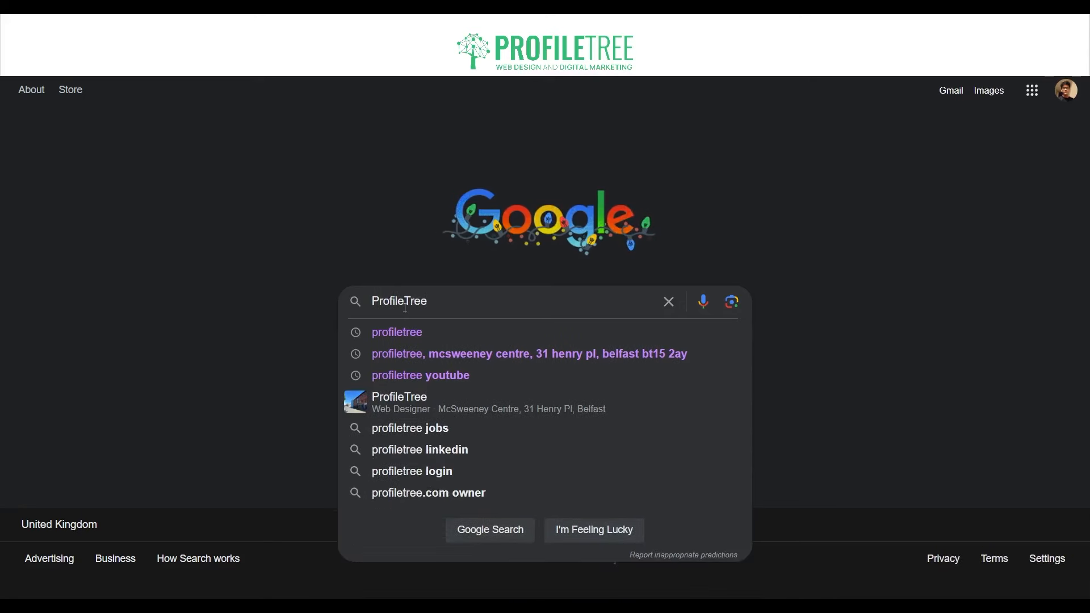
Step: Search Google for ProfileTree and expand the full company description in its business profile
key(Return)
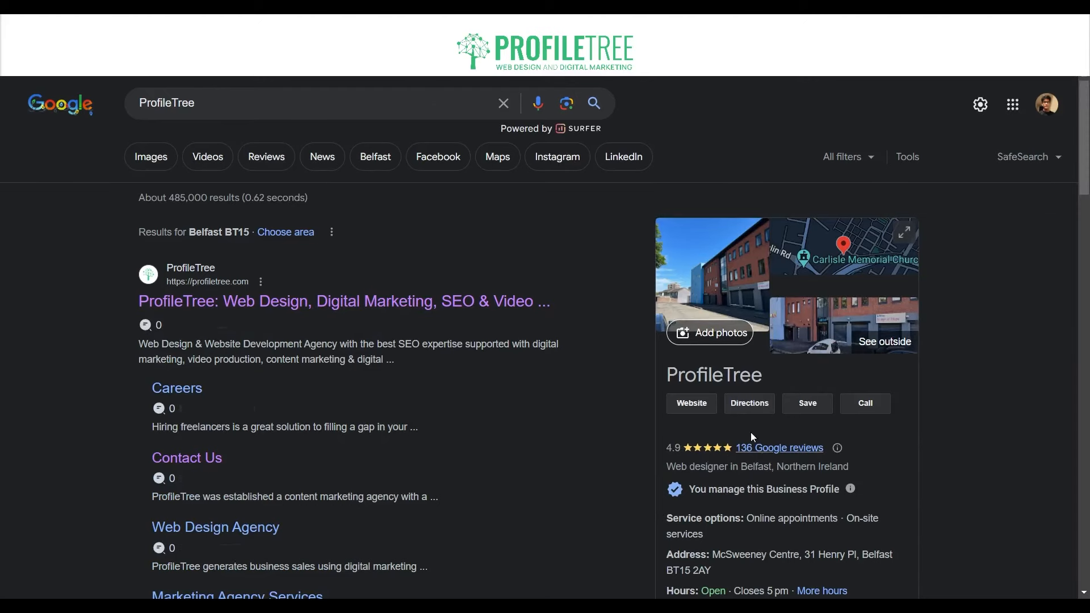
scroll(712, 420, down, 1)
scroll(739, 360, down, 1)
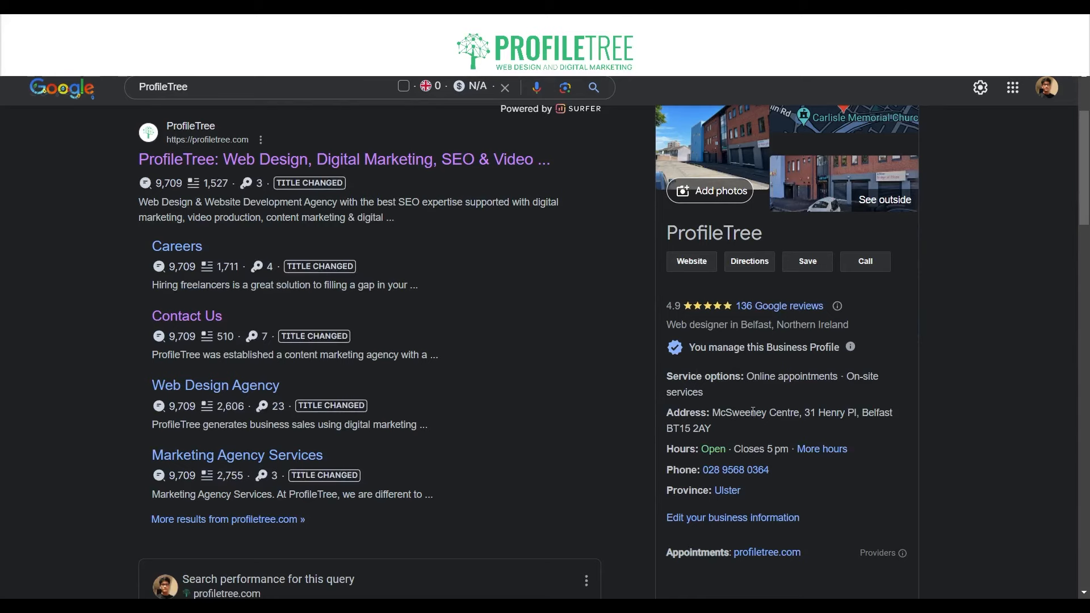
scroll(753, 411, down, 1)
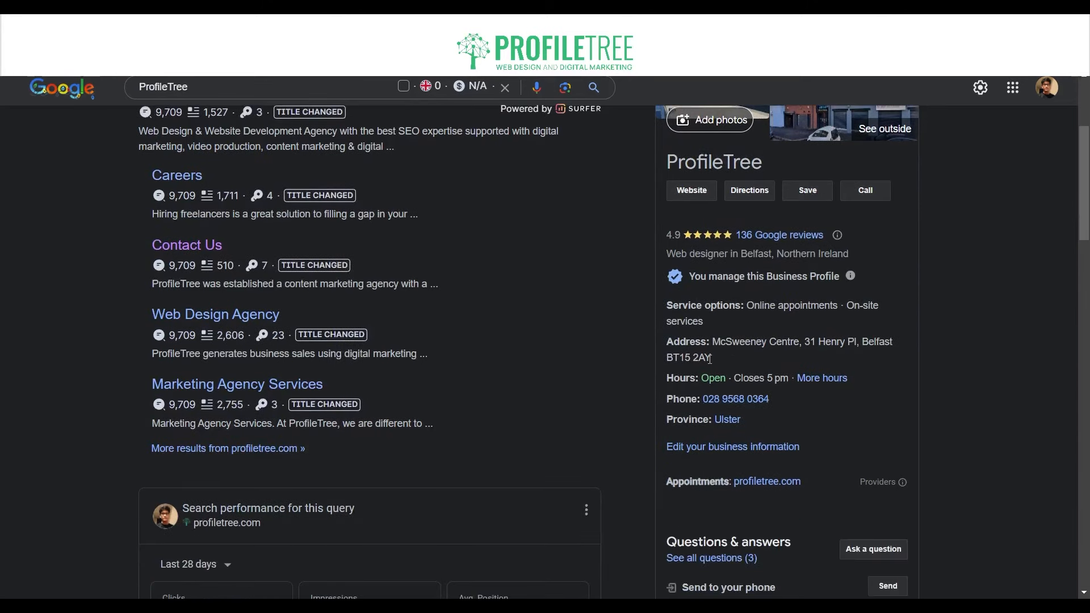
scroll(709, 346, down, 3)
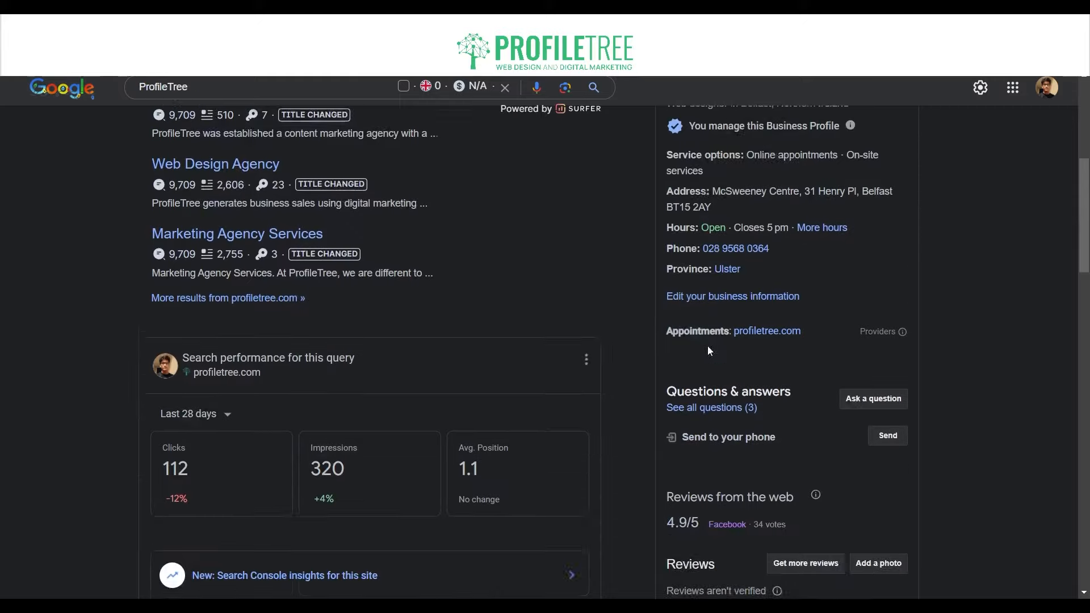
scroll(709, 348, down, 3)
scroll(698, 335, down, 3)
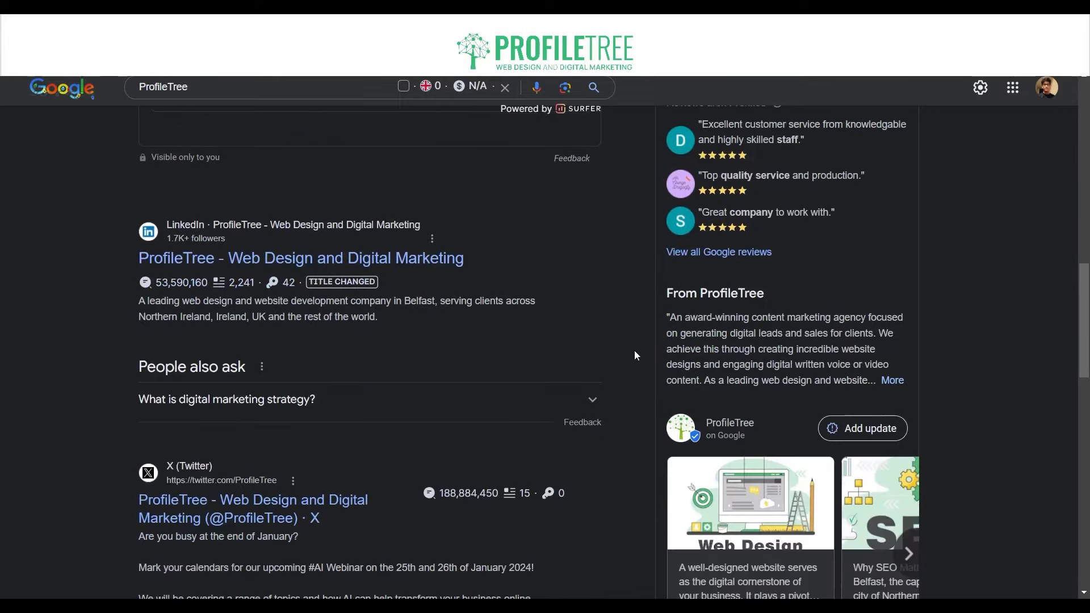
click(891, 381)
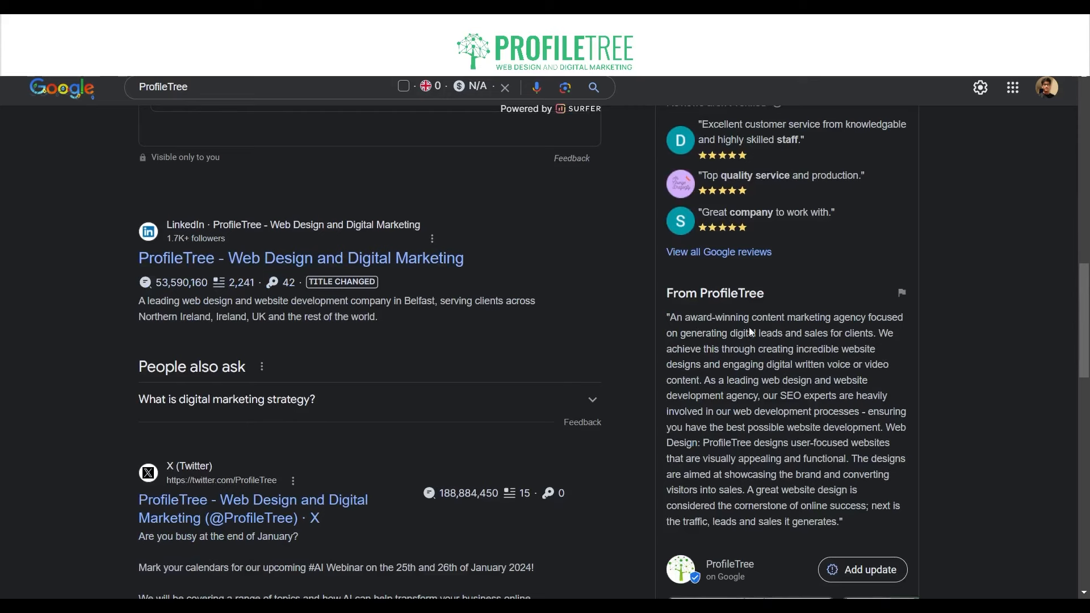
Step: Browse through the posts in ProfileTree's business profile to the end and back again
scroll(769, 442, down, 6)
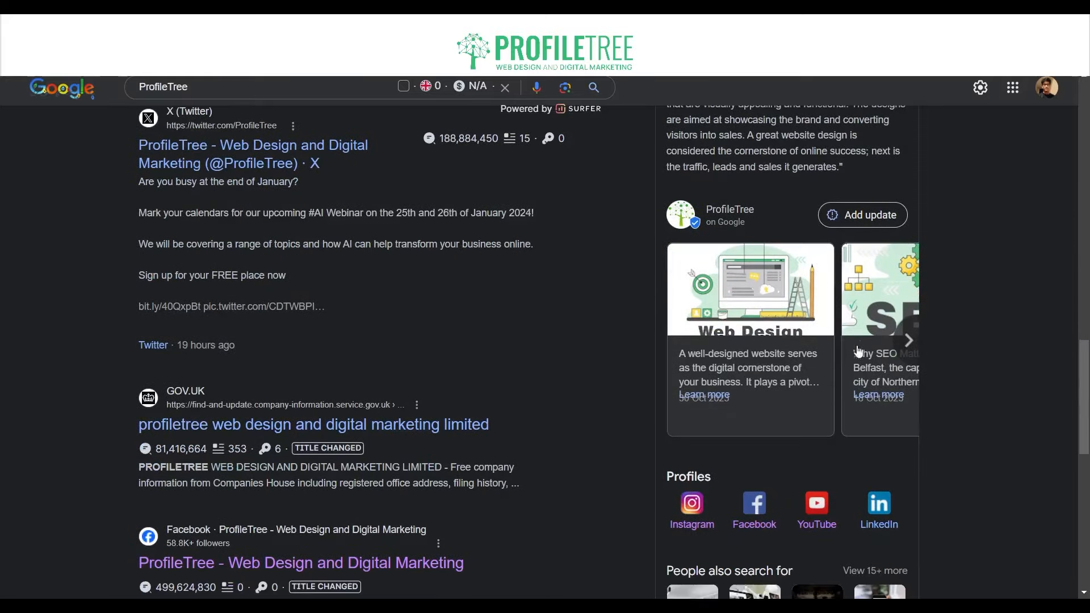
click(908, 340)
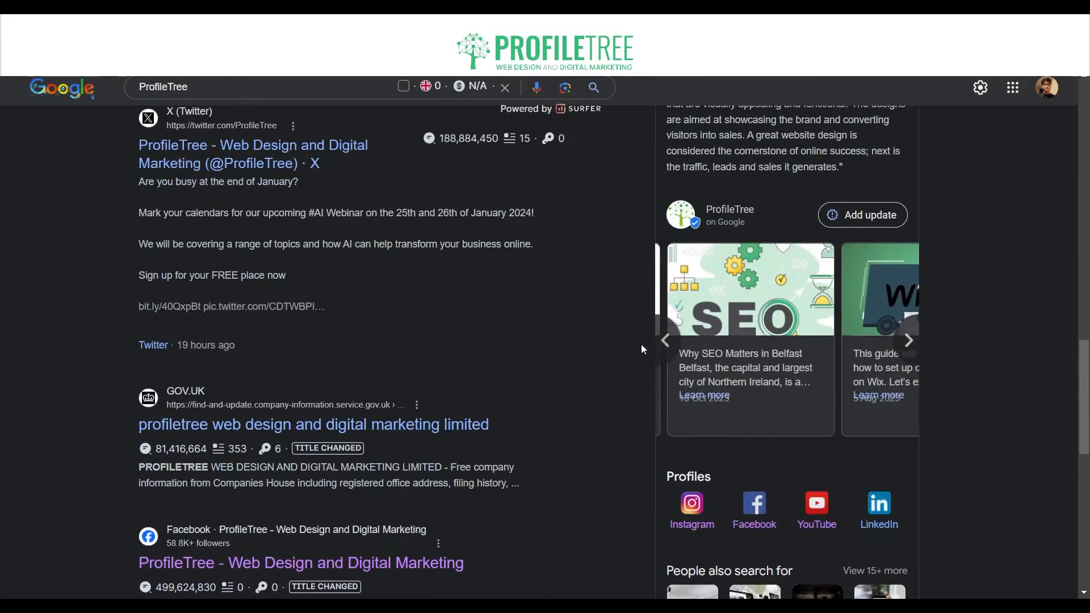
click(904, 341)
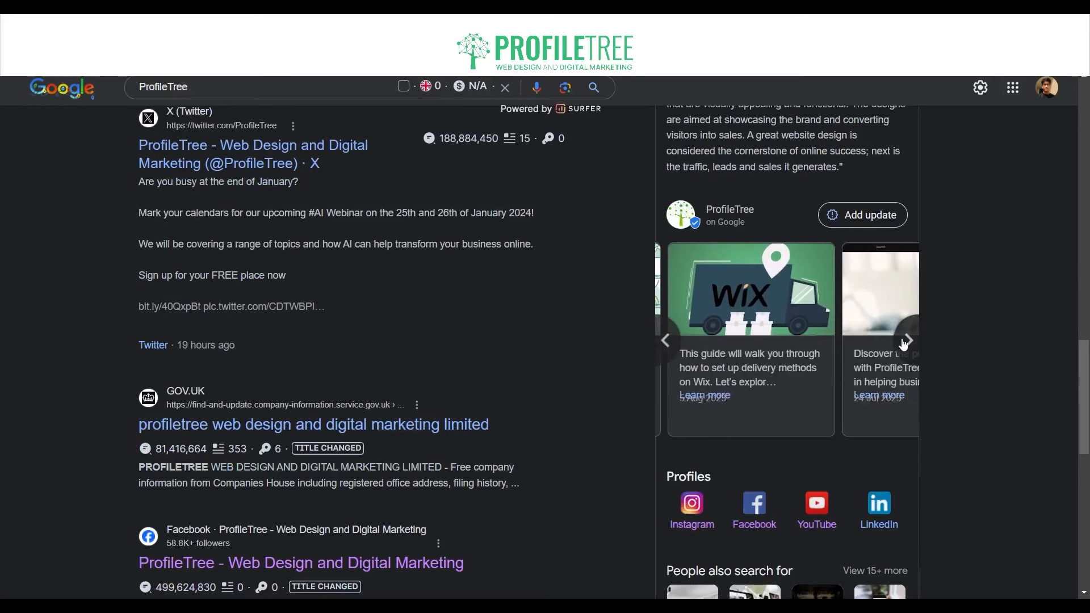
click(906, 341)
click(908, 342)
click(909, 341)
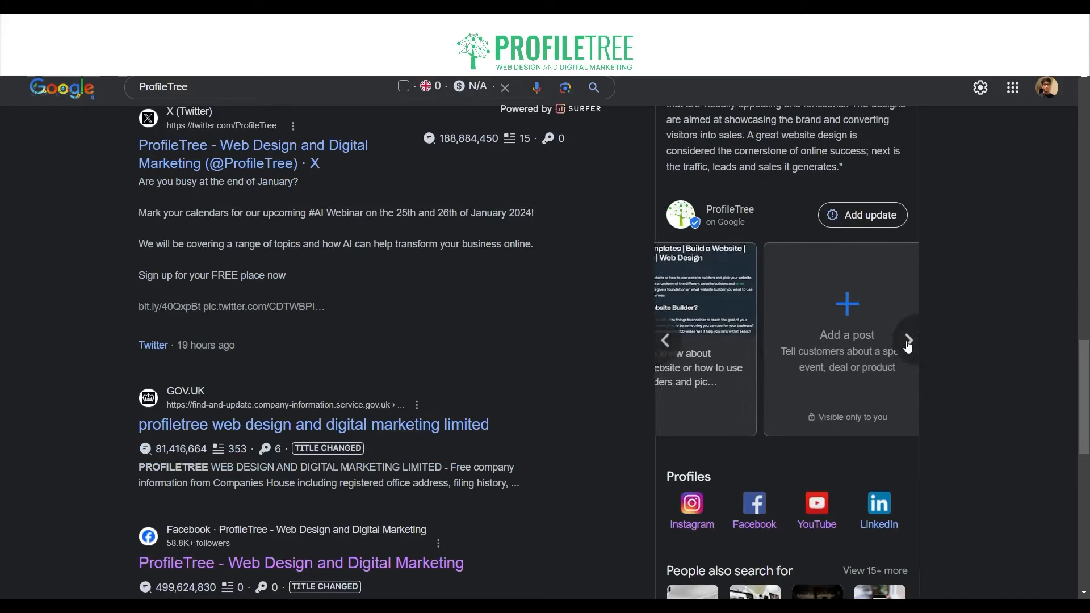
click(666, 341)
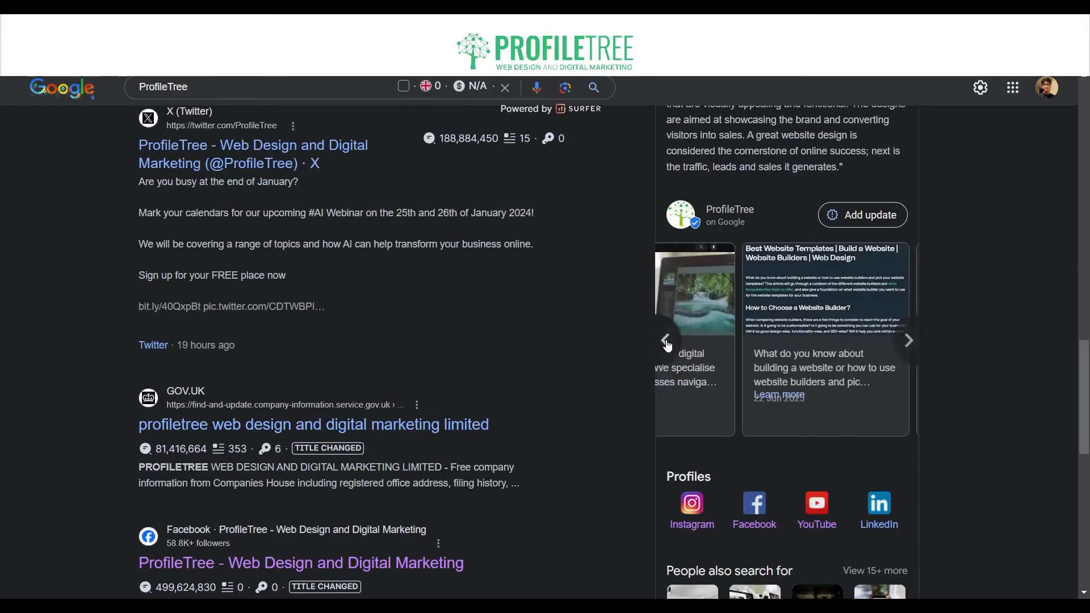
click(666, 343)
Step: Examine the ProfileTree search results, including the site links, search performance, social profiles and reviews
scroll(604, 348, up, 4)
scroll(604, 343, up, 15)
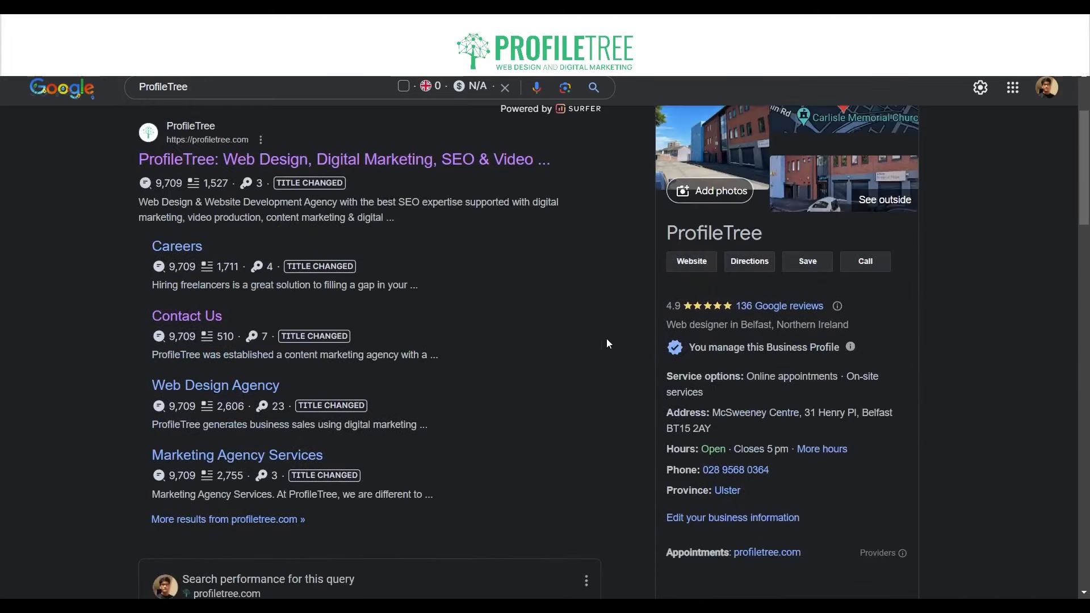
scroll(606, 343, up, 3)
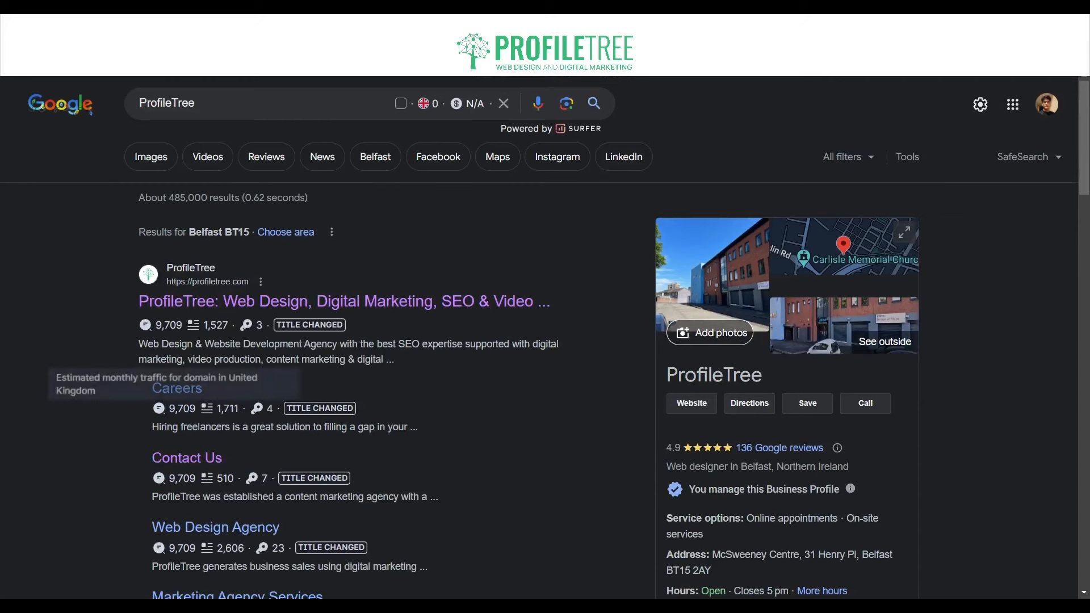
scroll(159, 408, down, 3)
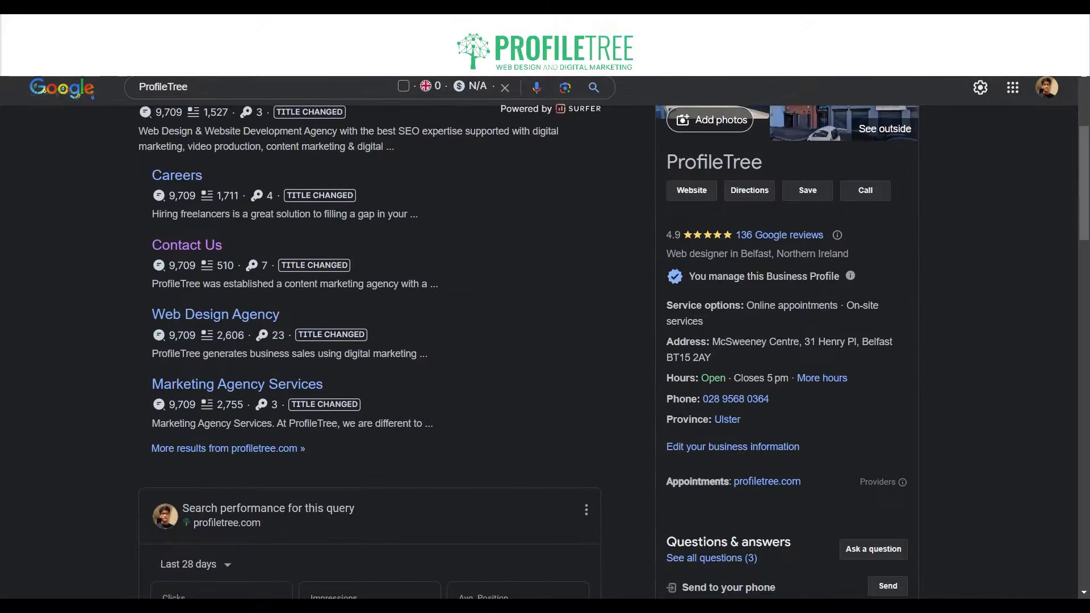
scroll(369, 341, up, 2)
scroll(369, 341, down, 6)
scroll(369, 352, down, 15)
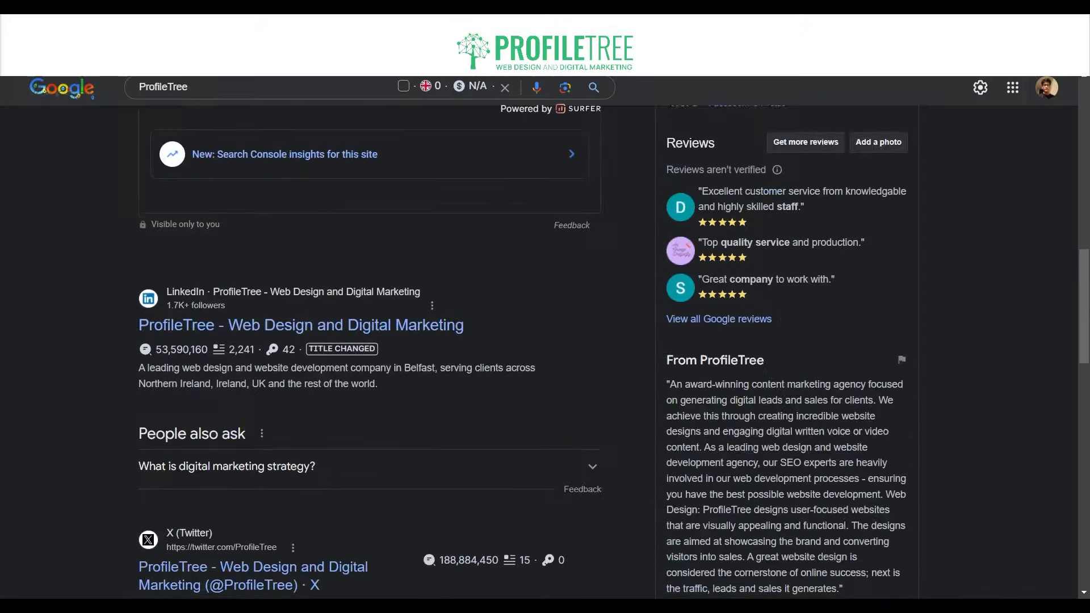
scroll(369, 341, up, 15)
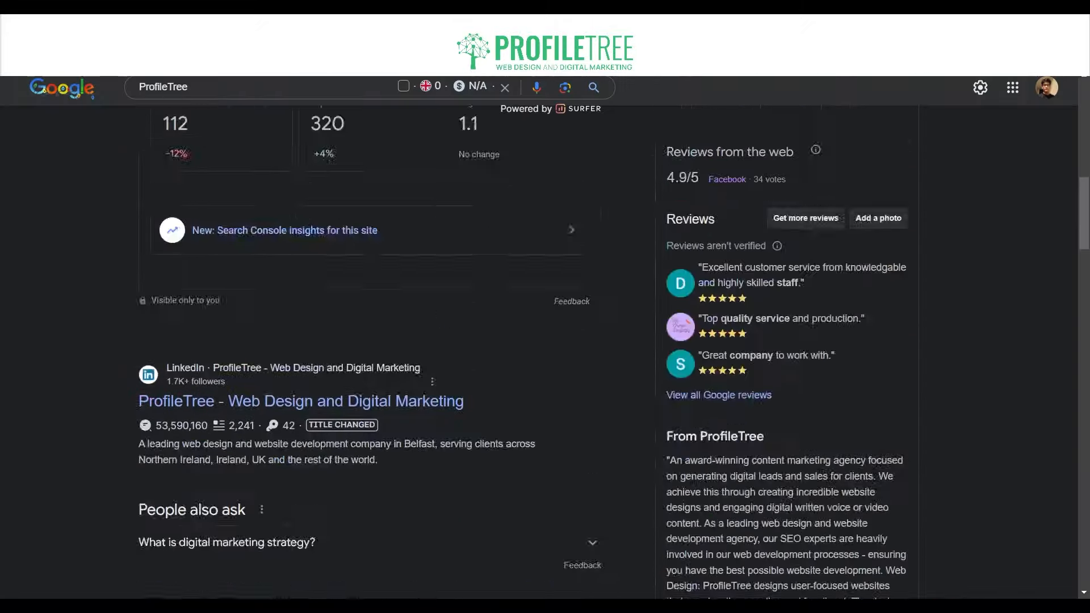
Step: Search for "amazing food and drink" and look over the results
double_click(223, 106)
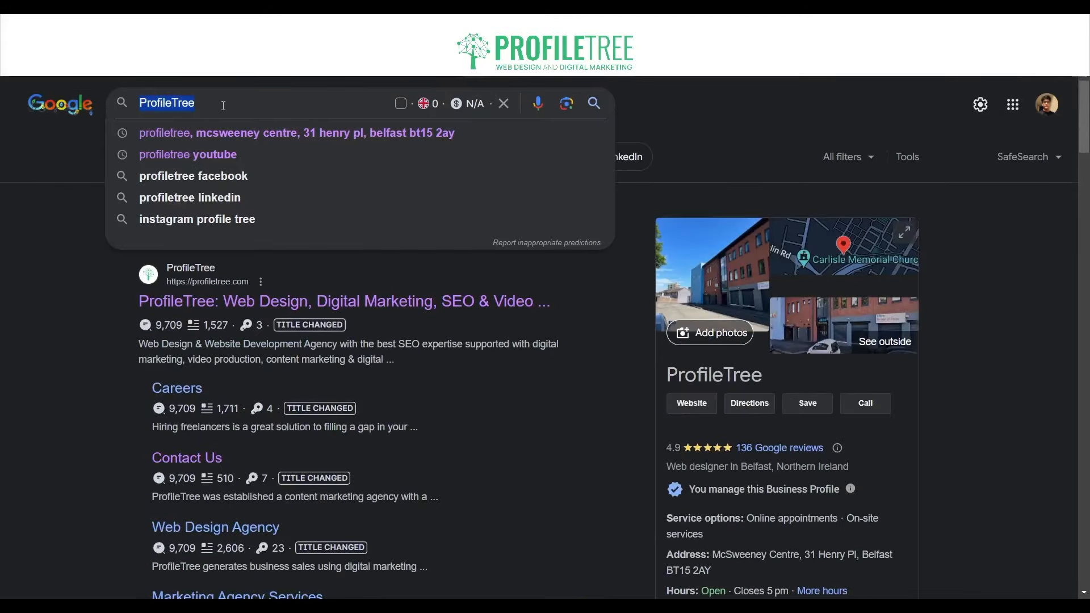
text(Amazing)
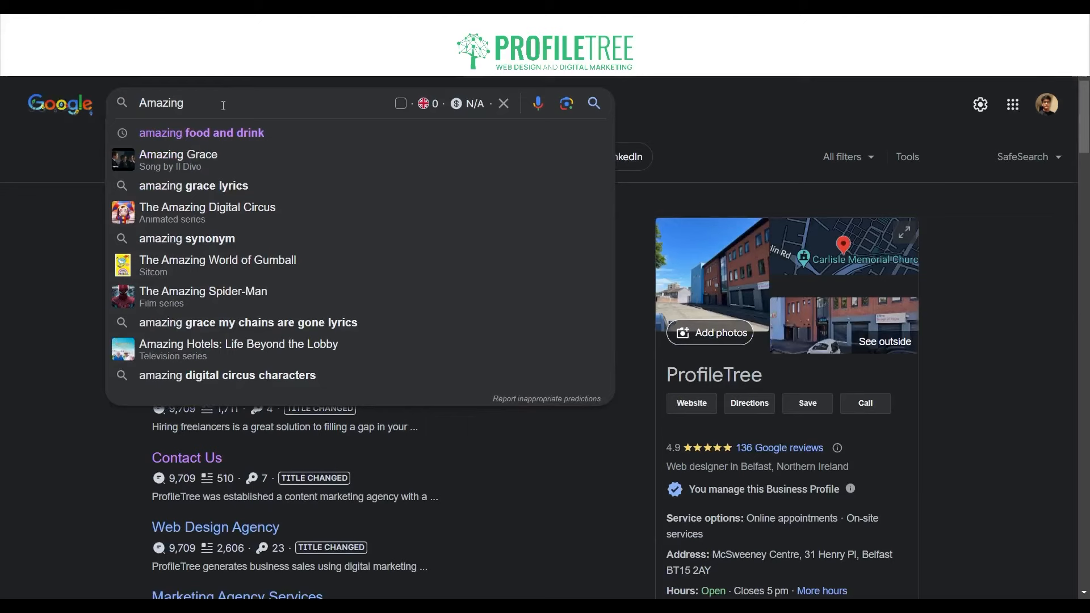
key(Down)
key(Return)
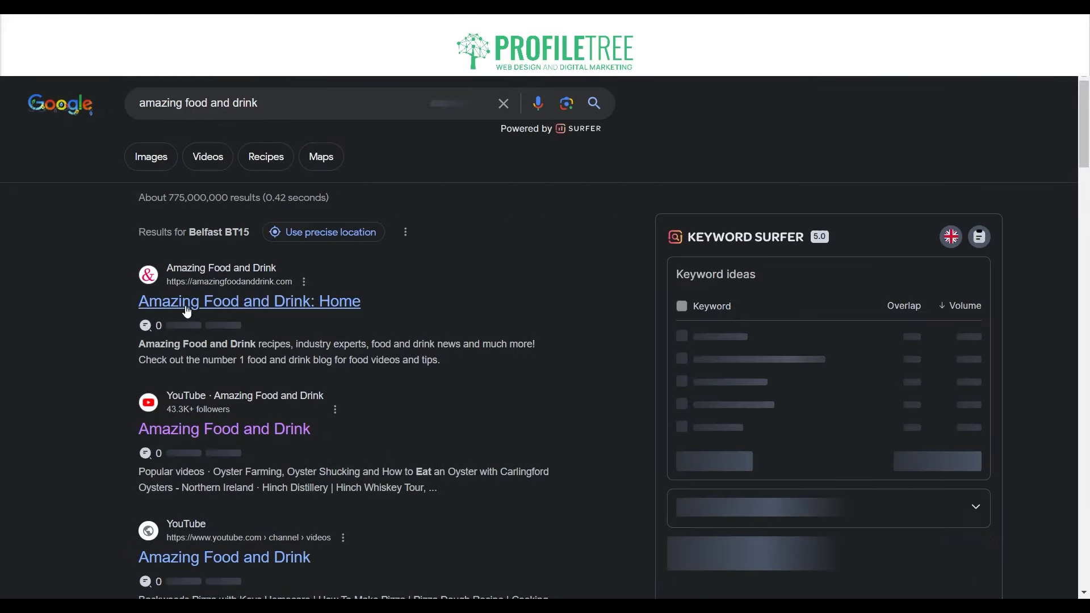
scroll(186, 322, down, 4)
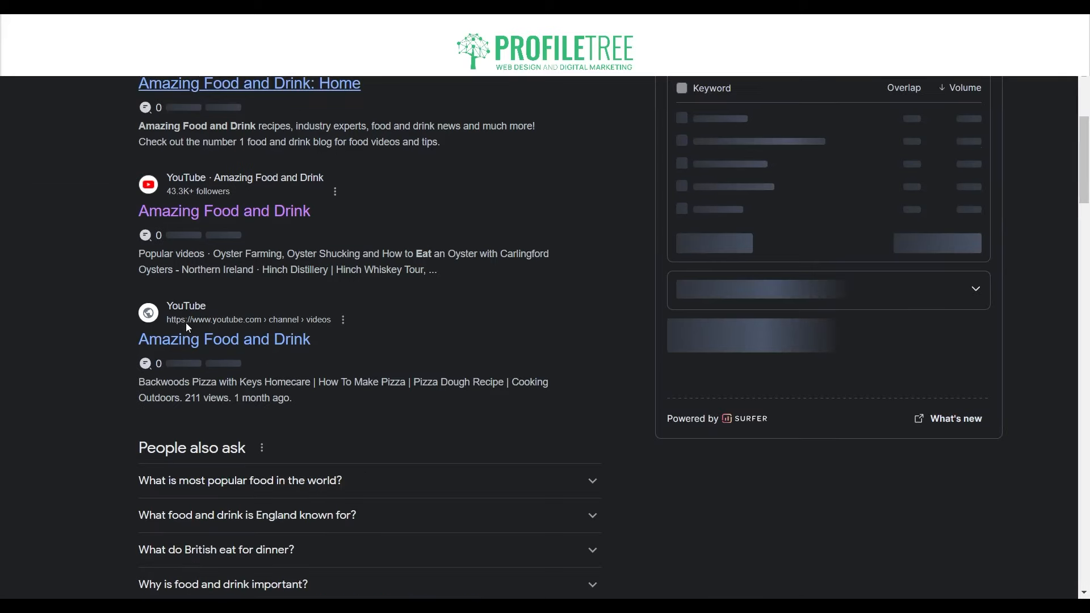
scroll(185, 323, down, 4)
scroll(196, 294, up, 7)
scroll(196, 294, up, 1)
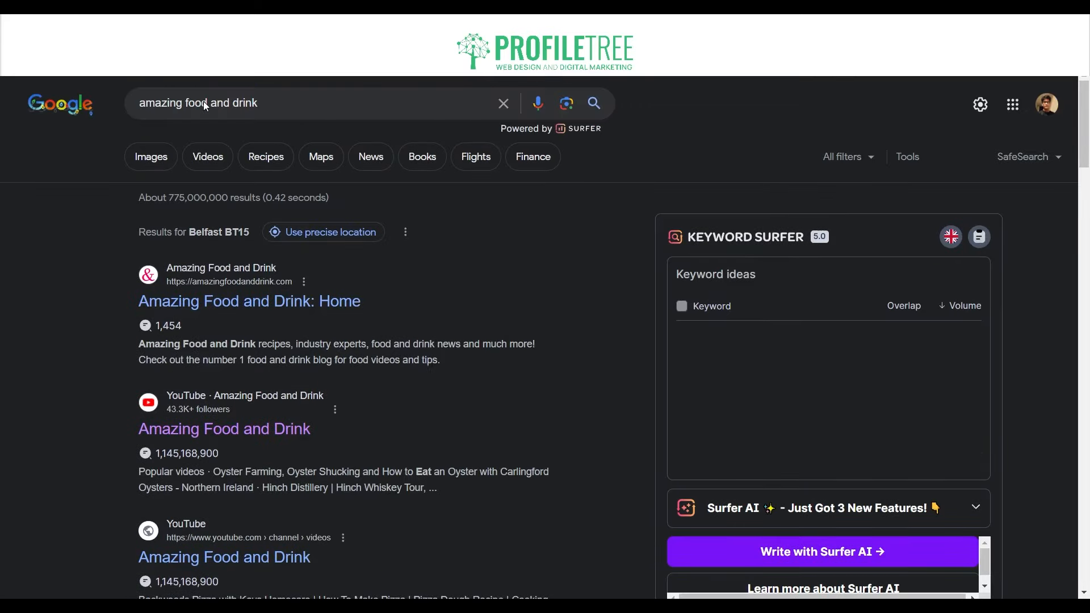
double_click(219, 103)
triple_click(217, 102)
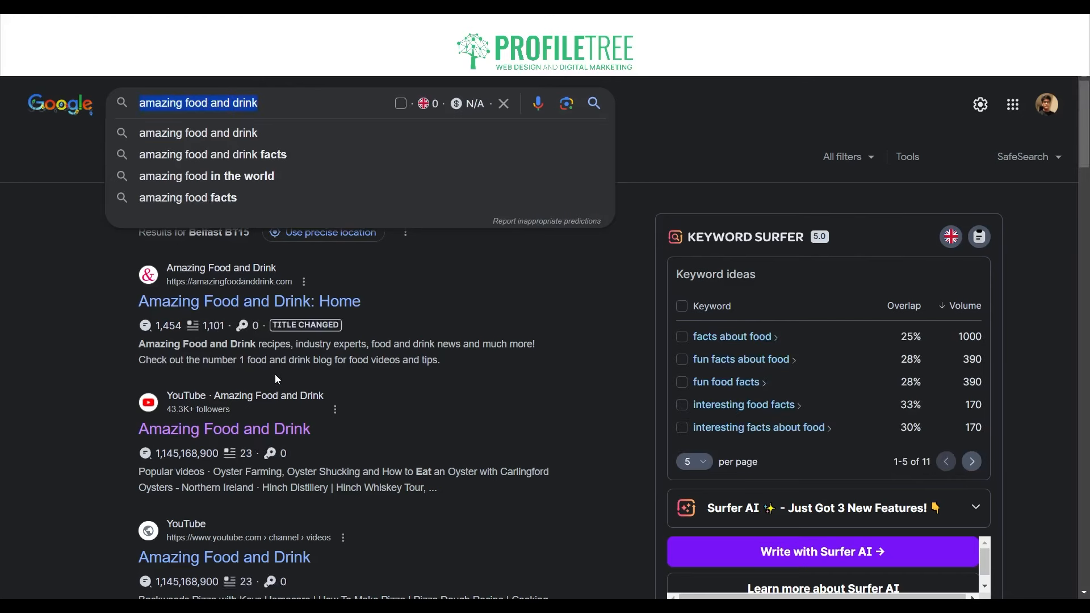
text(site:)
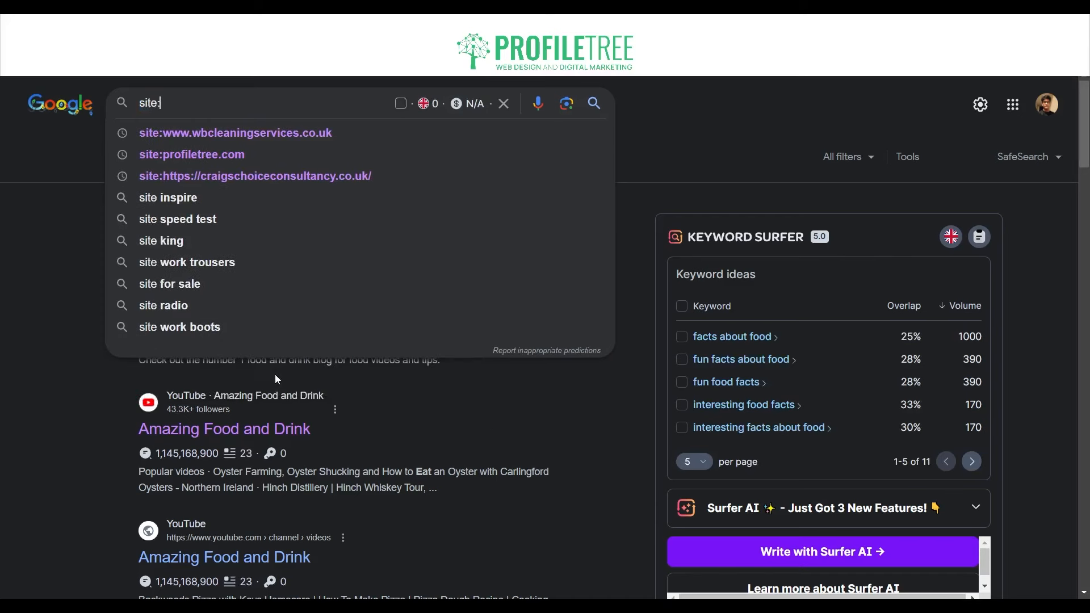
text(Ama)
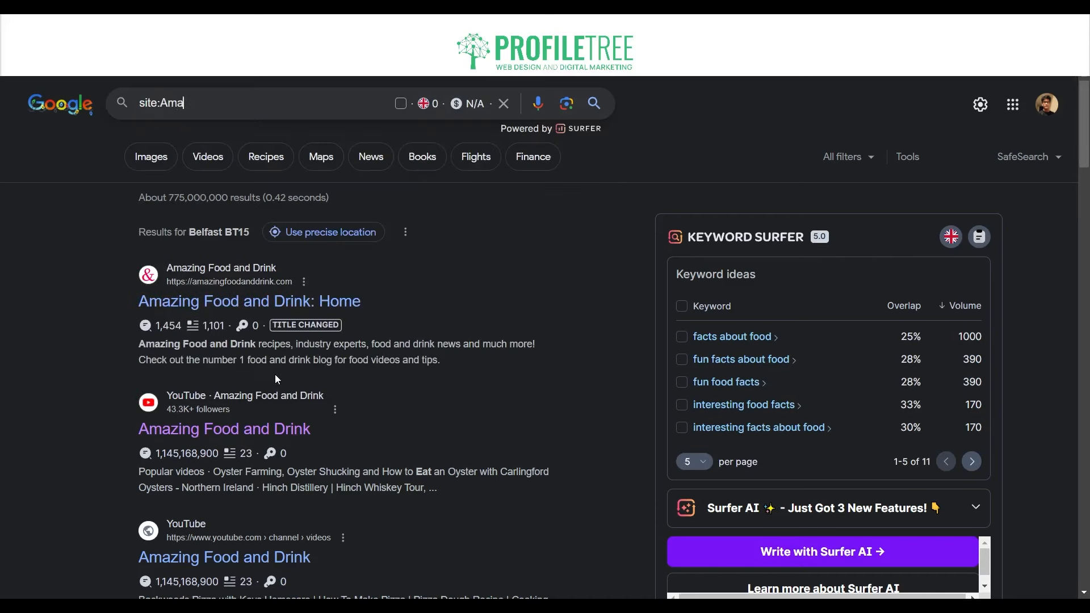
click(205, 302)
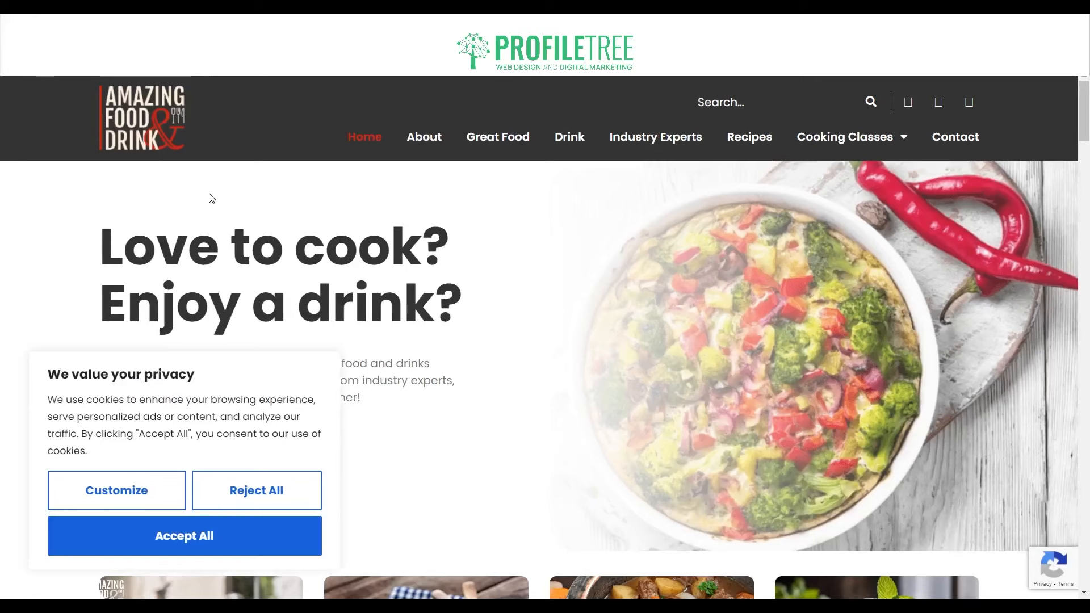
key(alt+Left)
triple_click(261, 102)
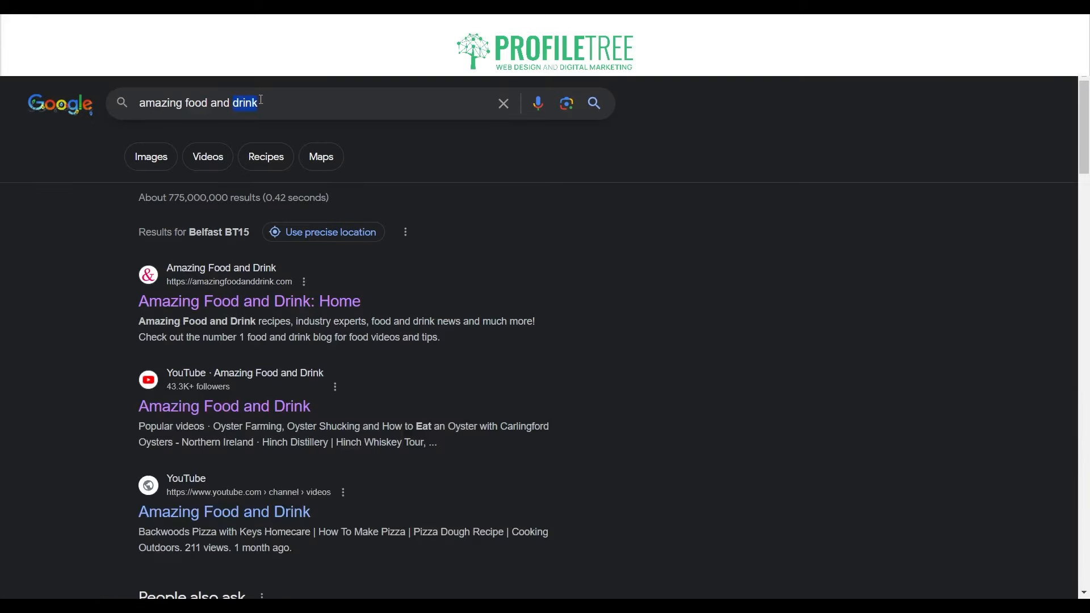
text(site:)
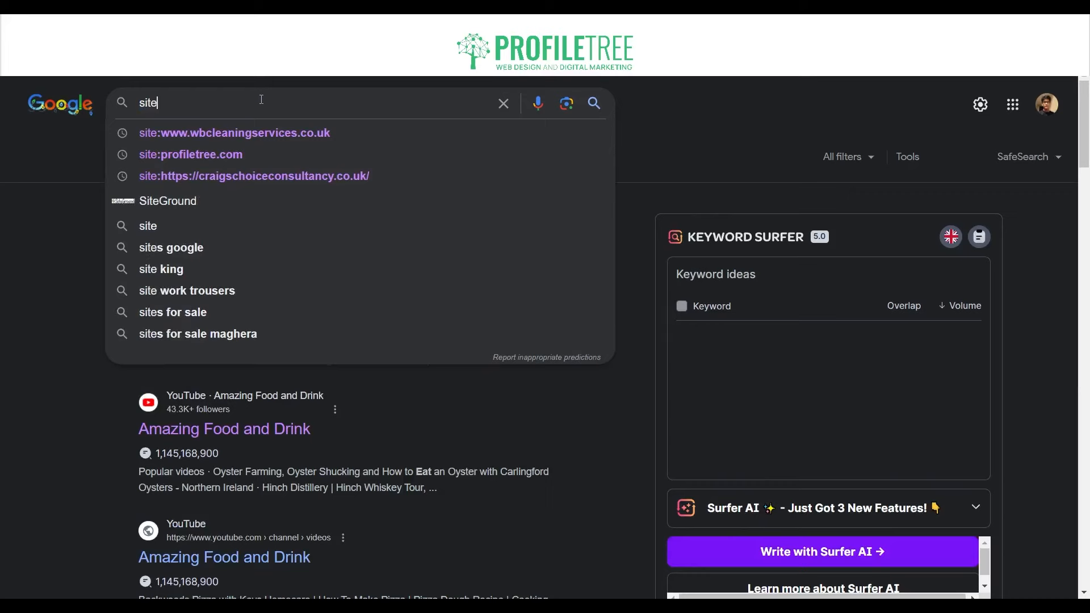
text(https://amazingfoodanddrink.com/)
key(Return)
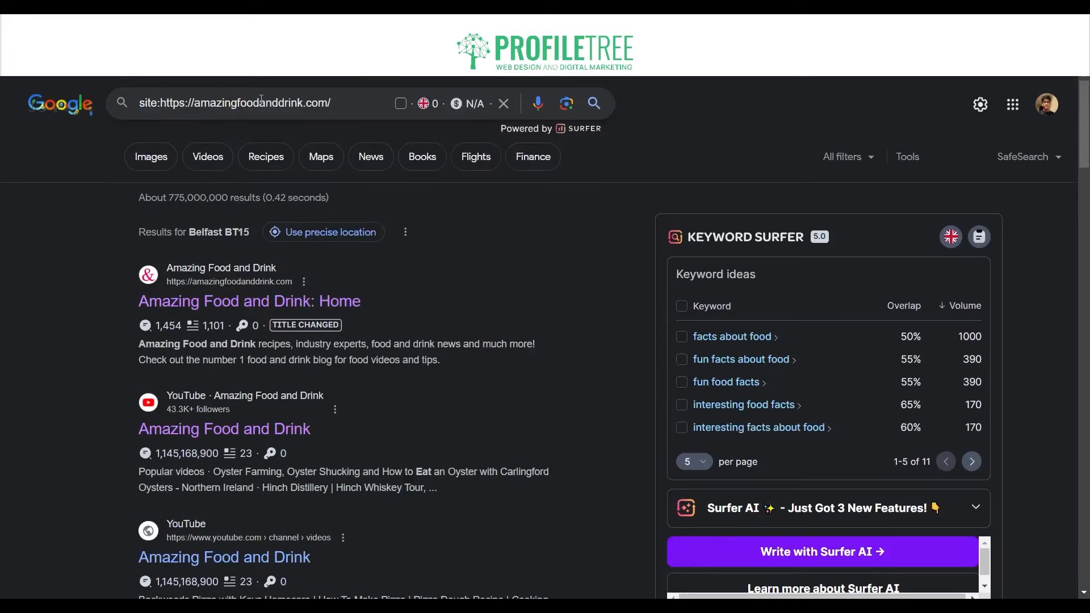
click(592, 107)
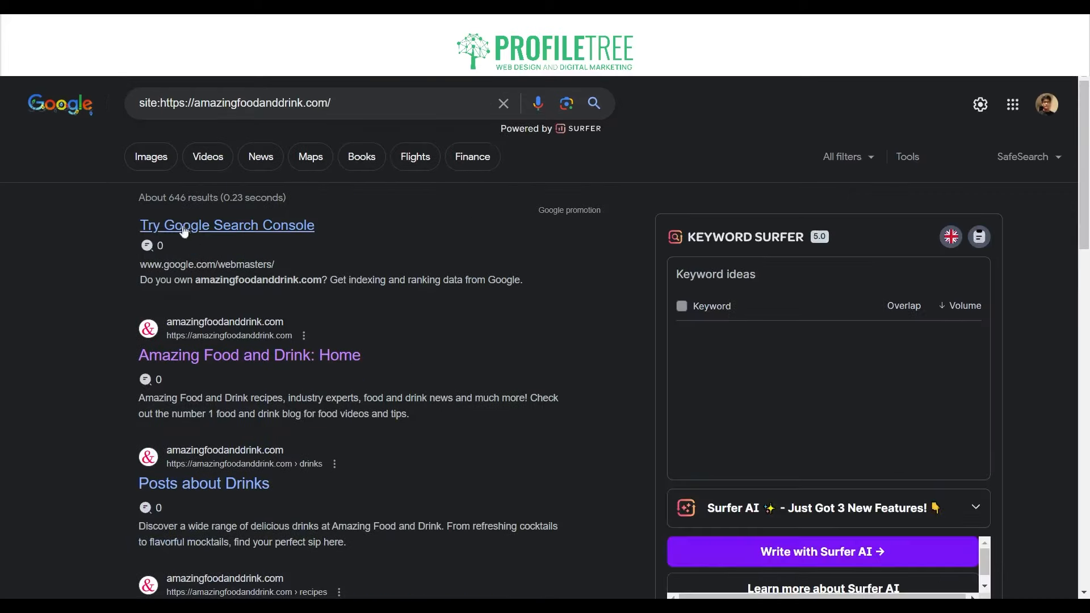
Step: Examine which pages of amazingfoodanddrink.com are listed in the site search results
scroll(219, 239, down, 5)
scroll(220, 239, down, 15)
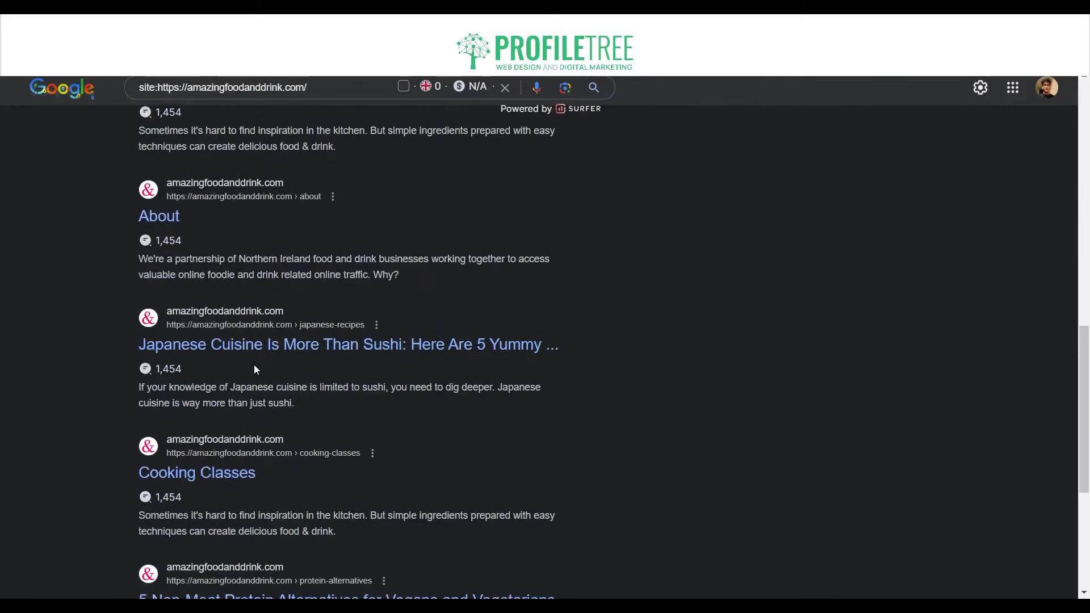
scroll(250, 339, down, 3)
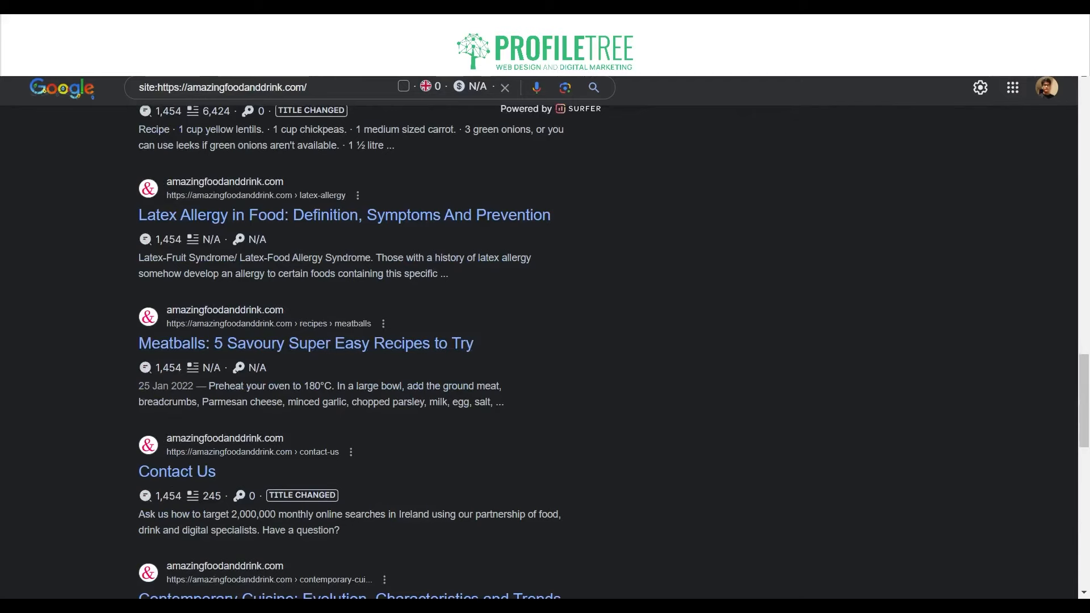
scroll(352, 352, down, 7)
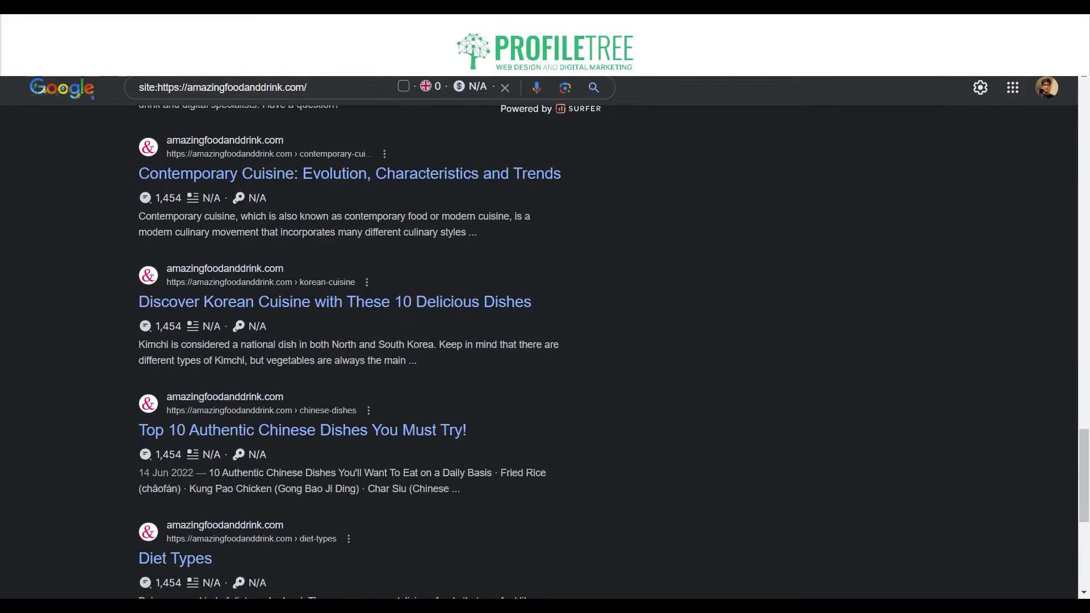
scroll(352, 352, down, 3)
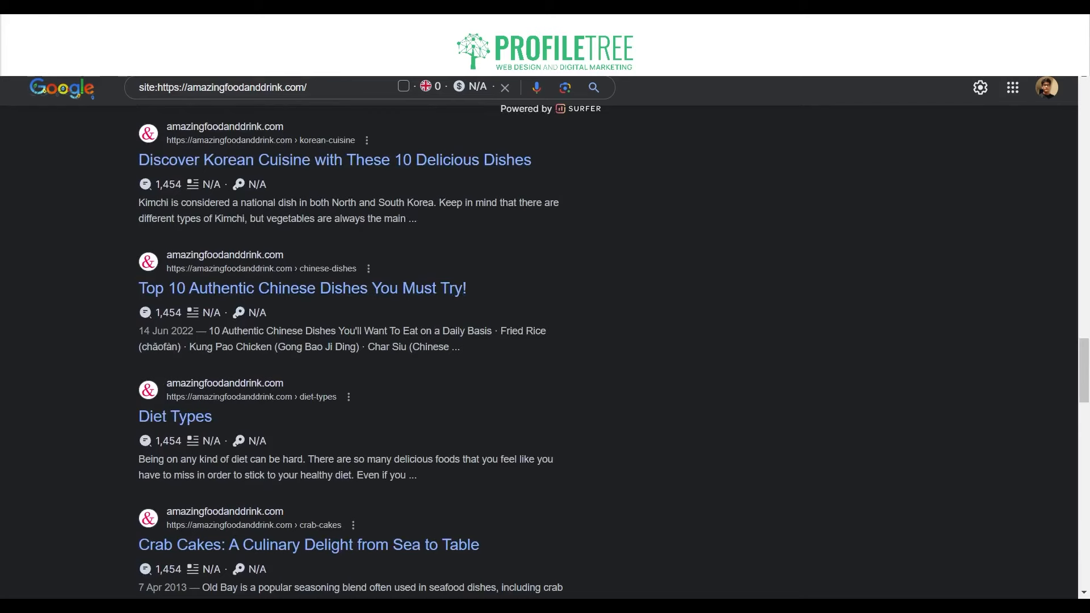
scroll(352, 352, up, 18)
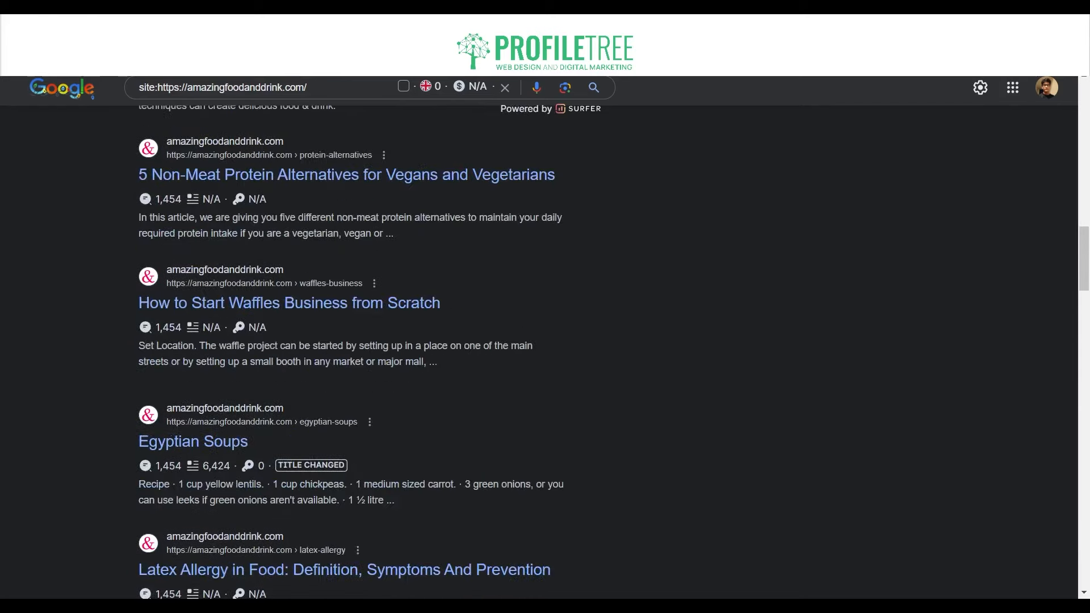
scroll(352, 352, up, 7)
scroll(352, 352, up, 10)
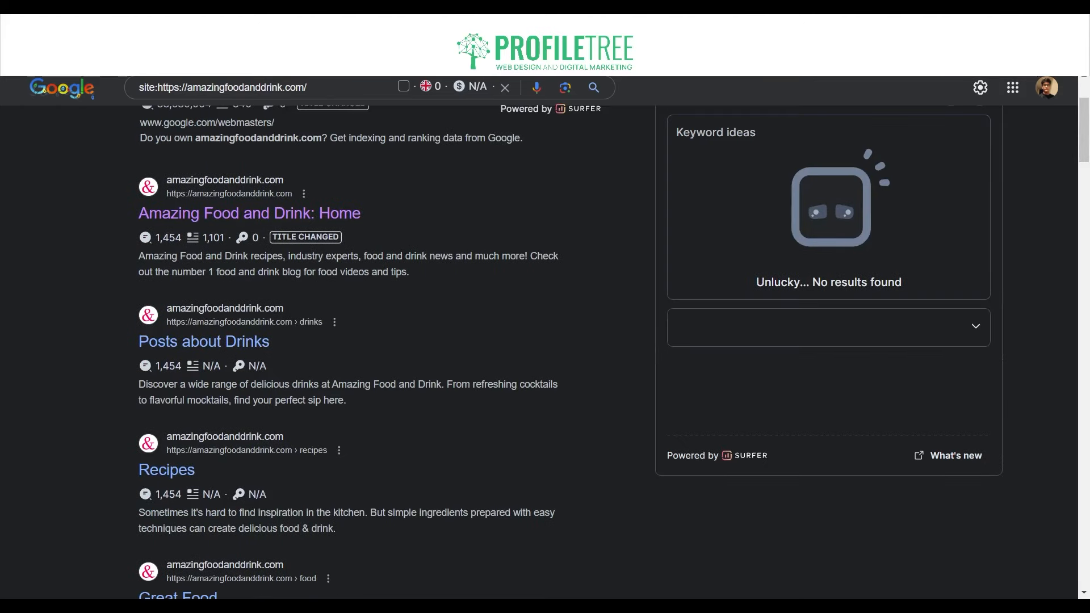
scroll(353, 352, up, 3)
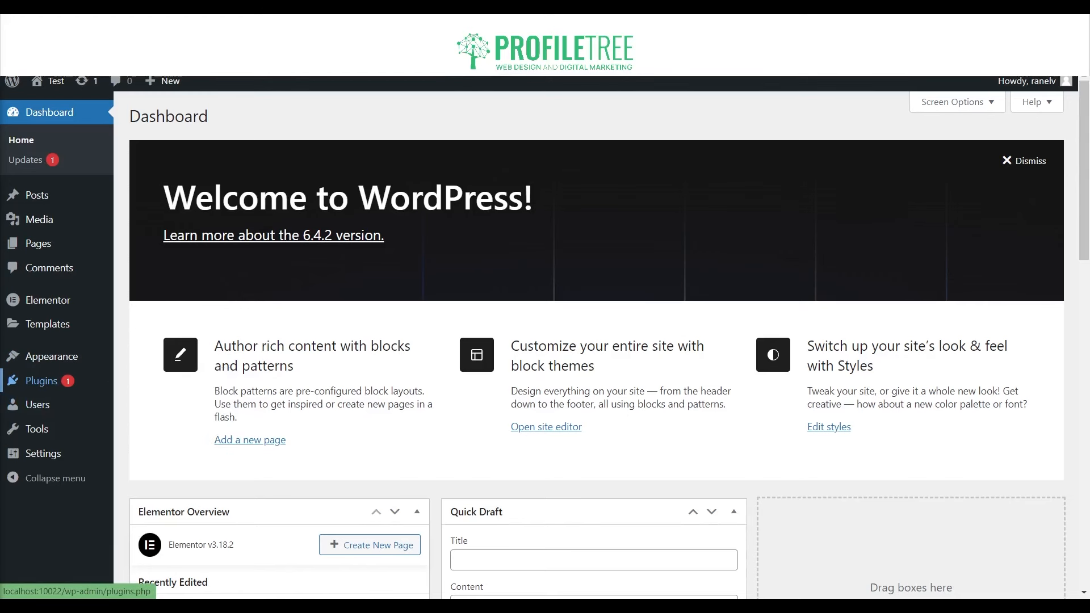
Step: From the WordPress dashboard, look over the installed themes and browse the popular themes available to add
mouse_move(51, 356)
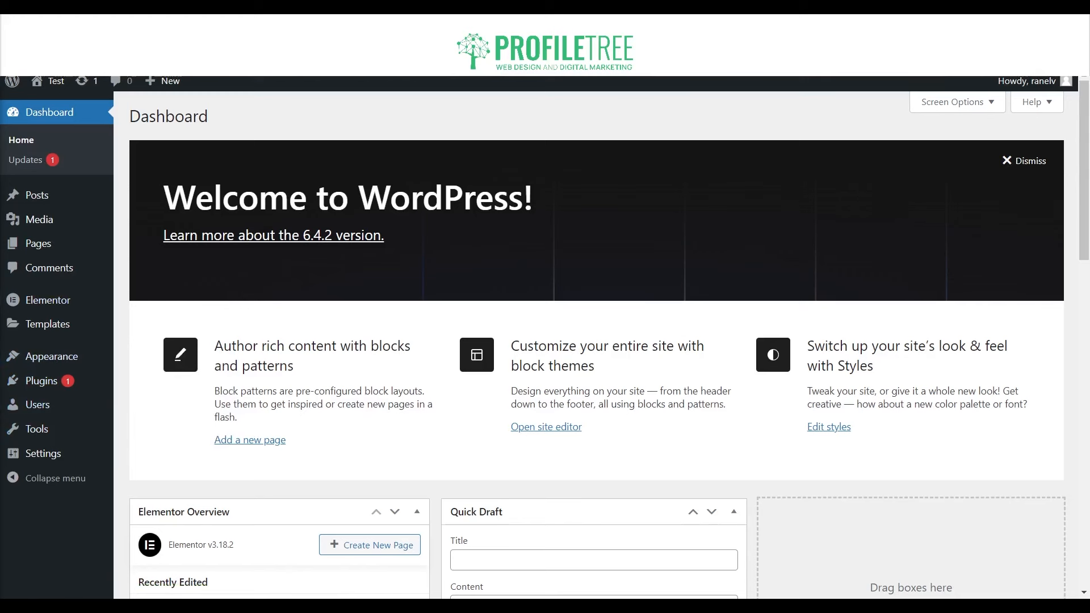
mouse_move(41, 380)
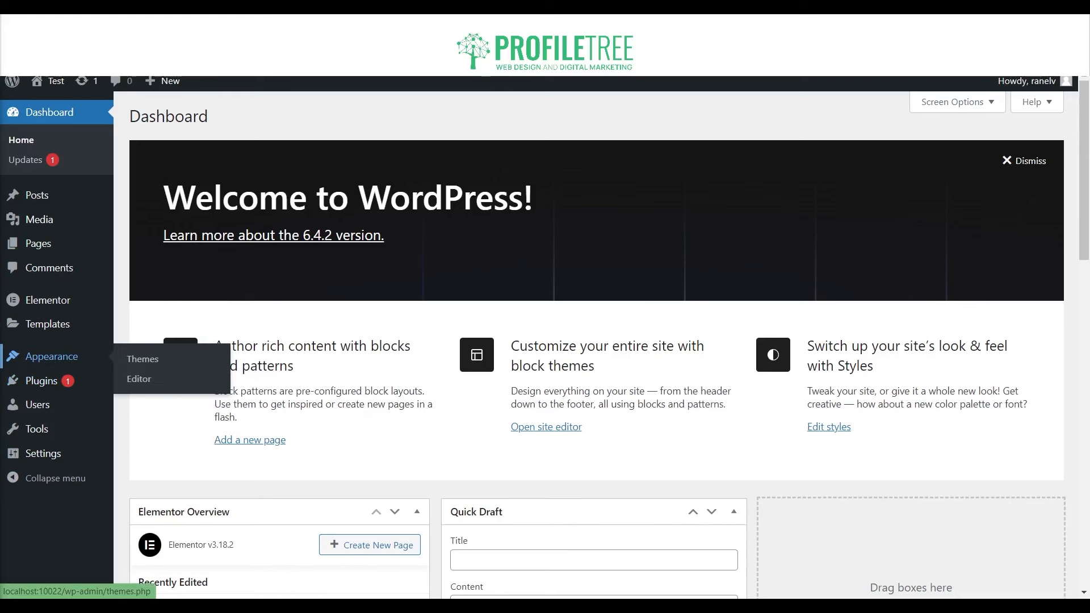
click(143, 360)
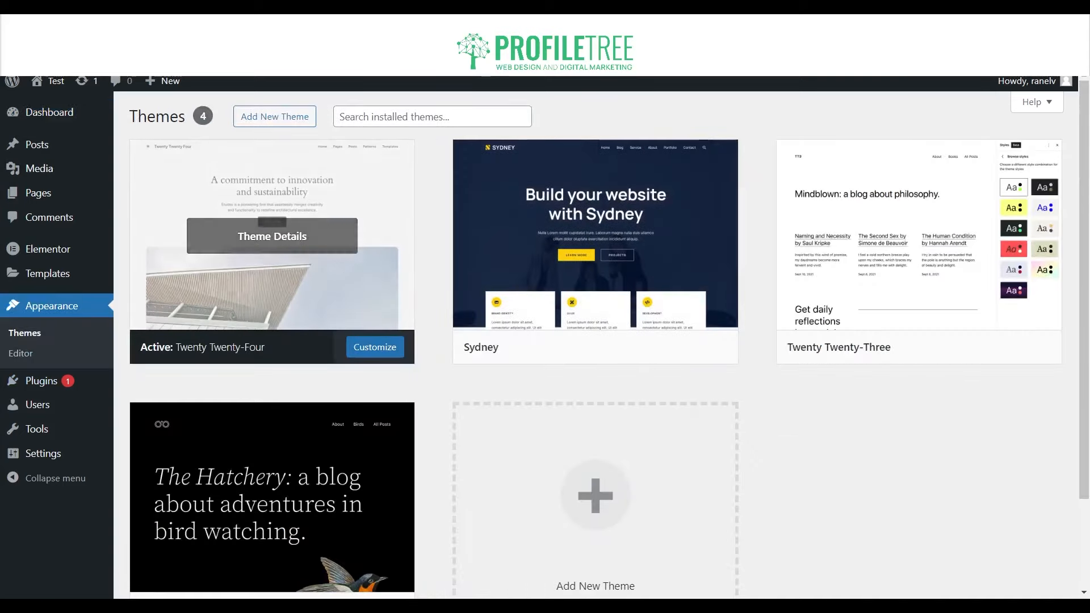
scroll(596, 397, down, 2)
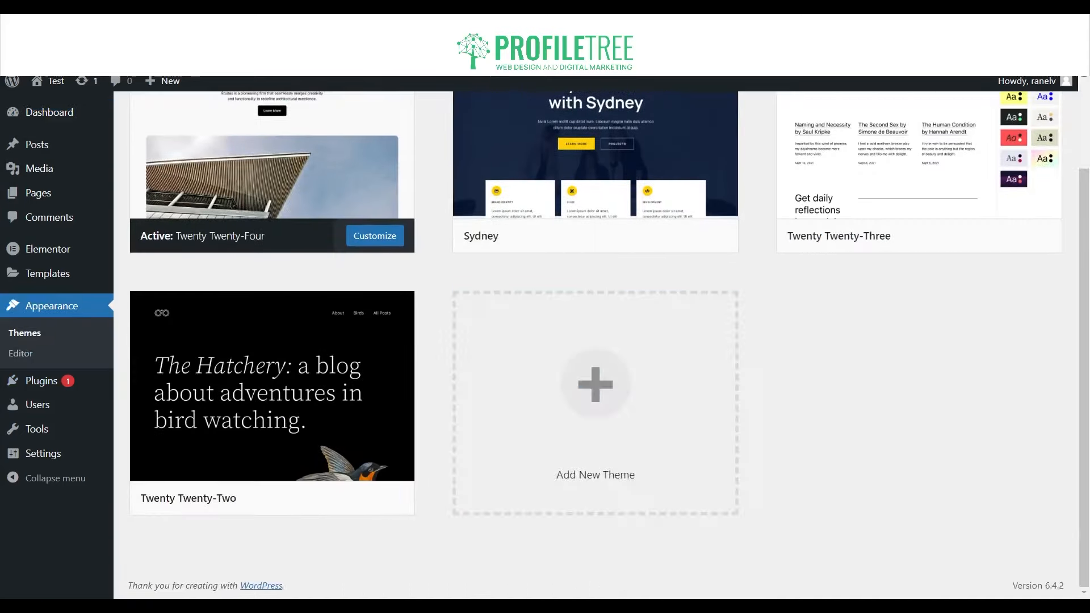
click(596, 386)
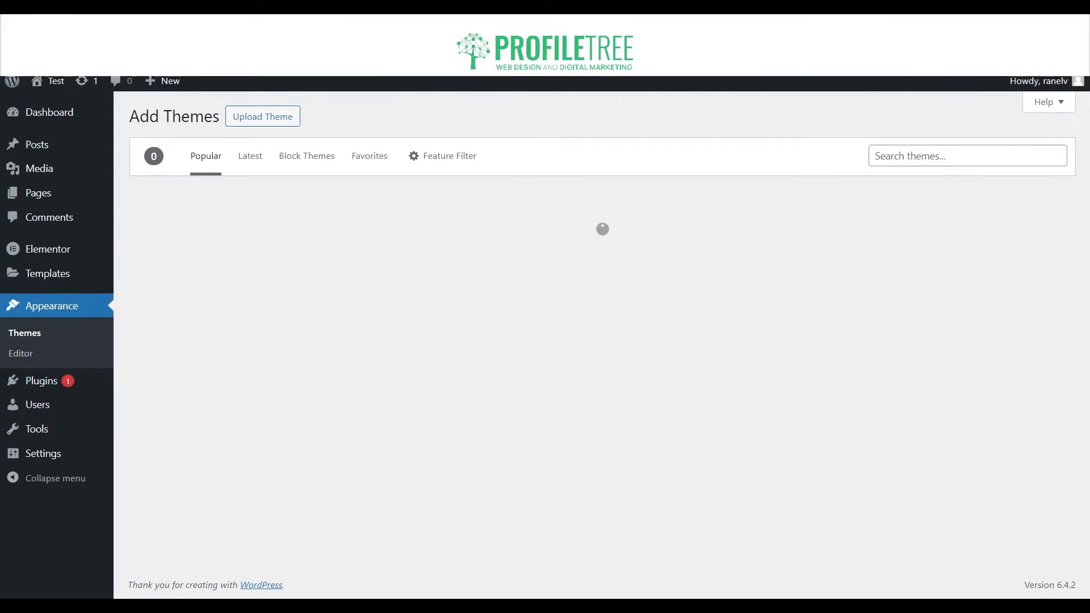
scroll(596, 341, down, 20)
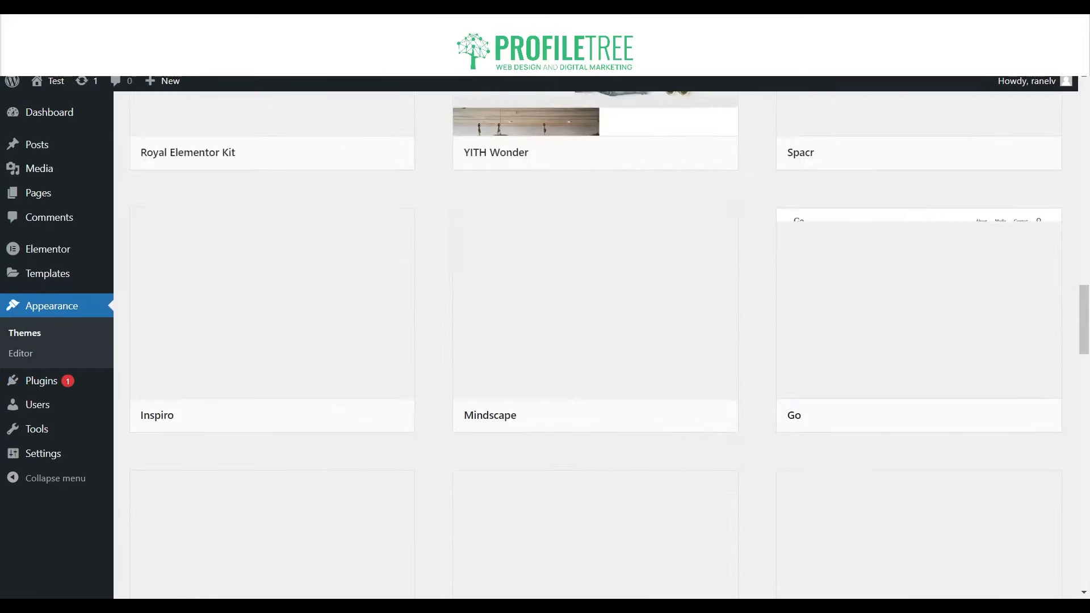
scroll(596, 341, down, 20)
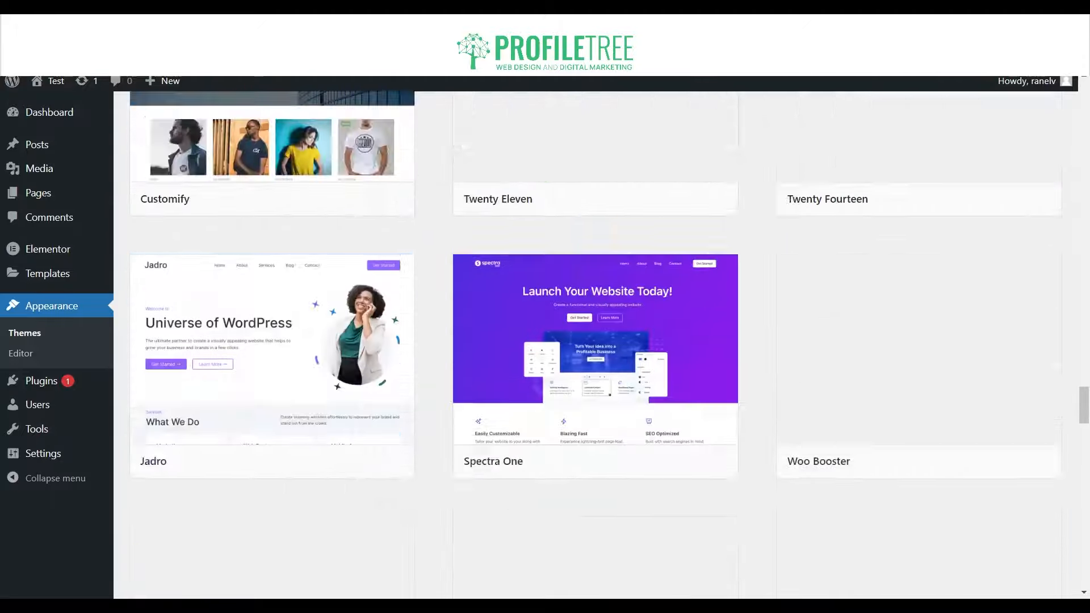
scroll(596, 341, down, 20)
scroll(596, 341, up, 18)
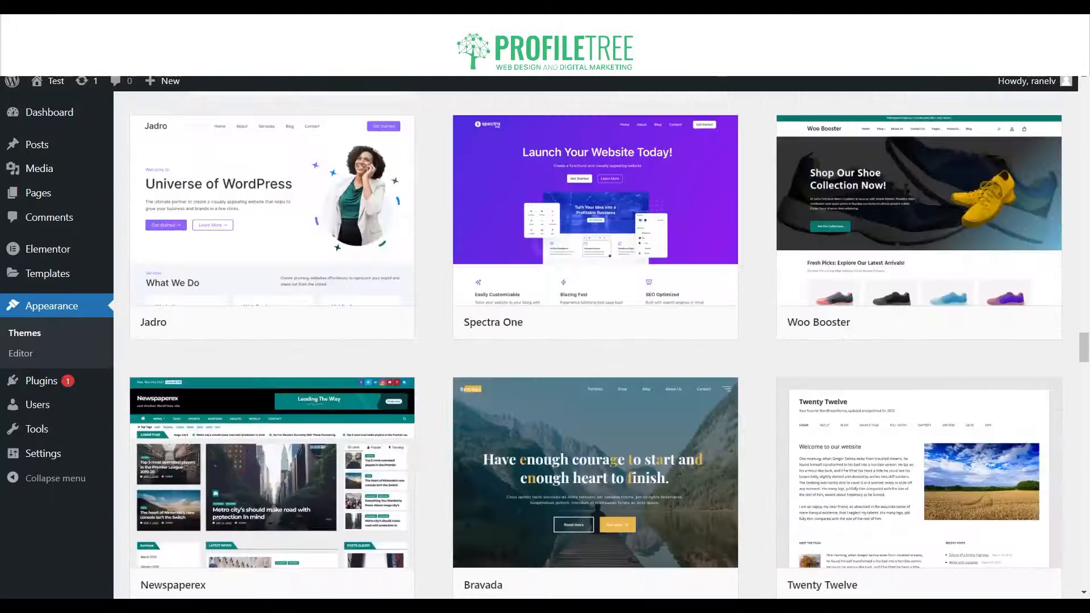
scroll(596, 340, up, 20)
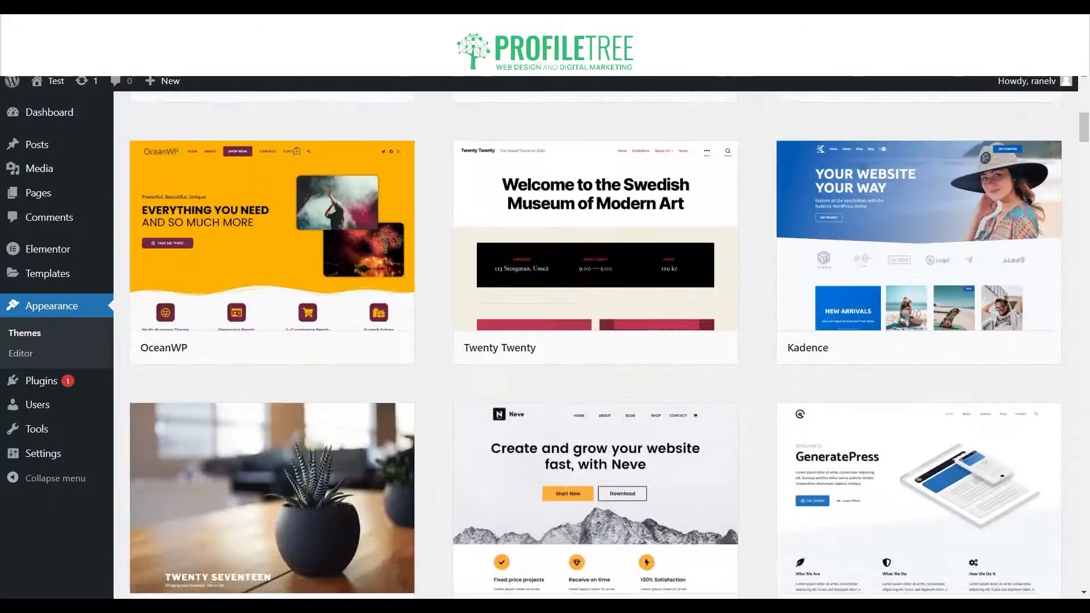
scroll(596, 341, up, 10)
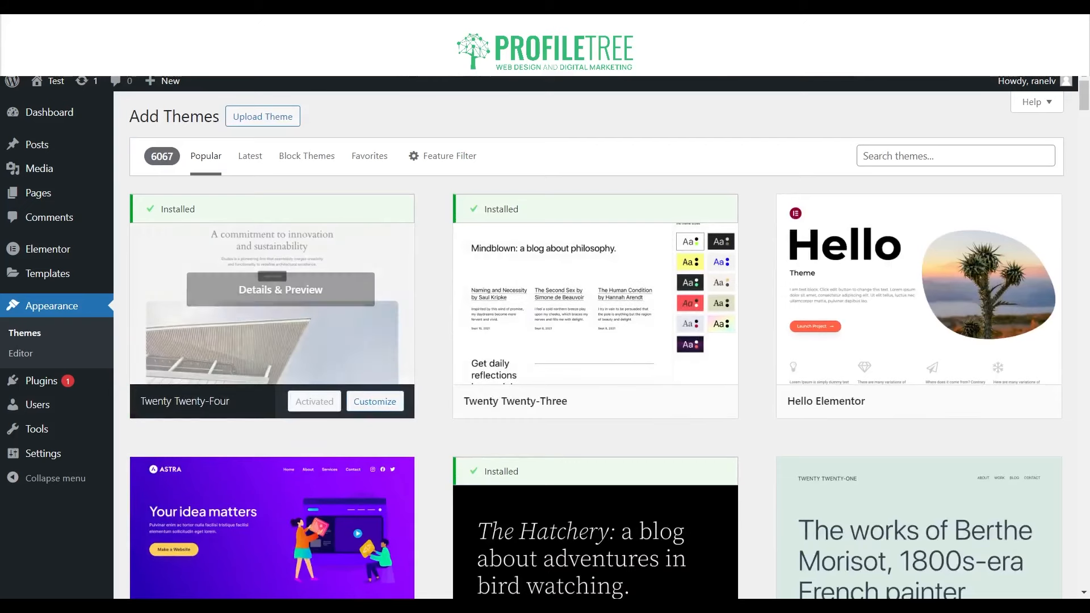
Step: Open the page for adding a new plugin and look through the featured plugins down to the popular tags
mouse_move(42, 380)
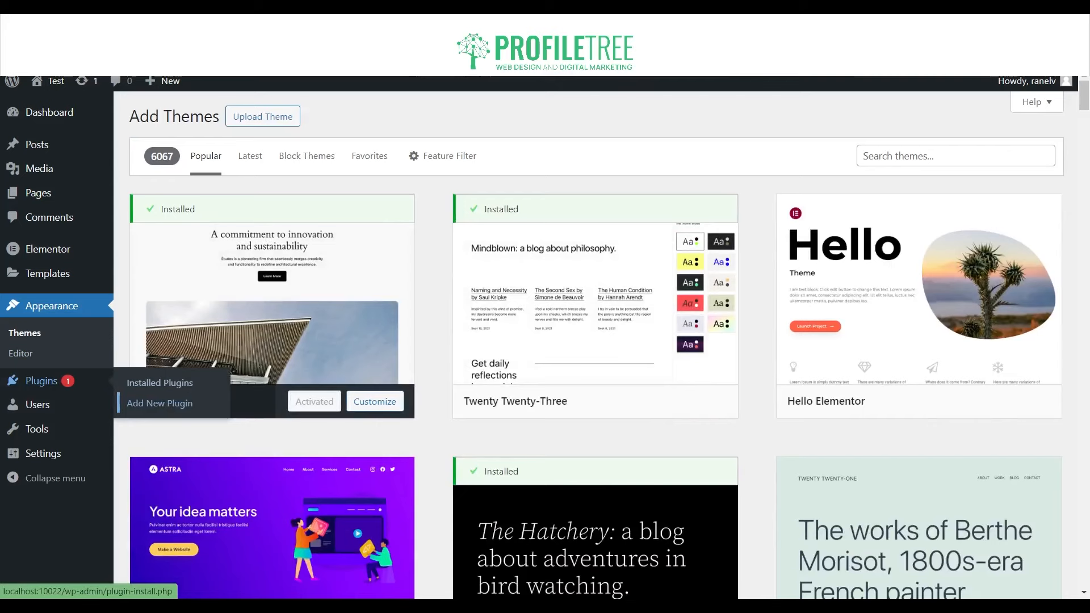
click(160, 403)
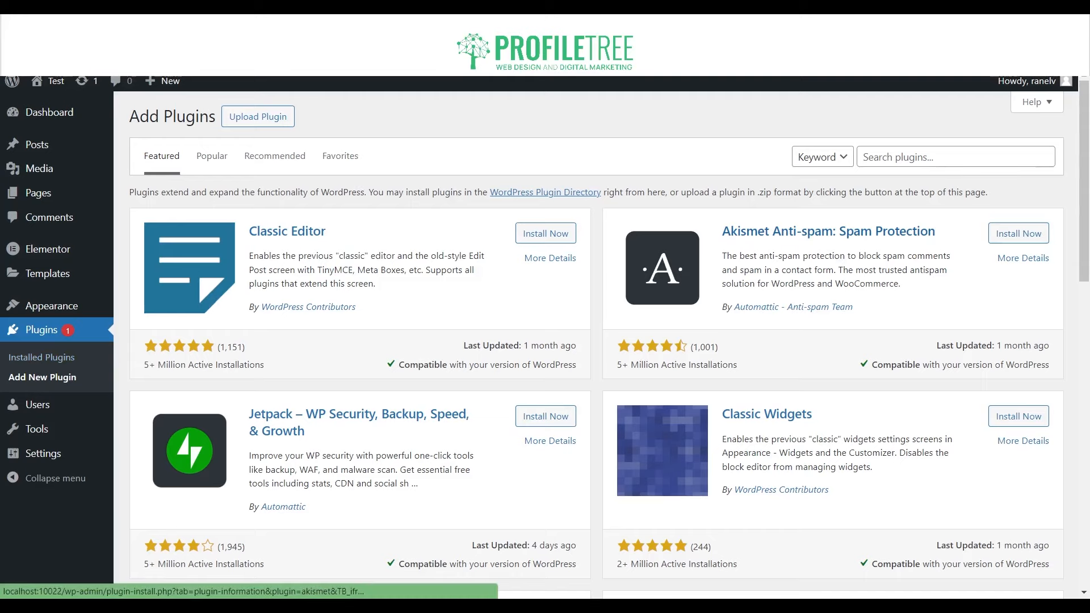
scroll(545, 341, down, 7)
scroll(545, 341, down, 5)
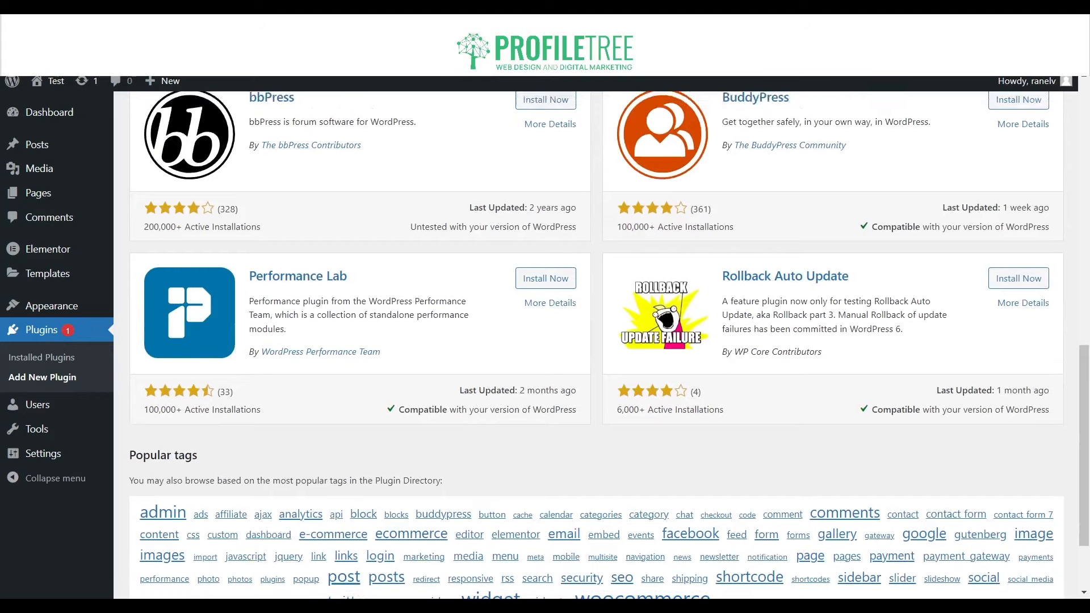
scroll(545, 340, up, 12)
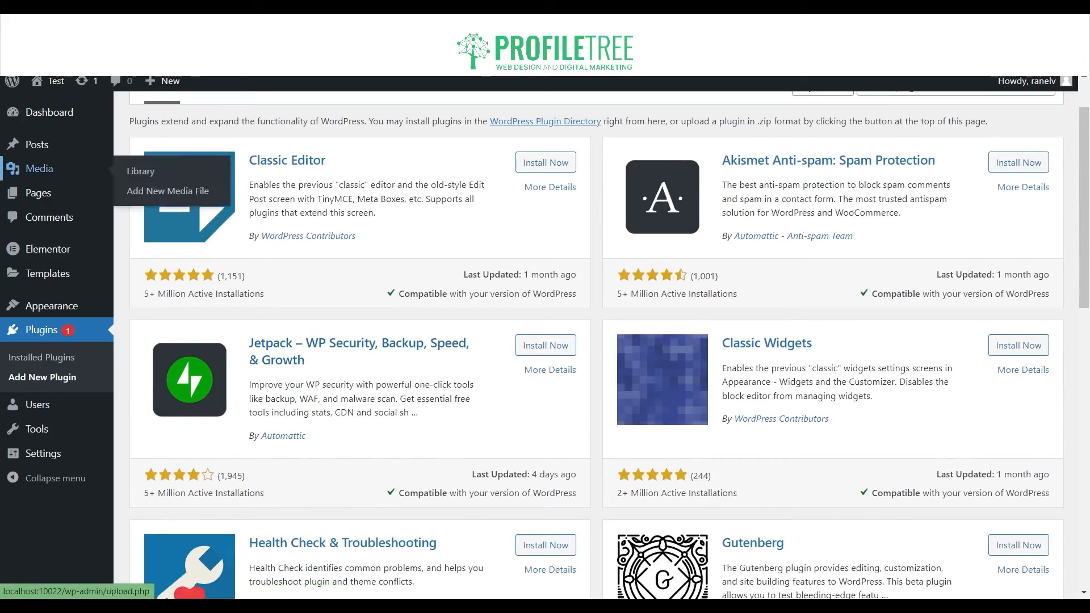
Step: Create a new post titled "Blog Post" and move on to its first paragraph
mouse_move(37, 144)
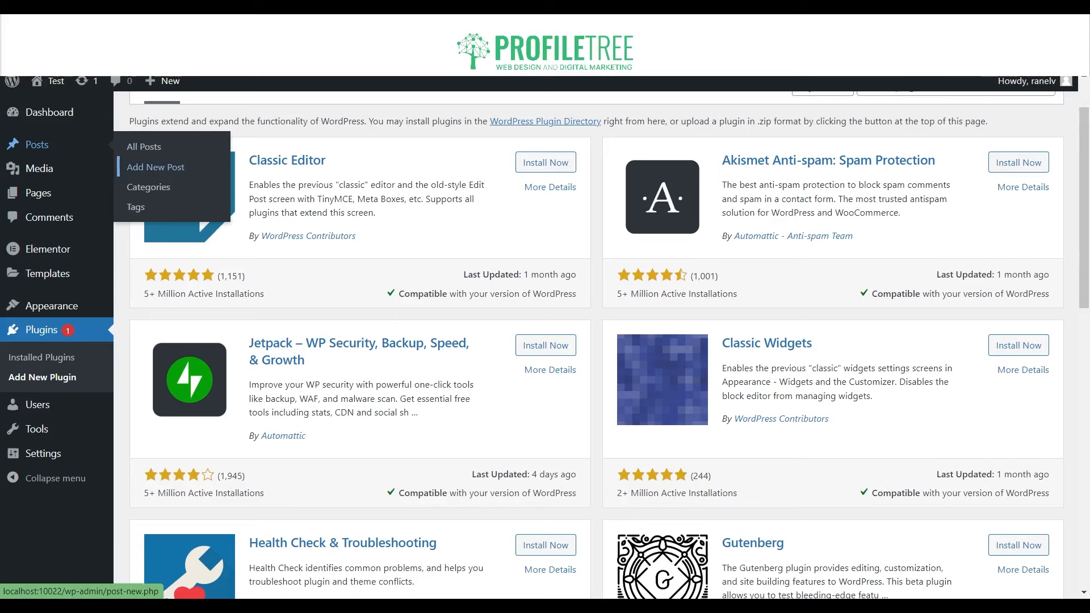
click(155, 167)
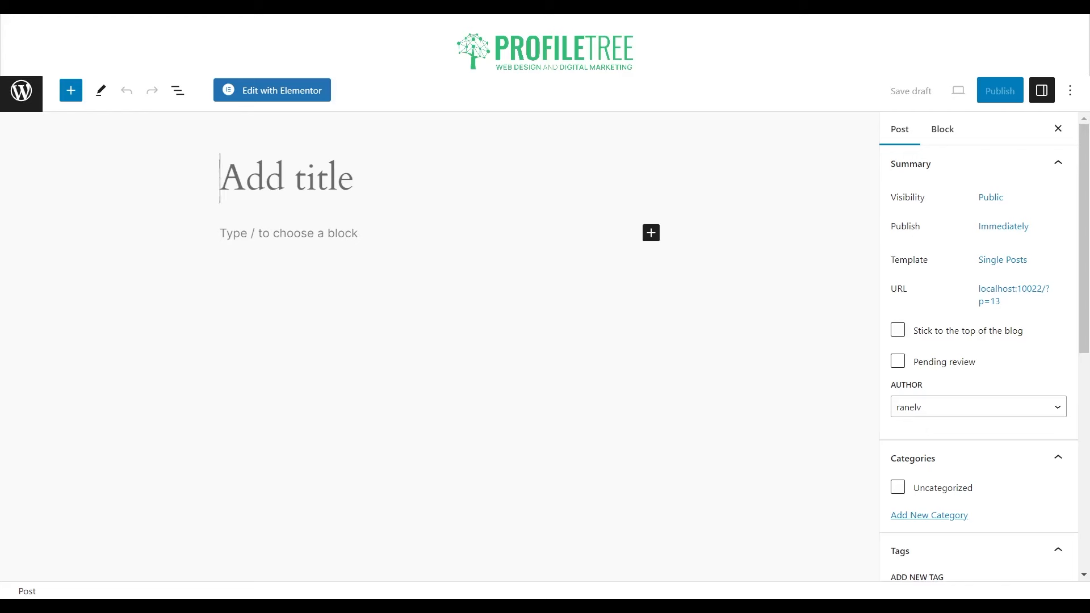
text(Blog Post)
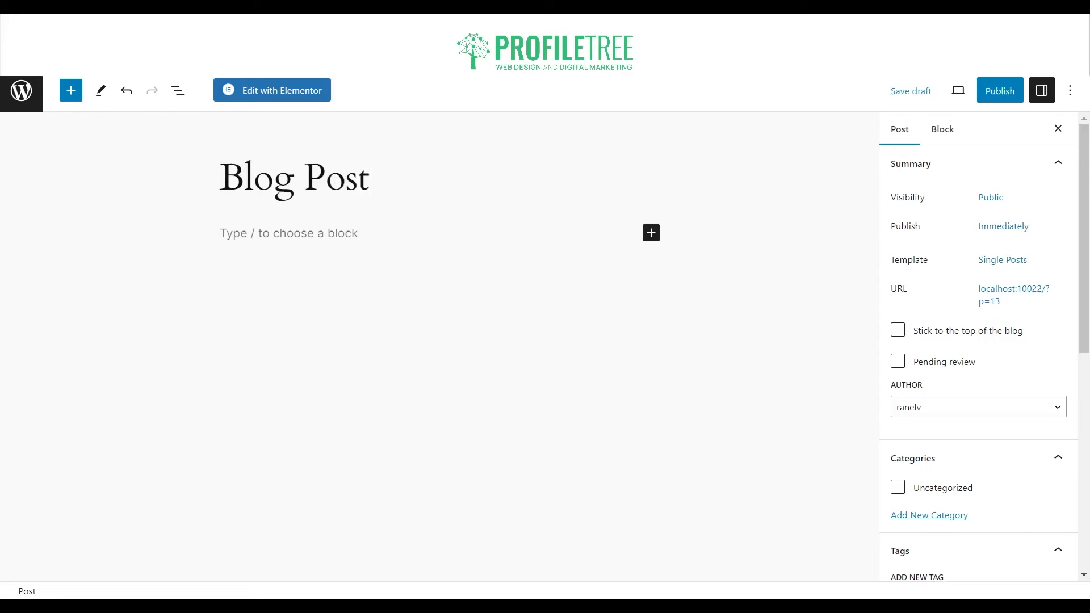
key(Return)
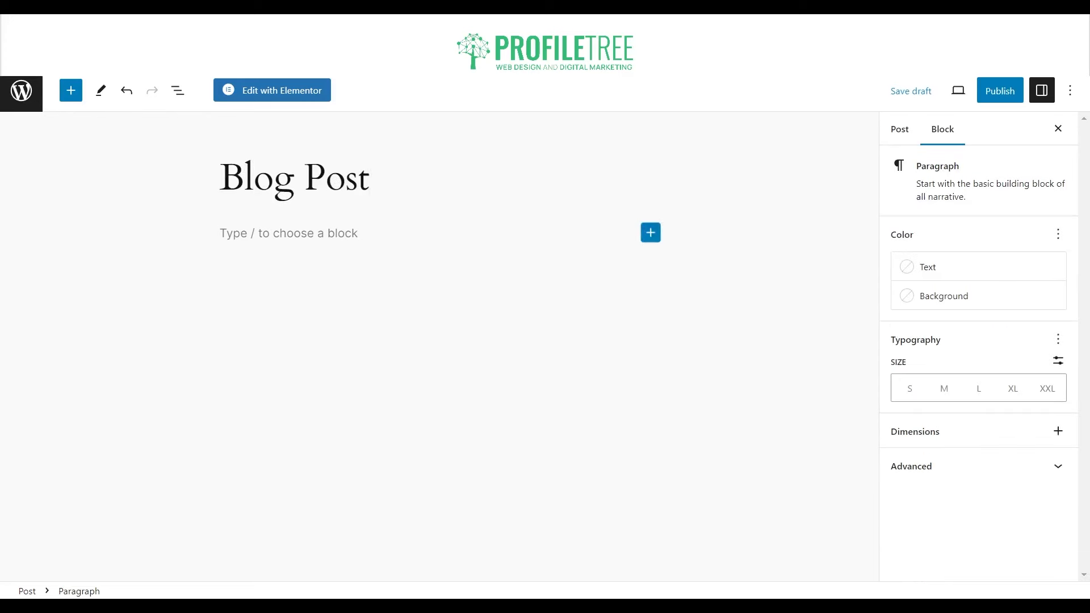
Step: Browse the full block library for the post, examining the text, media and design blocks, and return to the empty paragraph
click(650, 232)
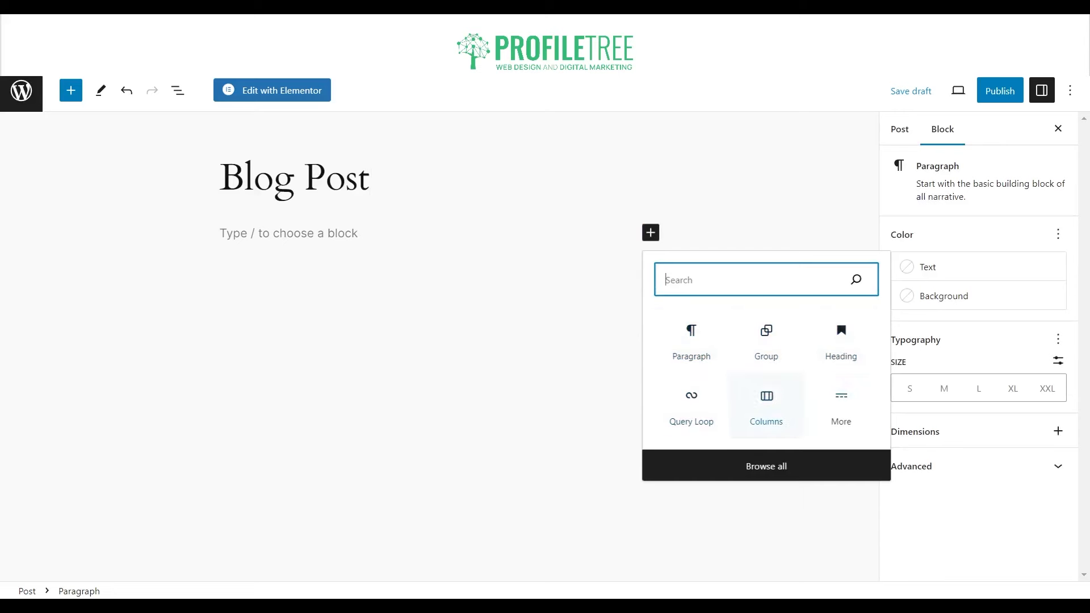
click(766, 466)
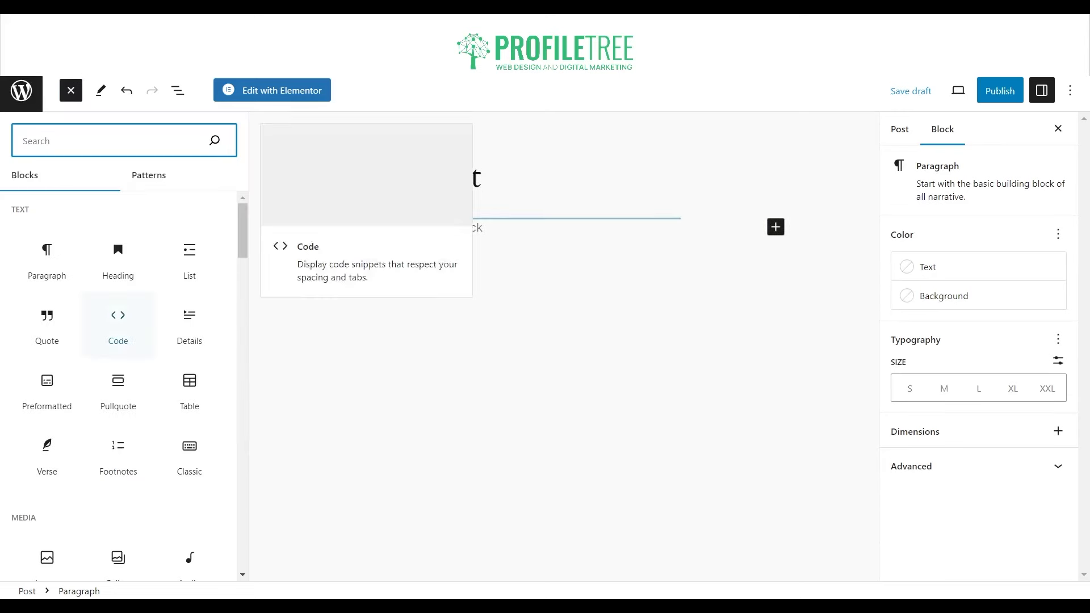
scroll(46, 273, down, 2)
scroll(116, 341, down, 5)
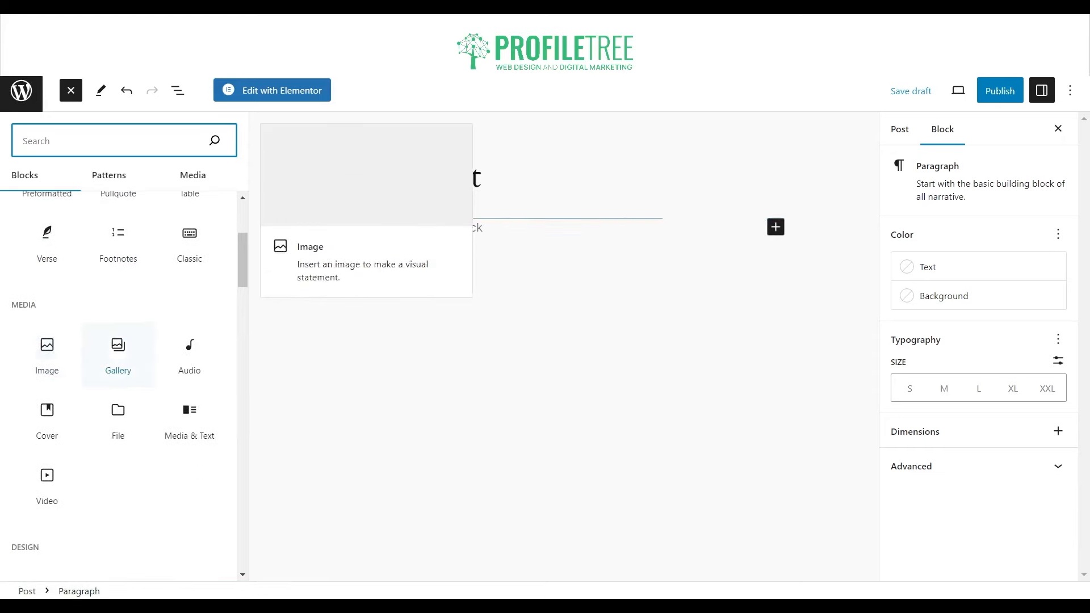
scroll(47, 341, up, 1)
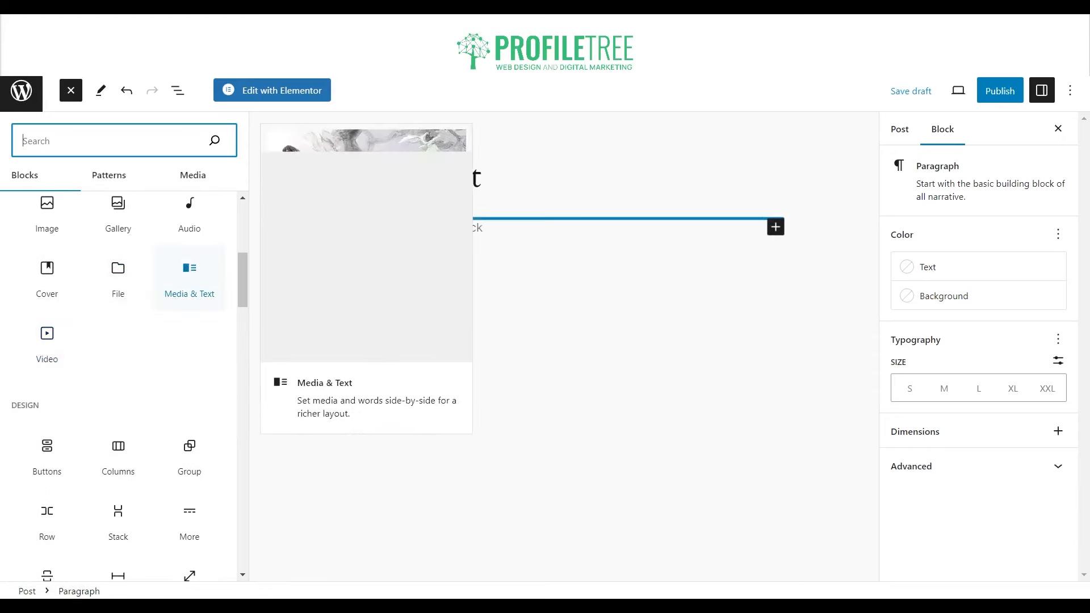
scroll(118, 284, up, 1)
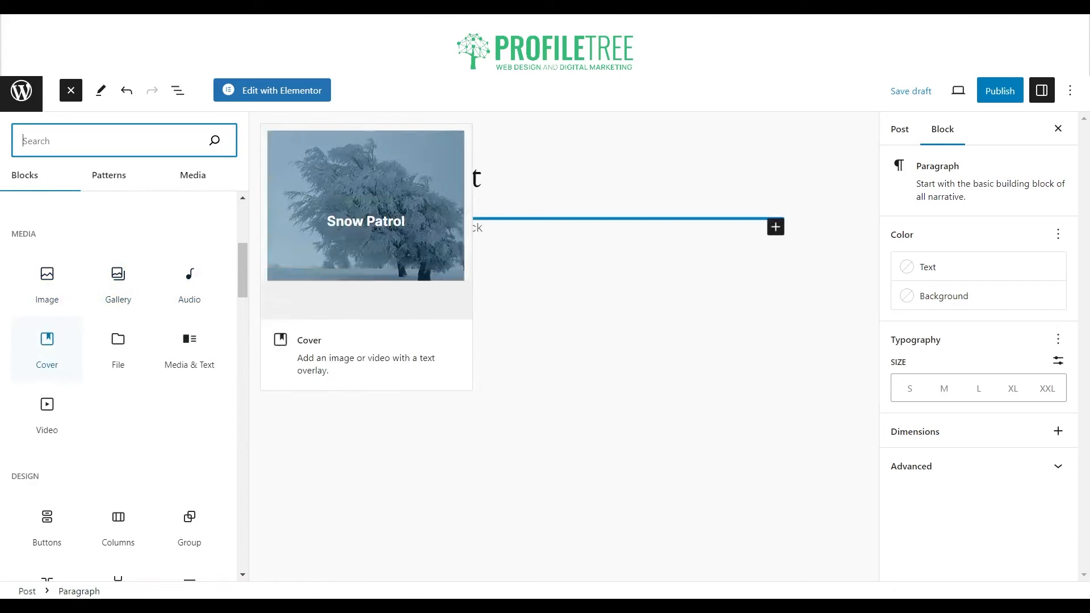
click(511, 363)
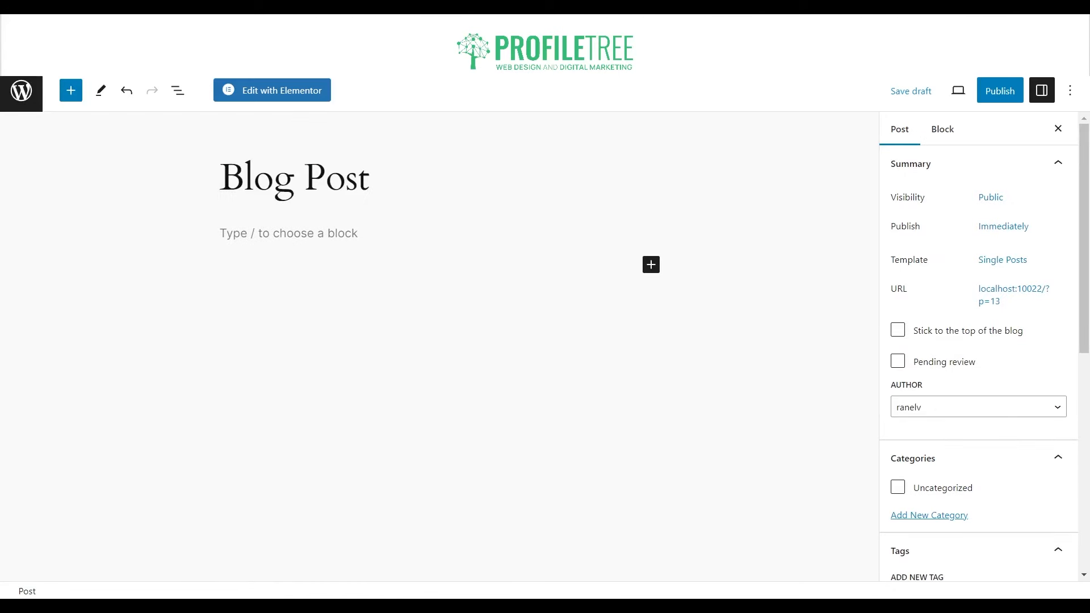
click(289, 233)
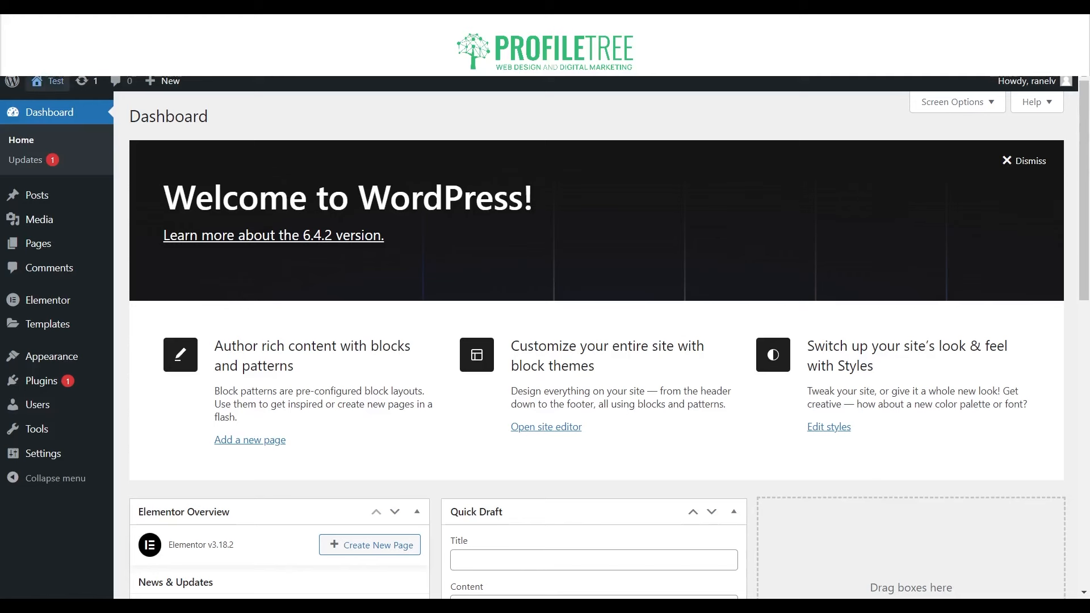
Step: Visit the Test site from the WordPress dashboard and look over its whole homepage
mouse_move(52, 82)
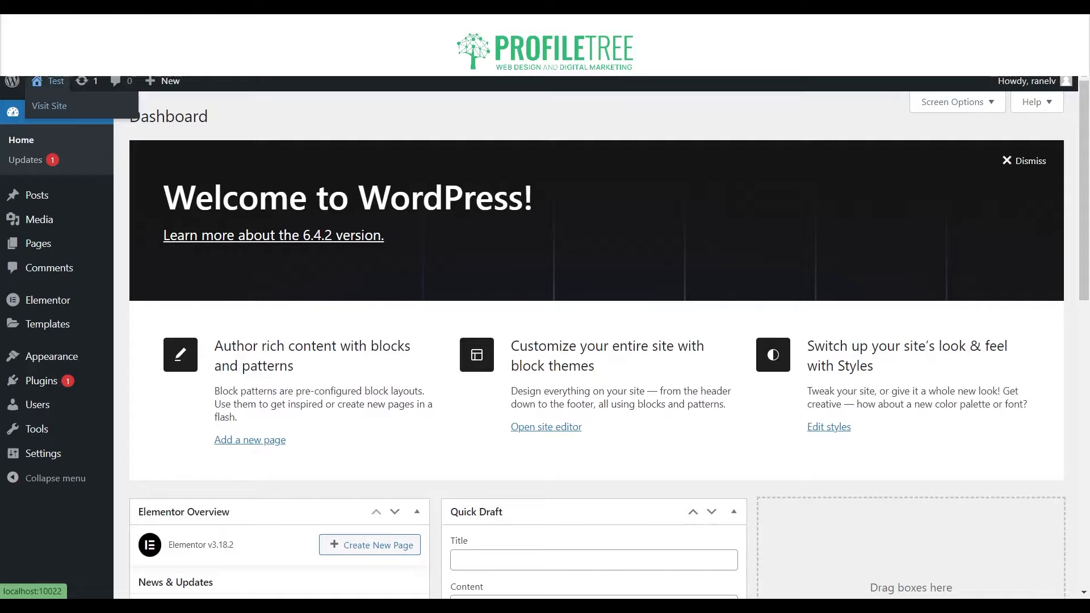
click(50, 105)
scroll(540, 340, down, 20)
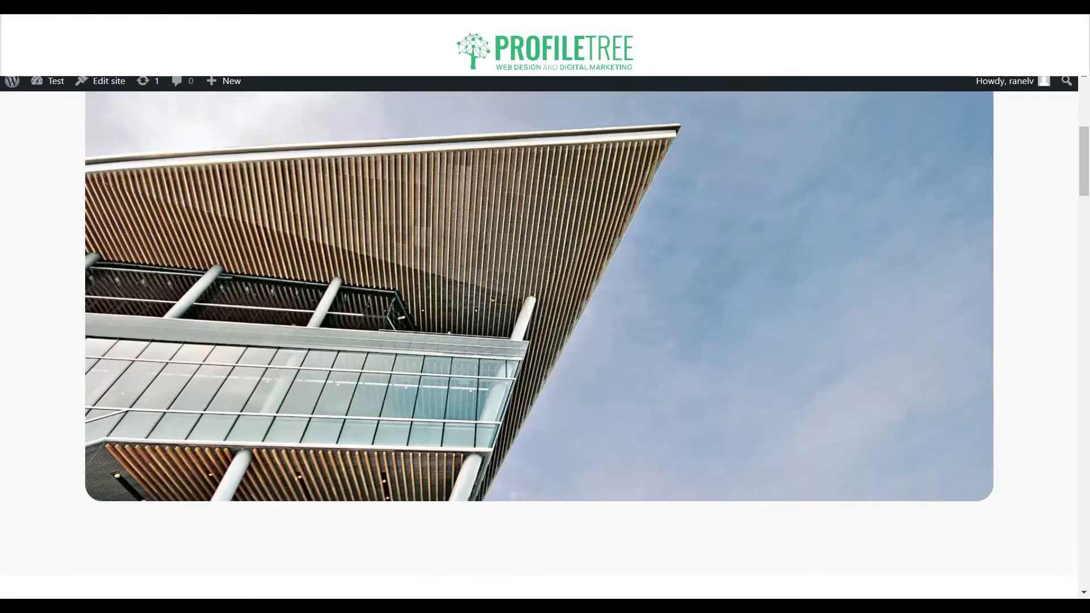
scroll(539, 340, down, 5)
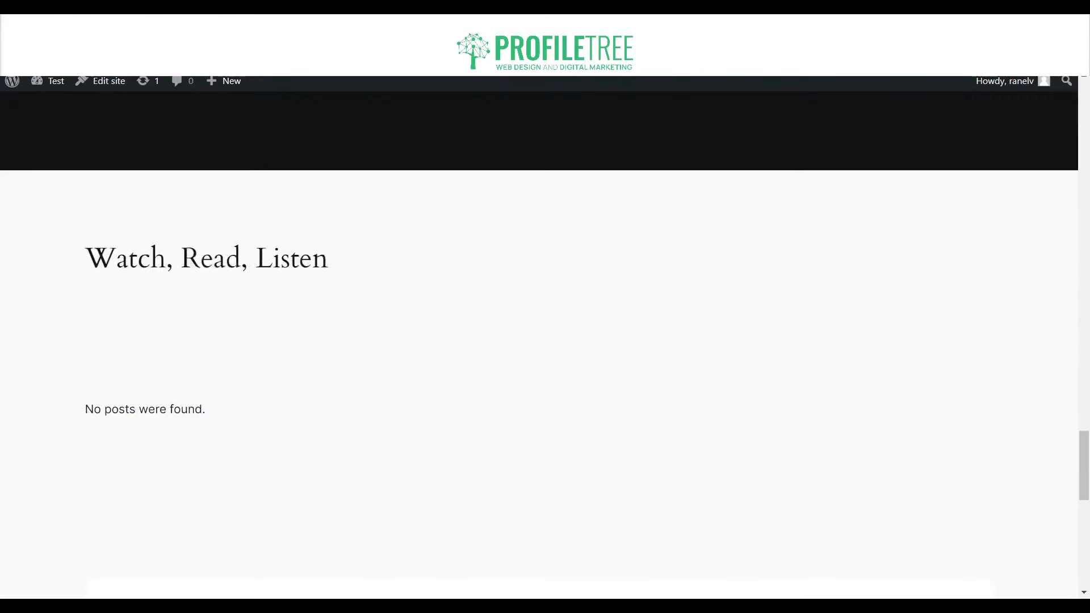
scroll(540, 340, up, 20)
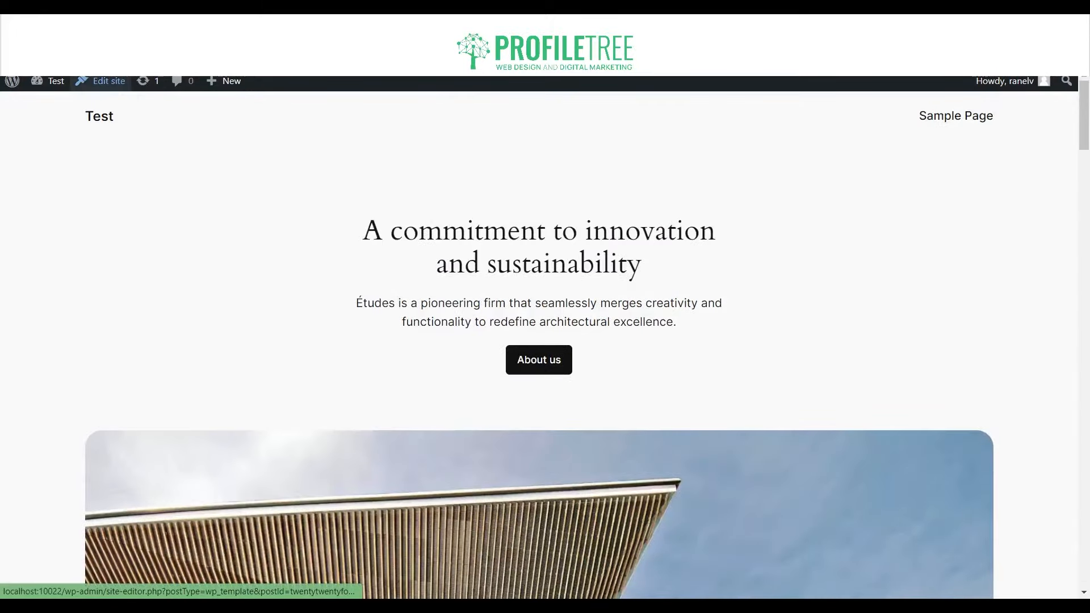
Step: In the site editor, set the Blog Home template's posts per page to 11 and open the template for editing
click(101, 81)
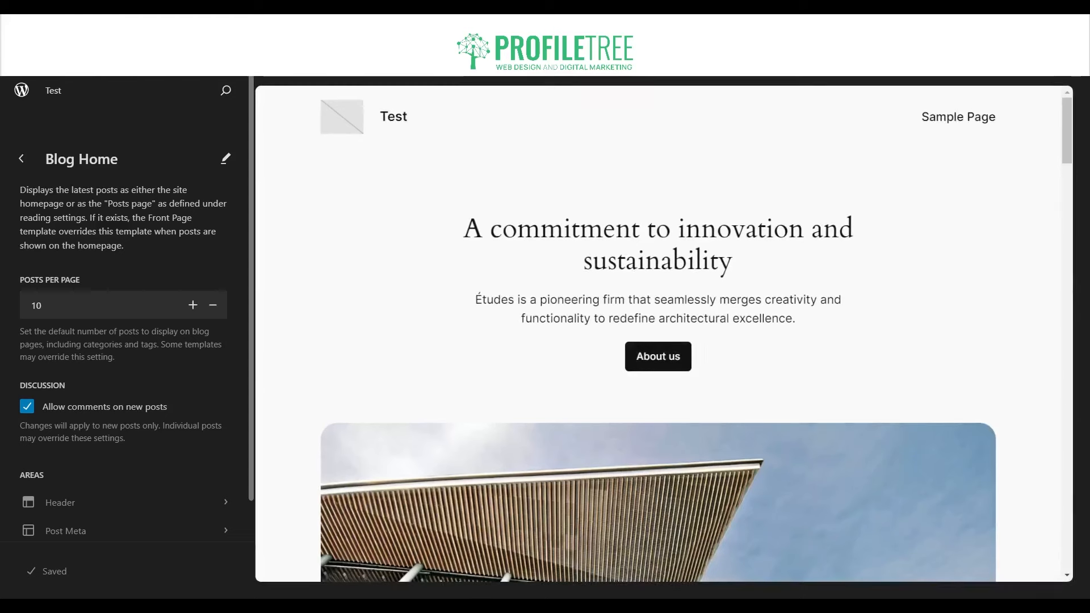
scroll(124, 341, down, 1)
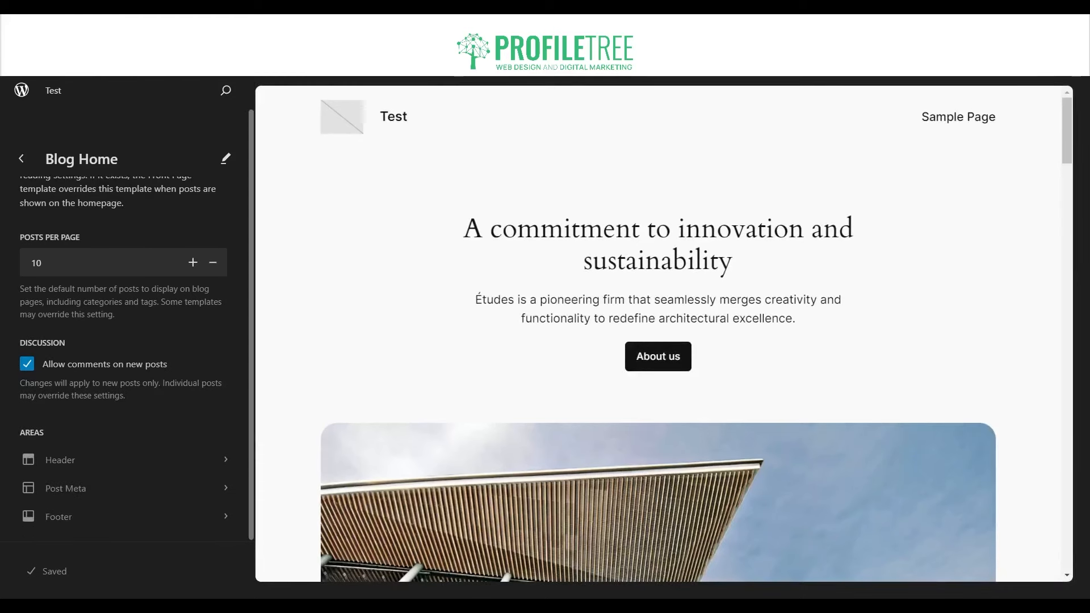
click(42, 262)
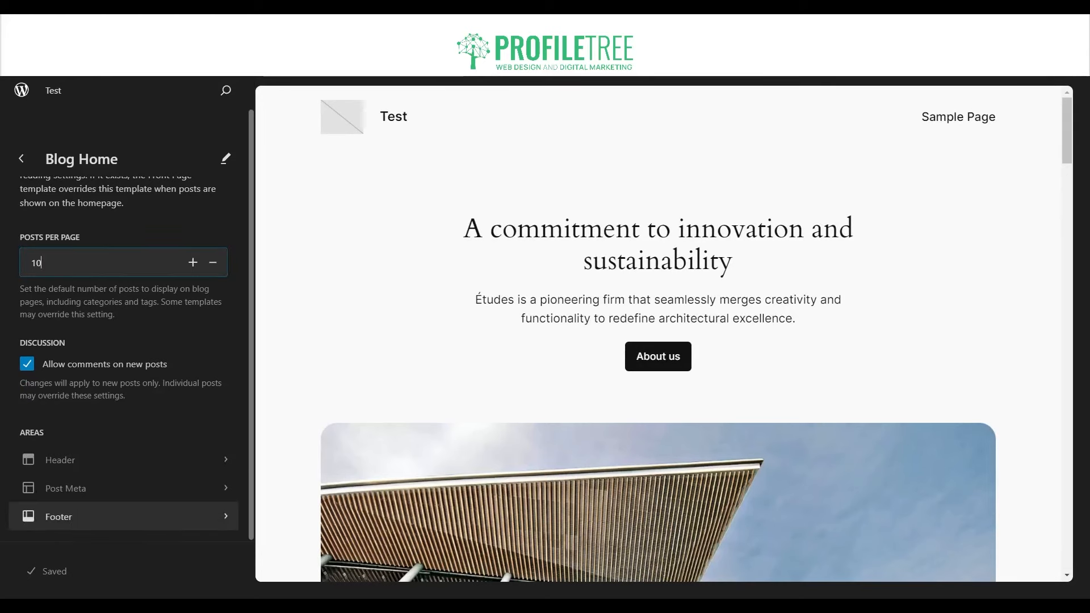
key(Up)
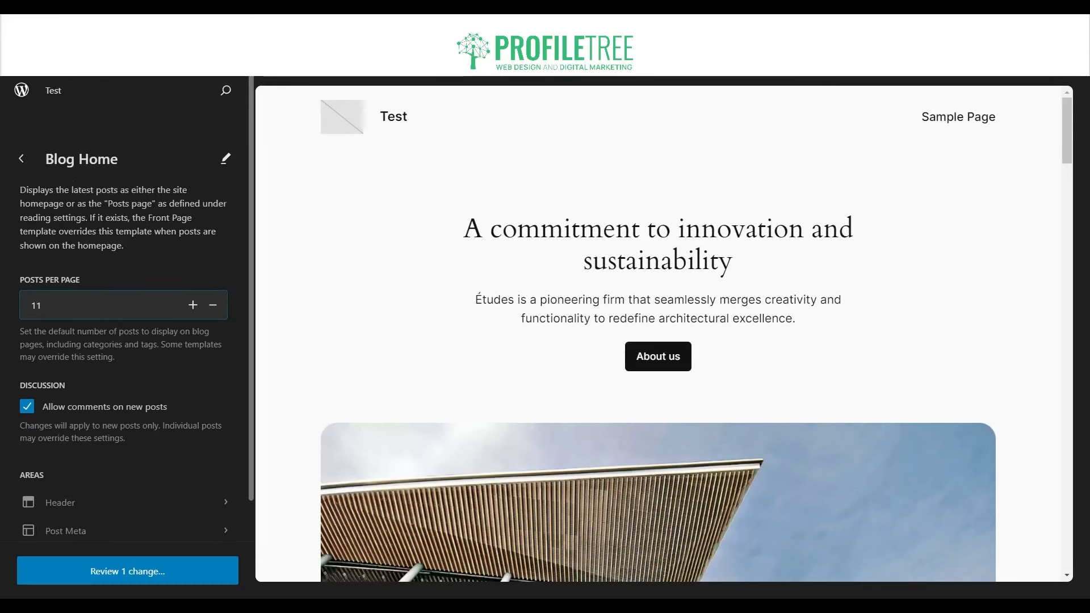
click(225, 159)
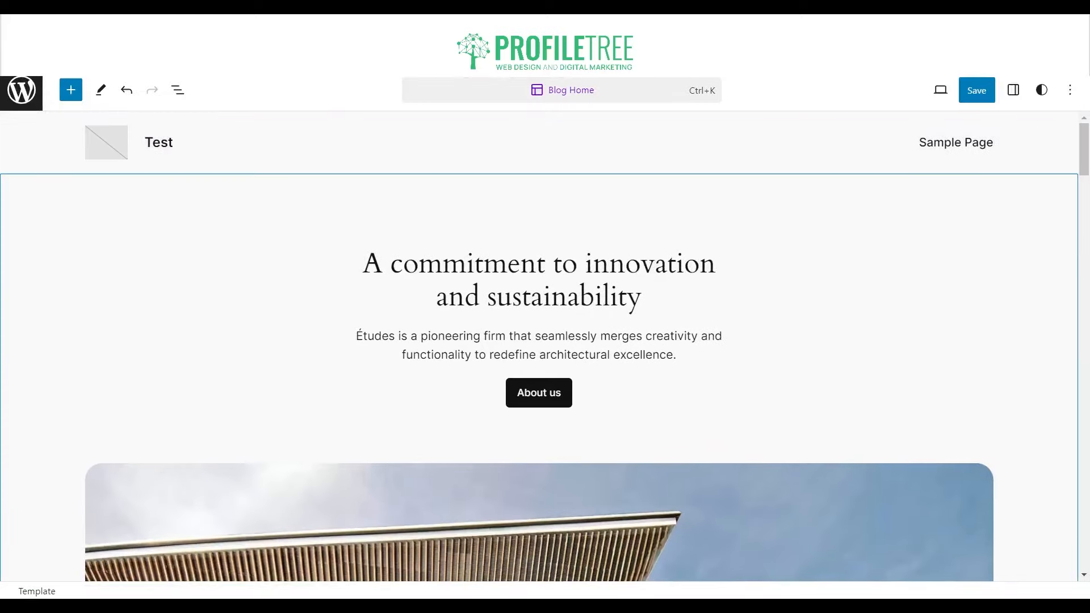
Step: Bring up and dismiss the command search, and select the group holding the building image in the Blog Home template
key(ctrl+k)
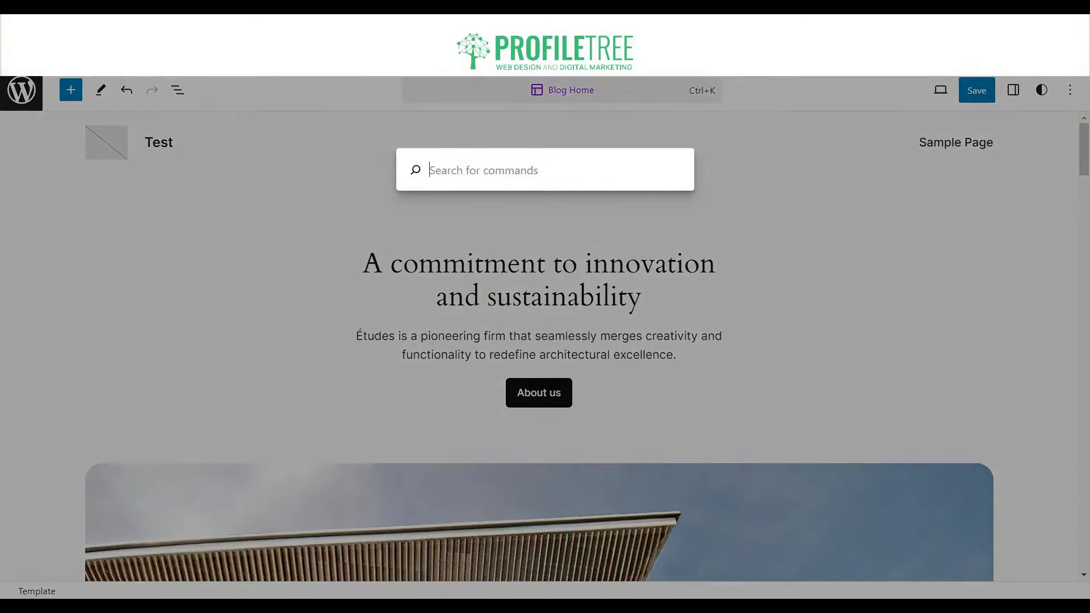
key(Escape)
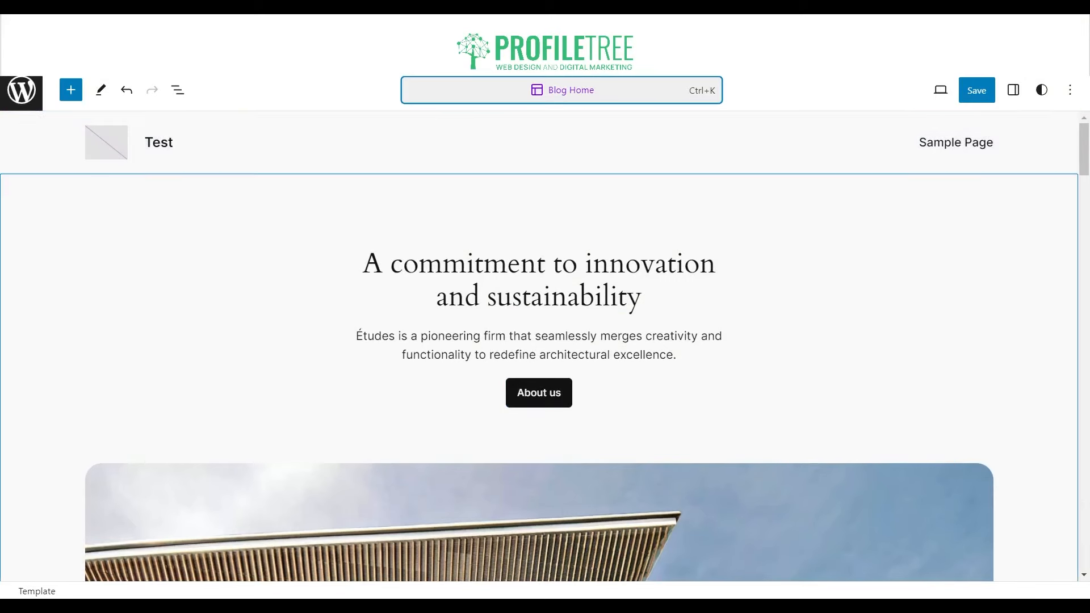
scroll(540, 341, down, 15)
scroll(540, 341, up, 7)
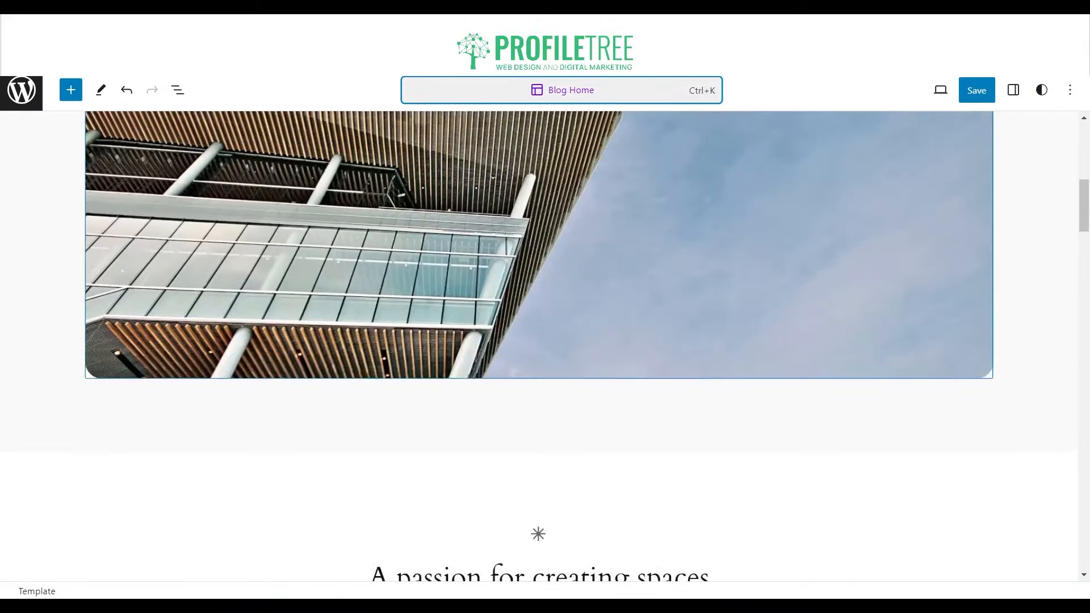
scroll(539, 341, up, 1)
click(539, 500)
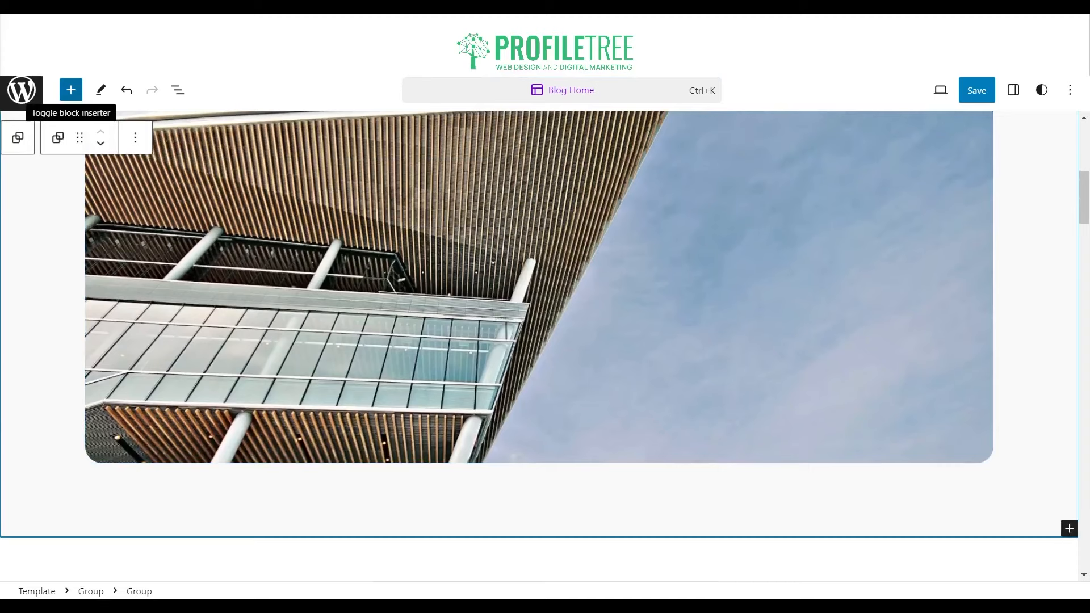
Step: Browse the template's pattern categories, including About, Banners, Call to Action and Featured, glance at the text blocks, and close the inserter
click(70, 90)
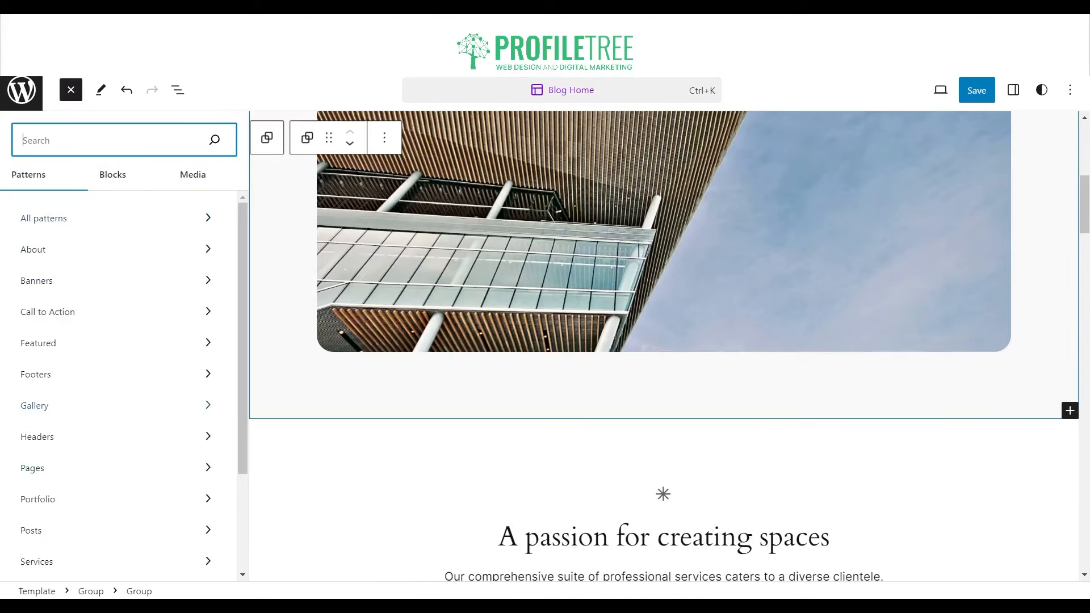
click(97, 218)
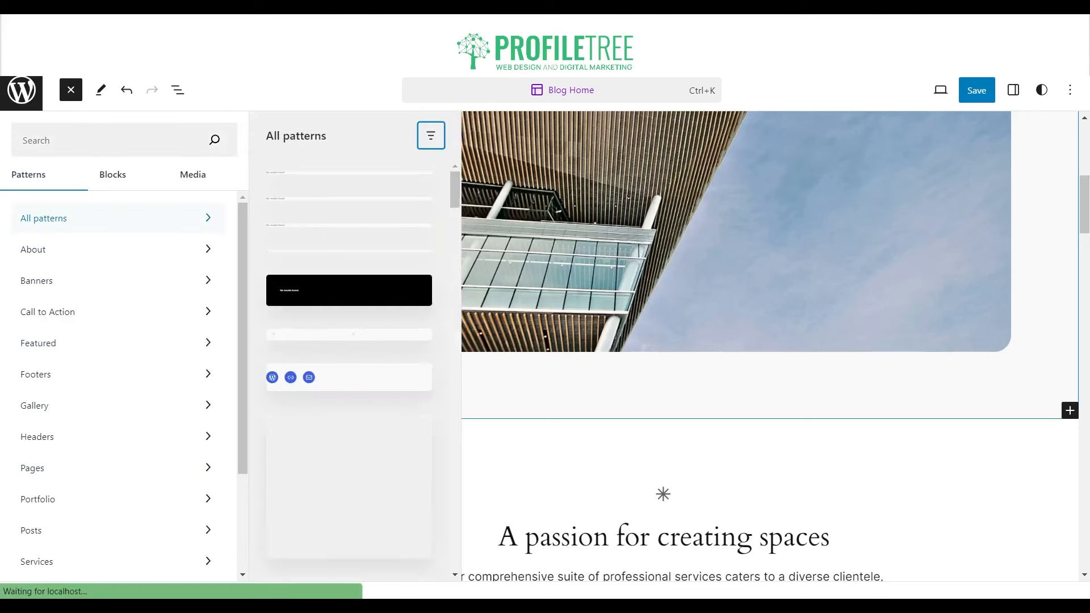
click(97, 249)
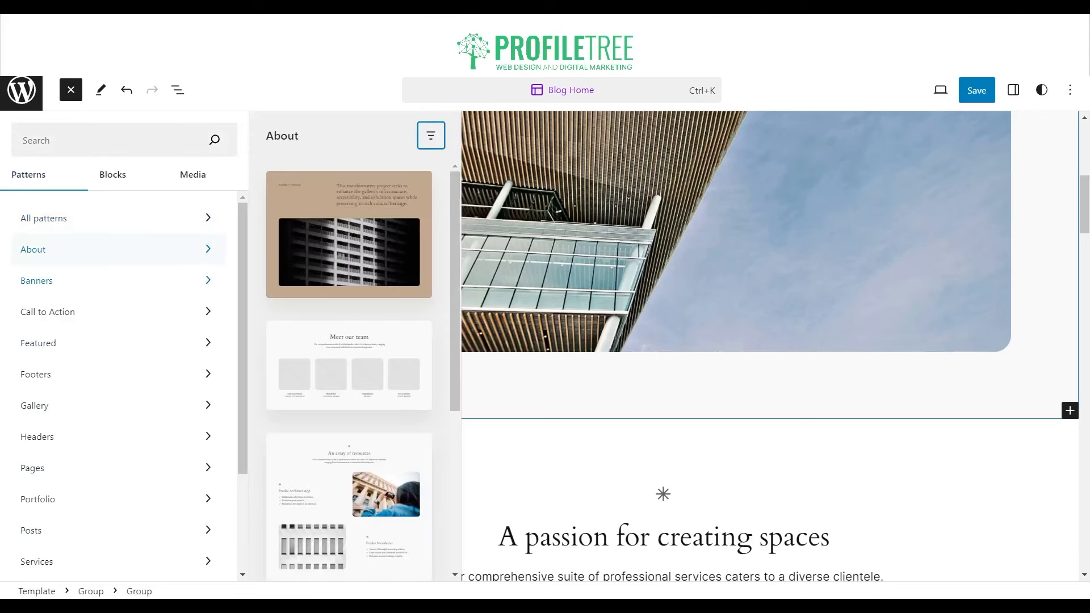
click(97, 280)
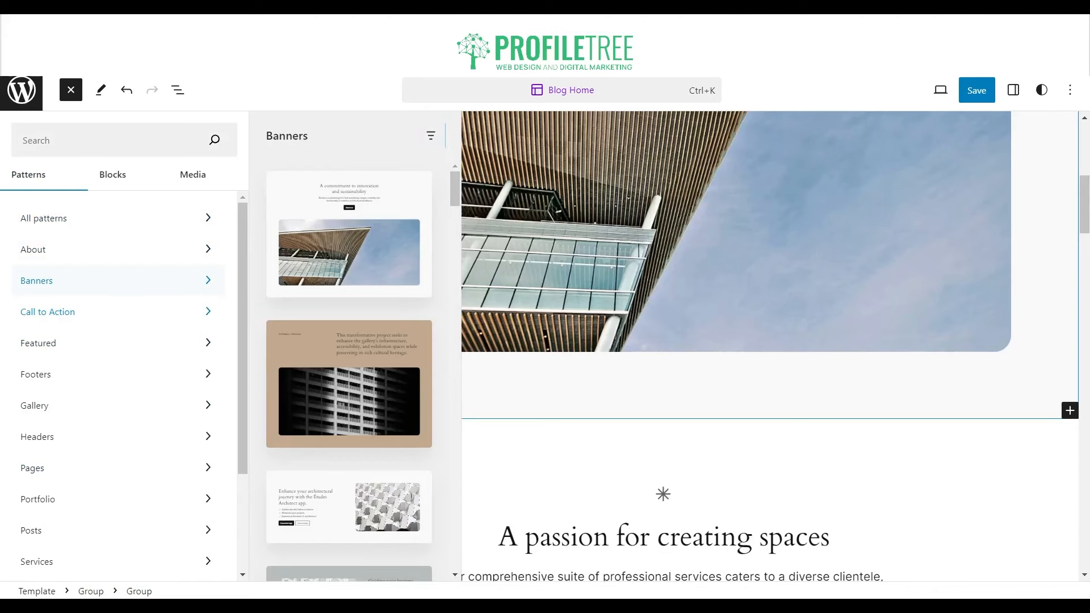
click(97, 312)
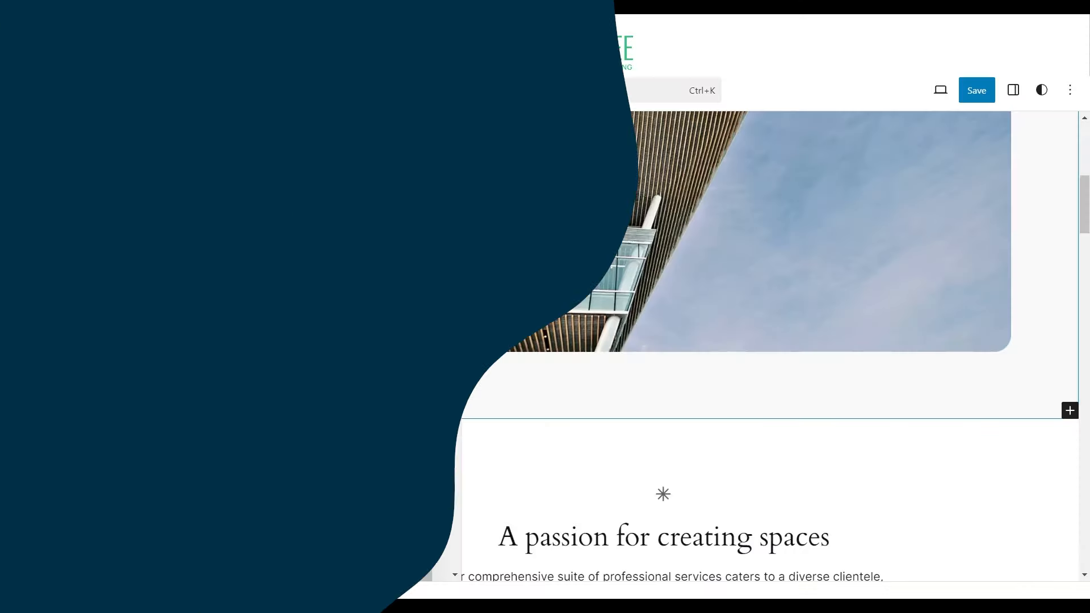
click(96, 343)
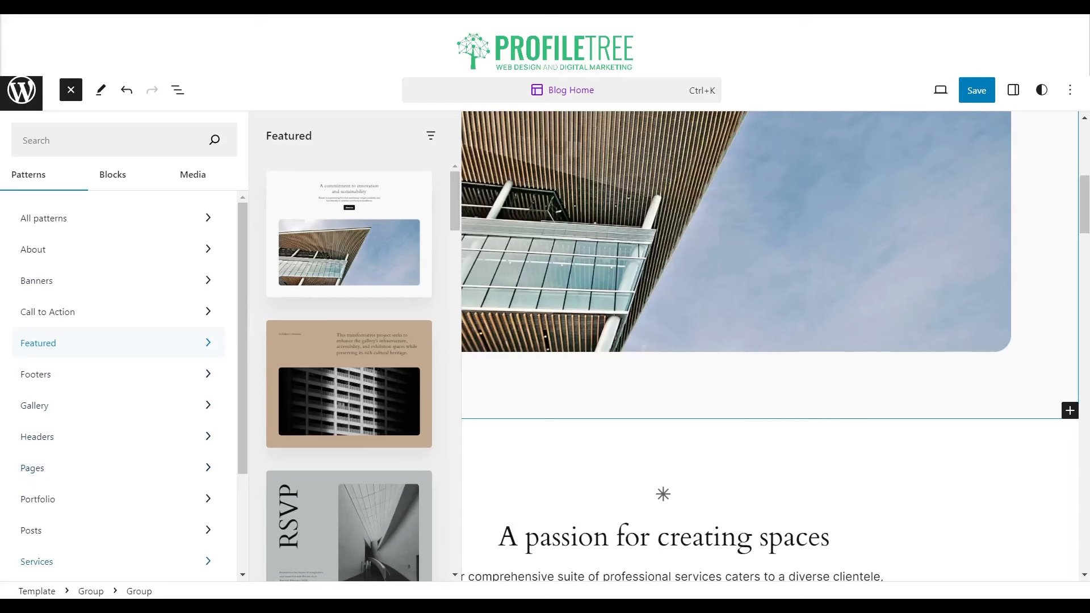
scroll(69, 477, down, 3)
scroll(114, 432, up, 3)
scroll(125, 386, down, 3)
scroll(125, 386, up, 3)
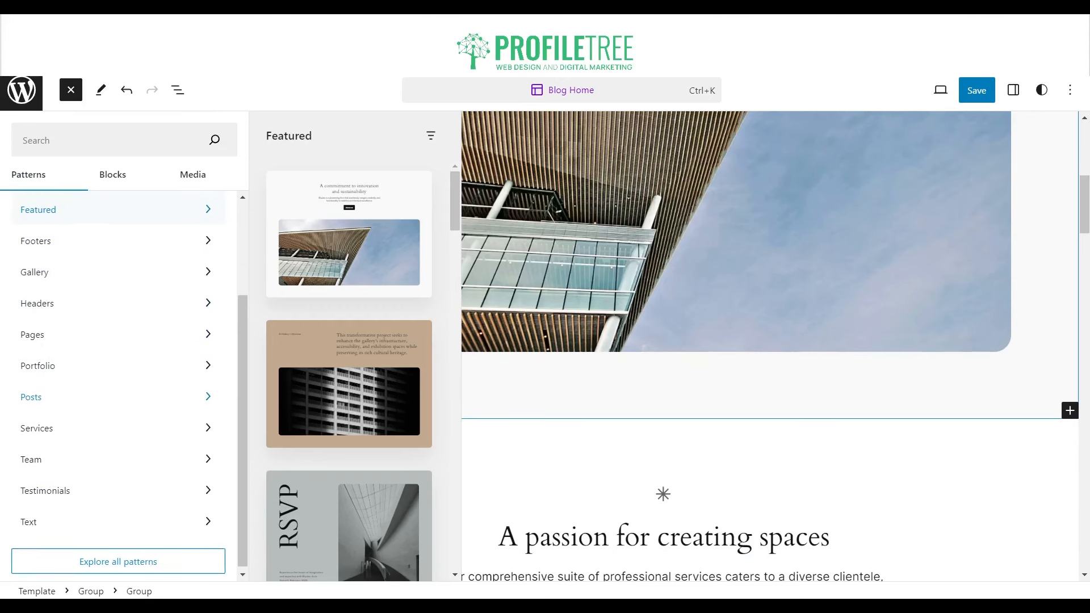
click(112, 175)
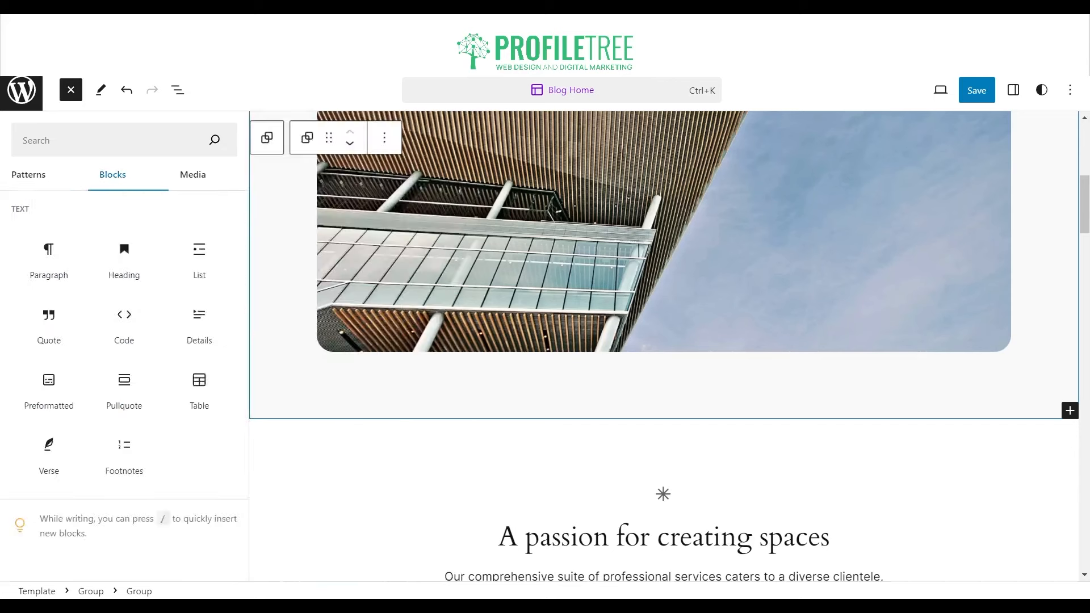
click(29, 174)
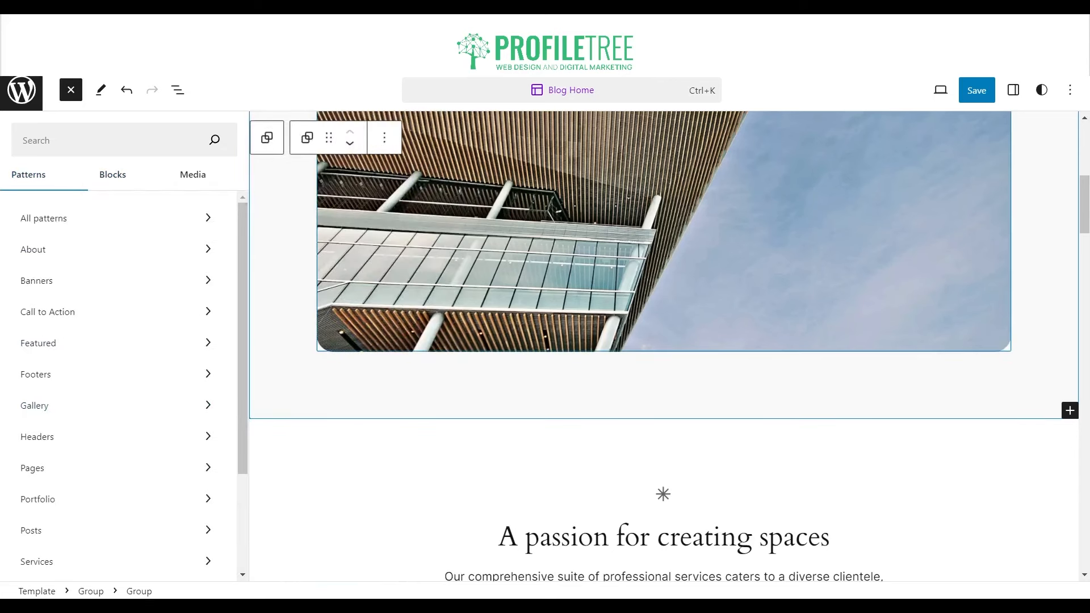
click(71, 90)
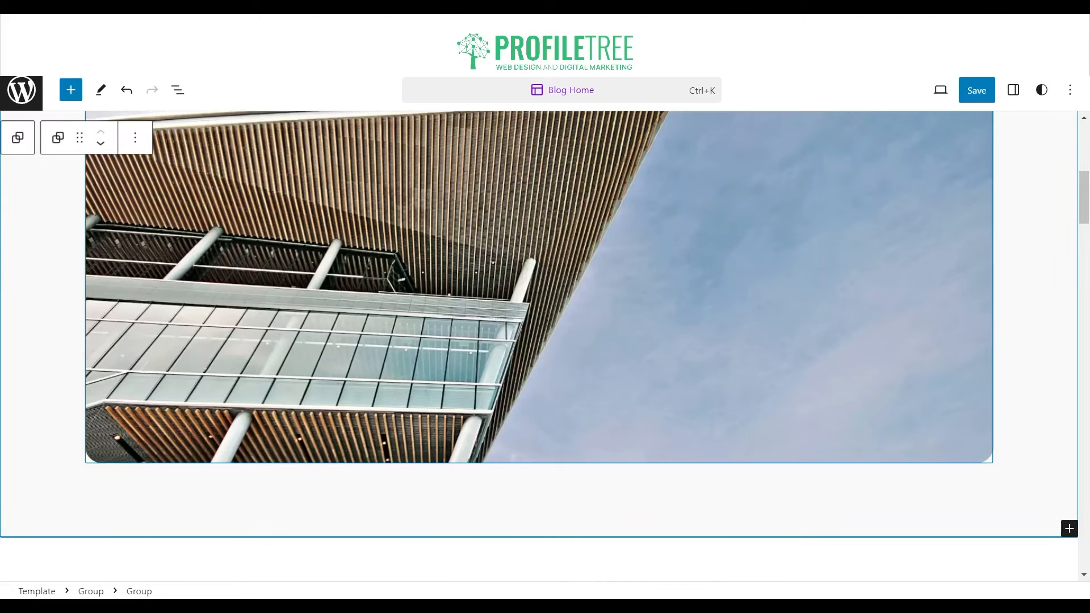
Step: Insert the "Call to action with image on right" pattern between the building image group and the "A passion for creating spaces" section
scroll(539, 323, down, 4)
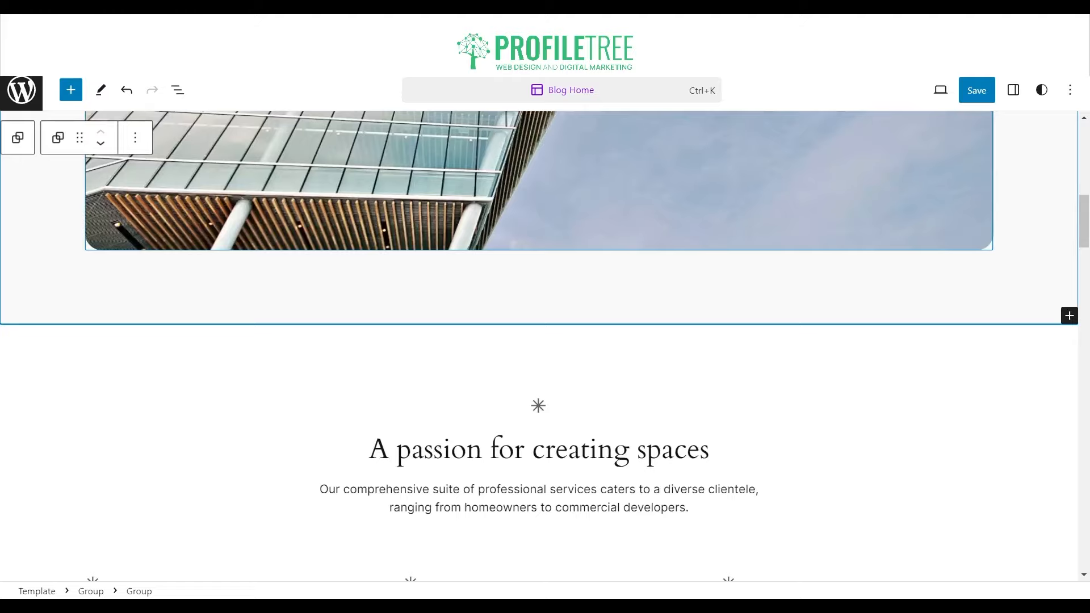
scroll(540, 346, up, 10)
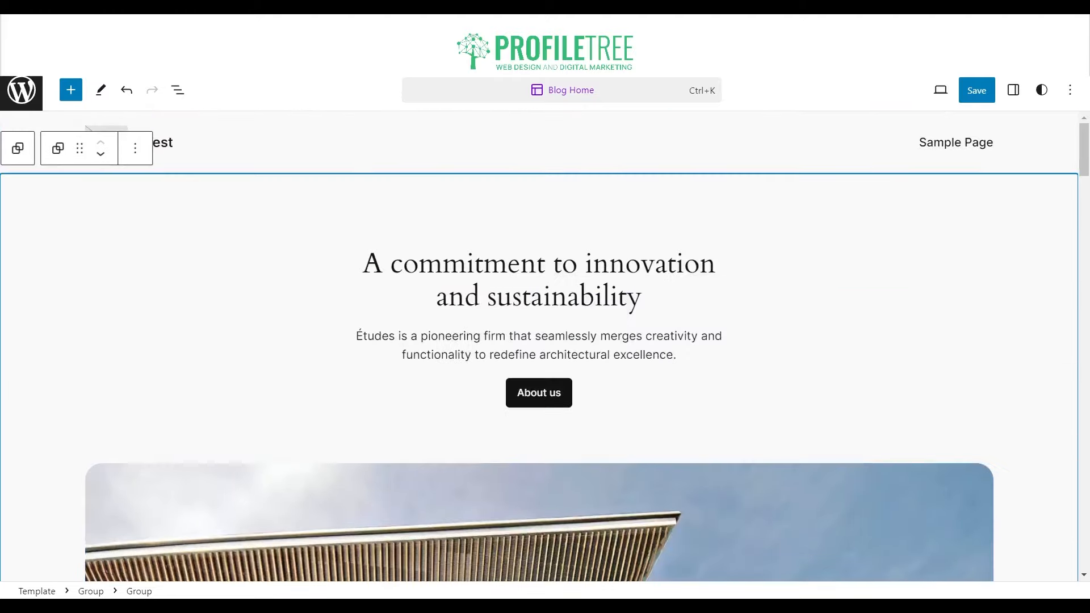
scroll(540, 347, down, 10)
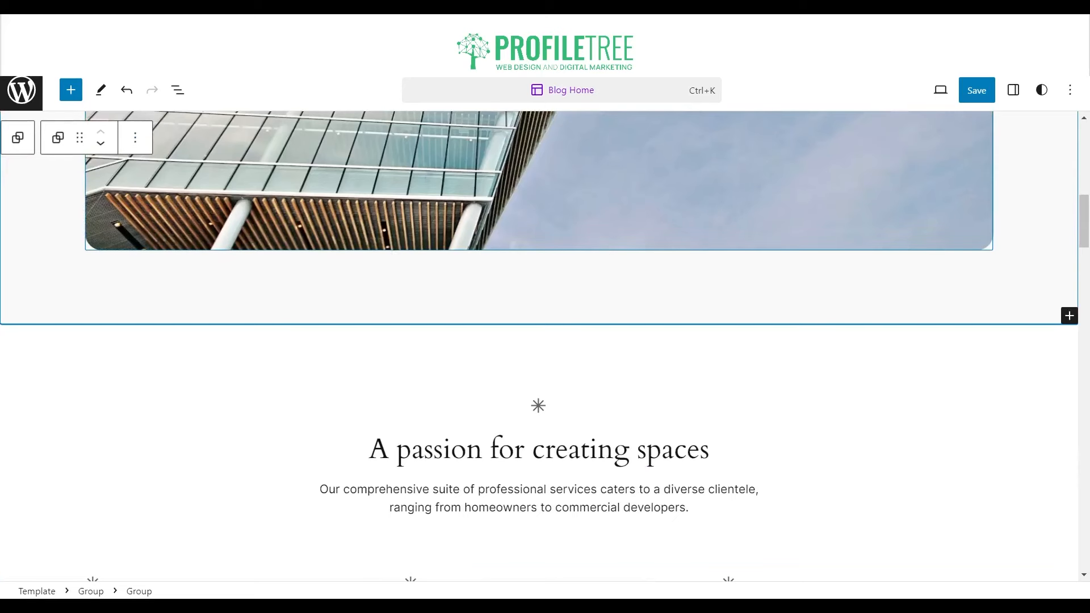
click(71, 90)
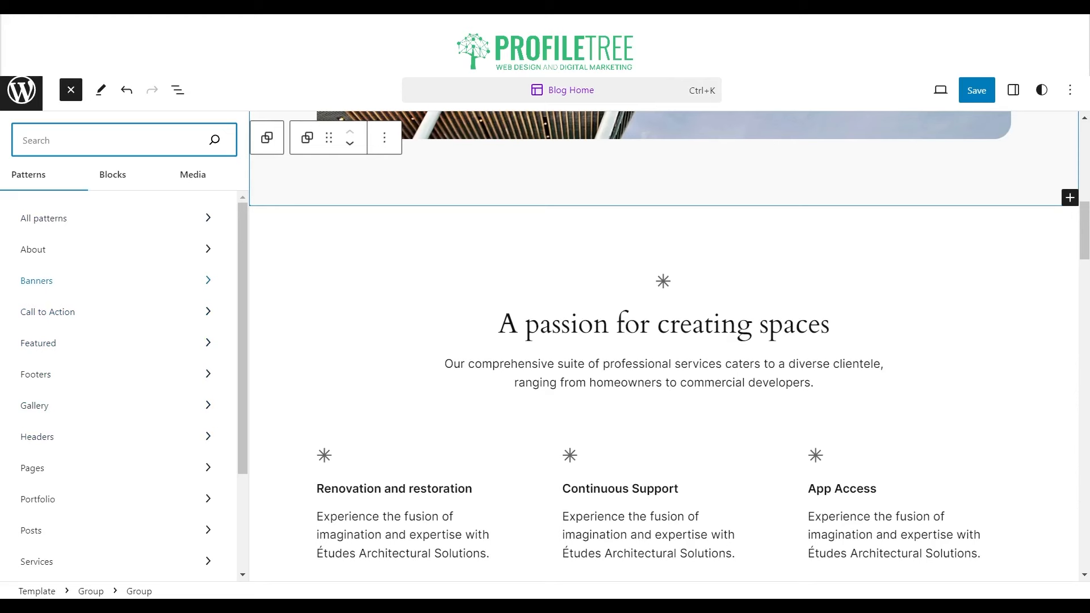
click(85, 311)
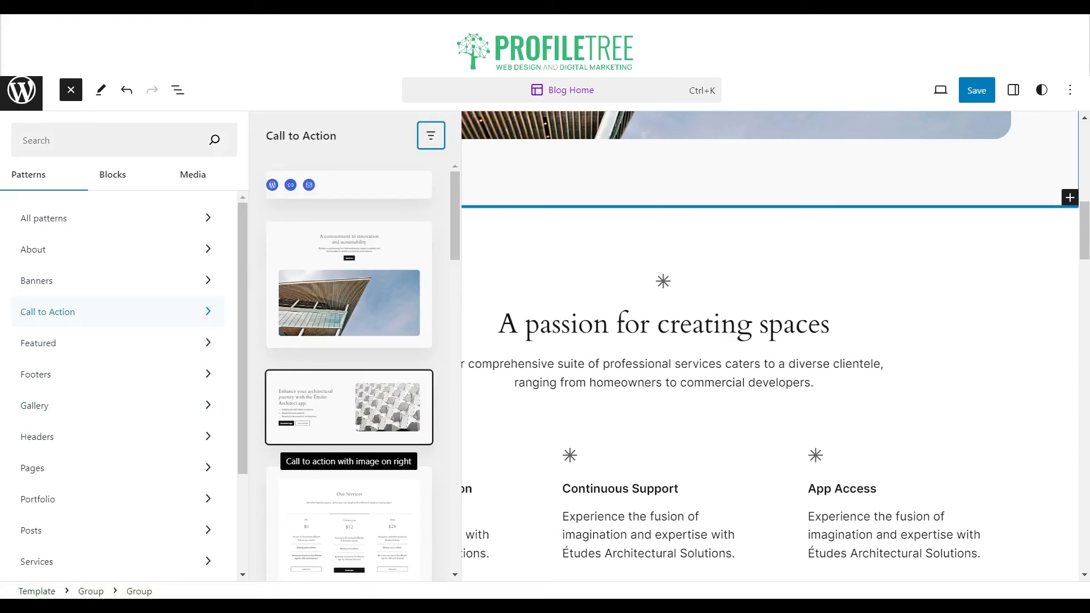
click(348, 407)
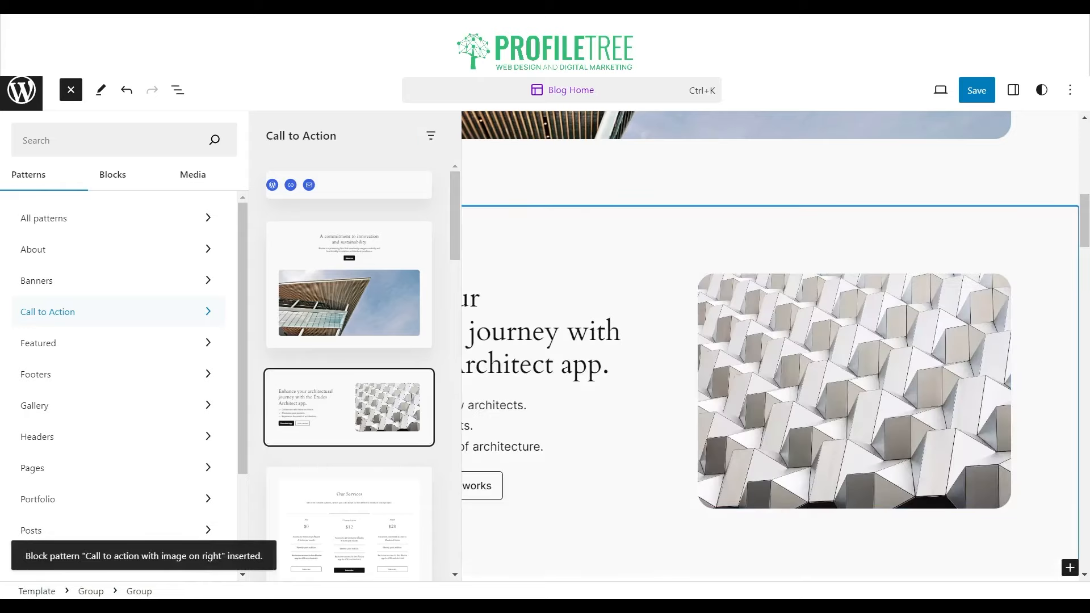
Step: Close the pattern library and examine the new call-to-action section and the page content above it
click(71, 90)
scroll(539, 346, up, 11)
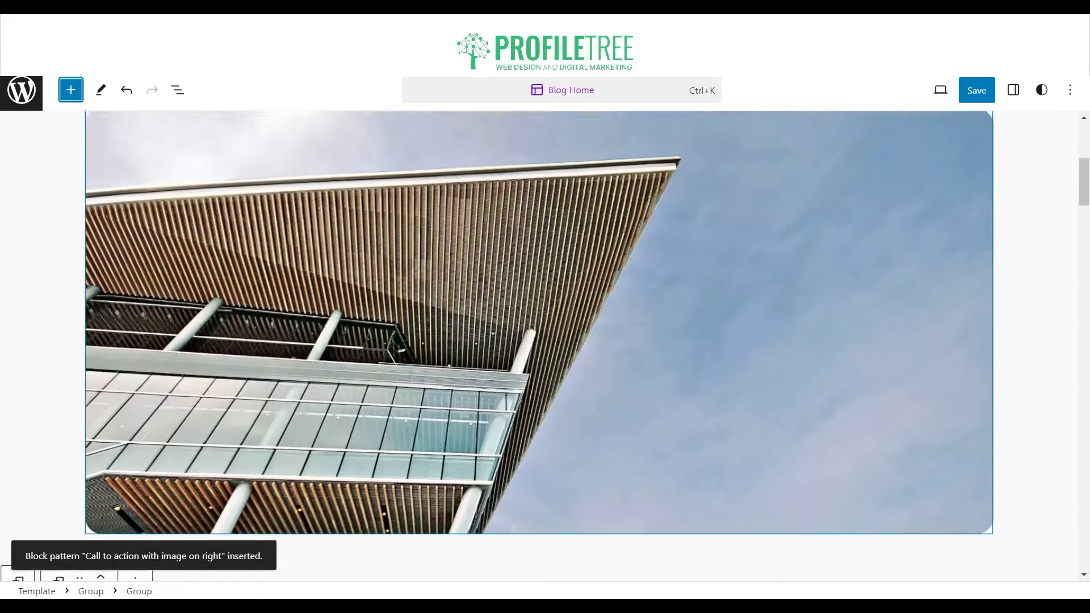
scroll(538, 578, down, 15)
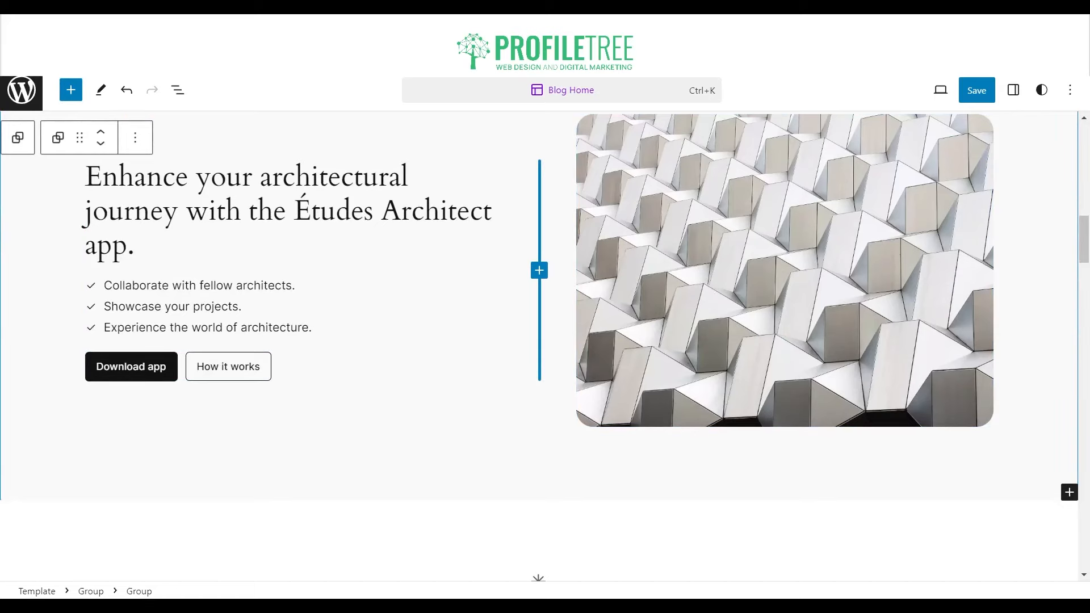
scroll(545, 346, up, 10)
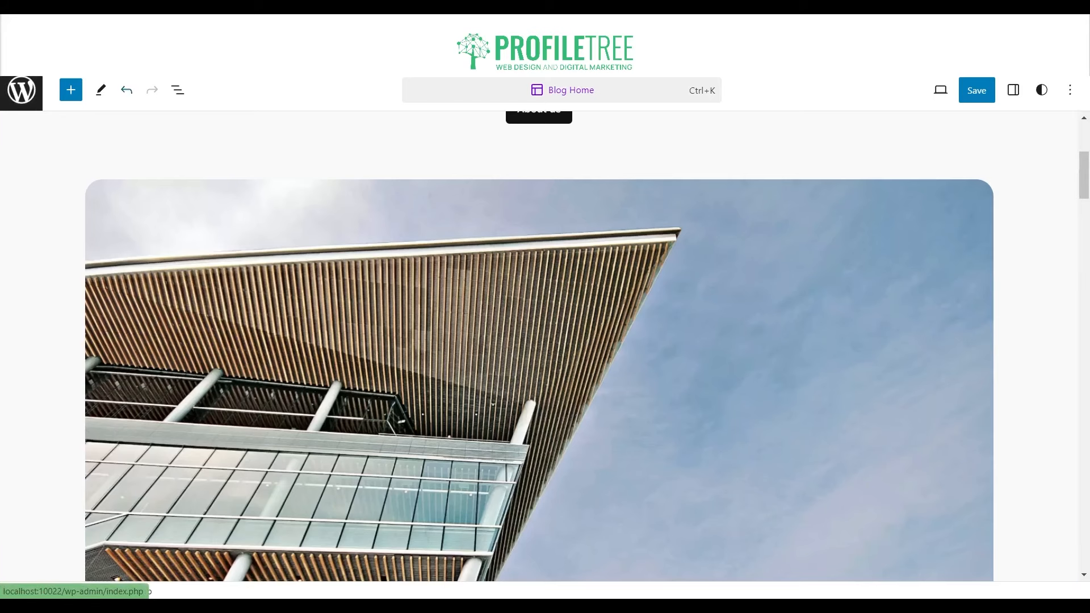
scroll(539, 346, up, 5)
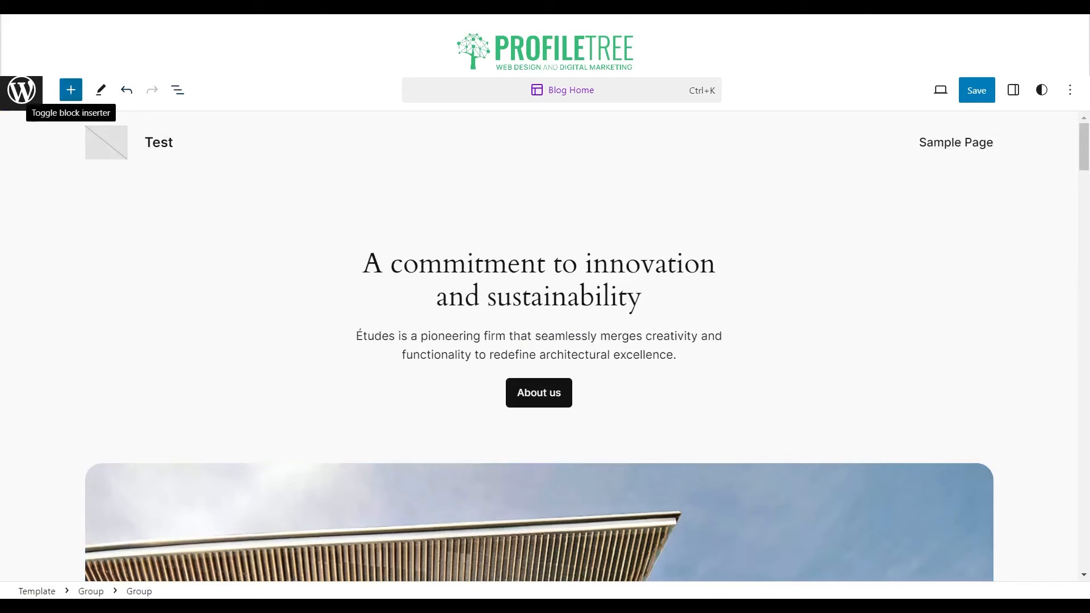
Step: Leave the site editor for the WordPress dashboard and start the Elementor plugin update from the installed plugins
click(21, 90)
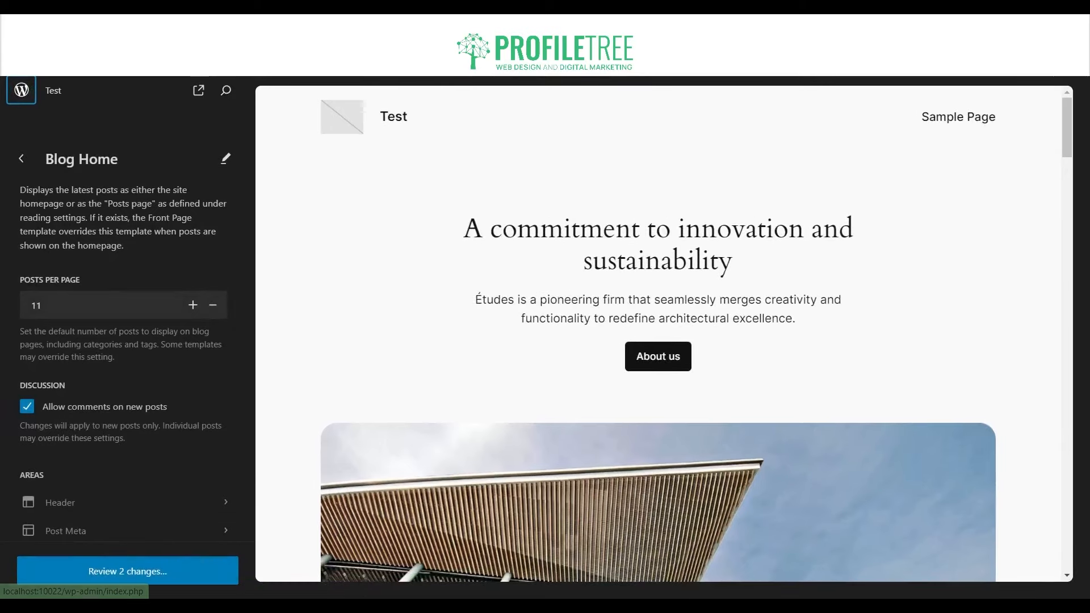
click(22, 89)
key(Escape)
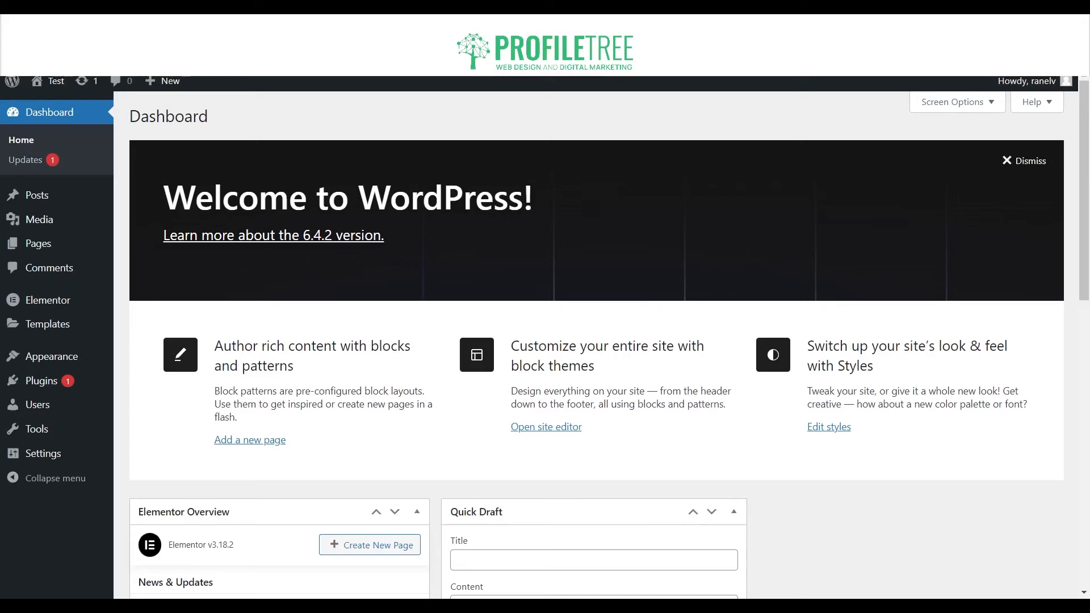
click(41, 380)
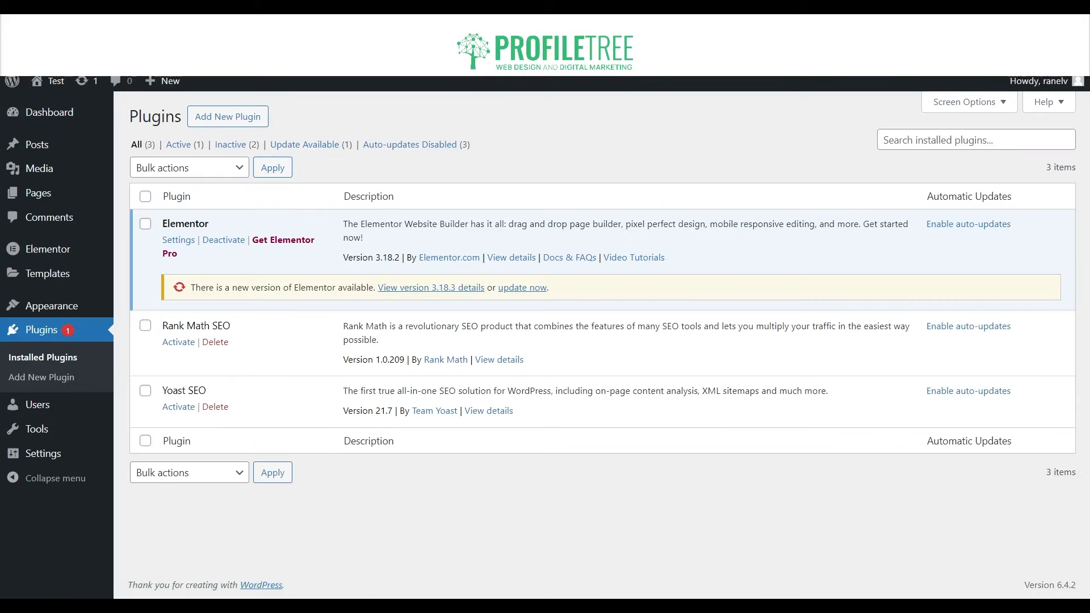
click(523, 288)
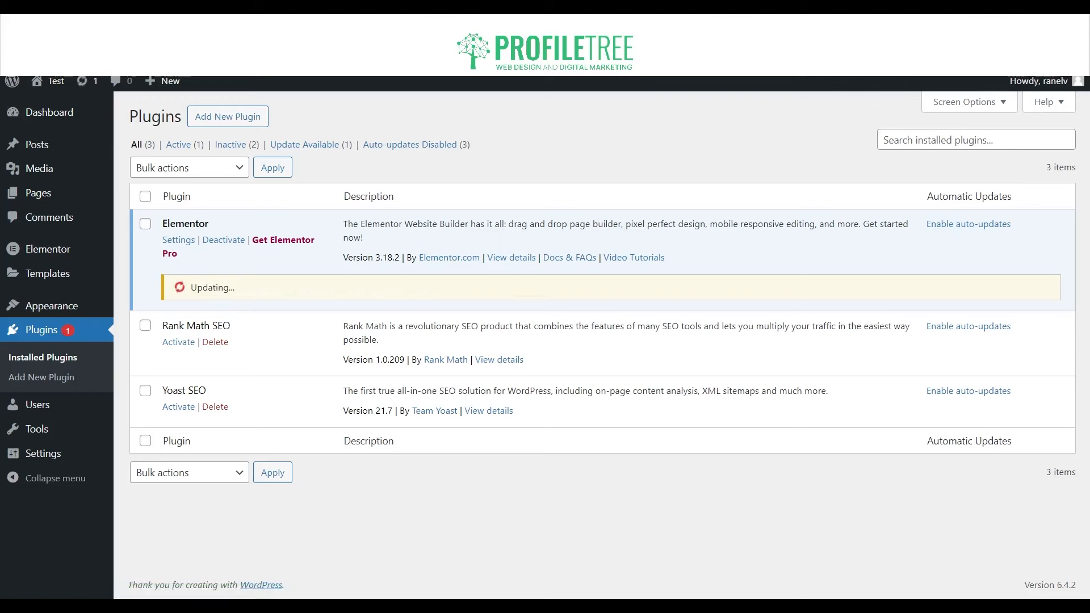
mouse_move(347, 224)
mouse_down()
mouse_move(567, 224)
mouse_move(363, 238)
mouse_up()
click(748, 231)
click(178, 239)
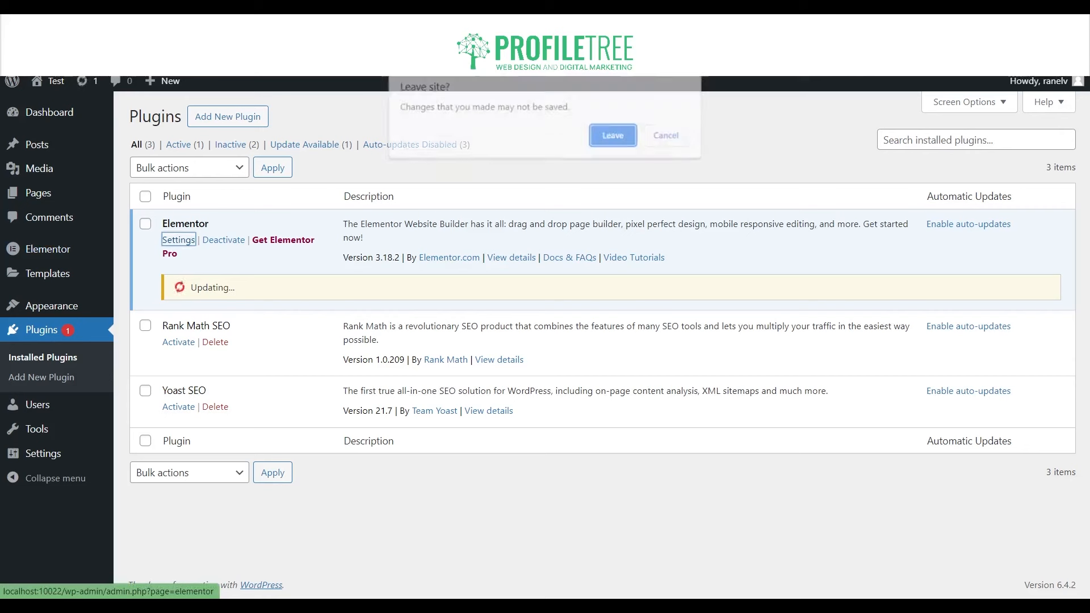
click(668, 135)
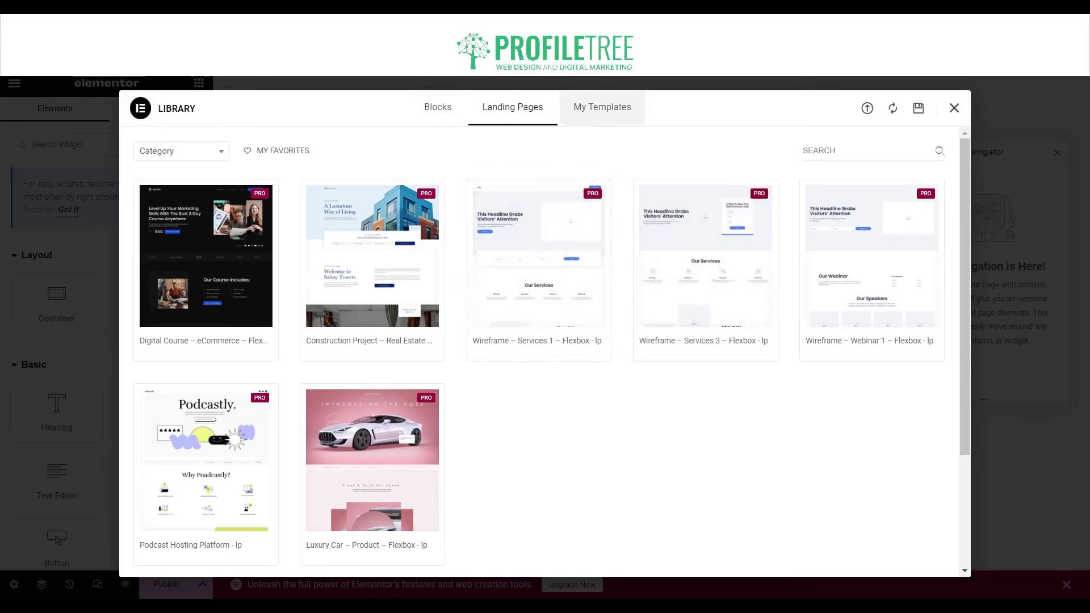
Step: Look through the saved templates and the ready-made blocks in the Elementor library, and close the library
click(602, 108)
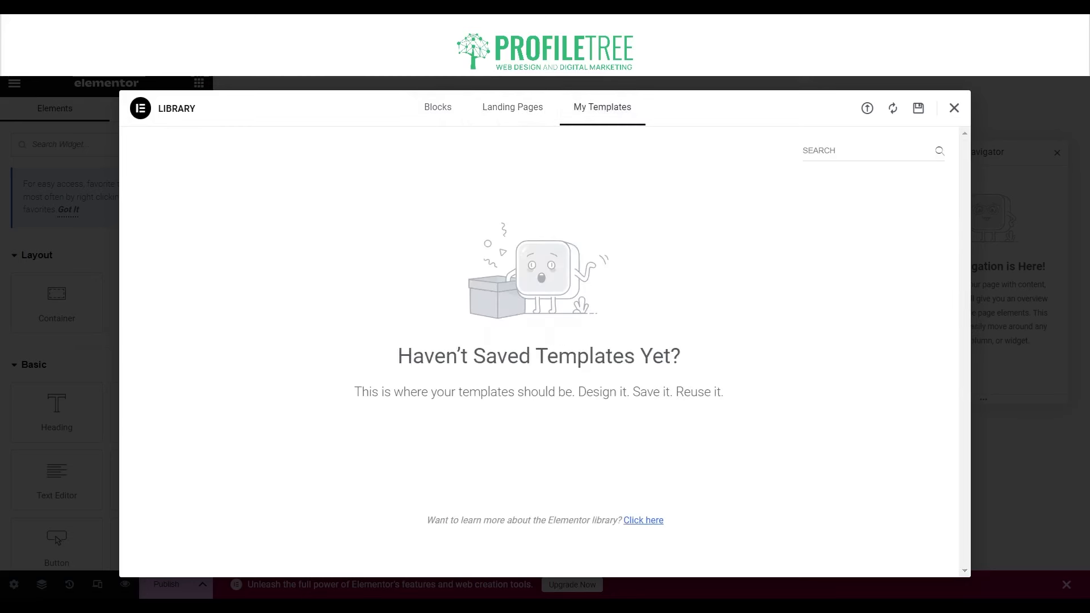
click(438, 107)
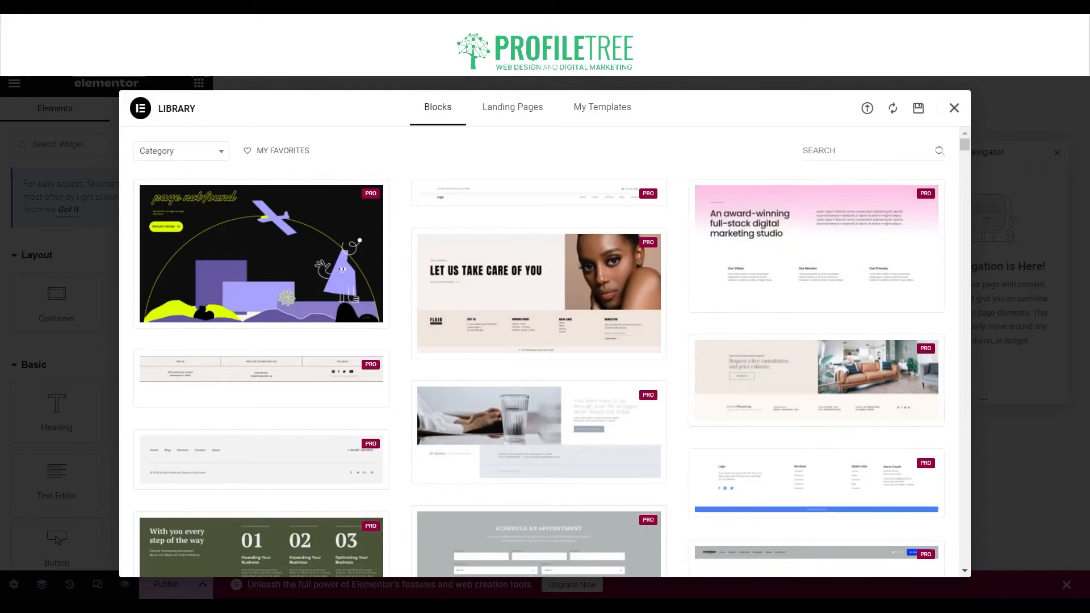
click(955, 108)
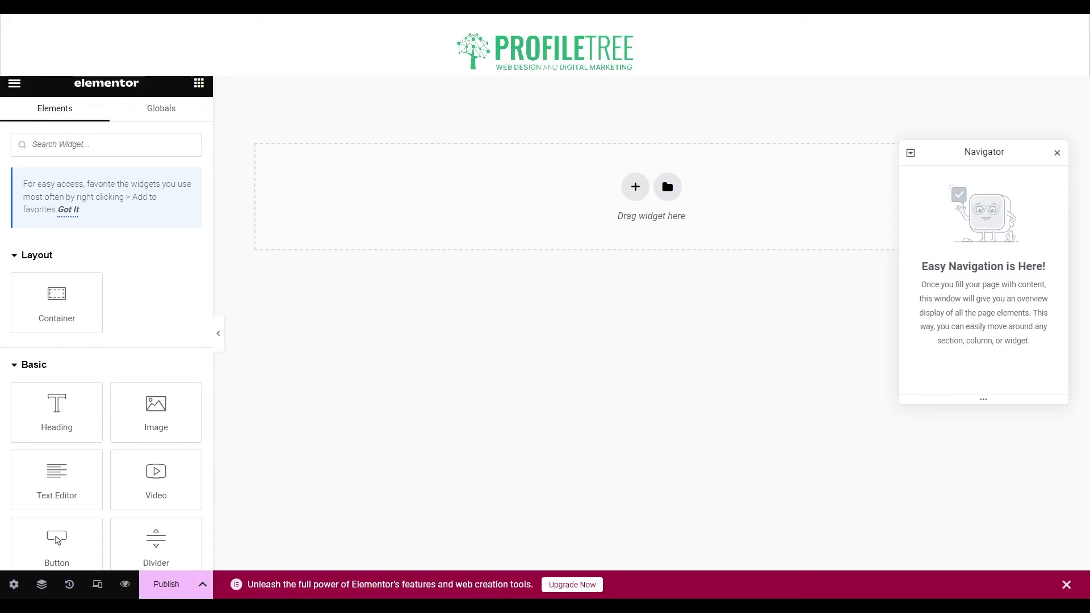
Step: Close the Navigator and add a Container element to the empty Elementor page
click(1057, 152)
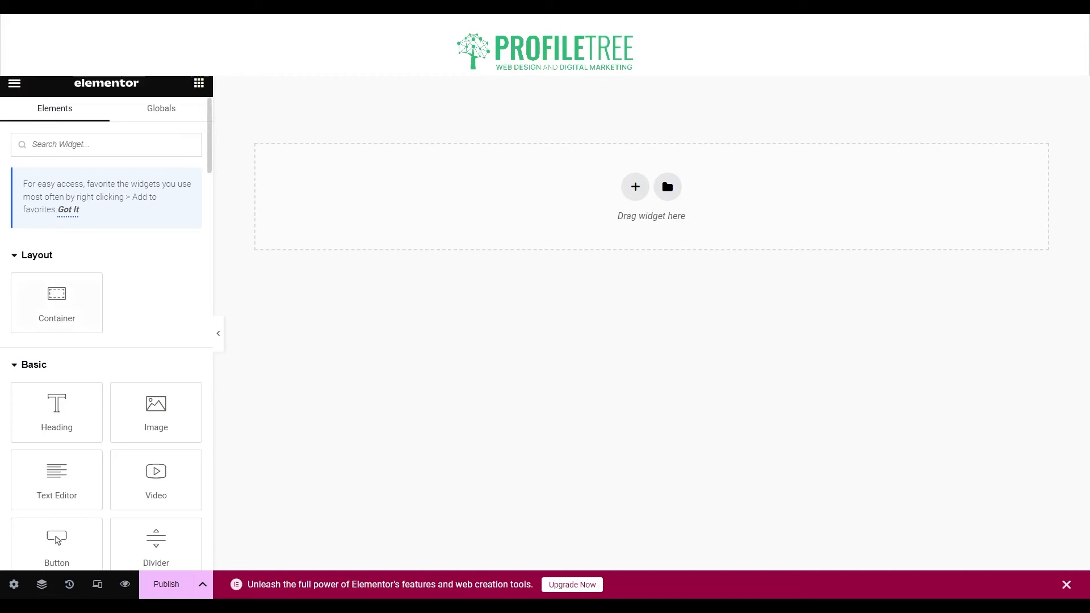
drag(56, 303, 511, 204)
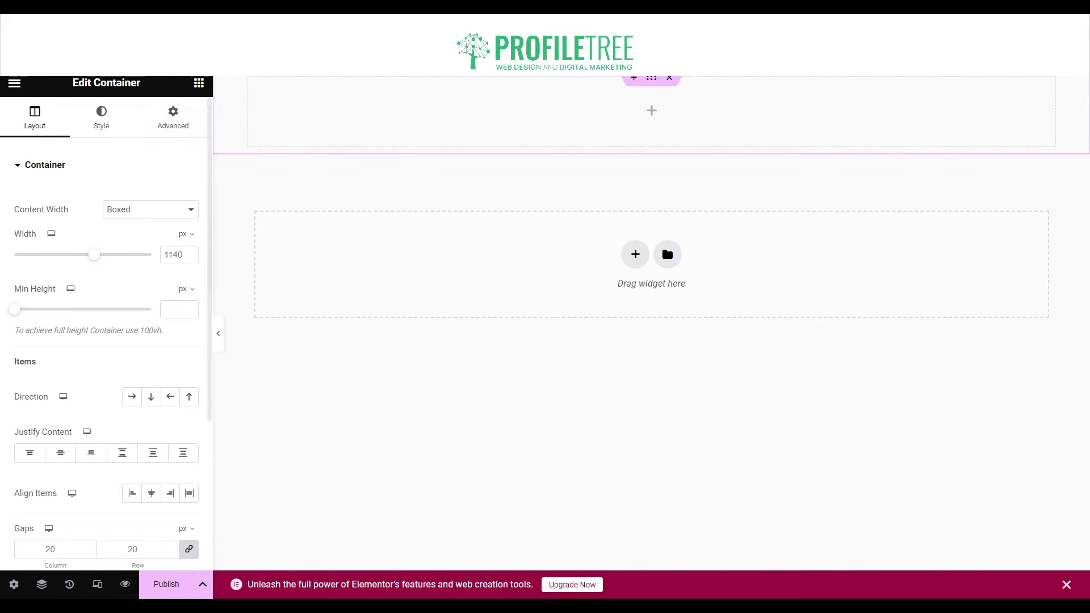
Step: Look through the Basic and Pro widgets in the Elementor widget list
click(199, 83)
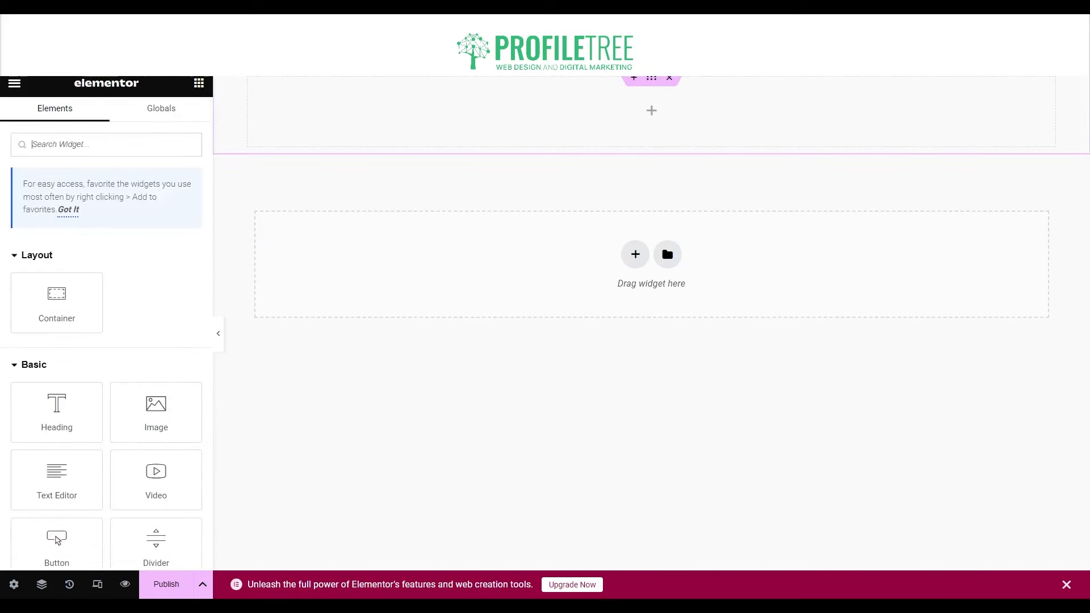
scroll(57, 270, down, 3)
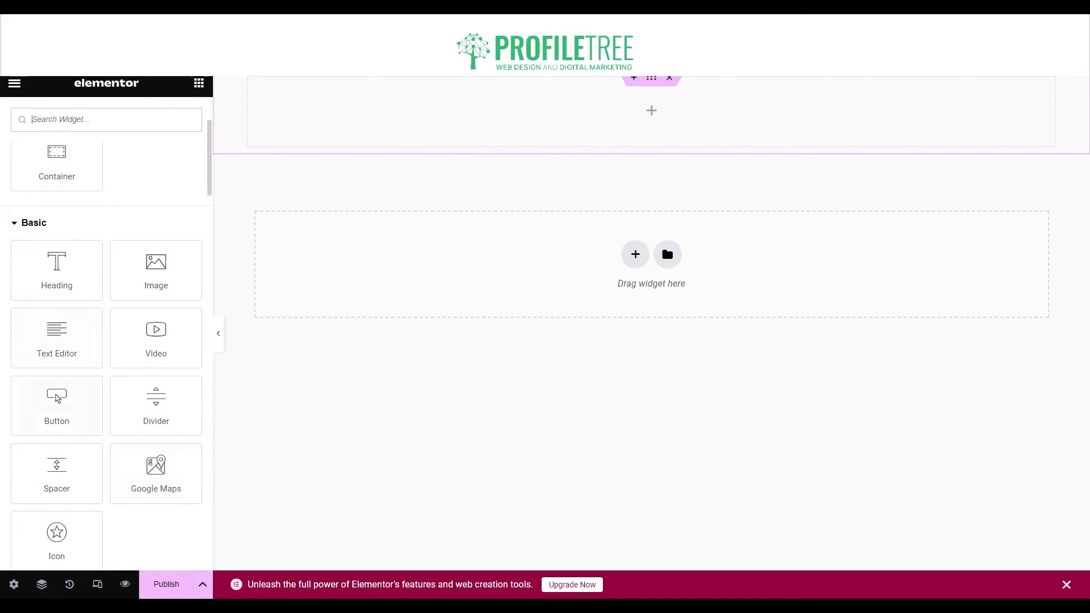
scroll(57, 329, down, 5)
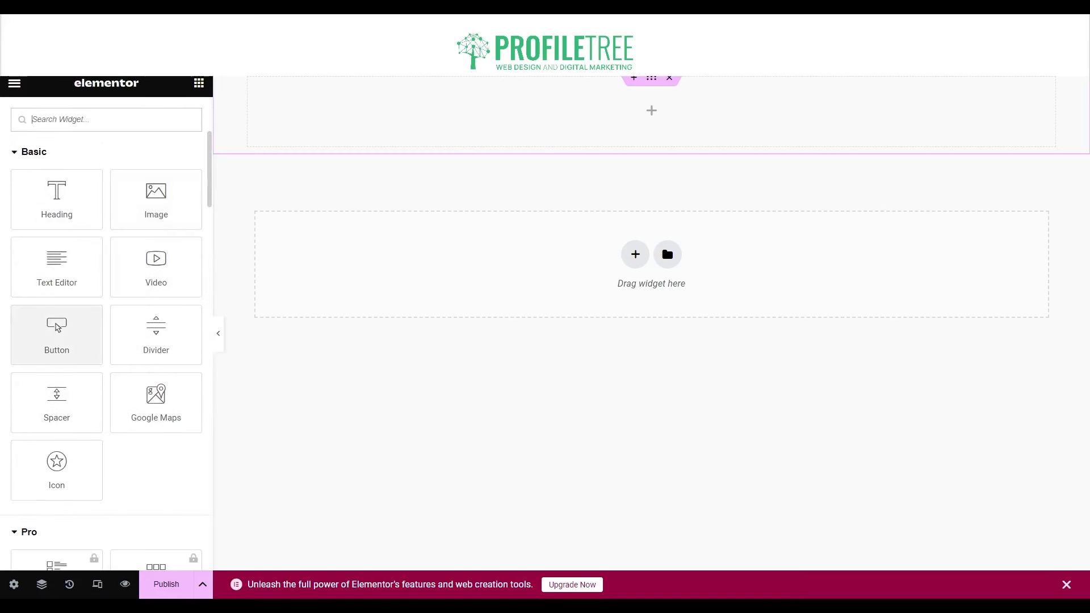
scroll(156, 363, up, 3)
scroll(57, 284, down, 3)
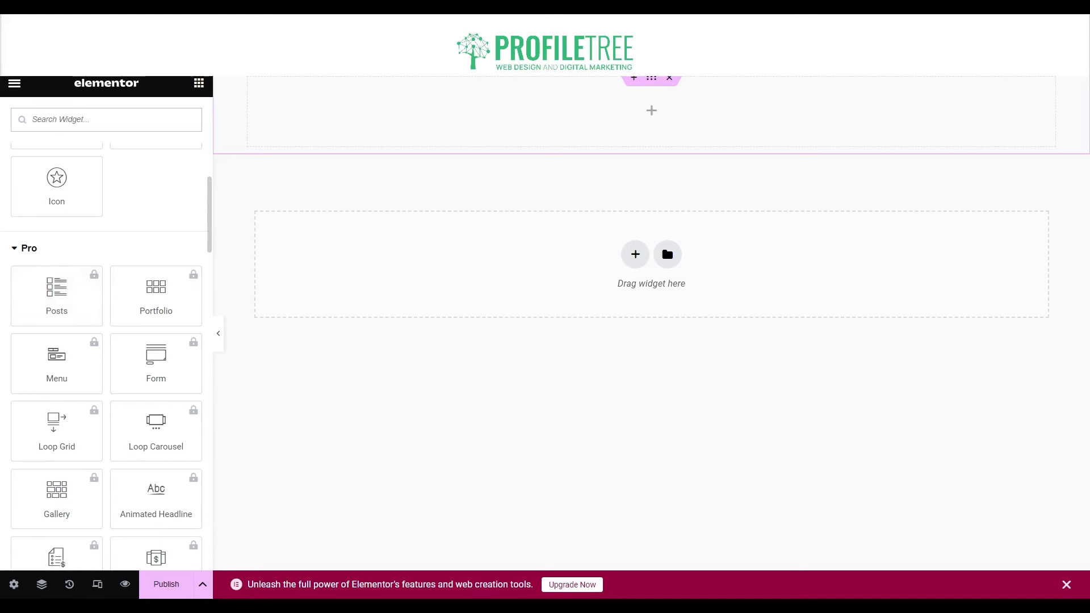
scroll(57, 289, down, 4)
scroll(56, 289, up, 4)
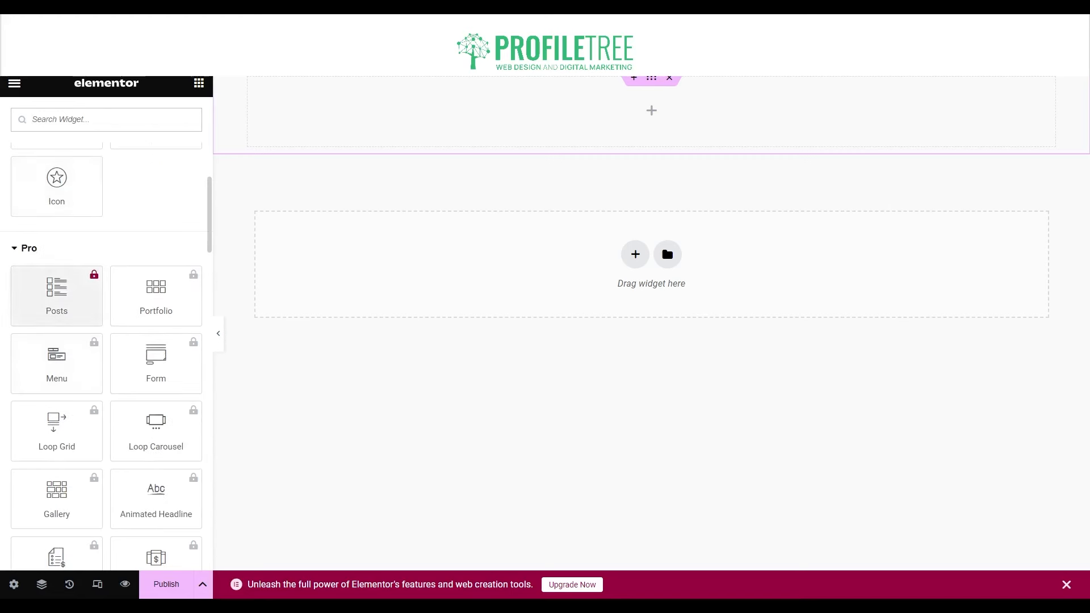
scroll(156, 363, down, 3)
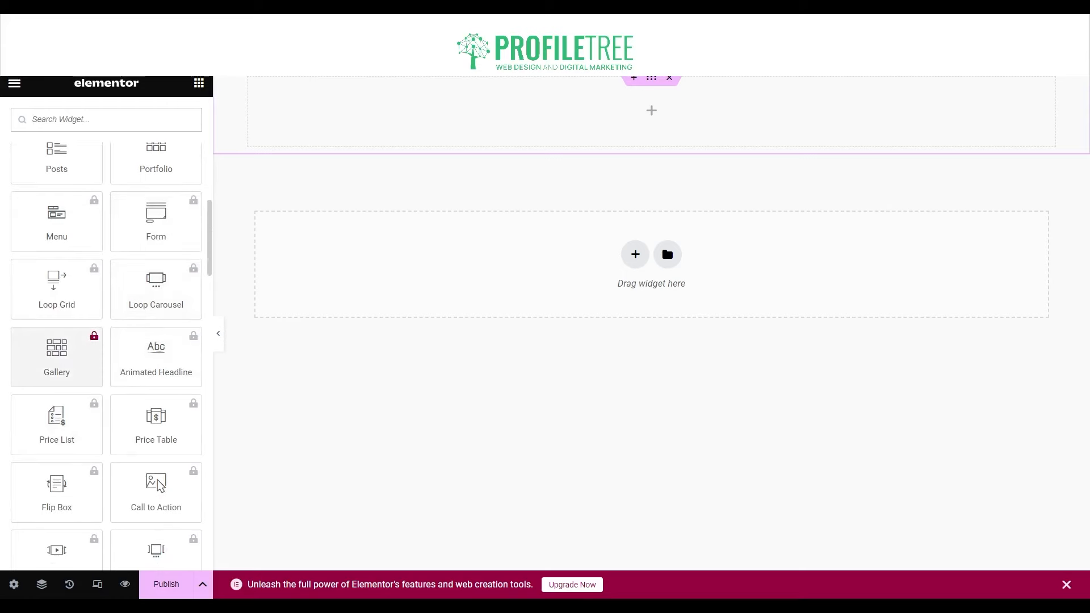
scroll(57, 356, down, 15)
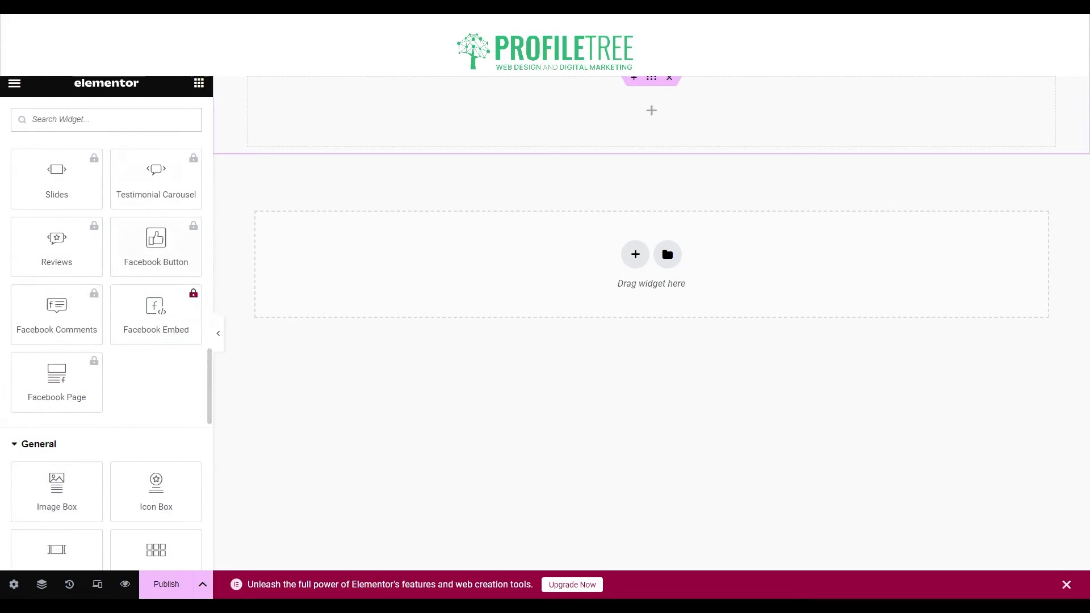
Step: Find the Testimonial widget among the General widgets and add it below the empty container
scroll(156, 315, down, 5)
scroll(156, 247, up, 5)
scroll(156, 247, up, 4)
scroll(57, 284, down, 10)
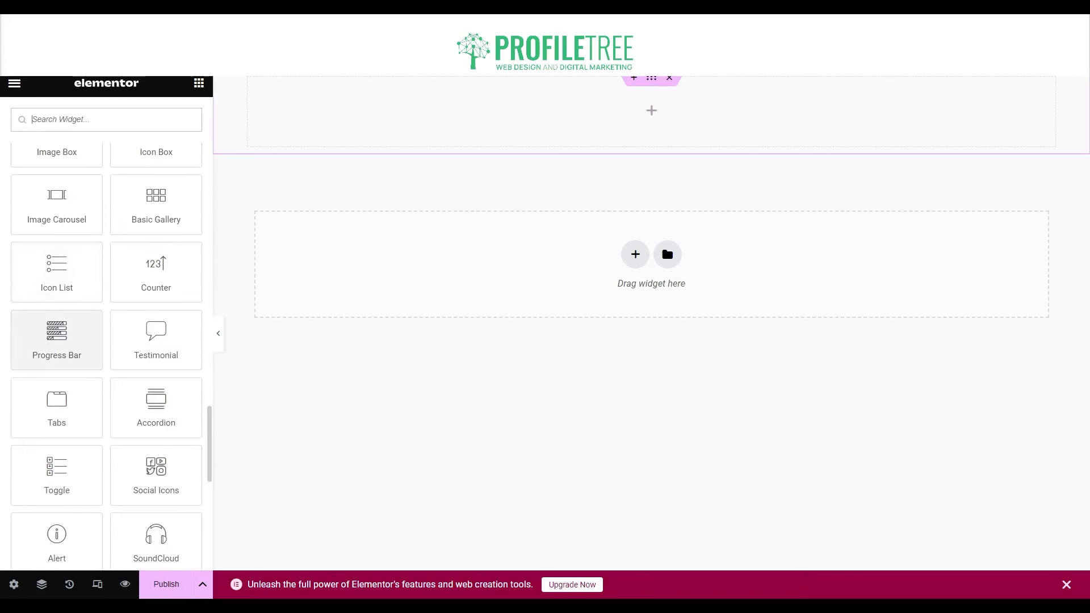
drag(156, 340, 568, 273)
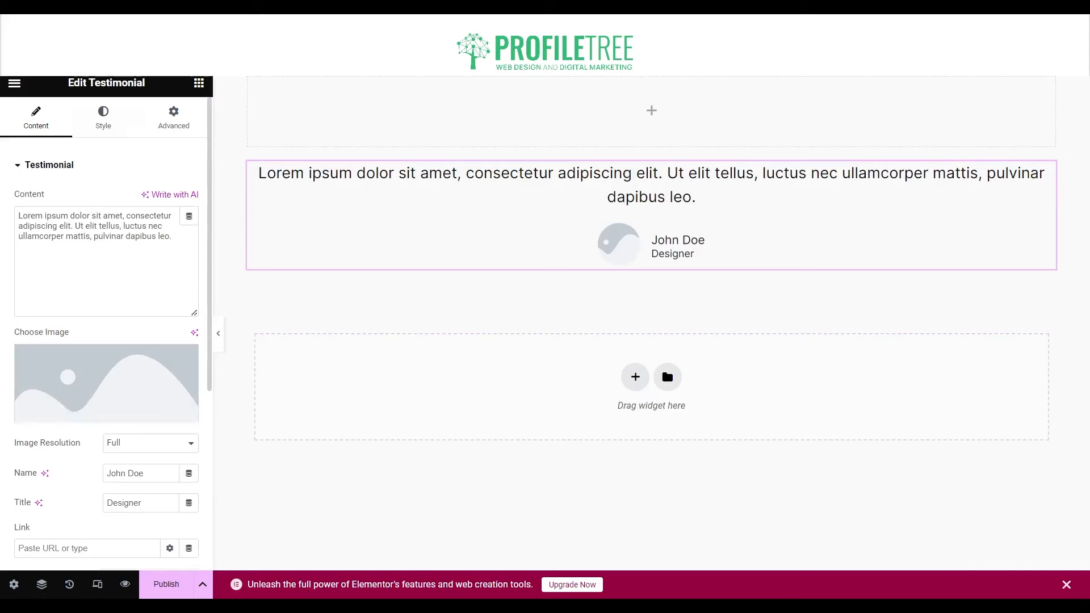
Step: Open the Theme Builder and examine the site parts it offers, such as the Header part
click(14, 83)
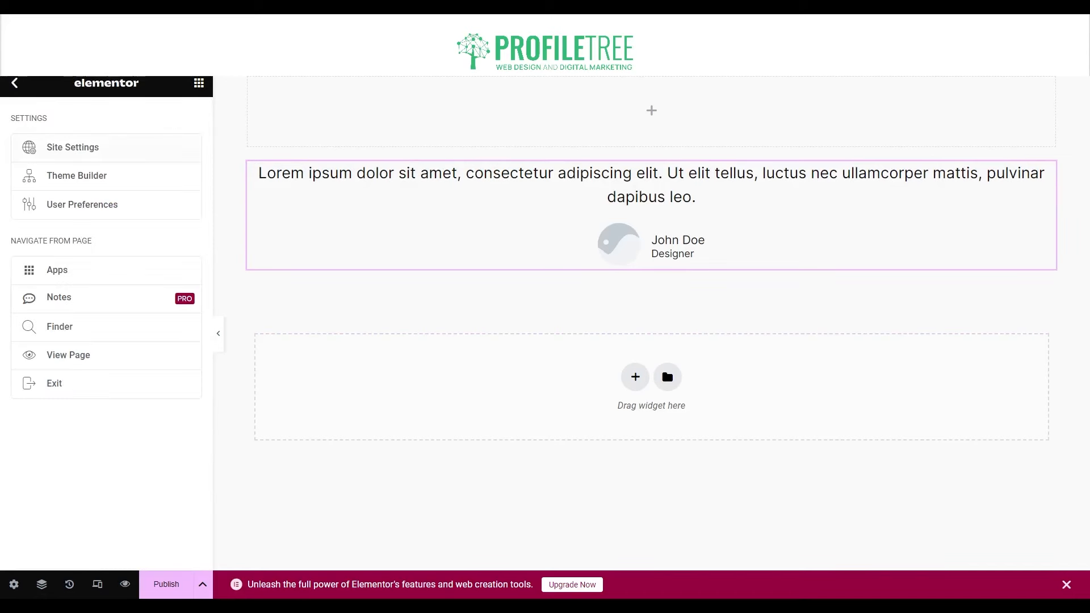
click(76, 176)
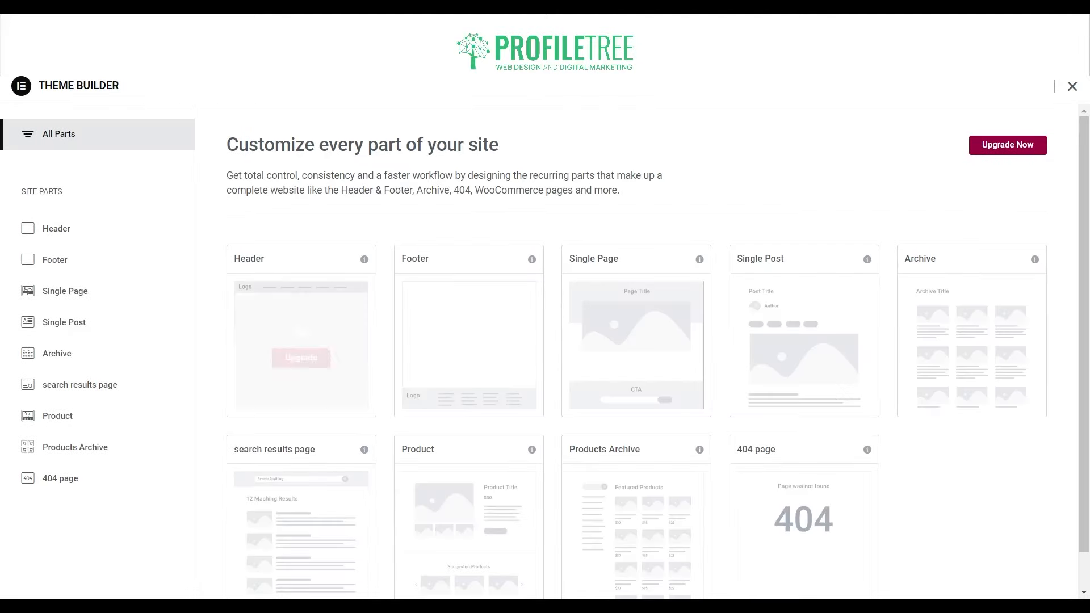
mouse_move(301, 345)
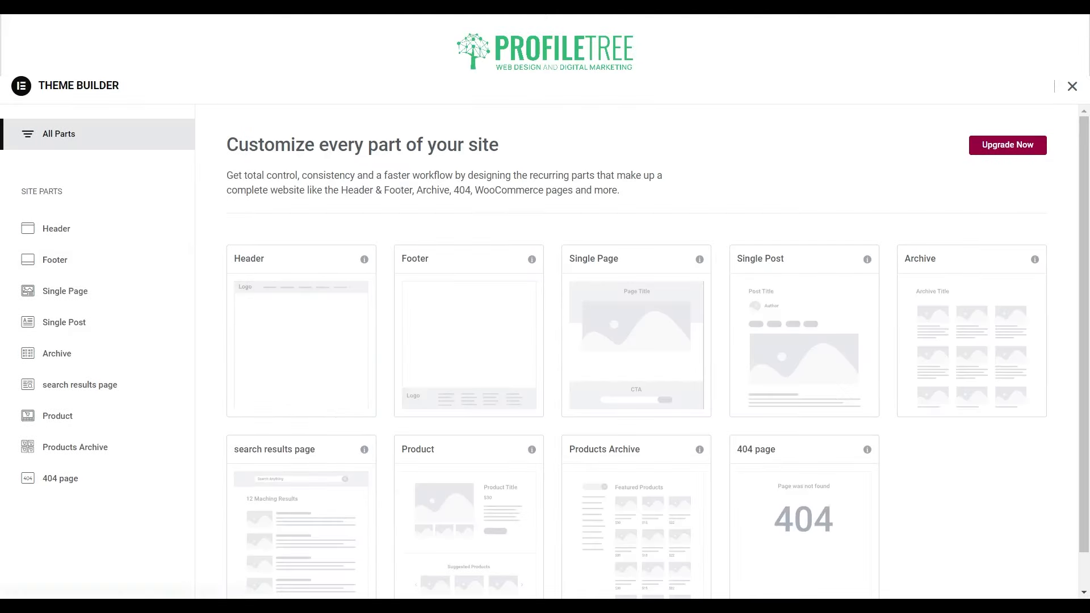
drag(227, 145, 594, 176)
click(594, 176)
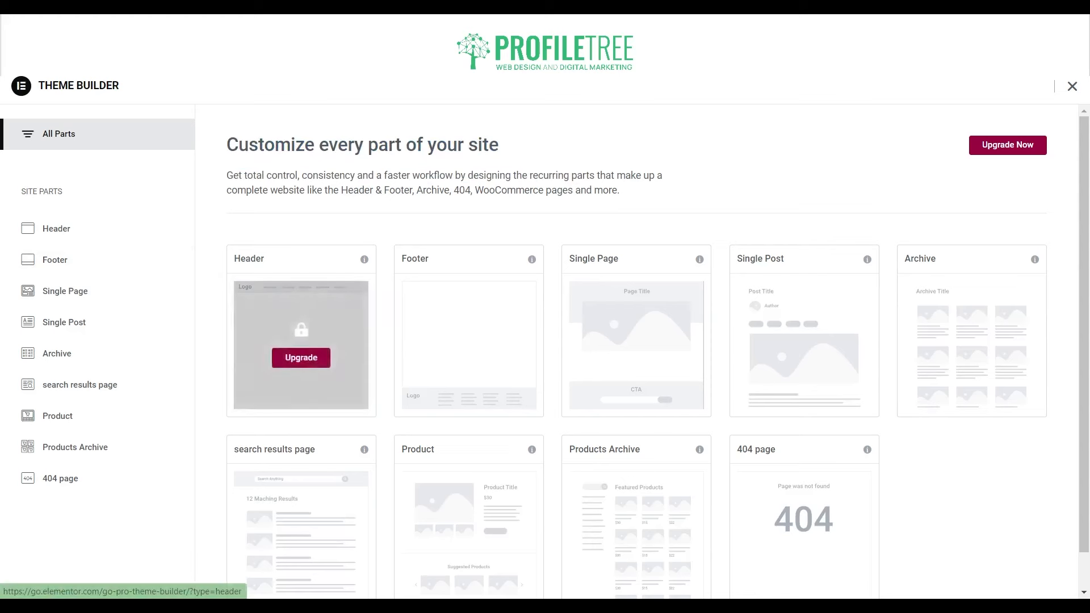
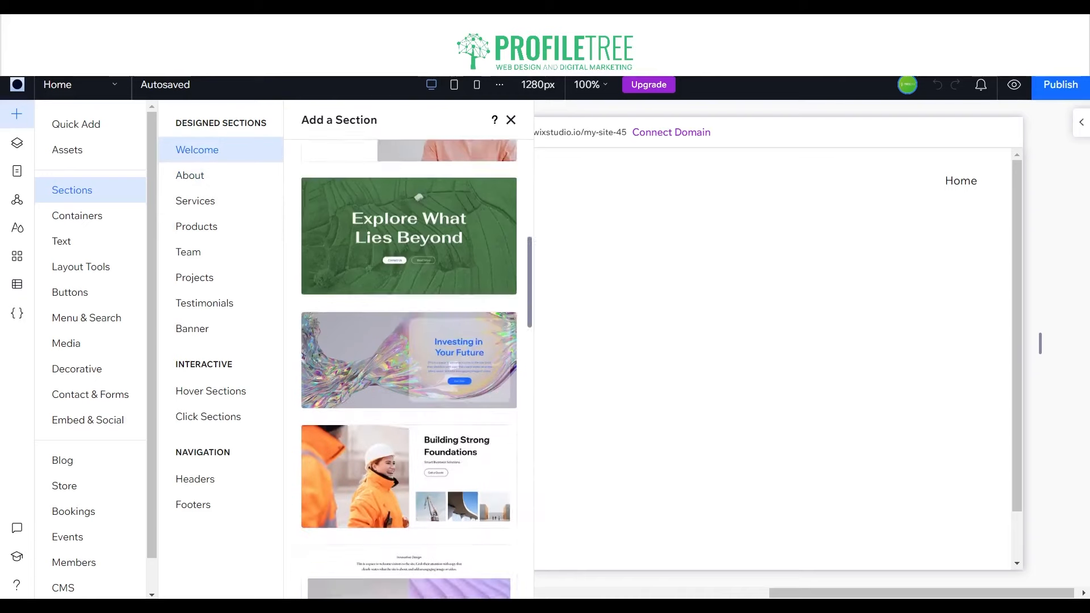
Step: In Wix Studio, add the Welcome section with the smiling man's photo below the home page header
scroll(409, 370, up, 8)
scroll(409, 369, down, 8)
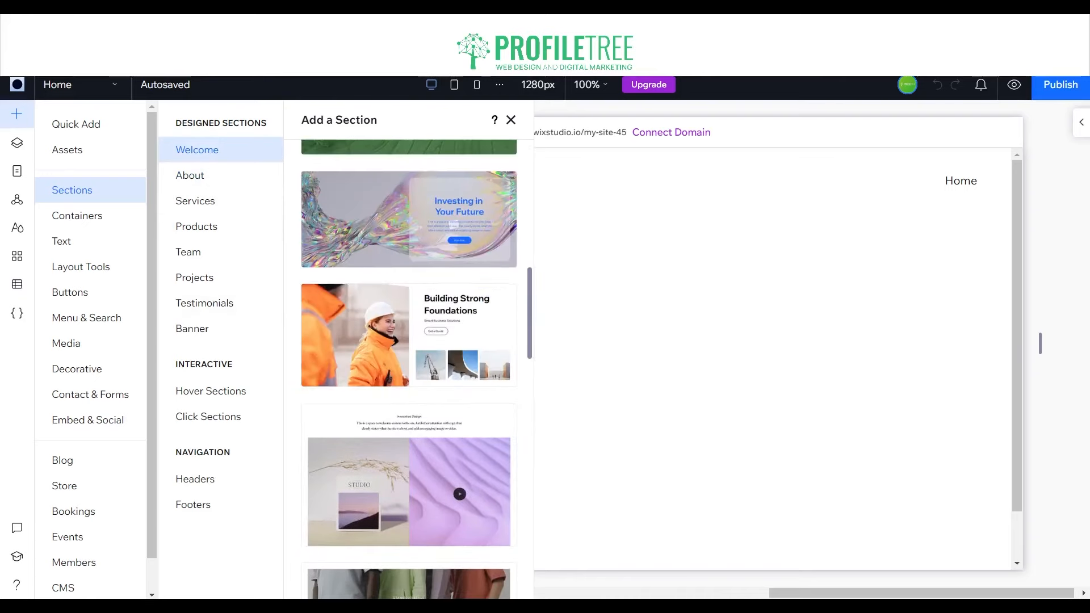
scroll(409, 369, up, 5)
drag(409, 325, 545, 507)
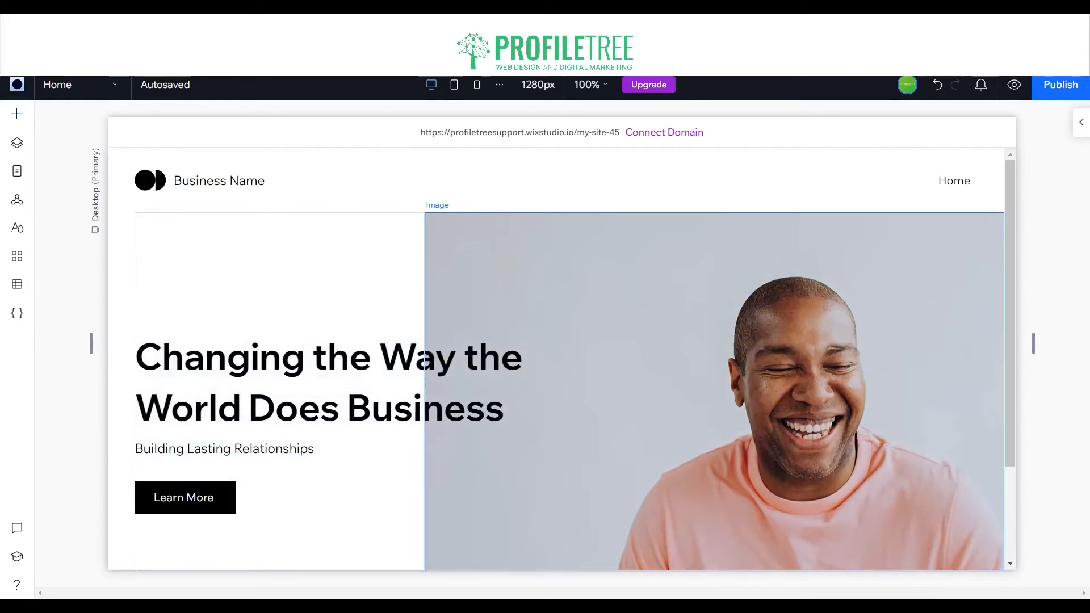
Step: Start replacing the welcome section's image and search the Wix media library for Food
click(602, 250)
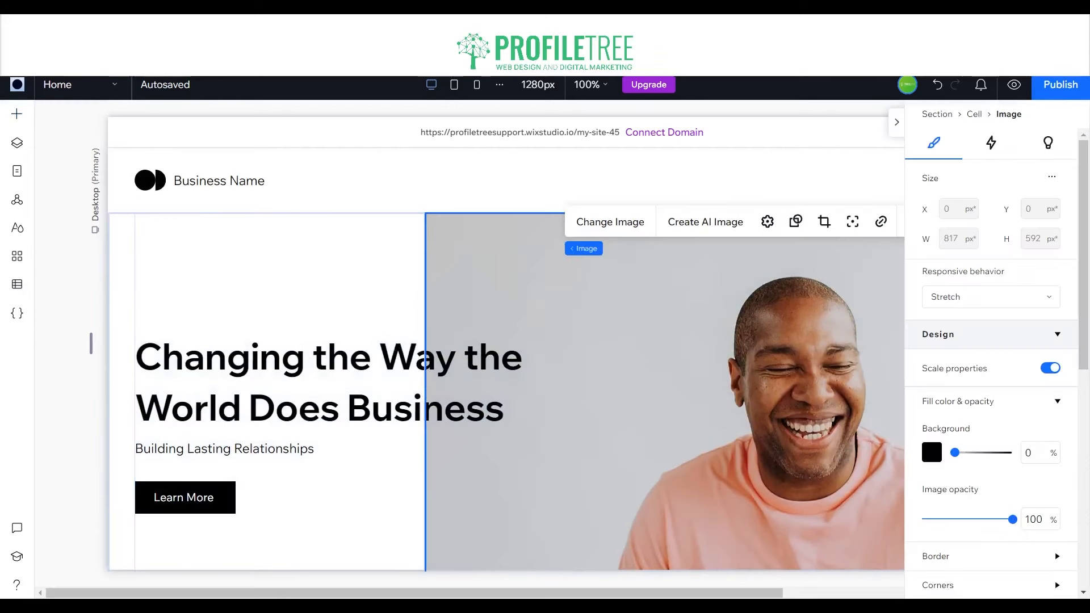
click(610, 221)
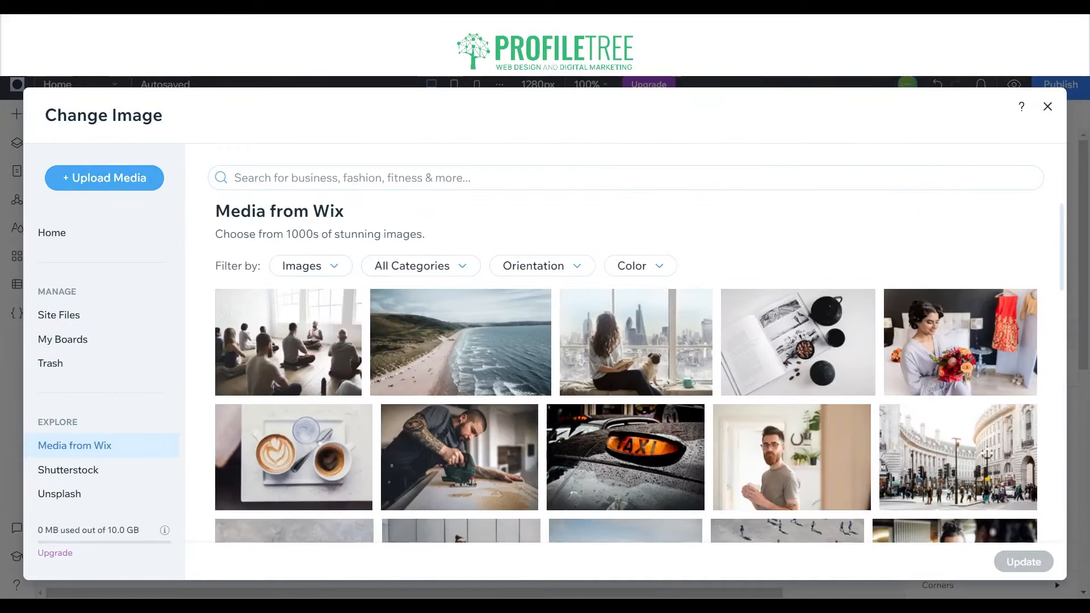
text(G)
key(BackSpace)
text(D)
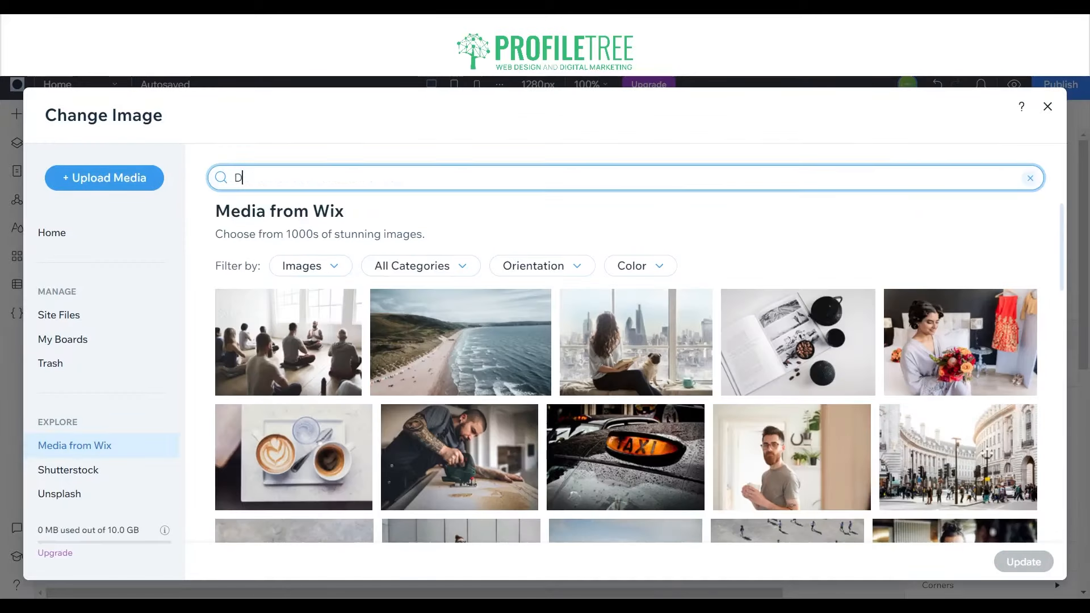
key(BackSpace)
text(Foofe)
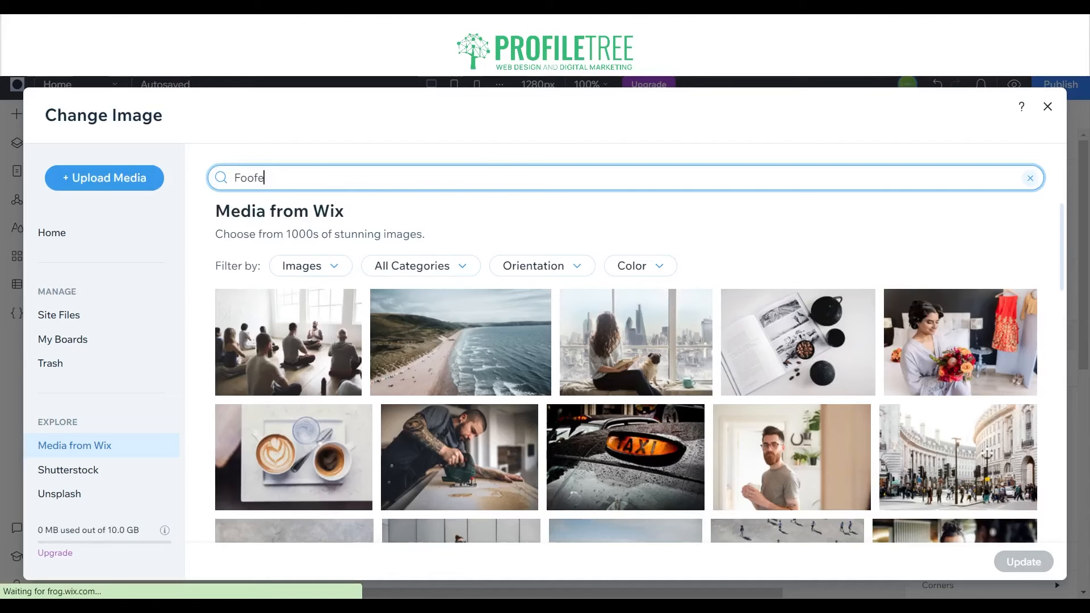
key(BackSpace)
key(BackSpace)
text(d)
key(Return)
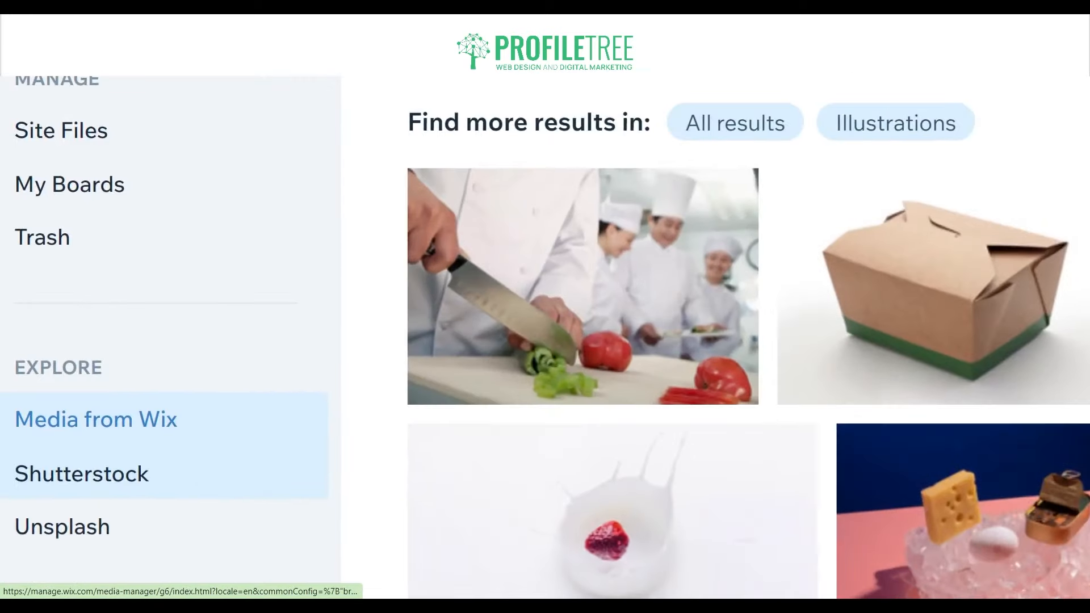
Step: Choose the Food Photography picture with salmon and bowls as the welcome section's new image
scroll(165, 307, down, 1)
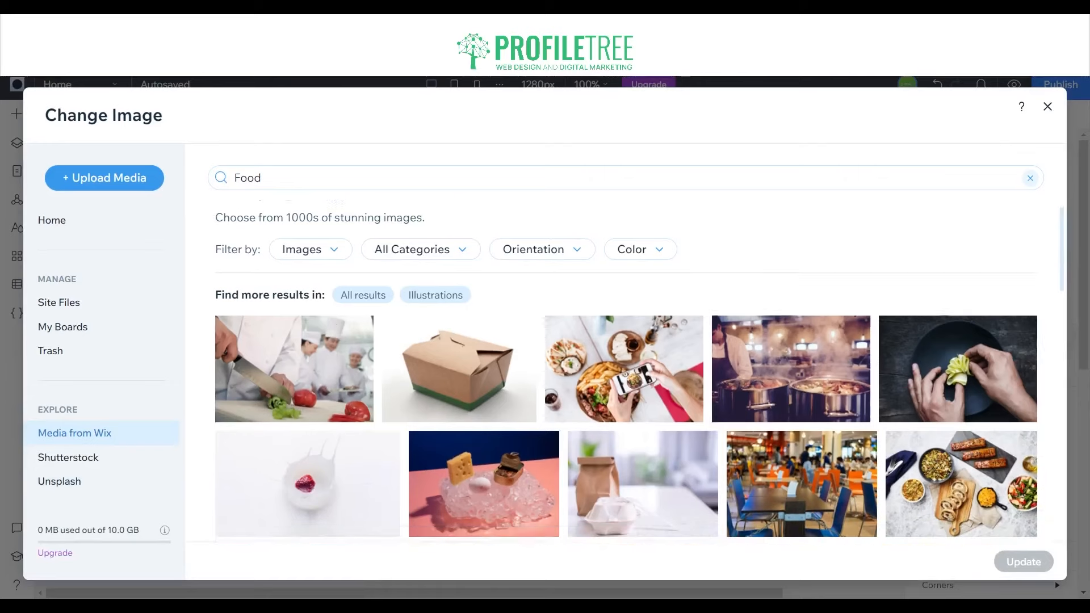
scroll(642, 369, down, 3)
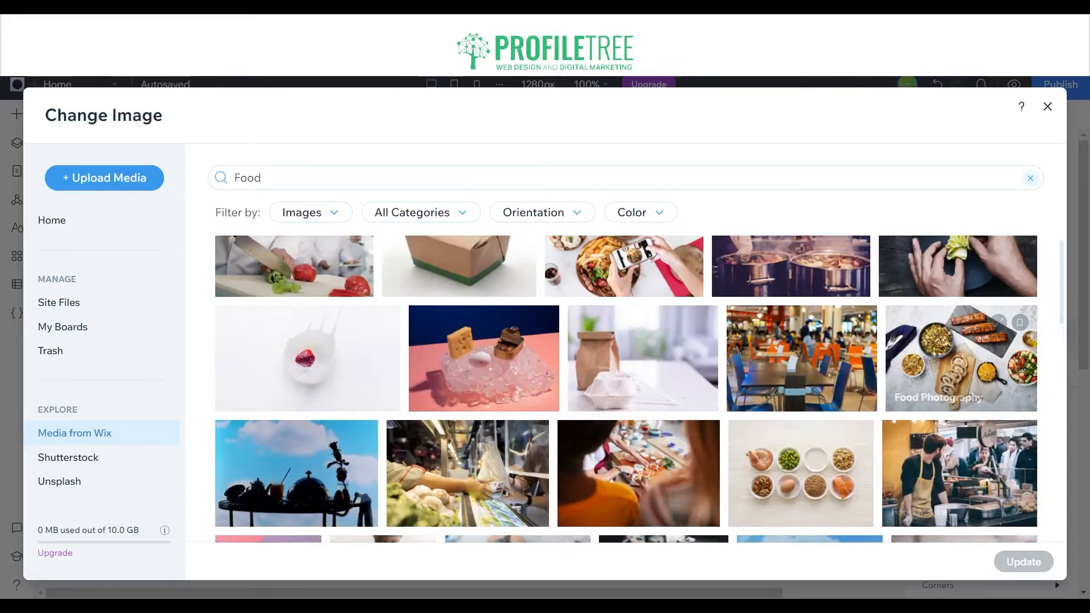
click(960, 364)
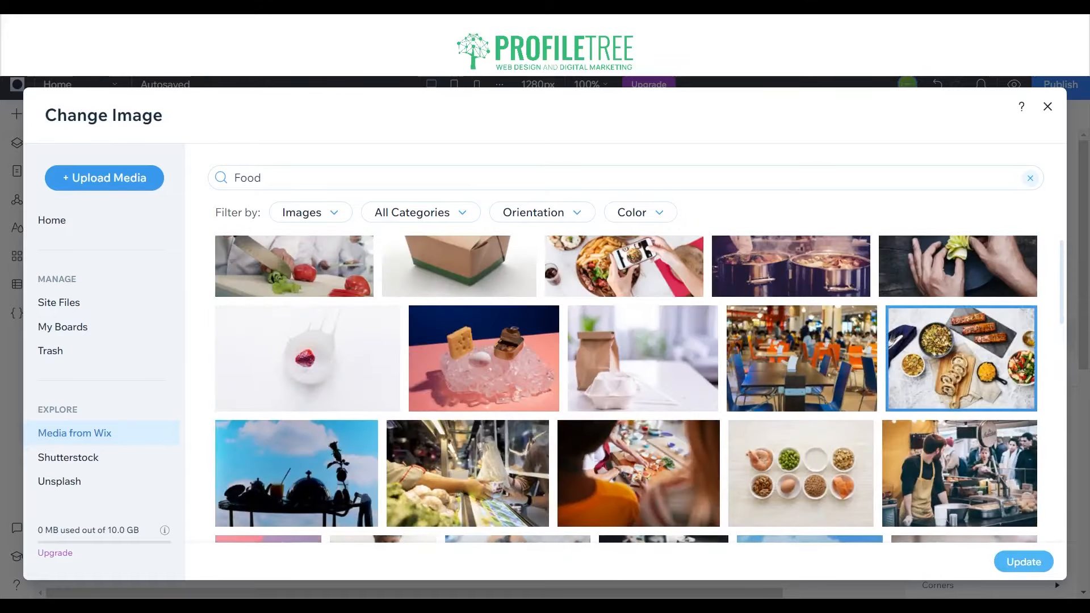
click(1024, 562)
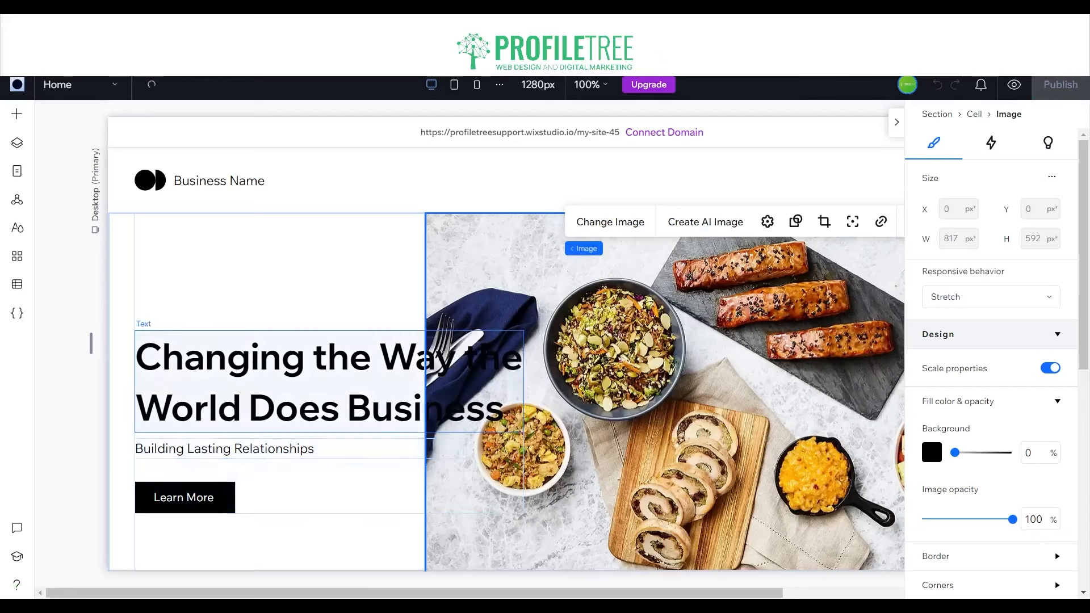
Step: Shrink the heading to 539 px wide, and narrow the stack containing it to 400 px
click(329, 382)
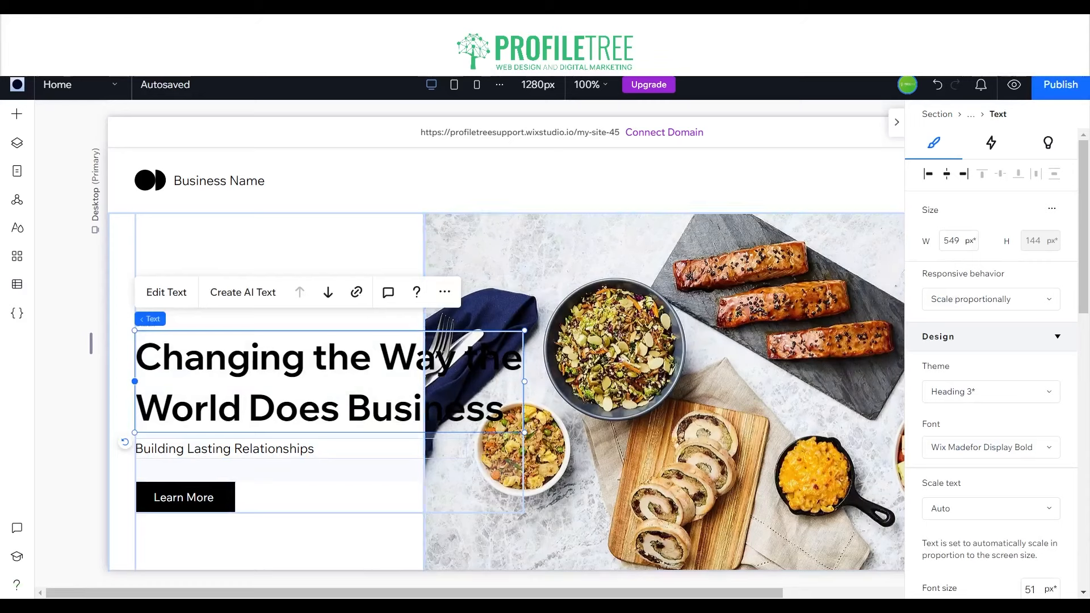
drag(525, 433, 518, 430)
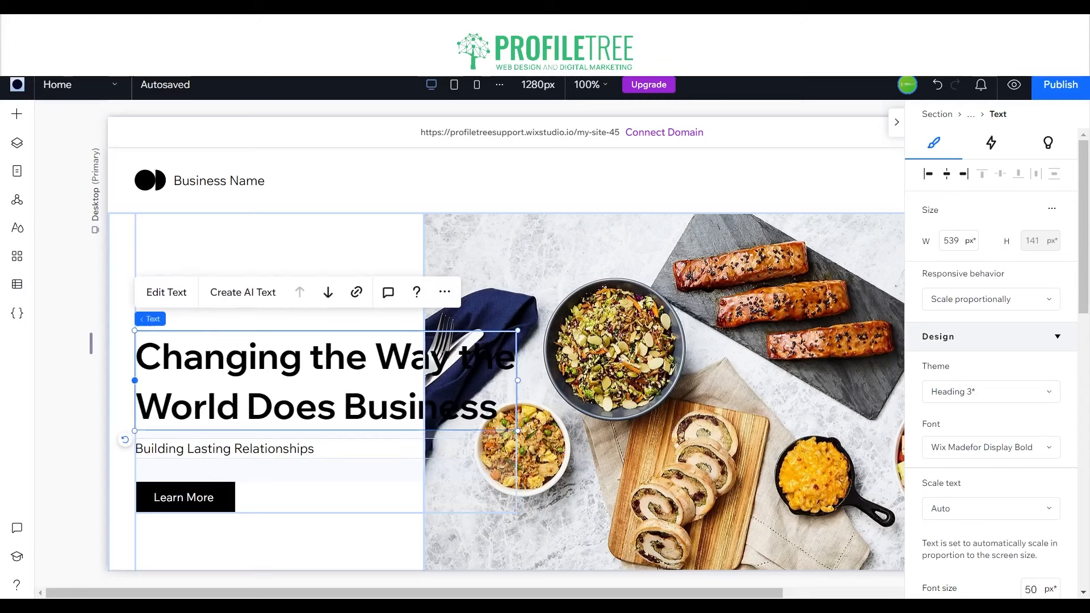
click(150, 319)
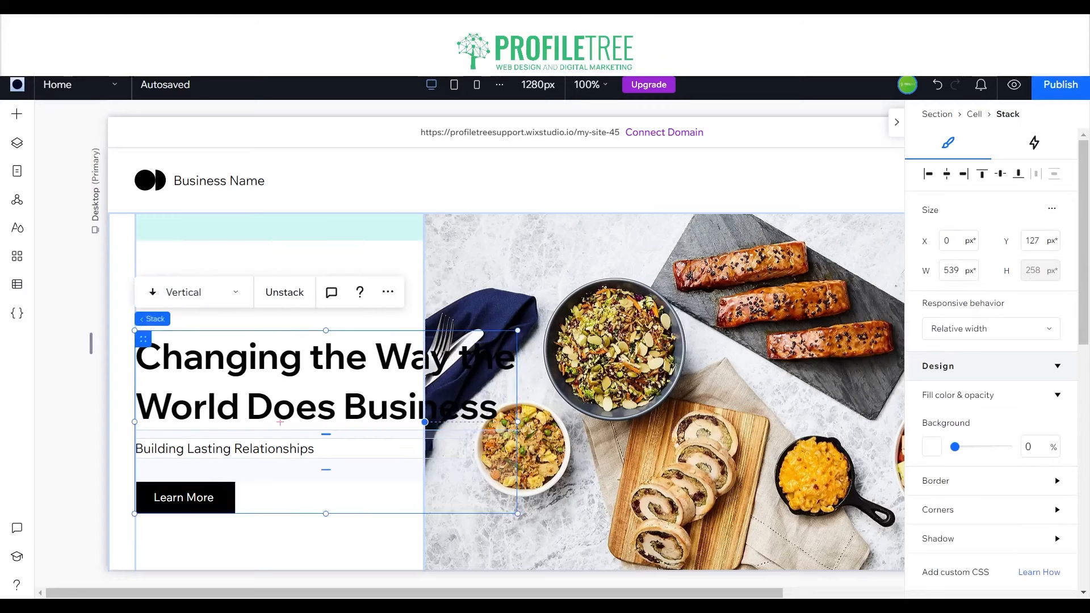
drag(518, 422, 425, 422)
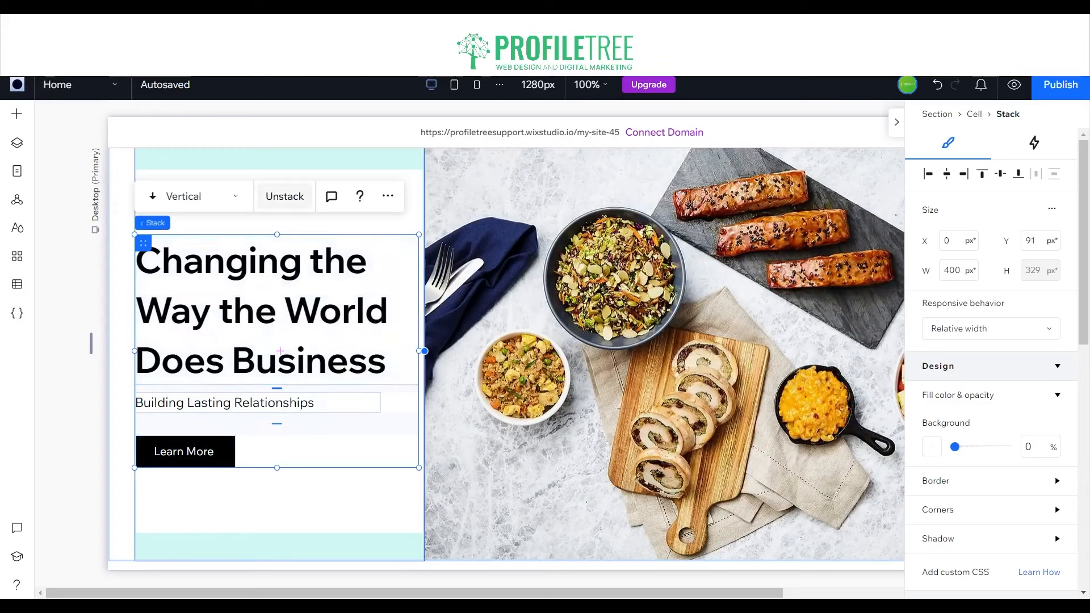
Step: Unstack the welcome text group and select its heading, tagline and Learn More button one by one
click(284, 196)
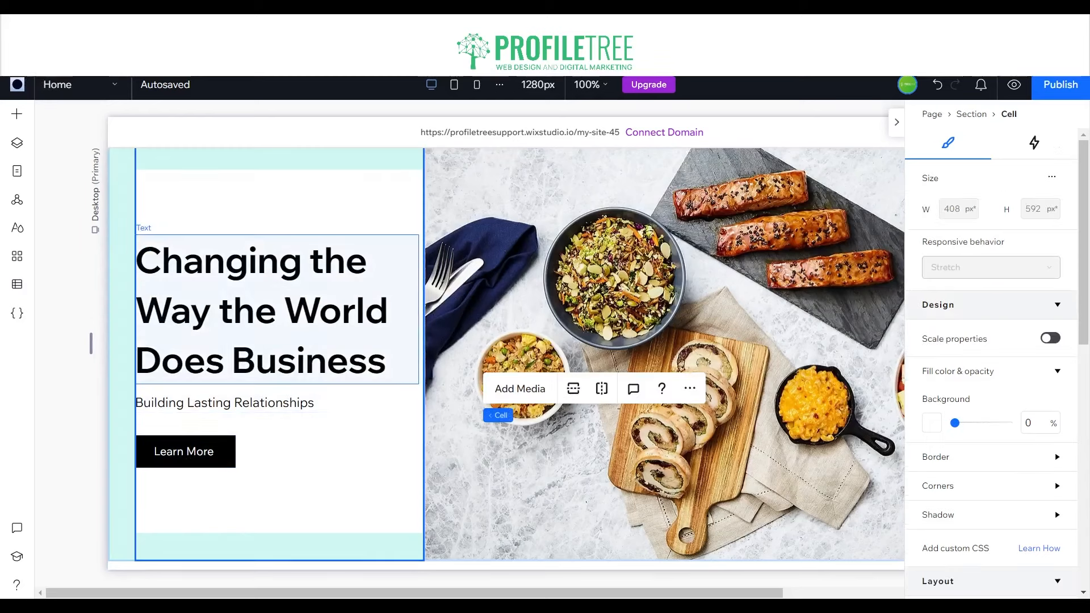
click(261, 329)
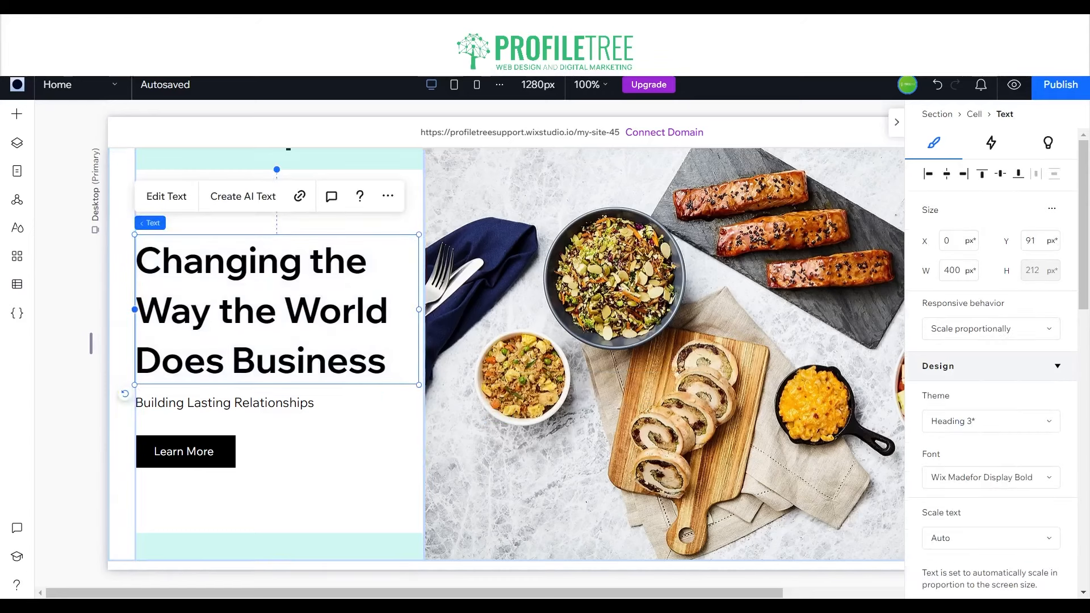
click(250, 403)
click(193, 452)
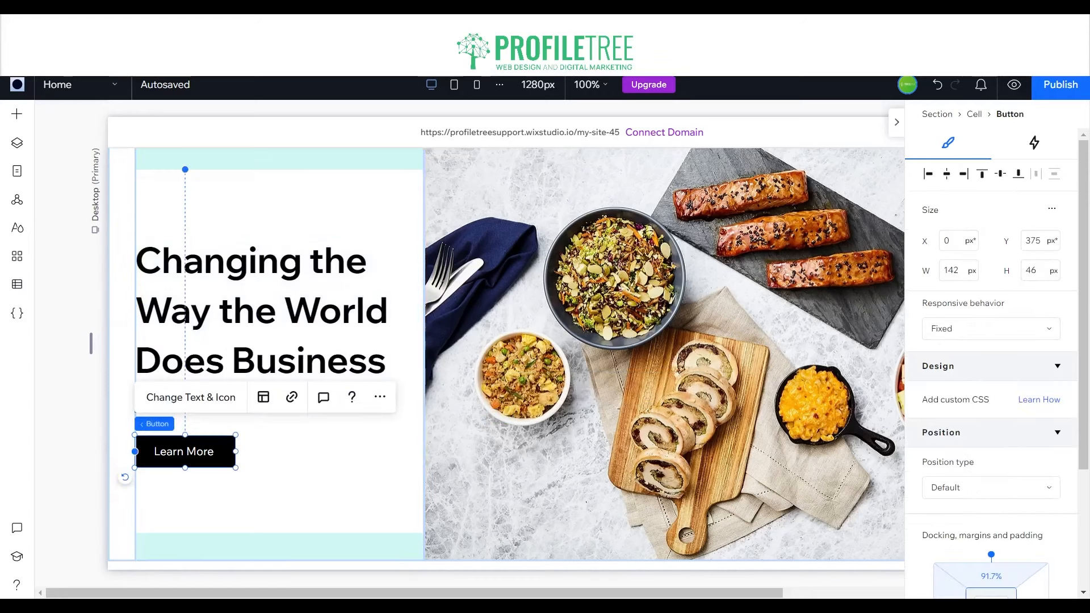
Step: Stack the welcome section's heading, tagline and Learn More button together as one group
click(261, 329)
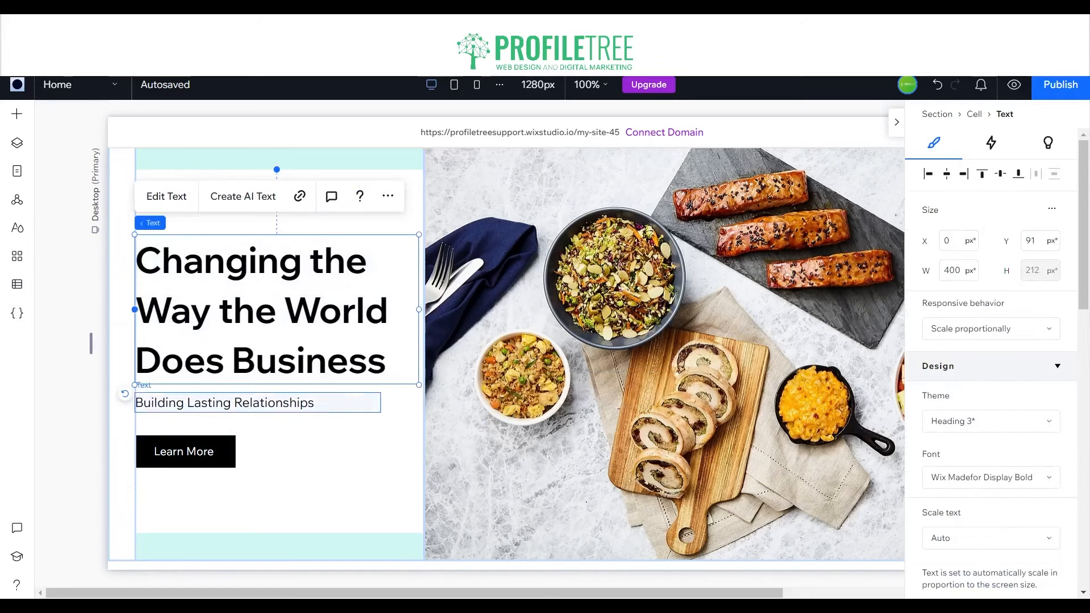
shift+click(250, 403)
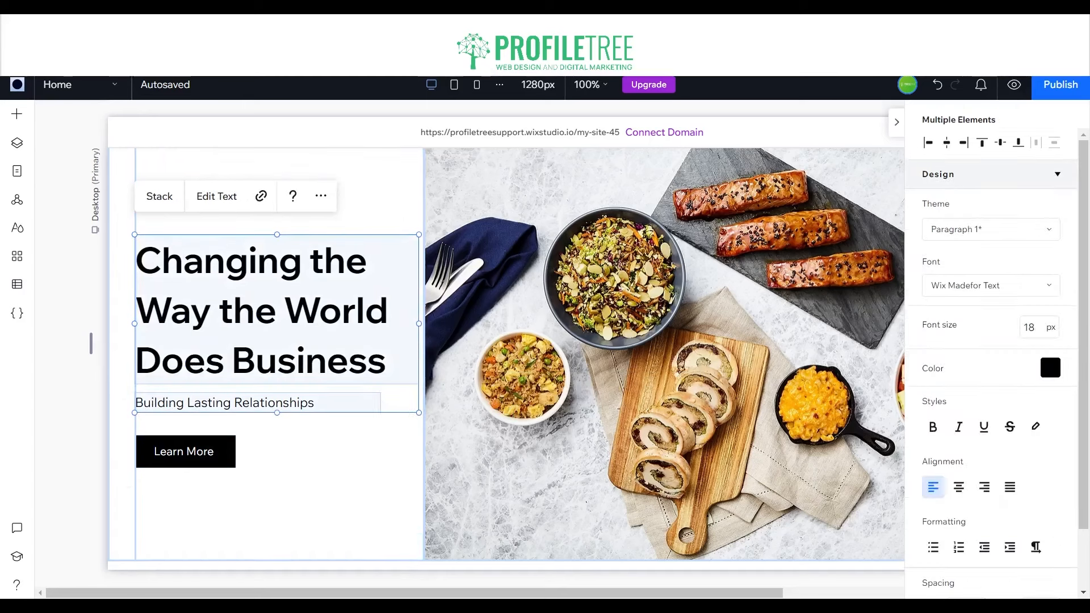
shift+click(186, 452)
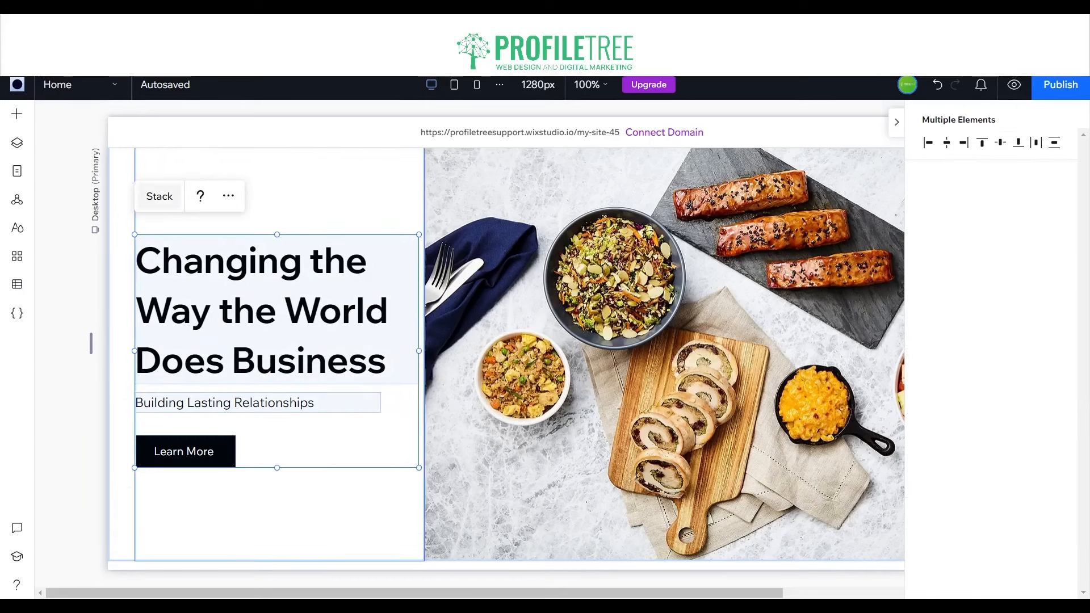
click(160, 196)
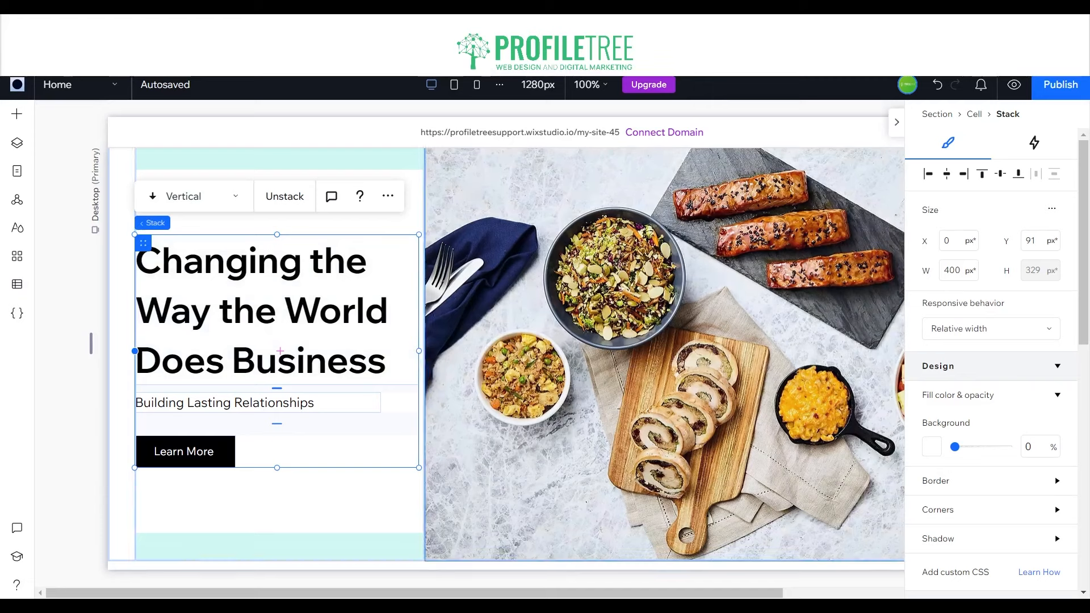
Step: Resize the welcome text stack, trying 328 px before settling on a width of 408 px to fill its cell
drag(419, 351, 368, 351)
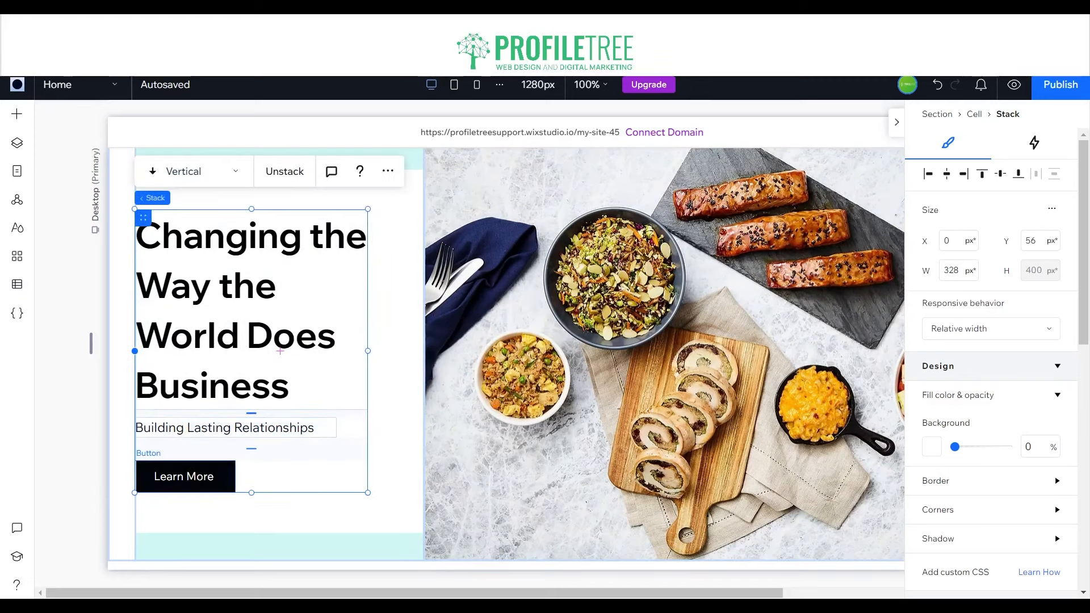
drag(368, 351, 425, 351)
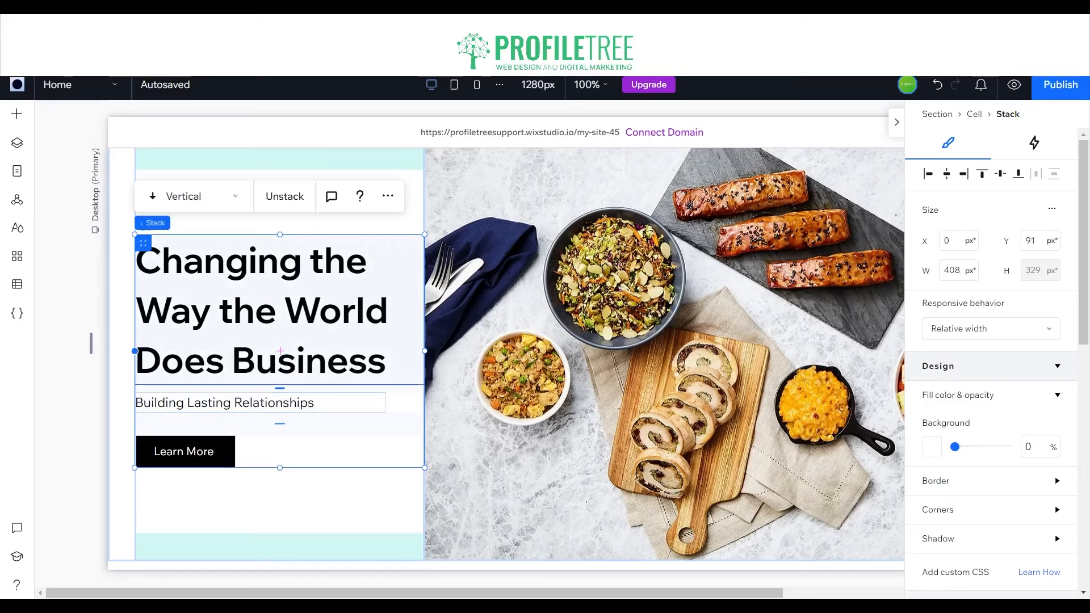
click(255, 516)
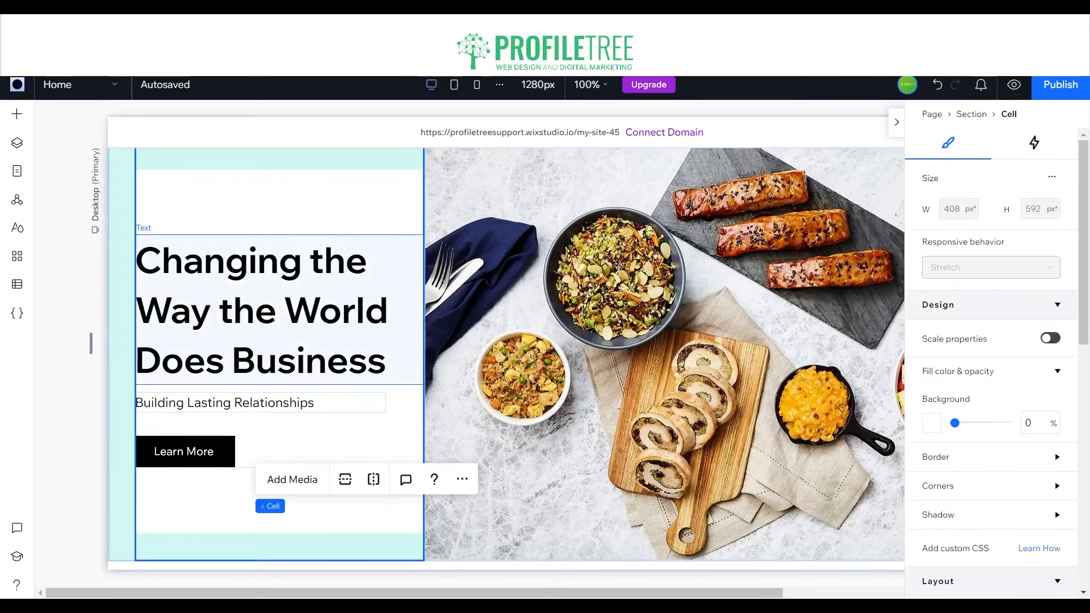
Step: Replace the welcome section's heading text with "Welcome To Amazing Food and Drink"
click(263, 311)
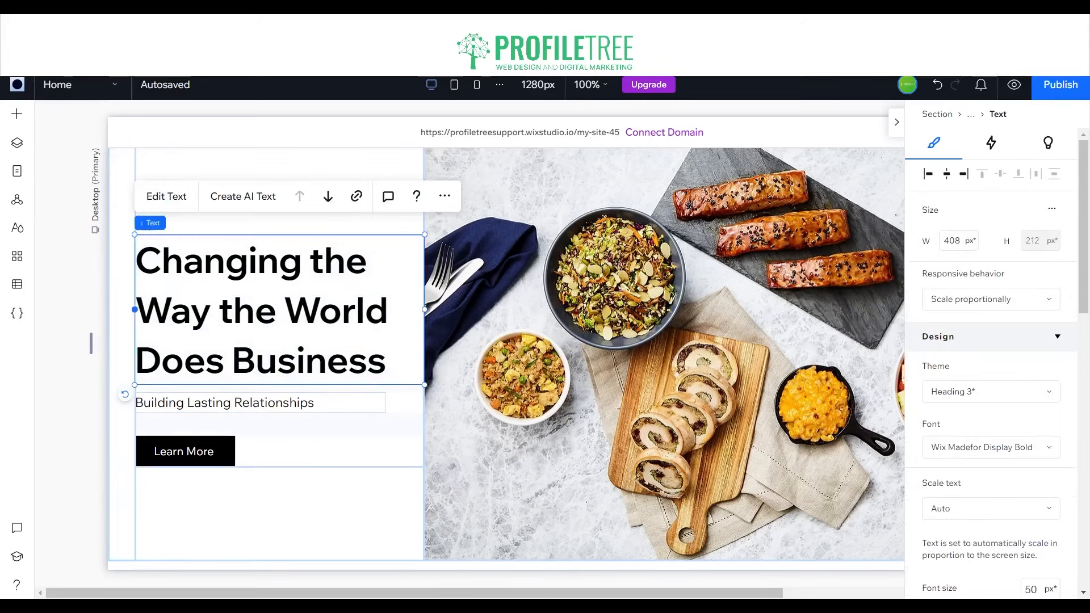
double_click(415, 375)
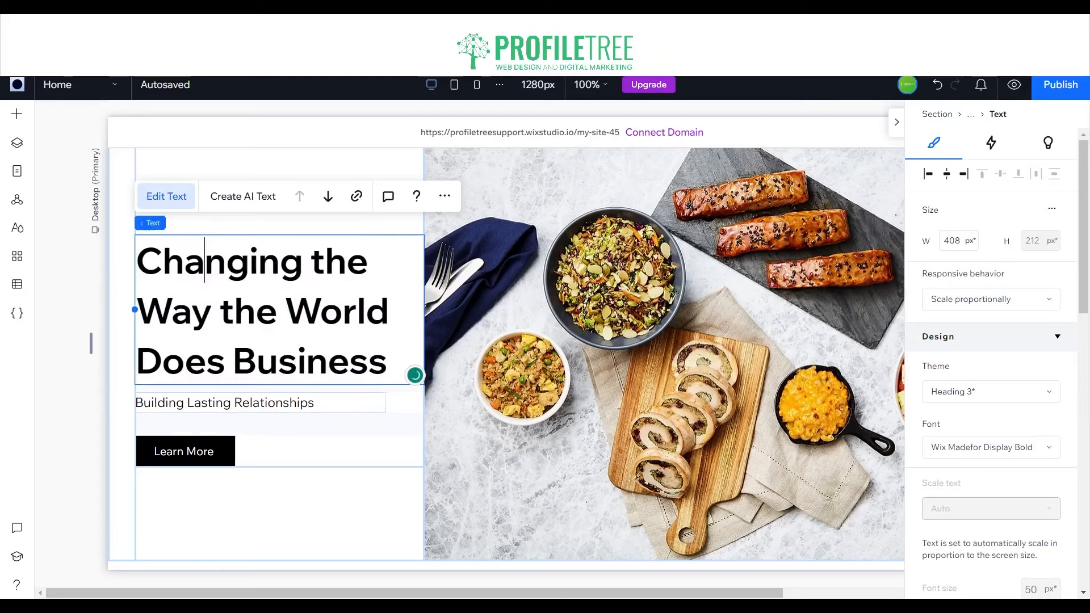
key(ctrl+a)
text(Wel)
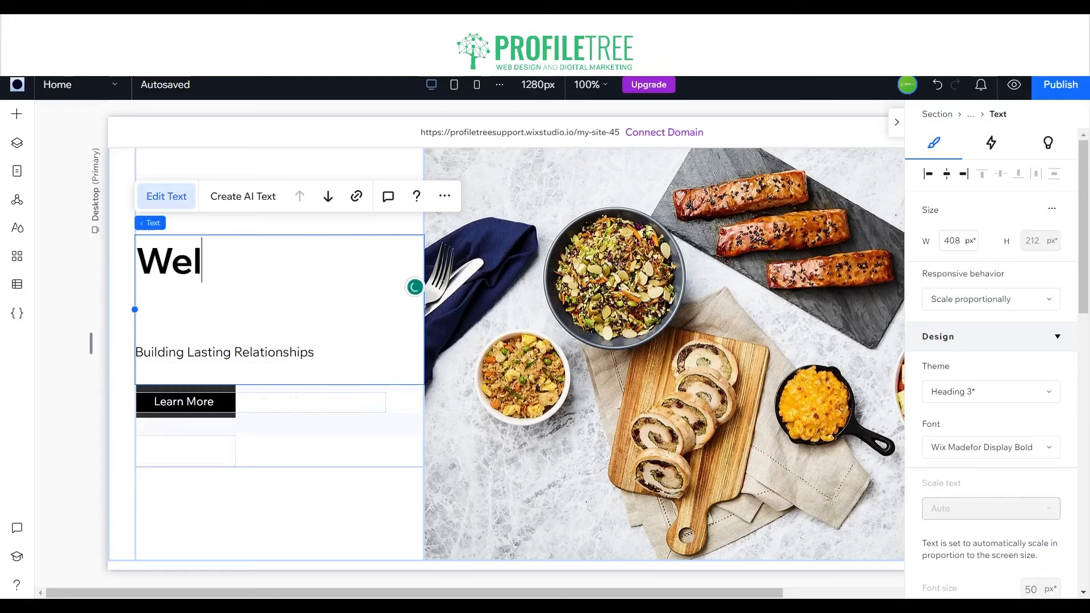
text(come To)
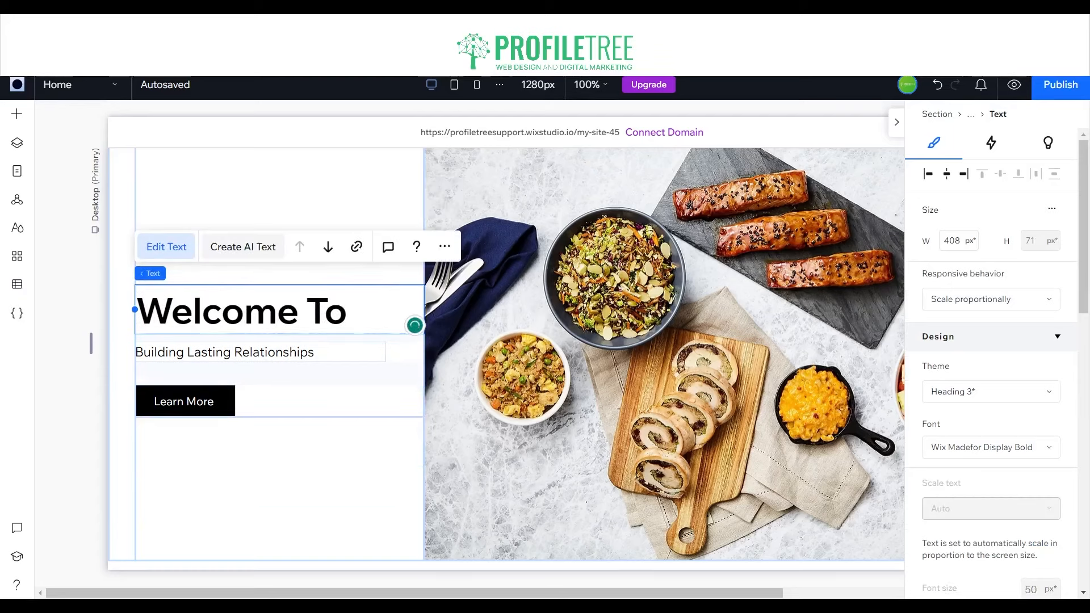
text( Amazing Food A)
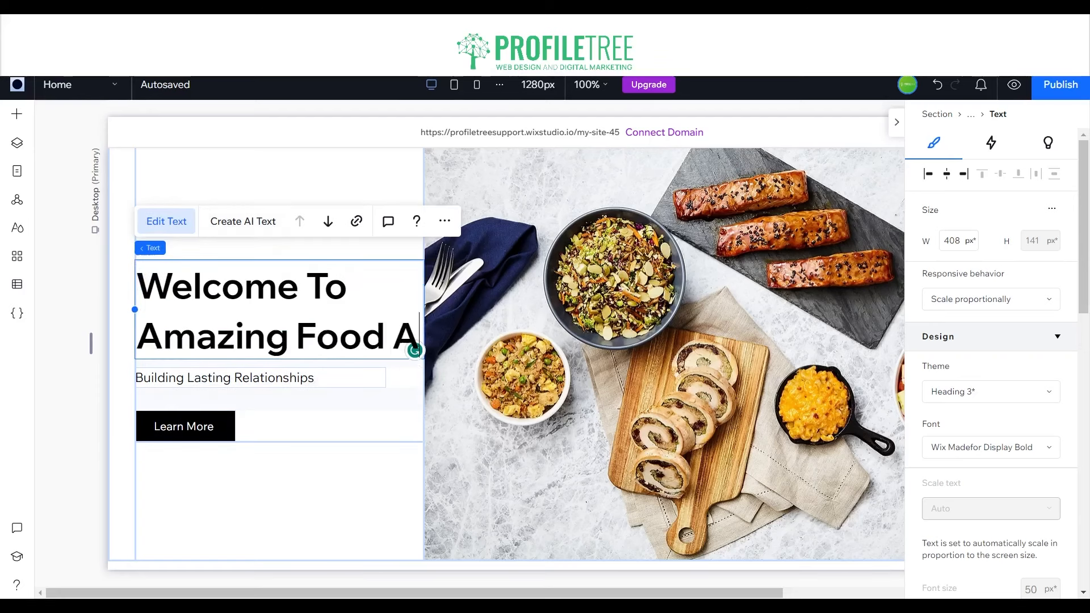
key(BackSpace)
text(and Drink)
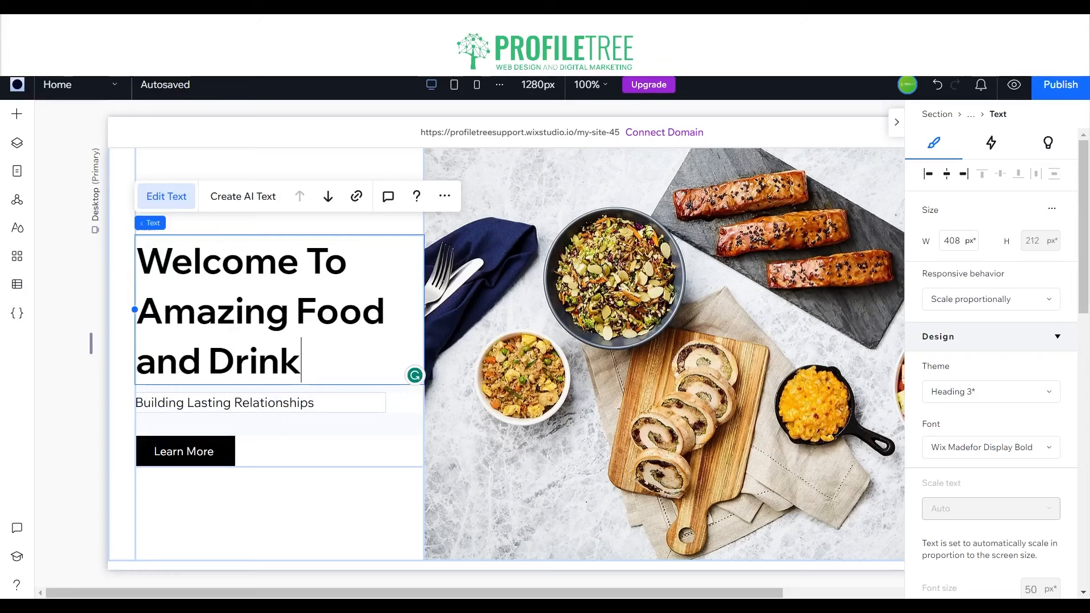
Step: Replace the tagline under the welcome heading with "Food and Drink"
click(224, 403)
double_click(224, 402)
text(Food and Drink)
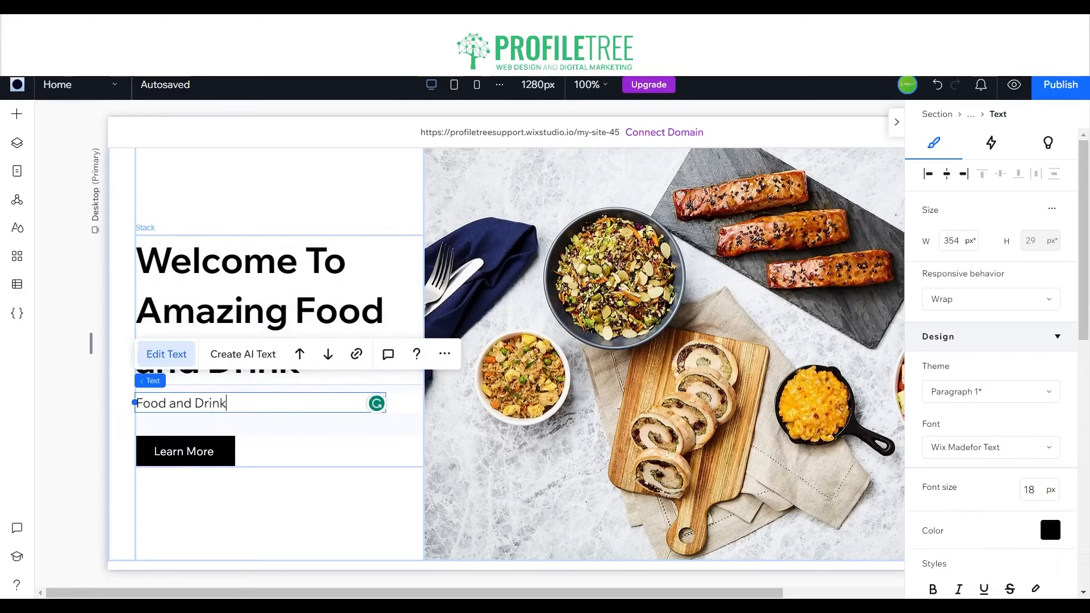
click(327, 499)
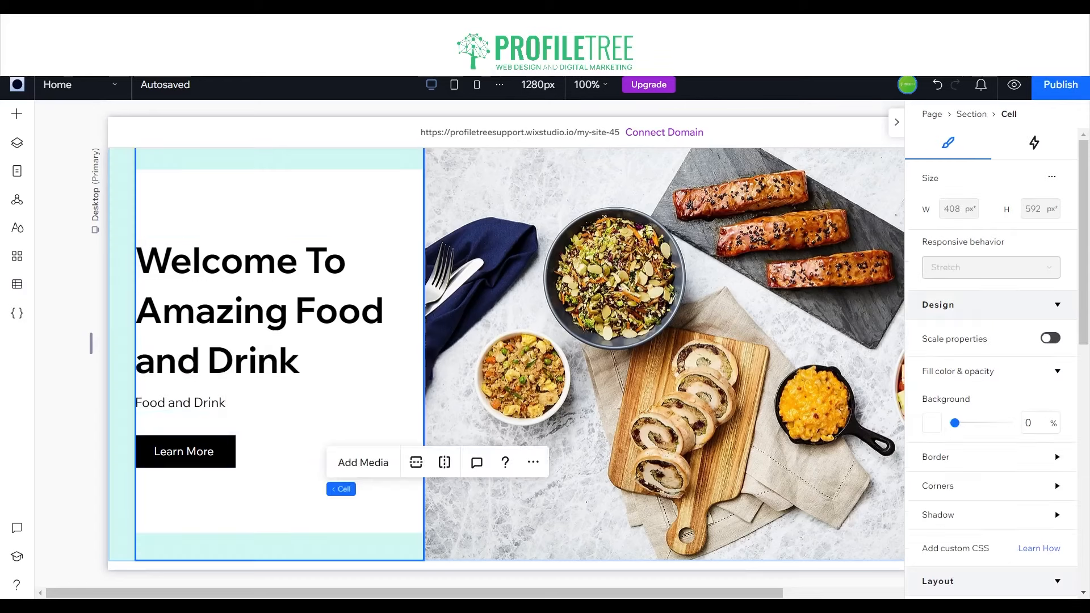
Step: Try the Meet Our Founders section from the About designs below the welcome section, look it over and undo its insertion
scroll(256, 256, down, 1)
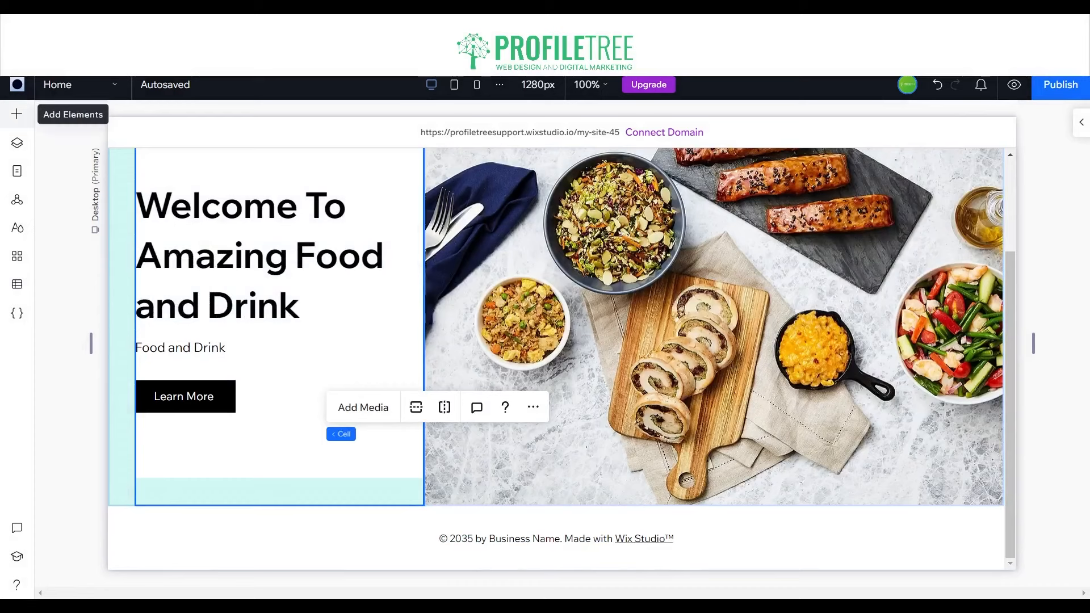
click(17, 114)
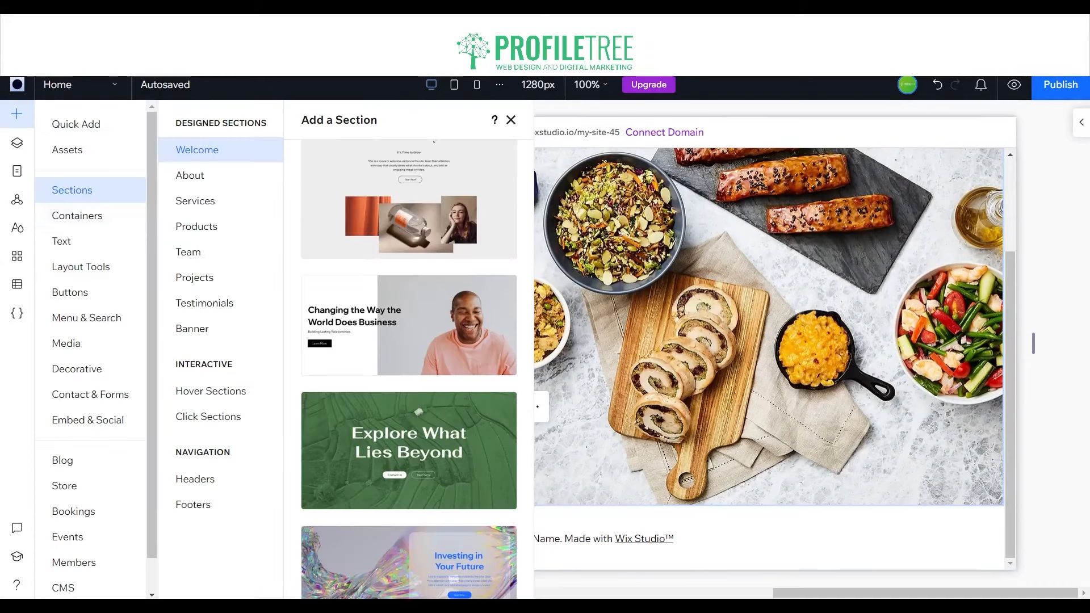
click(190, 175)
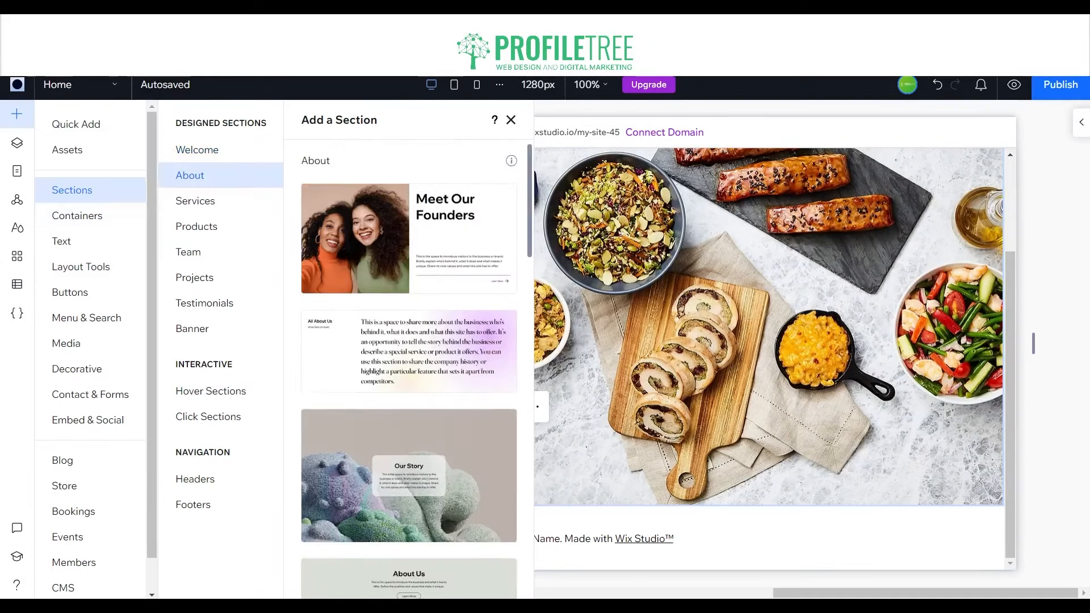
drag(408, 341, 545, 486)
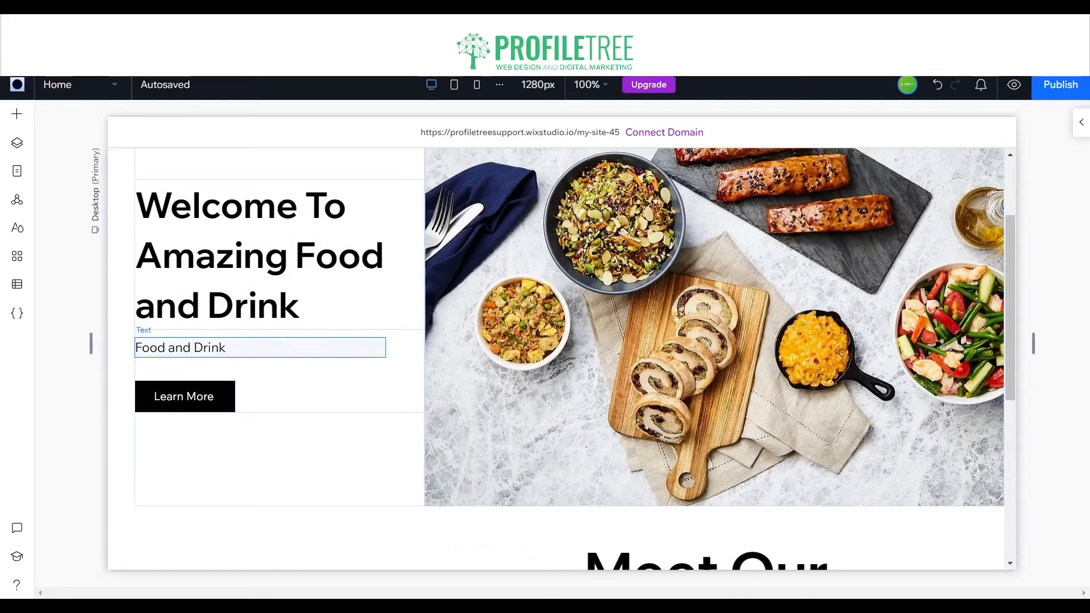
scroll(352, 349, down, 5)
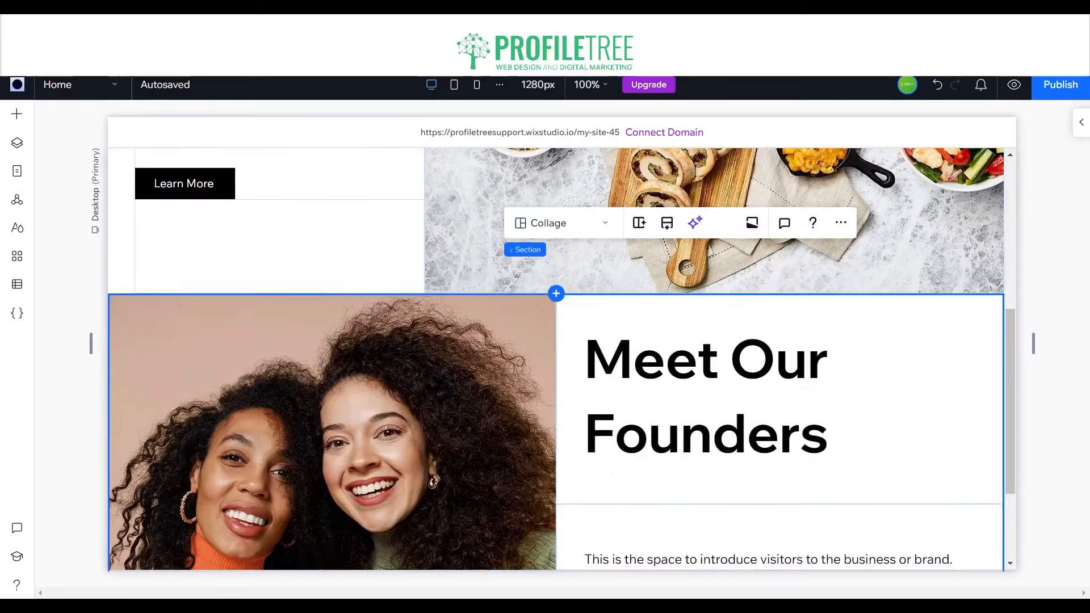
scroll(511, 363, up, 2)
scroll(738, 397, down, 3)
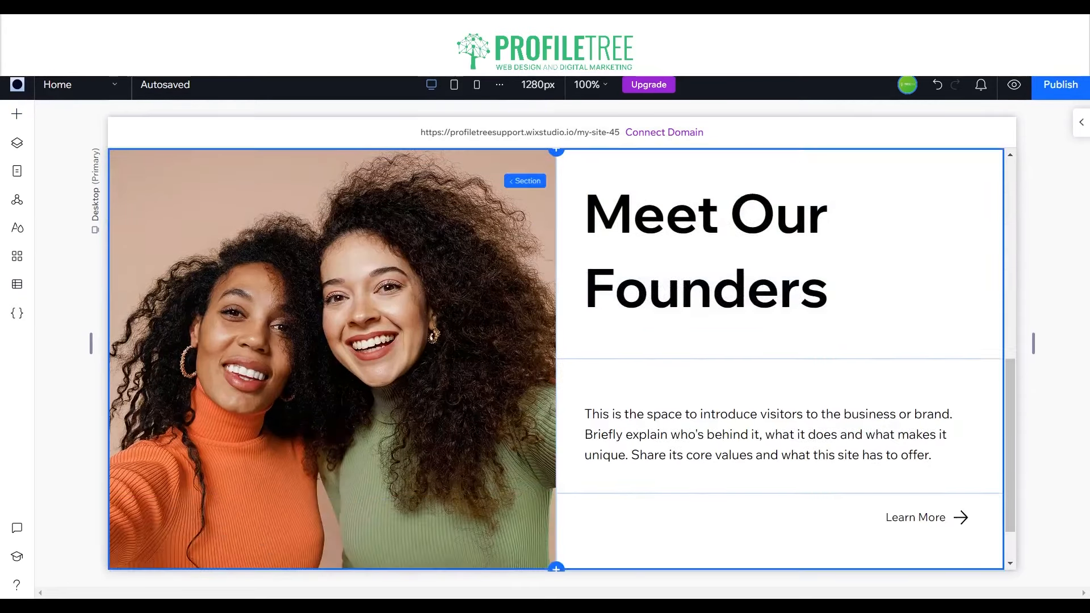
scroll(739, 420, up, 3)
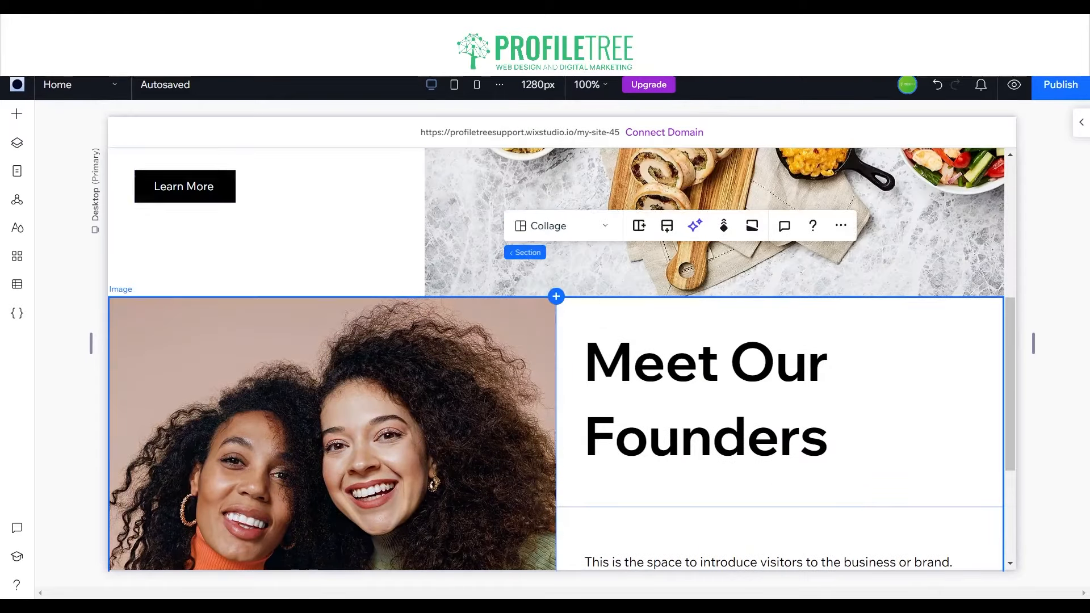
click(937, 84)
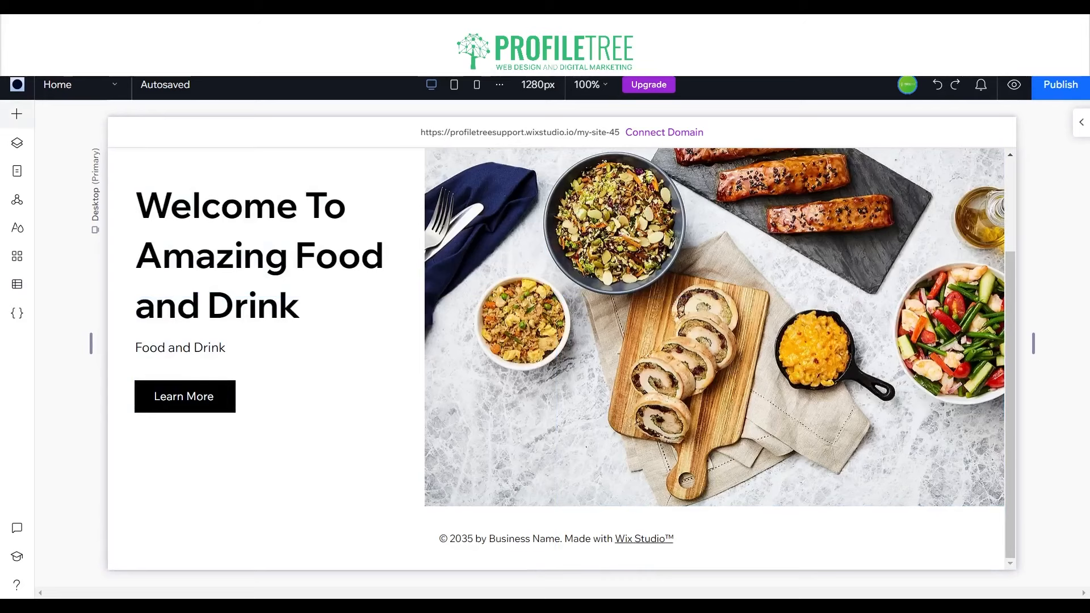
Step: Add the Get to Know Me section from the About designs between the welcome section and the footer
click(17, 114)
click(196, 201)
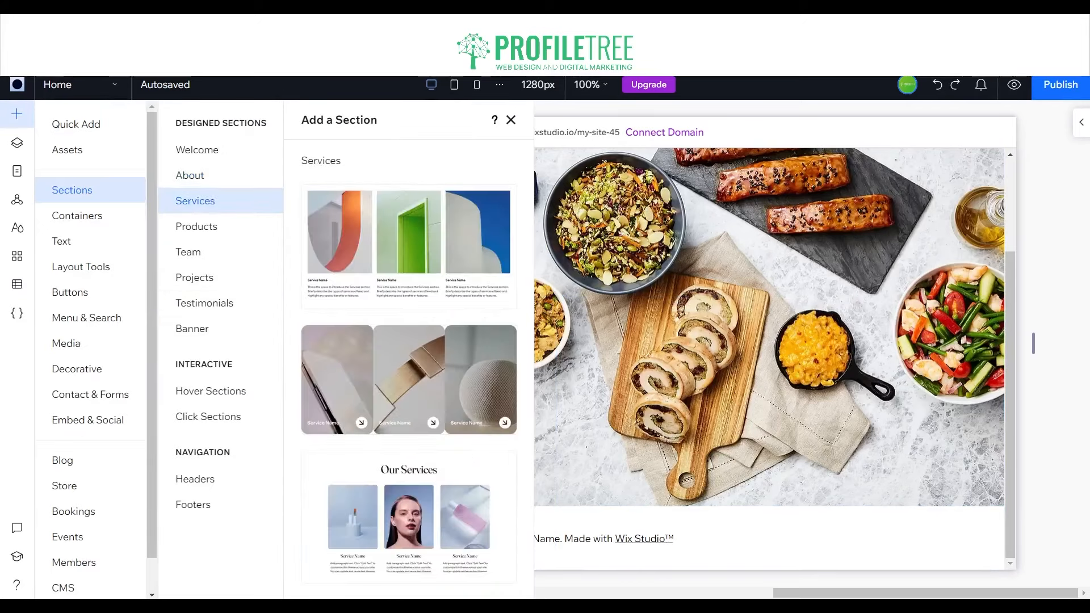
click(189, 175)
scroll(409, 369, down, 6)
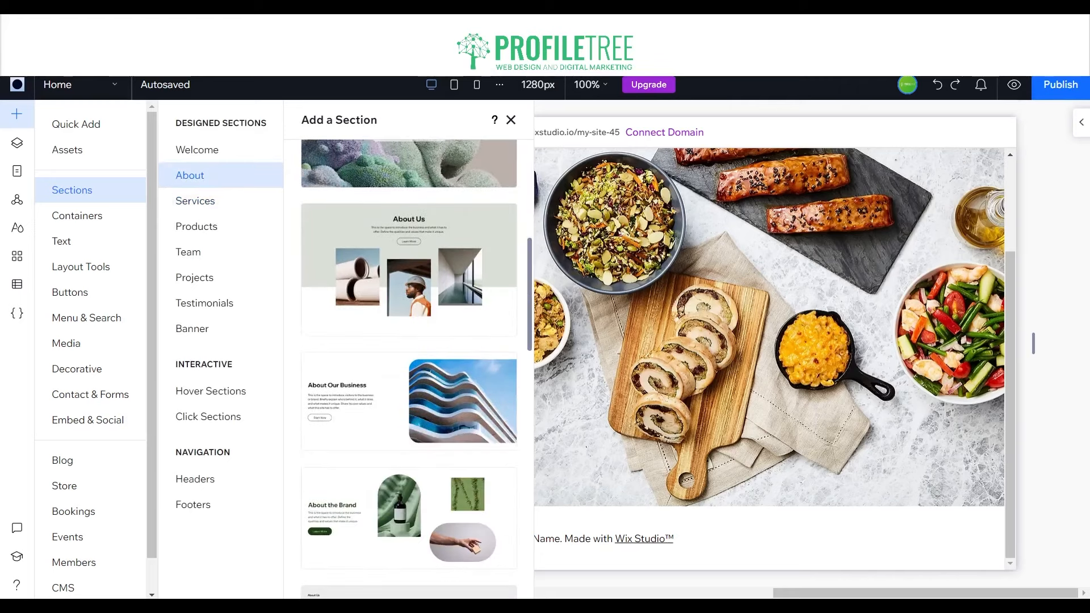
scroll(409, 369, down, 8)
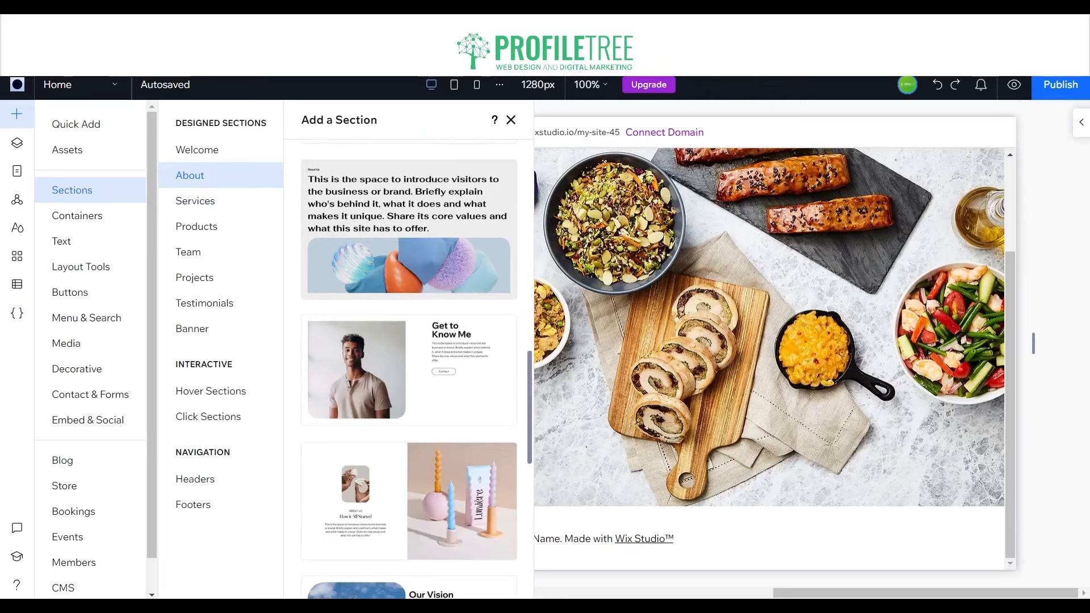
drag(409, 370, 546, 506)
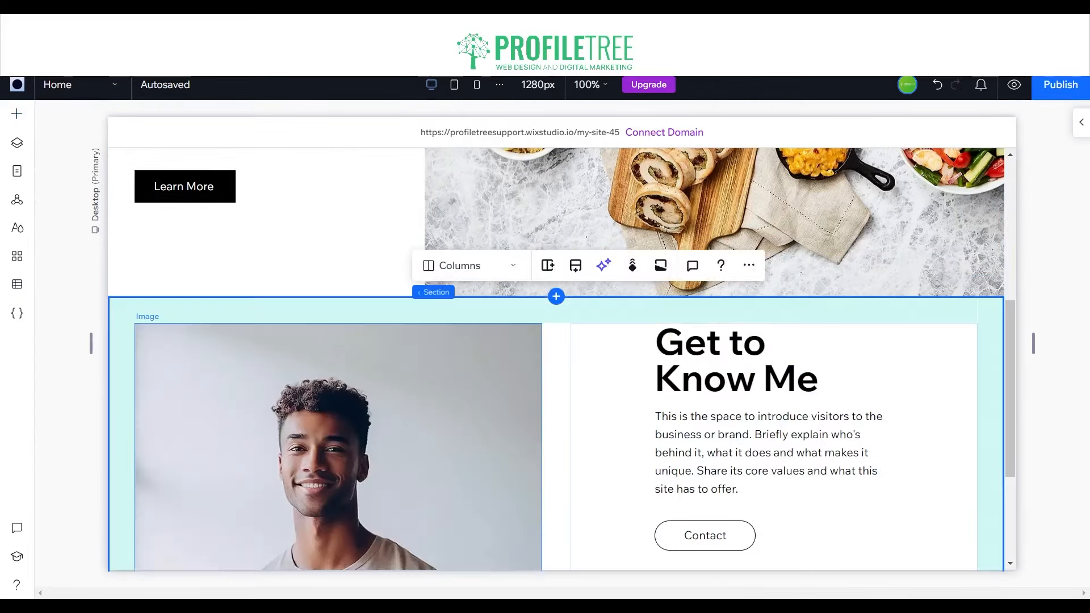
click(339, 258)
scroll(338, 258, down, 3)
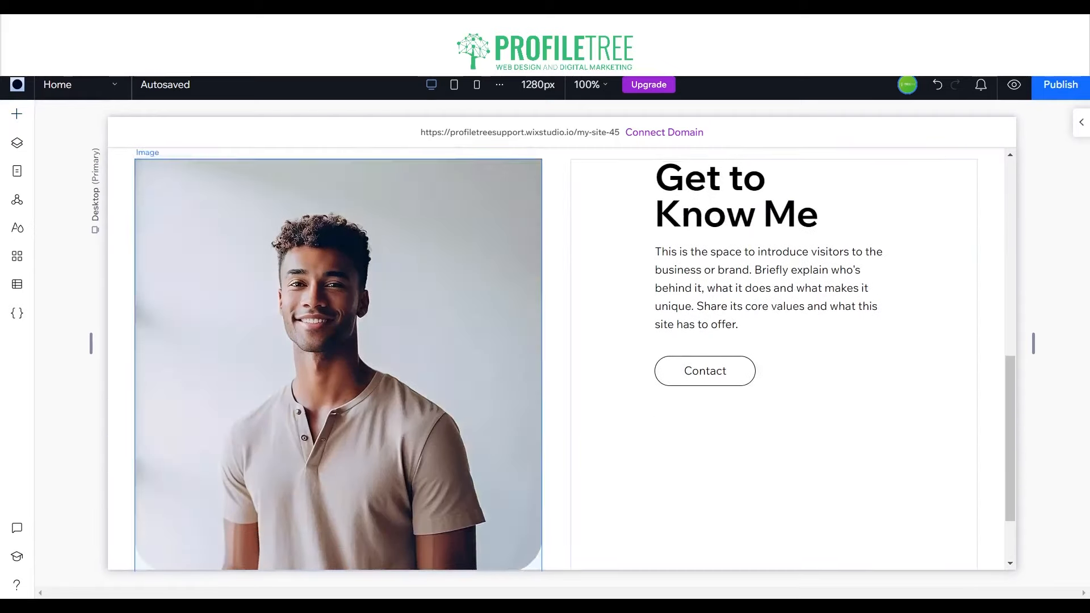
Step: Change the new about section's heading from its placeholder text to "Get to Know Our Business"
scroll(339, 259, up, 5)
scroll(738, 341, down, 3)
click(738, 338)
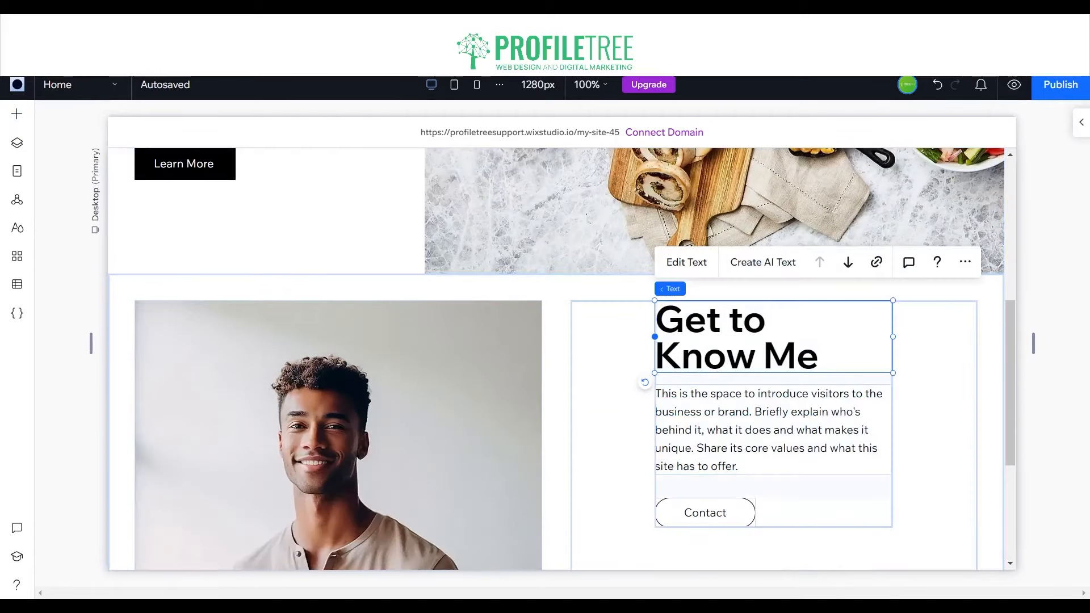
double_click(738, 338)
text(G)
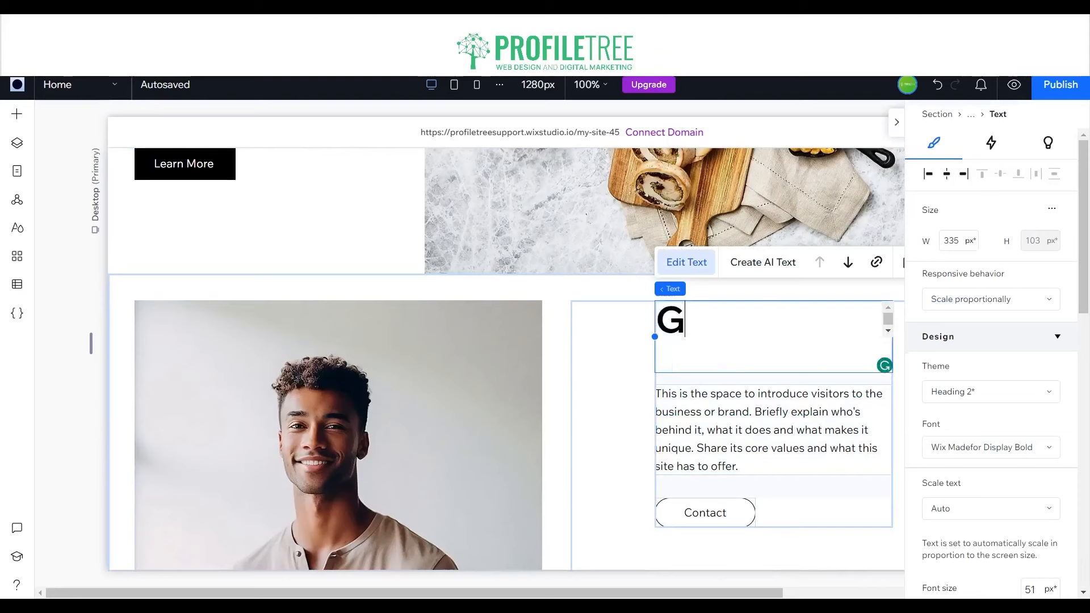
text(et to Know Our )
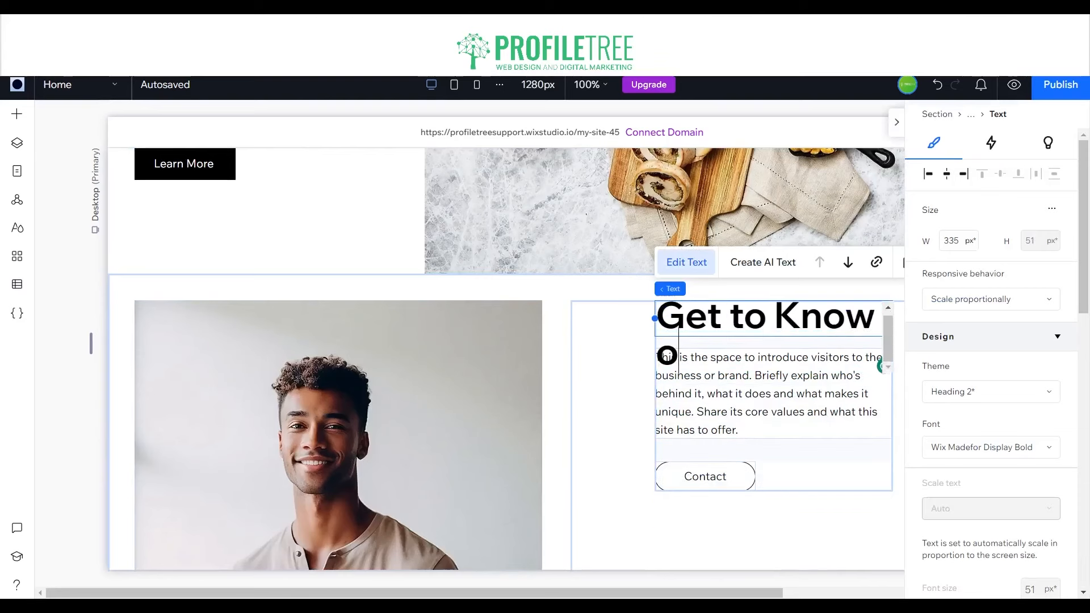
text(Business)
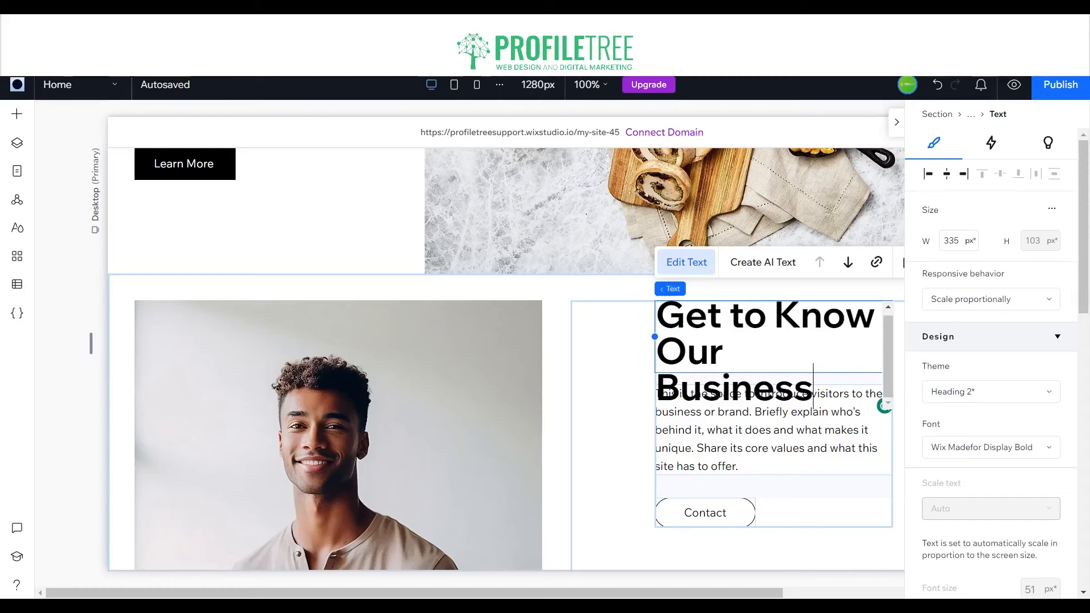
click(606, 417)
Step: Move the about section's text stack to X 0 px, flush with the left edge of its cell
click(716, 431)
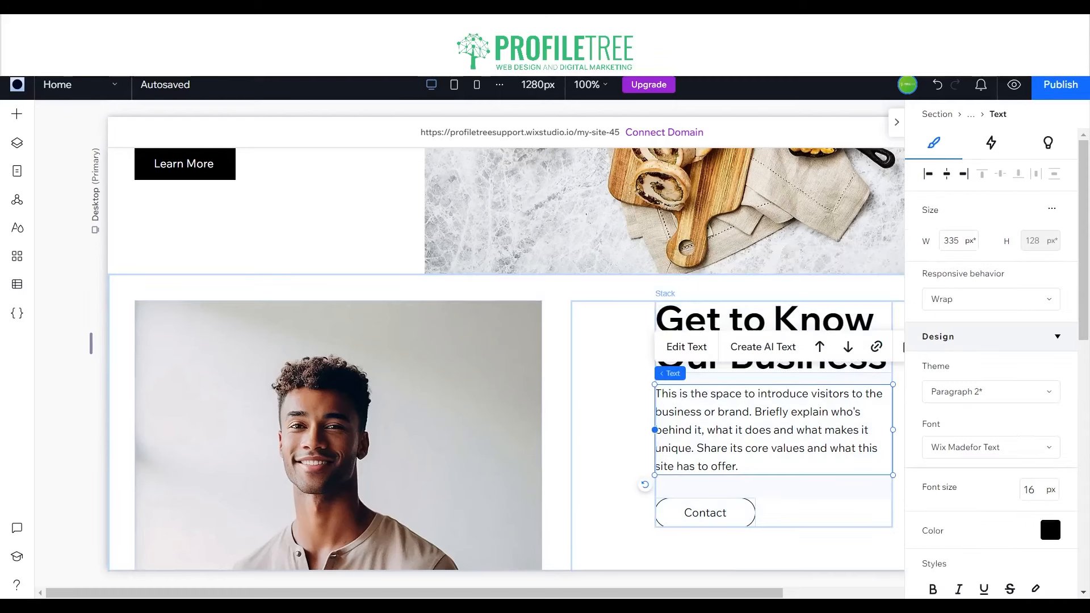
click(824, 511)
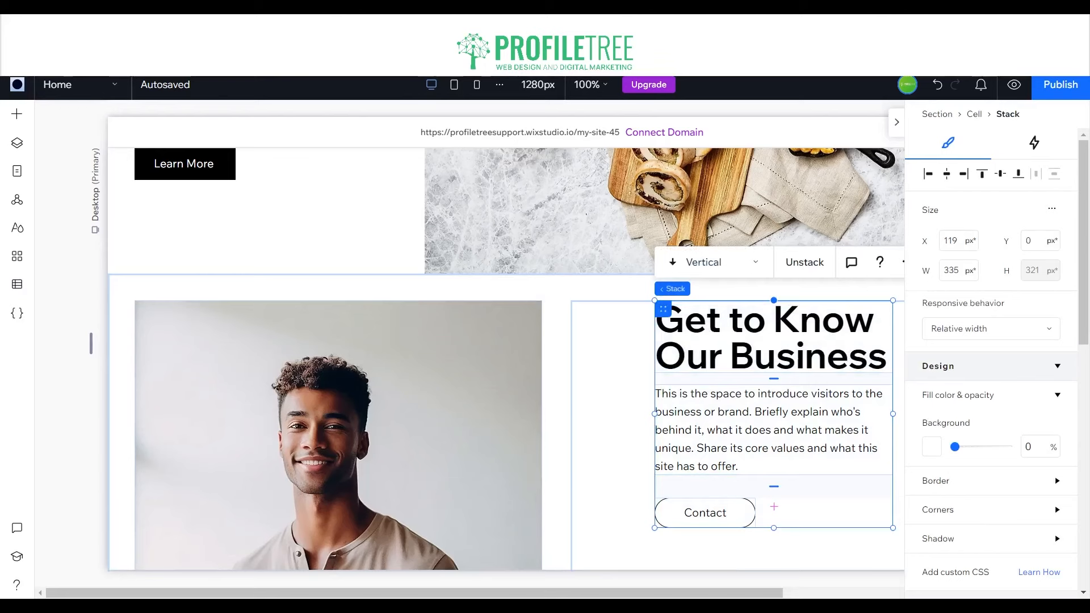
drag(824, 511, 739, 511)
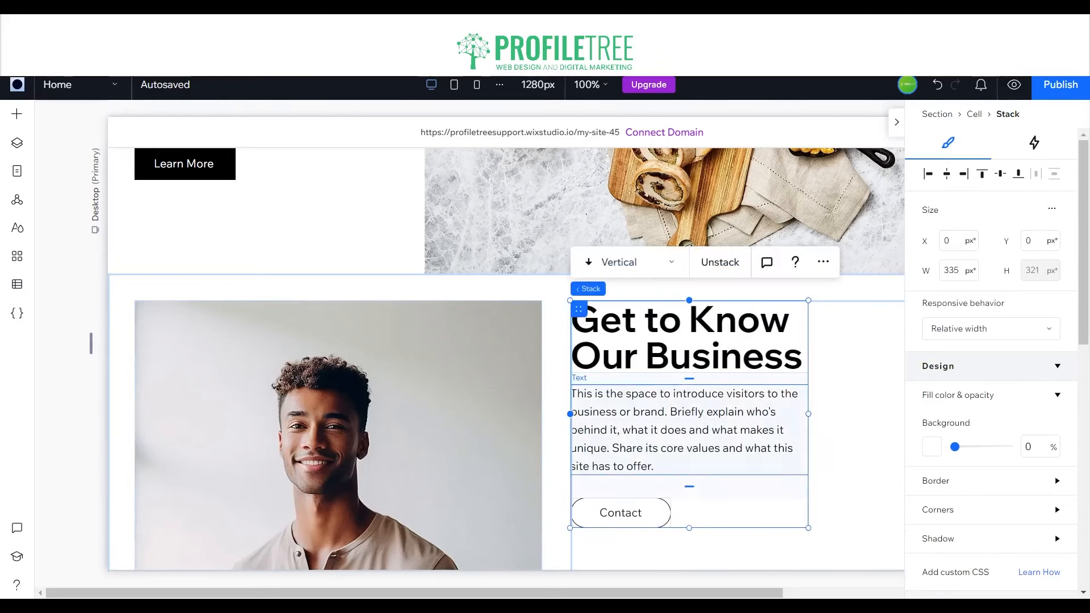
Step: Widen the about section's text stack to 574 px so it spans the full width of its cell
drag(809, 414, 904, 420)
scroll(505, 357, down, 4)
scroll(505, 357, right, 3)
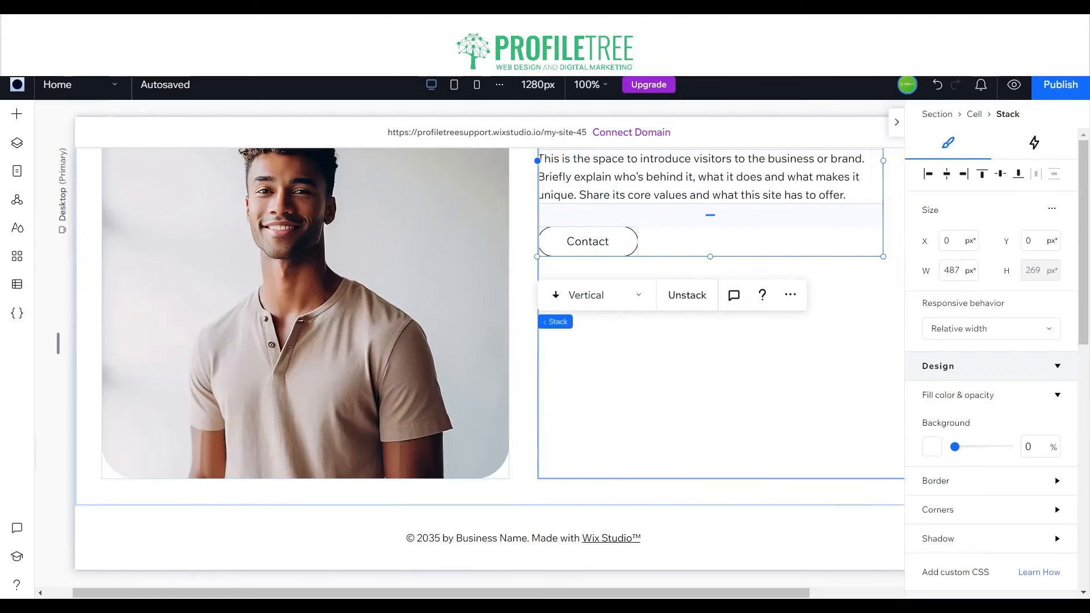
scroll(443, 358, up, 2)
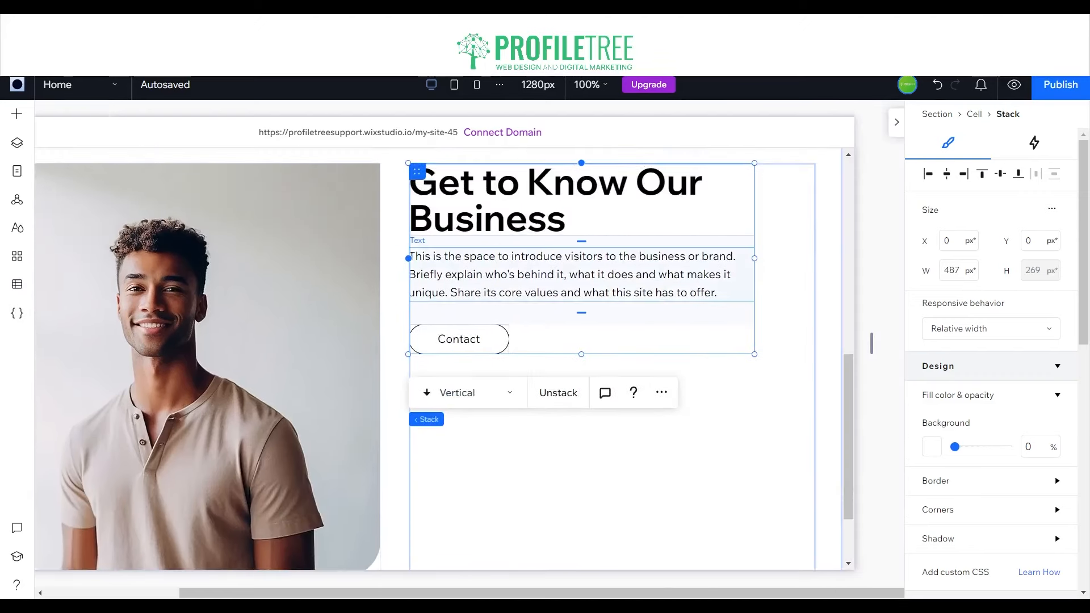
drag(755, 258, 816, 276)
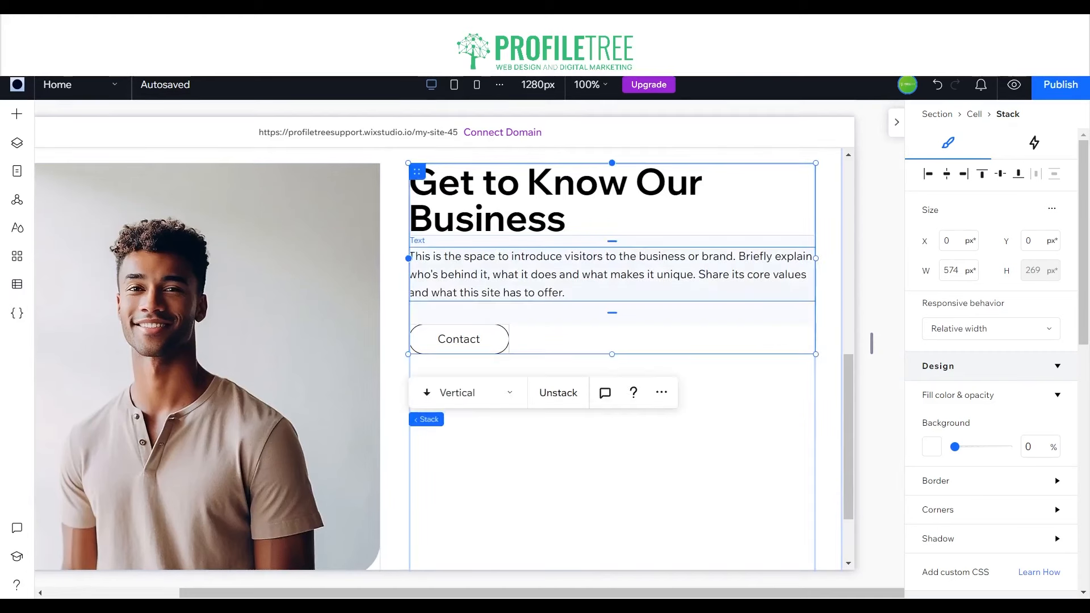
Step: Replace the about section's body text with two full Lorem ipsum paragraphs separated by a blank line, trimming one trailing blank line
click(612, 275)
double_click(612, 274)
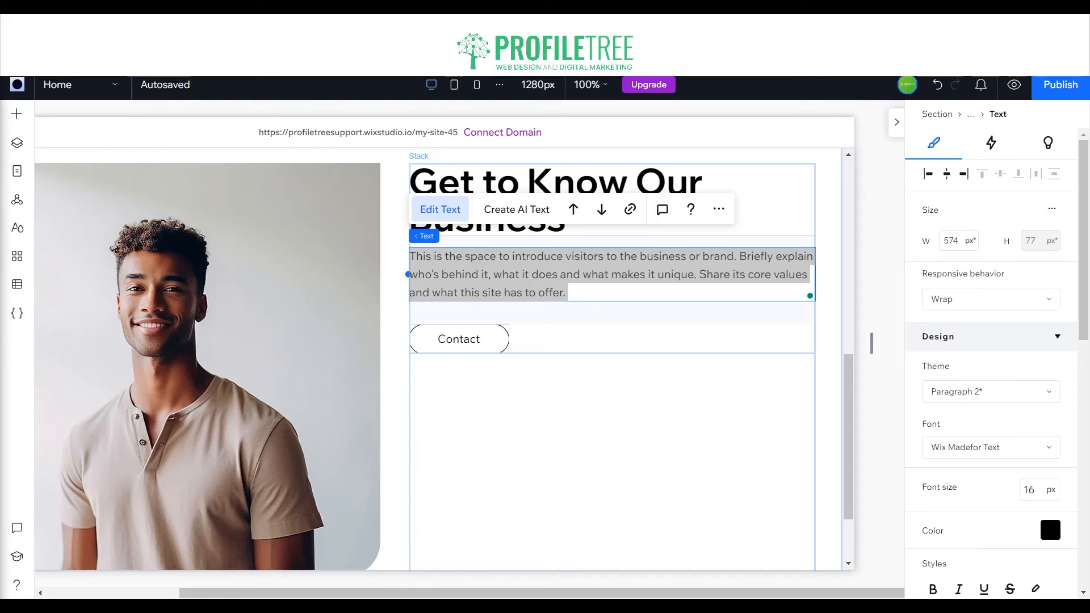
click(529, 292)
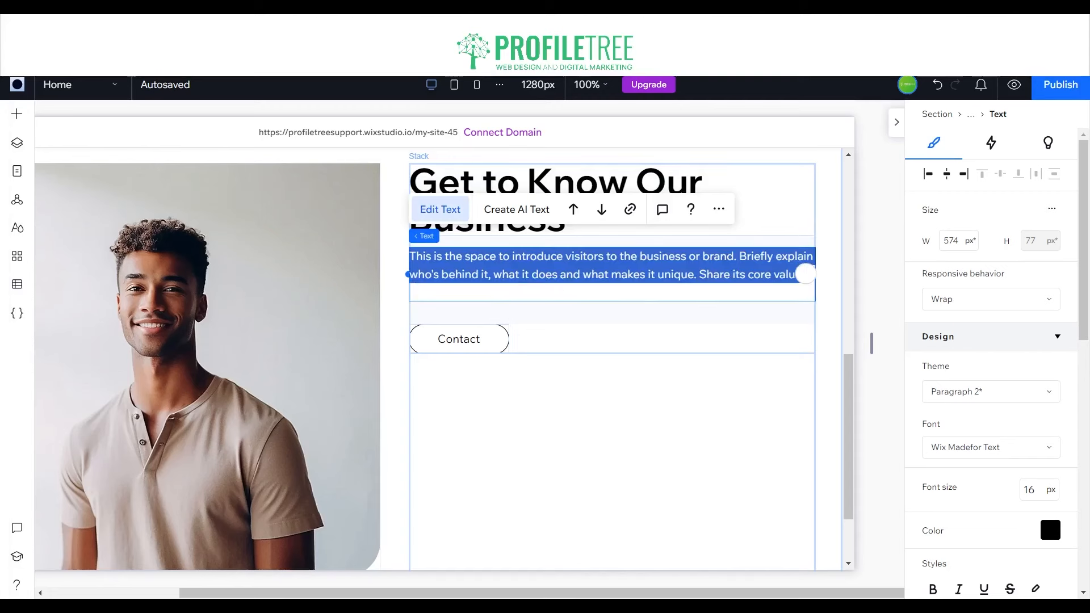
key(ctrl+a)
text(Lorem ipsum dolor sit amet, consectetur adipiscing elit. Sed do eiusmod tempor incididunt ut labore et dolore magna aliqua. Ut enim ad minim veniam, quis nostrud exercitation ullamco laboris nisi ut aliquip ex ea commodo consequat. Duis aute irure dolor in reprehenderit in voluptate velit esse cillum dolore eu fugiat nulla pariatur. Excepteur sint occaecat cupidatat non proident, sunt in culpa qui officia deserunt mollit anim id est laborum.)
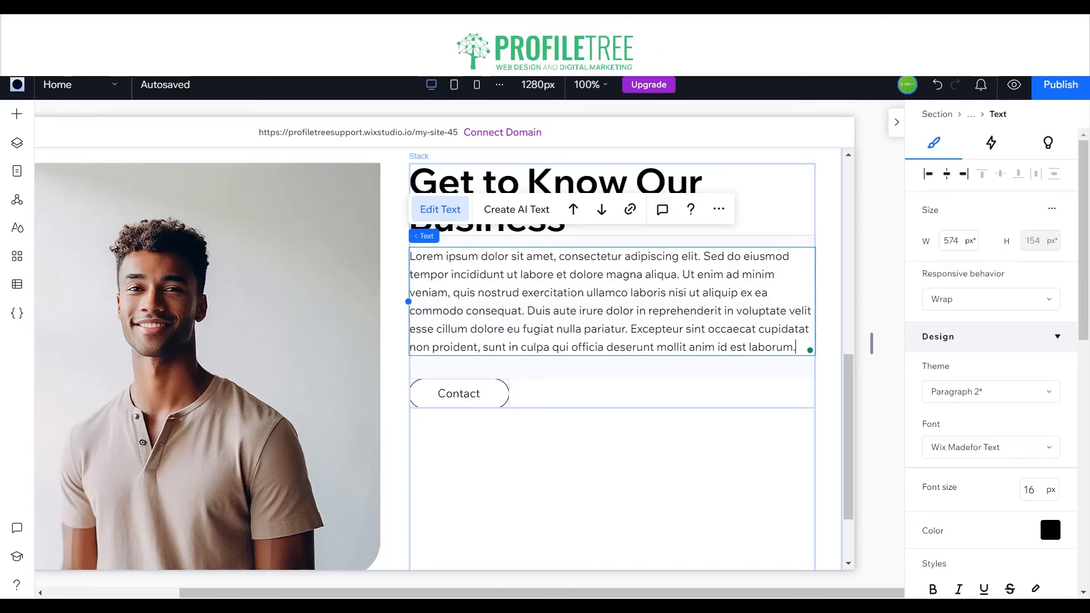
key(Return)
key(Return)
text(Lorem ipsum dolor sit amet, consectetur adipiscing elit. Sed do eiusmod tempor incididunt ut labore et dolore magna aliqua. Ut enim ad minim veniam, quis nostrud exercitation ullamco laboris nisi ut aliquip ex ea commodo consequat. Duis aute irure dolor in reprehenderit in voluptate velit esse cillum dolore eu fugiat nulla pariatur. Excepteur sint occaecat cupidatat non proident, sunt in culpa qui officia deserunt mollit anim id est laborum.)
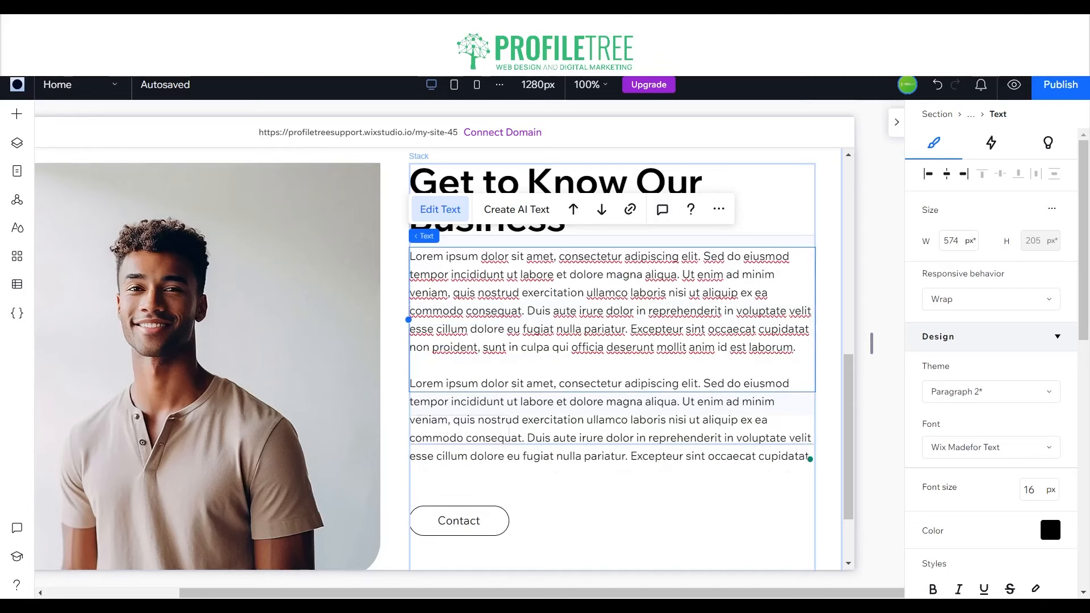
key(Return)
key(Return)
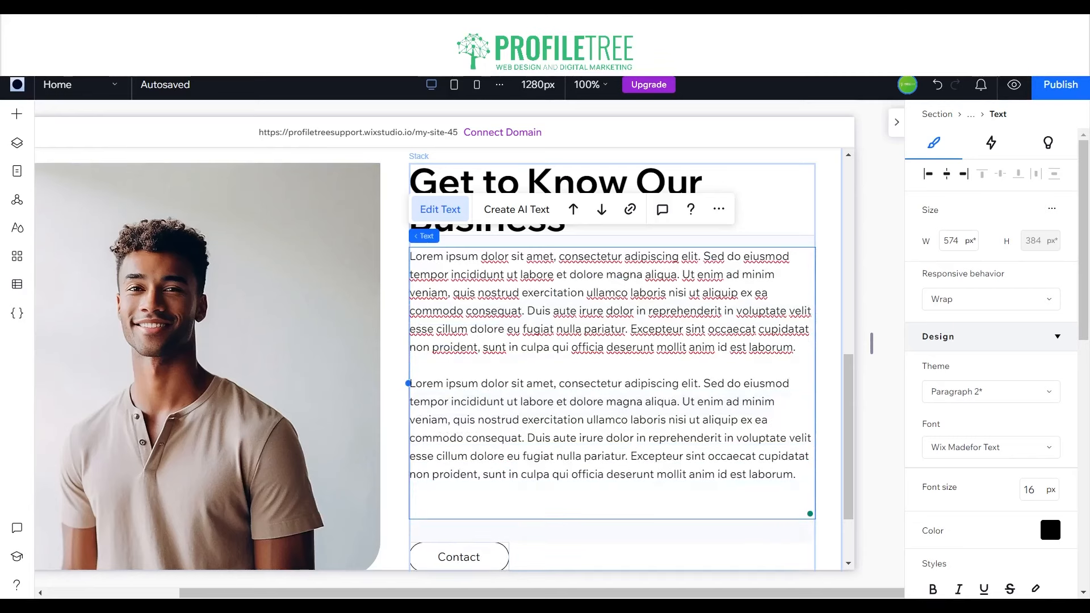
scroll(443, 358, down, 2)
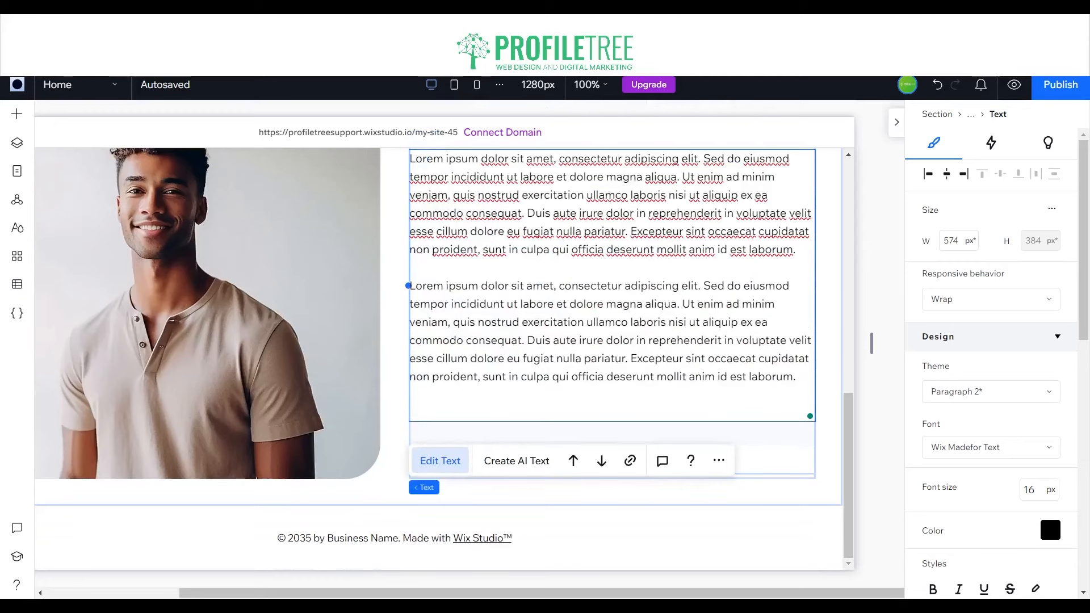
key(BackSpace)
click(228, 380)
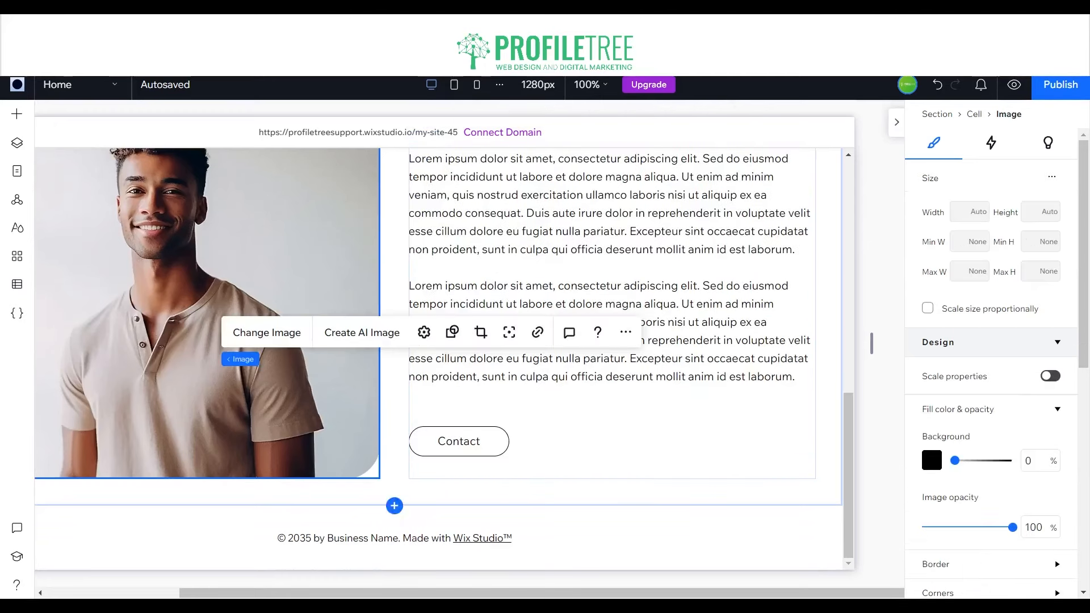
click(452, 415)
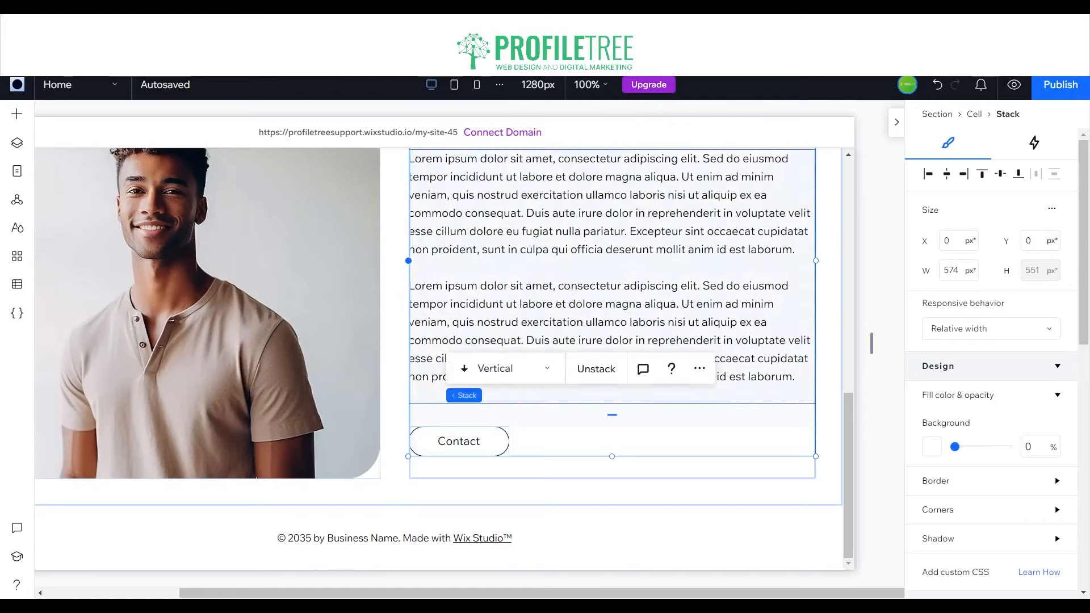
Step: Add a blank line after the second Lorem ipsum paragraph to increase the gap above the Contact button
double_click(797, 377)
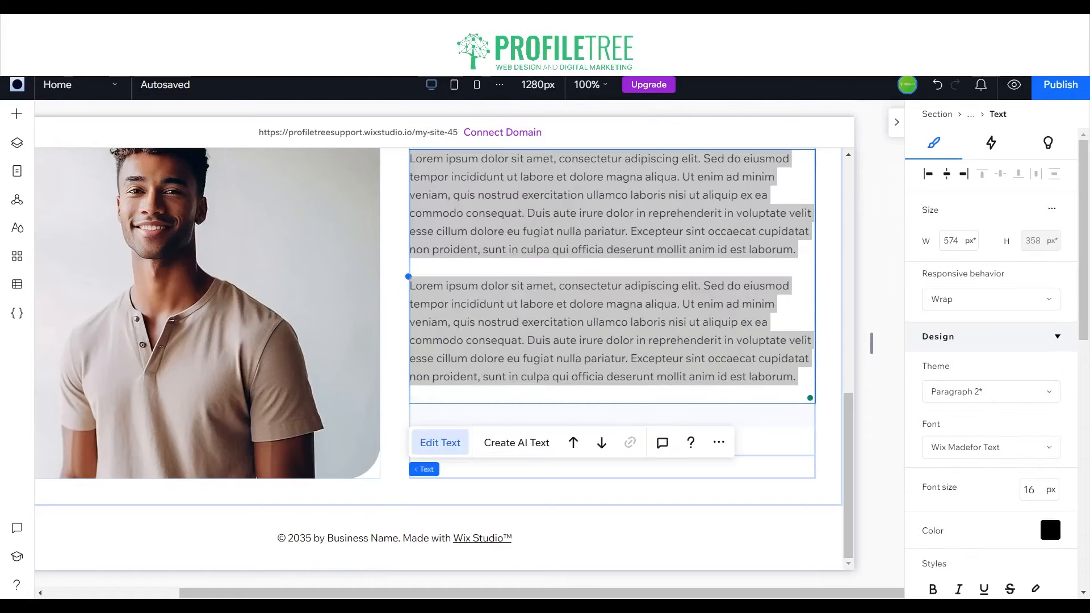
click(796, 378)
key(Return)
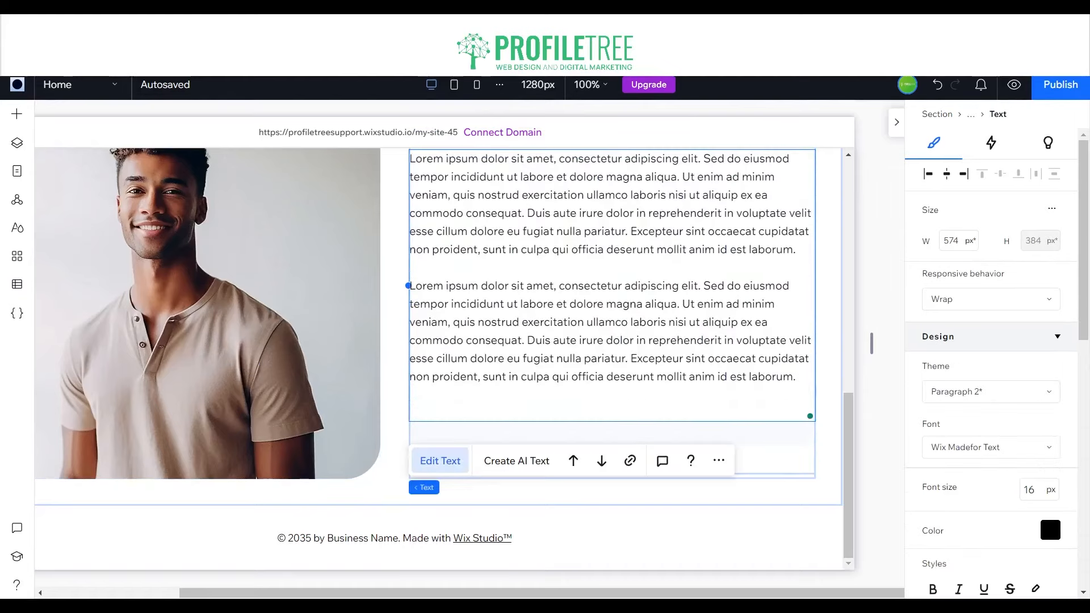
click(318, 335)
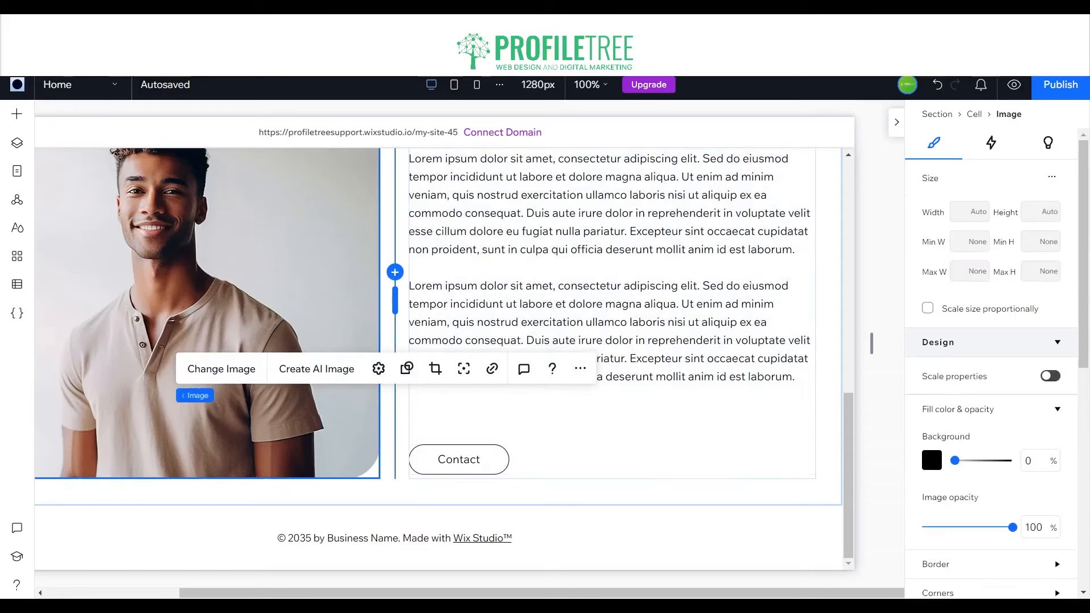
Step: Add the Our Services section with the photo of a laughing couple from the Services designs between the about section and the footer
scroll(438, 359, up, 3)
scroll(439, 359, down, 2)
scroll(439, 359, up, 2)
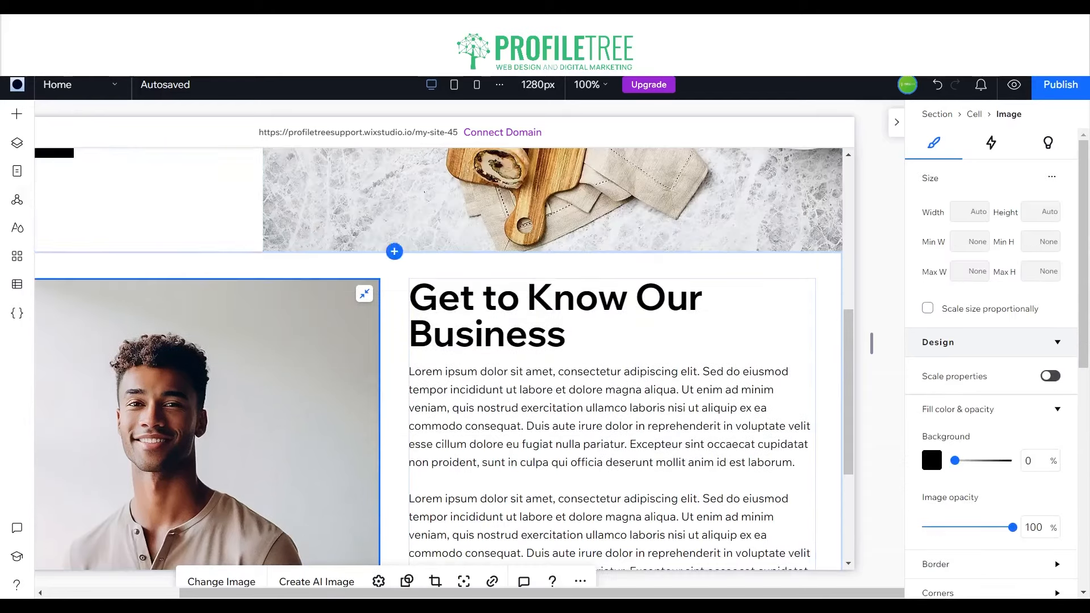
scroll(439, 359, down, 2)
scroll(438, 359, down, 2)
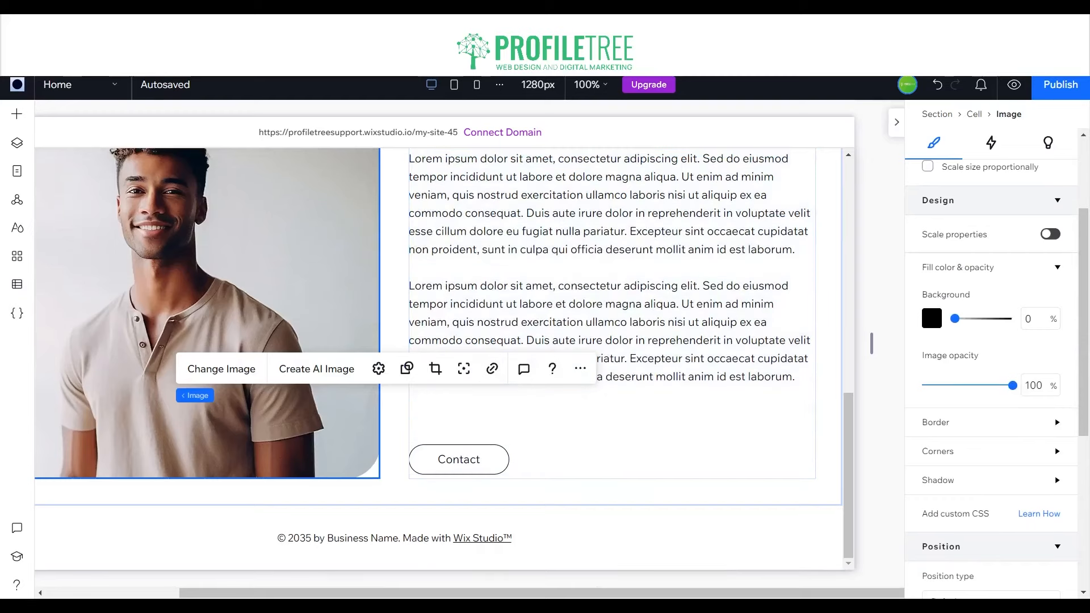
click(17, 114)
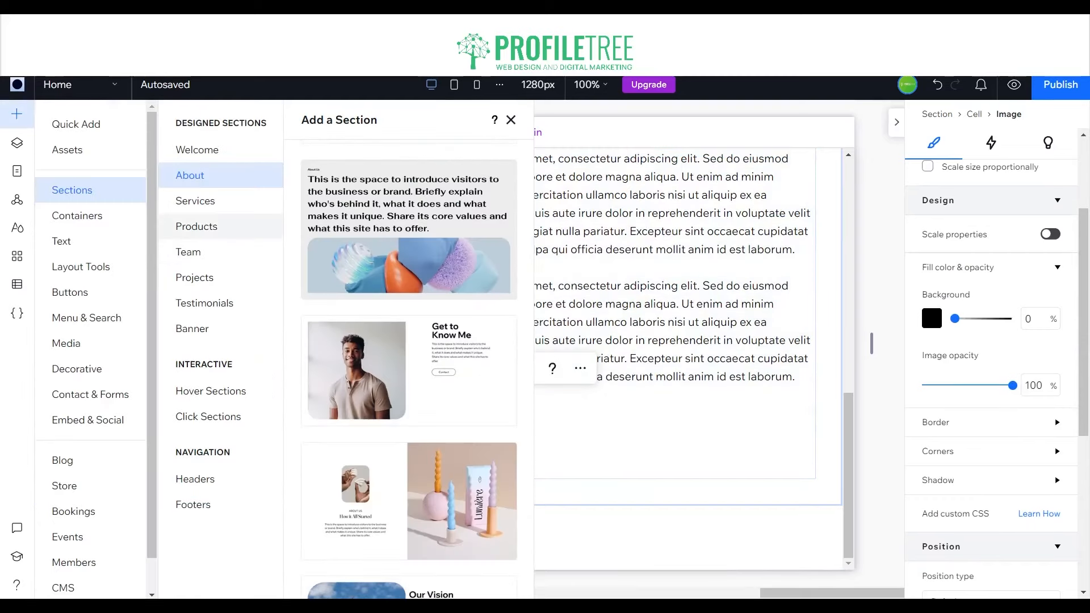
click(195, 201)
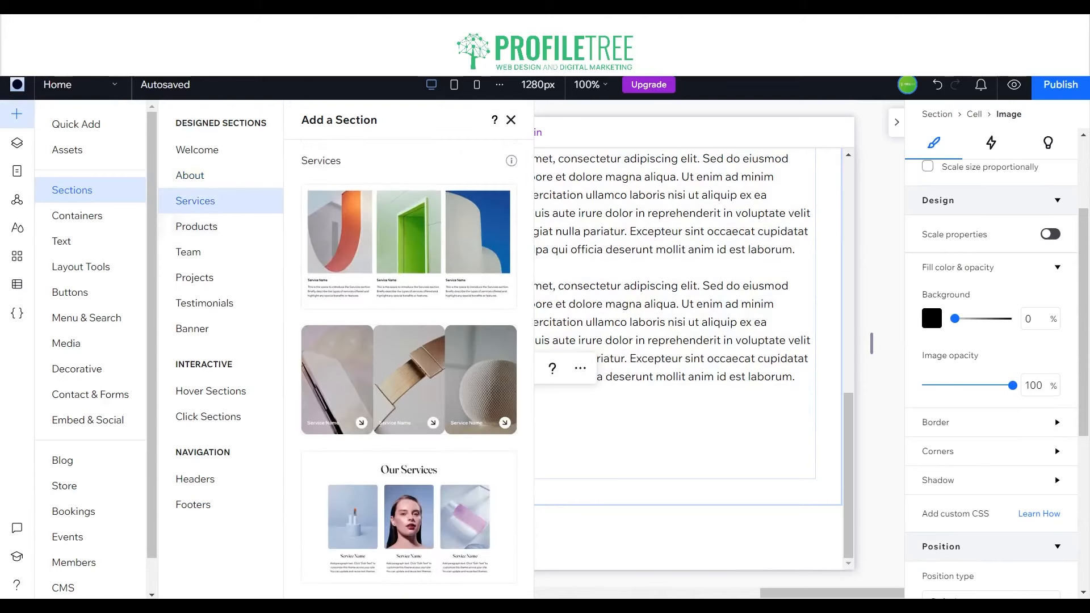
scroll(409, 363, down, 10)
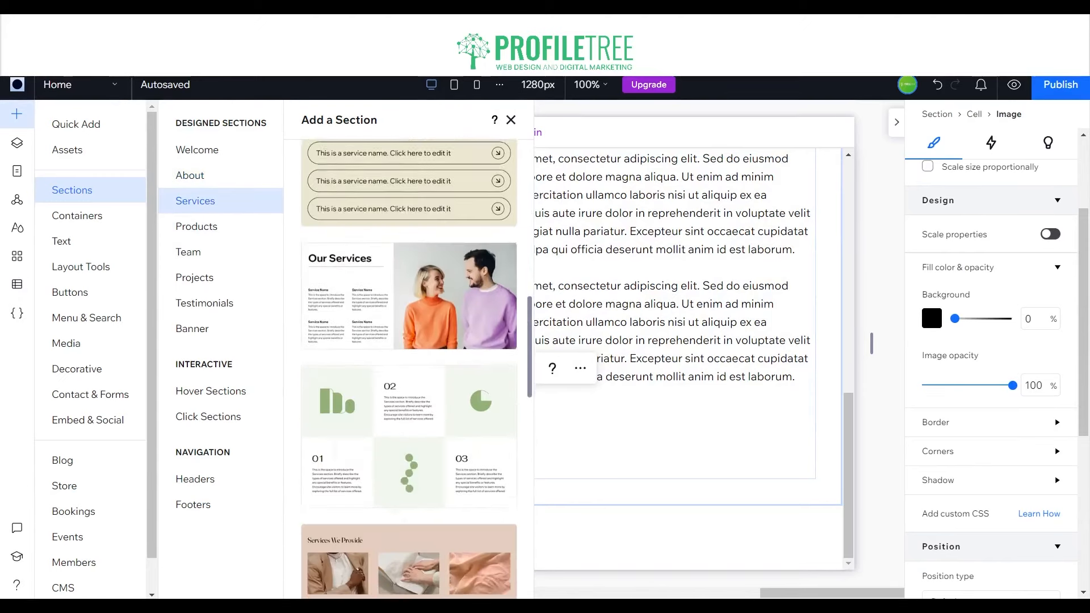
scroll(409, 306, up, 5)
drag(409, 295, 546, 498)
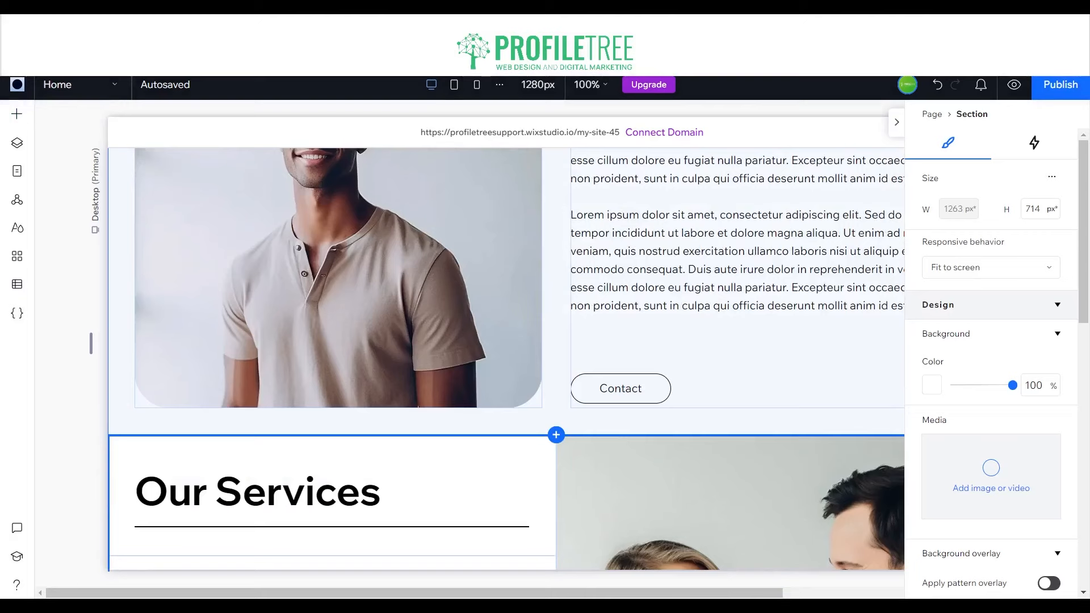
Step: Replace the Our Services section's couple photo with the dark wooden table and mortar photo from the Wix media "Food" results
scroll(332, 397, down, 1)
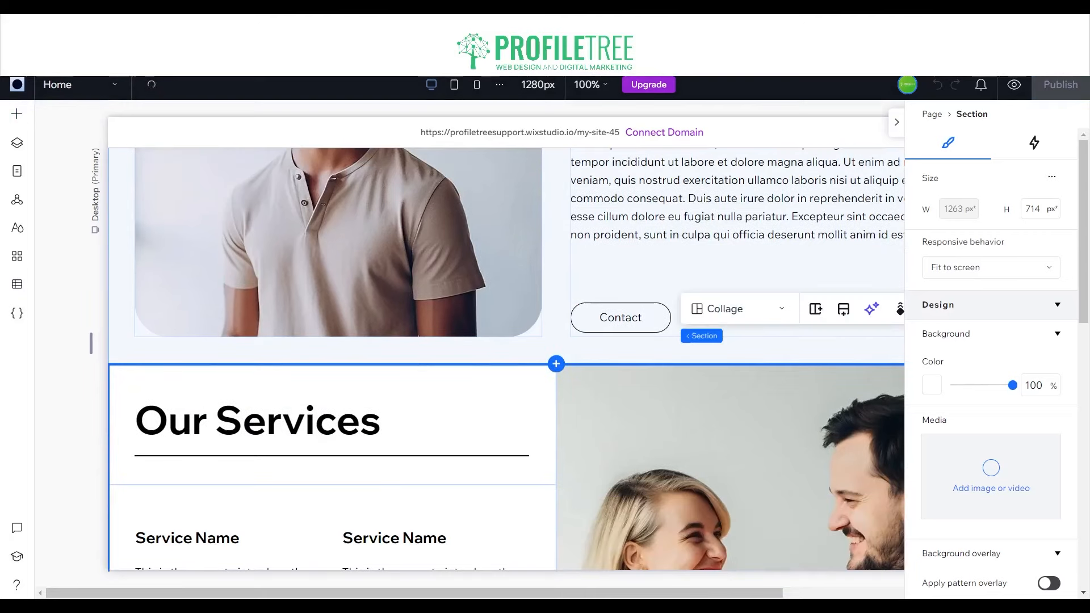
scroll(333, 397, down, 4)
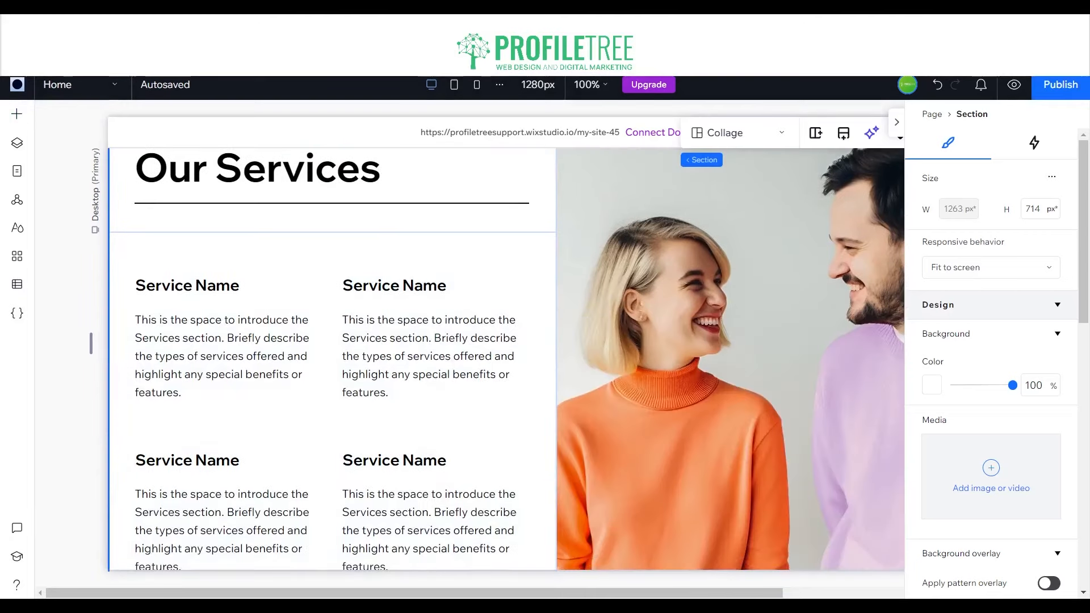
scroll(332, 398, up, 10)
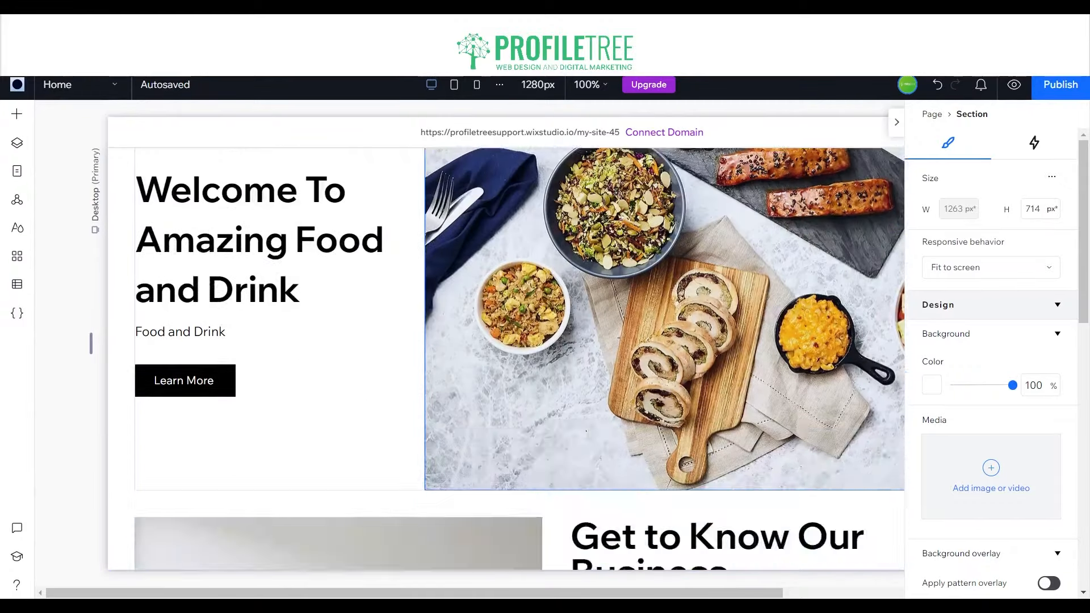
scroll(332, 398, down, 10)
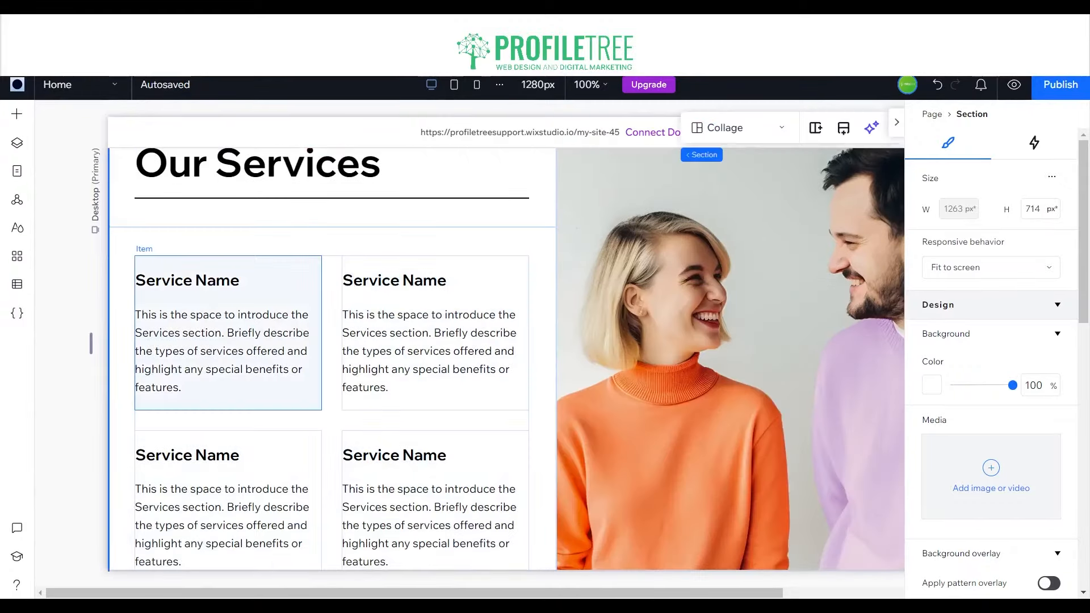
click(636, 347)
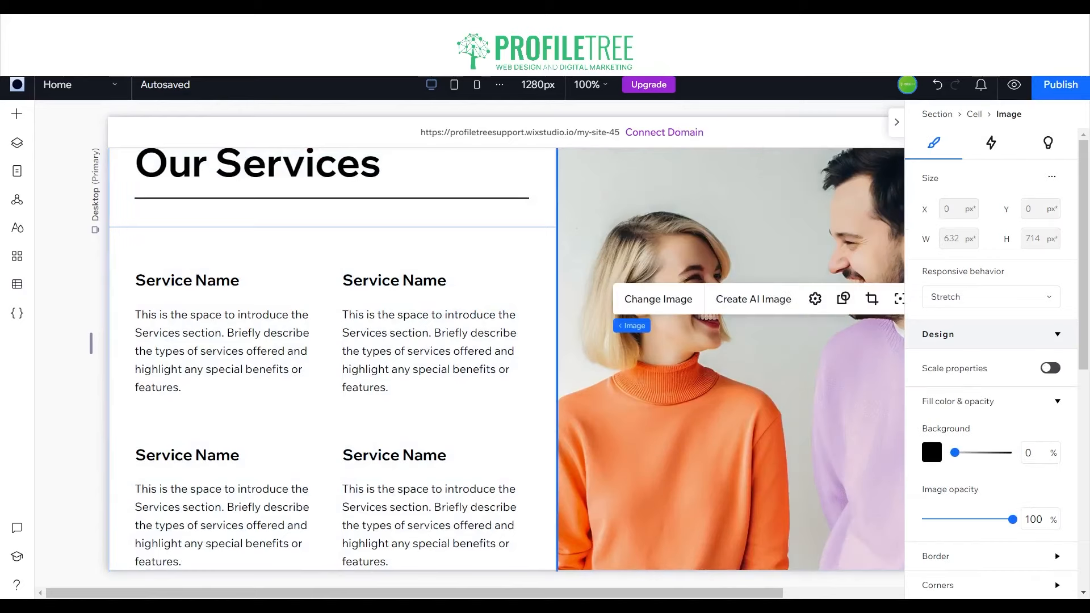
click(659, 299)
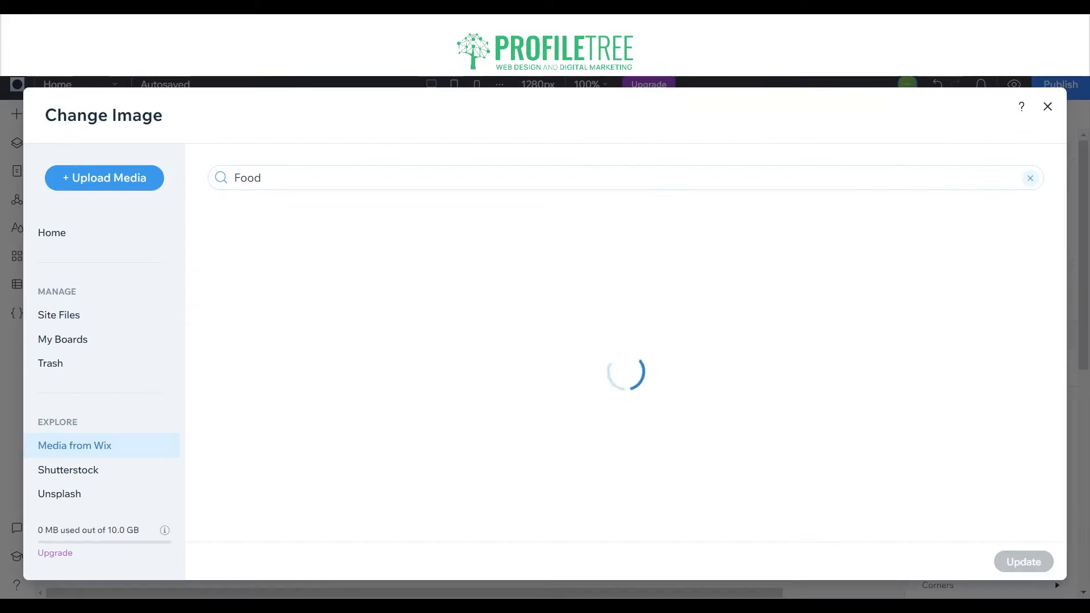
scroll(482, 398, down, 3)
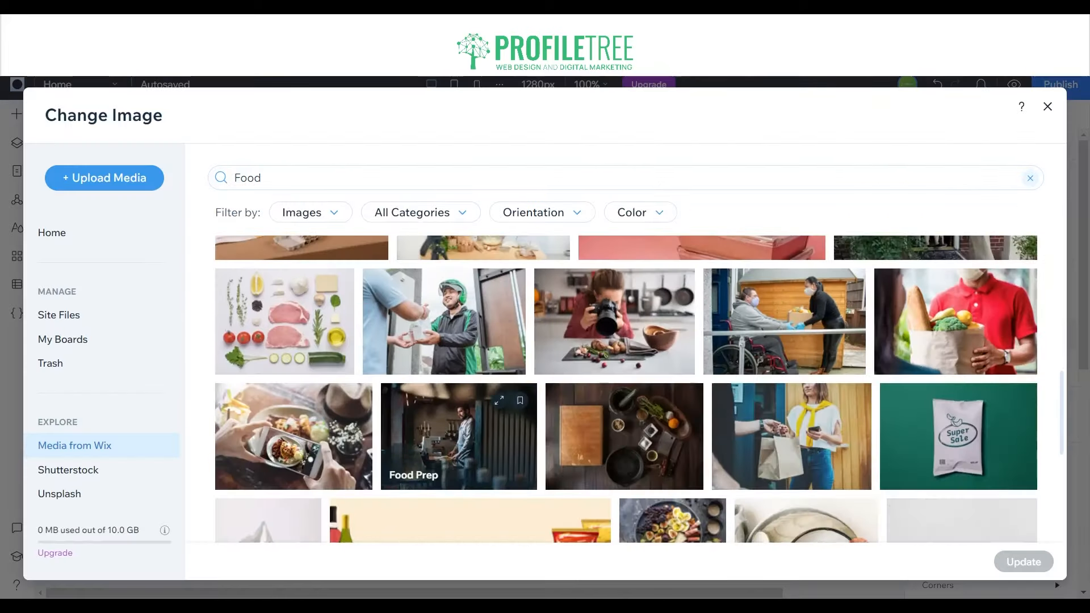
click(624, 436)
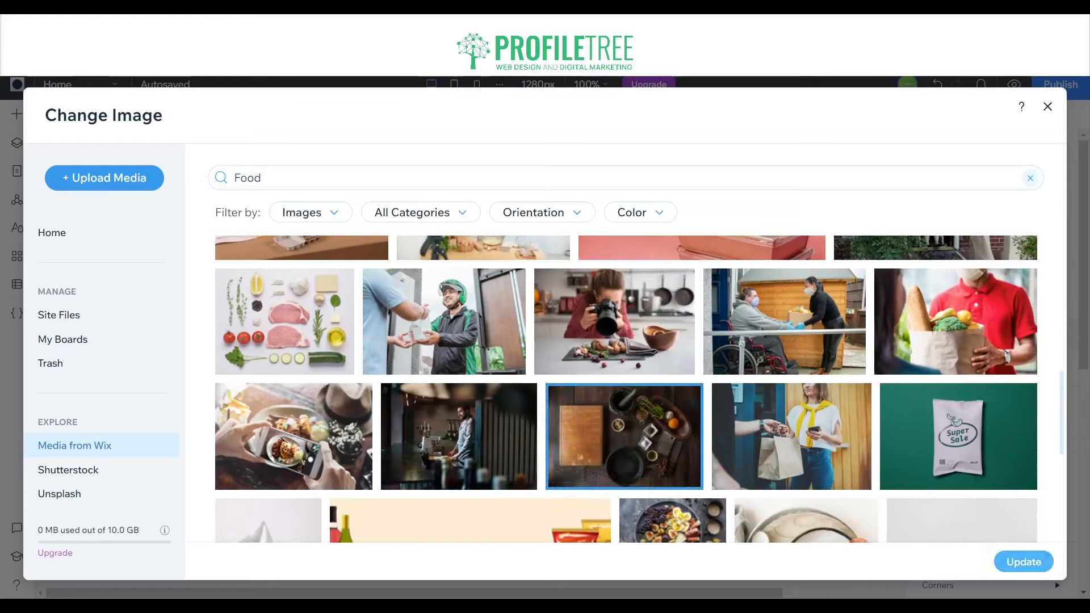
click(1023, 562)
Step: Start replacing the about section's photo of a man and search the Wix media for "Cooking team"
scroll(227, 346, up, 4)
scroll(505, 357, up, 3)
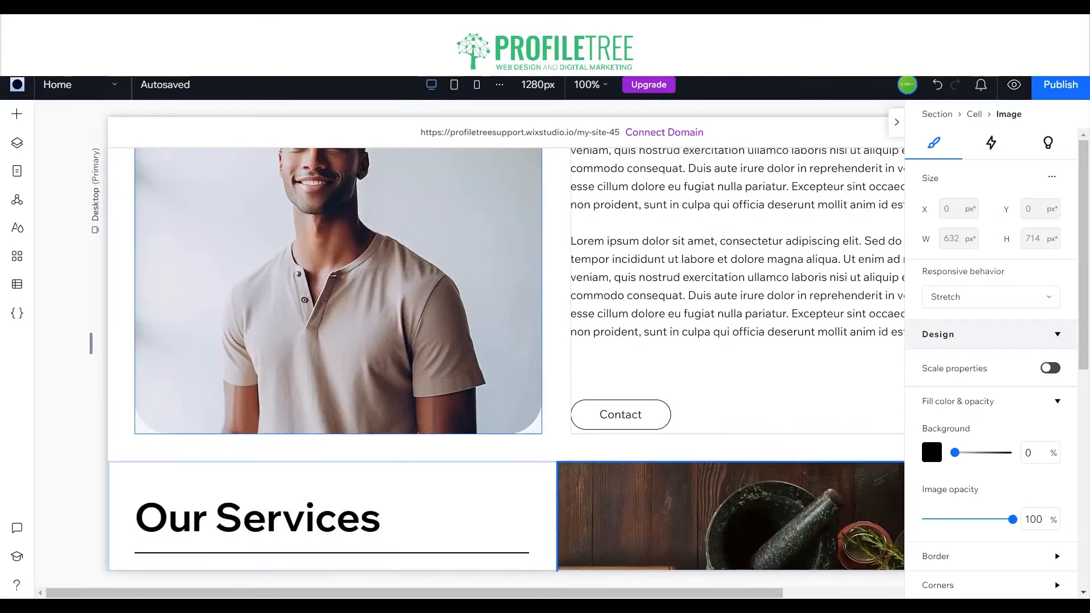
click(290, 227)
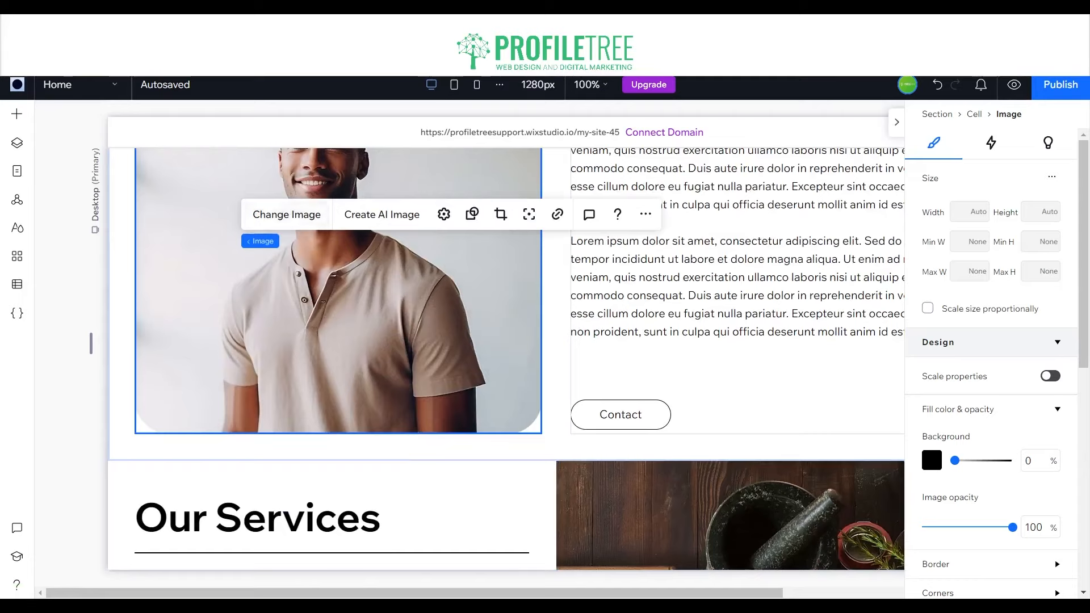
click(290, 214)
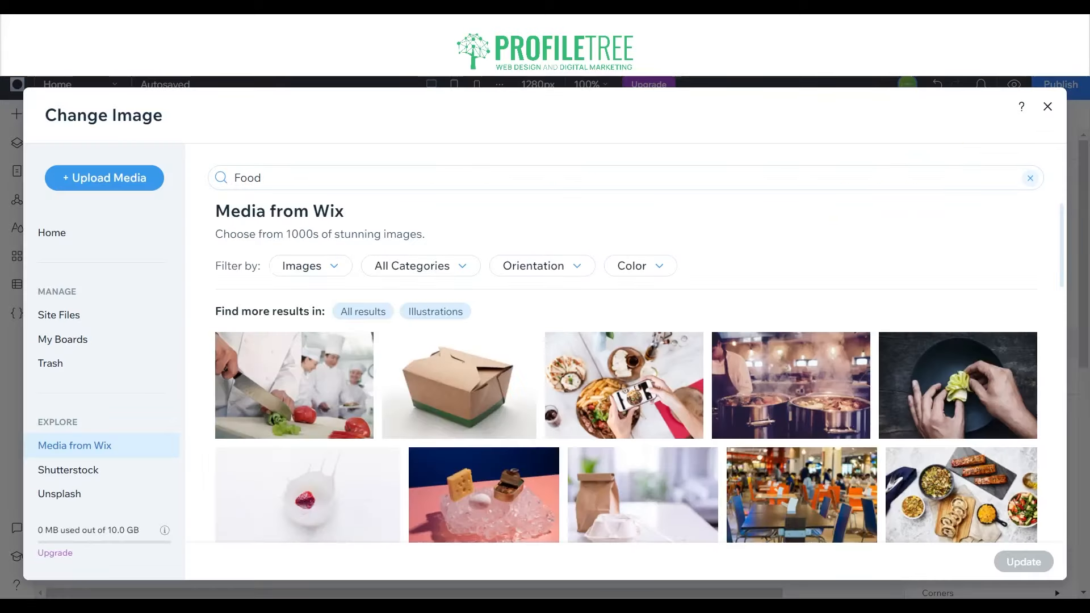
scroll(625, 397, down, 5)
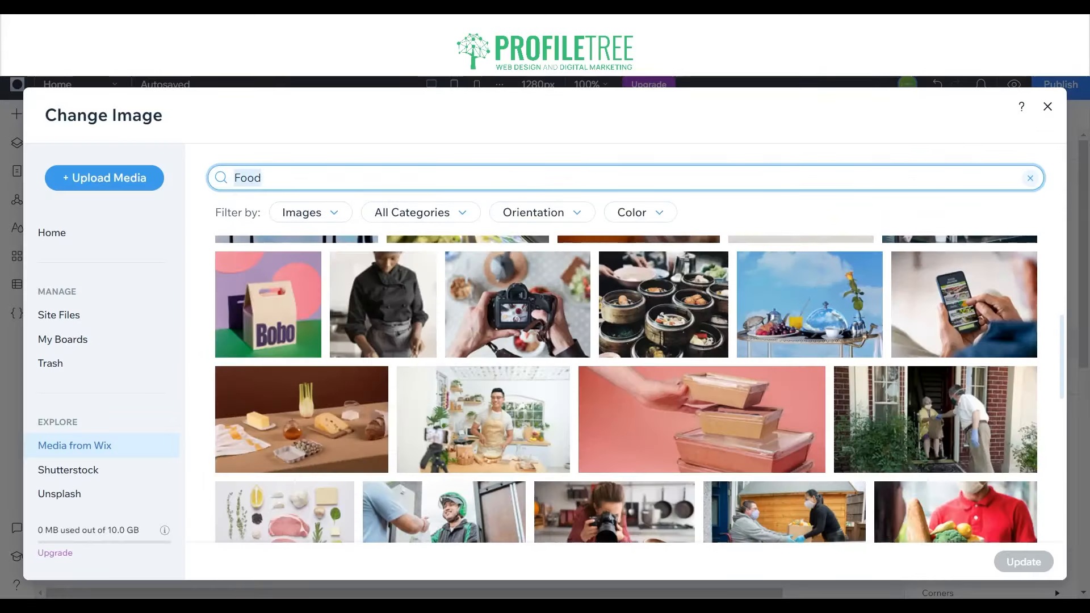
scroll(614, 398, down, 3)
text(C)
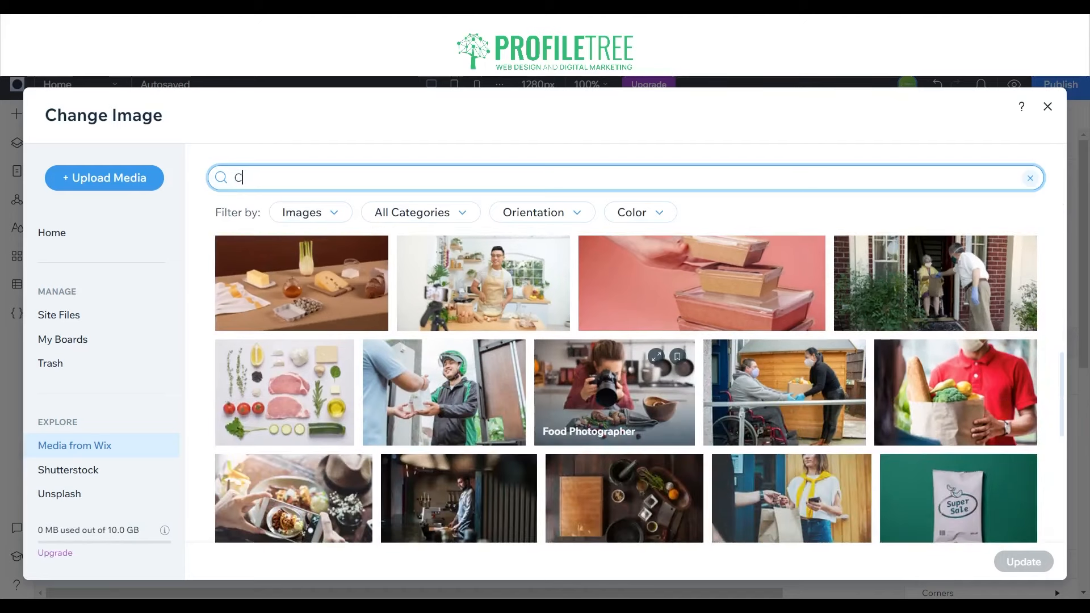
text(ooking team)
key(Return)
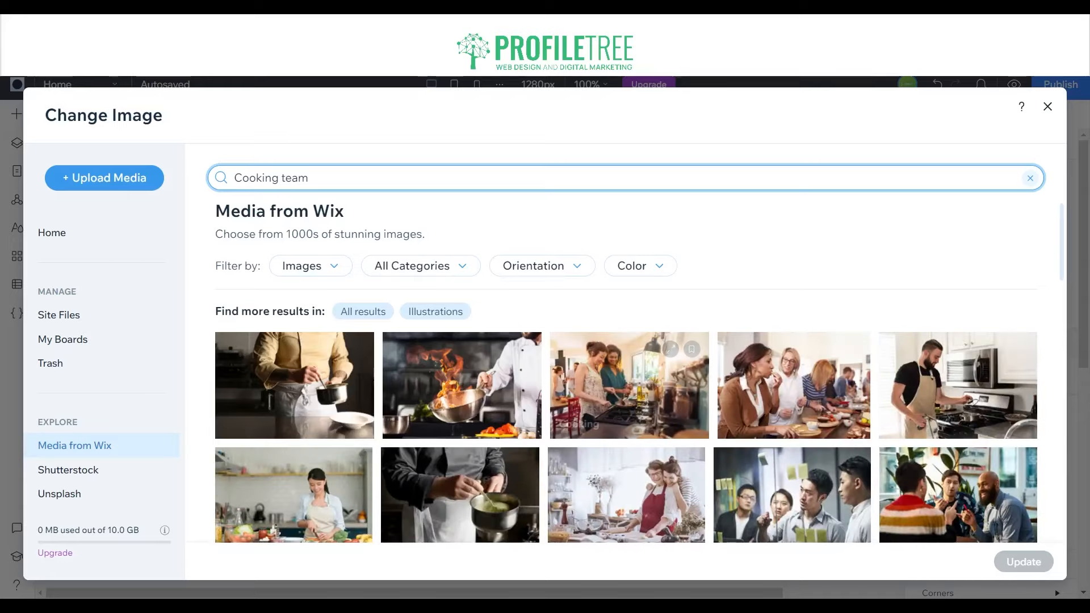
scroll(625, 398, down, 1)
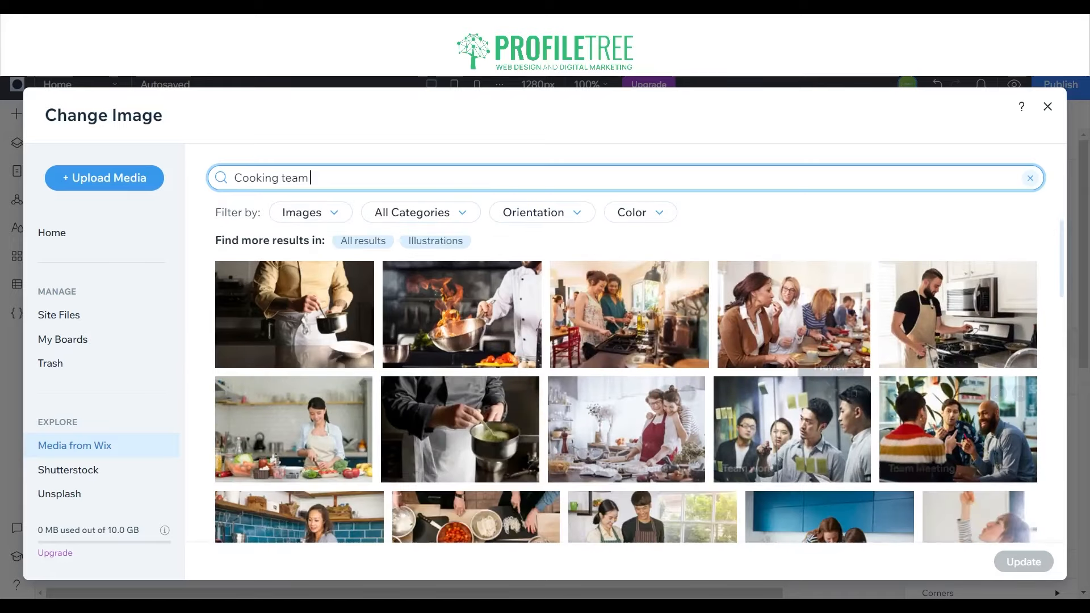
scroll(348, 268, down, 5)
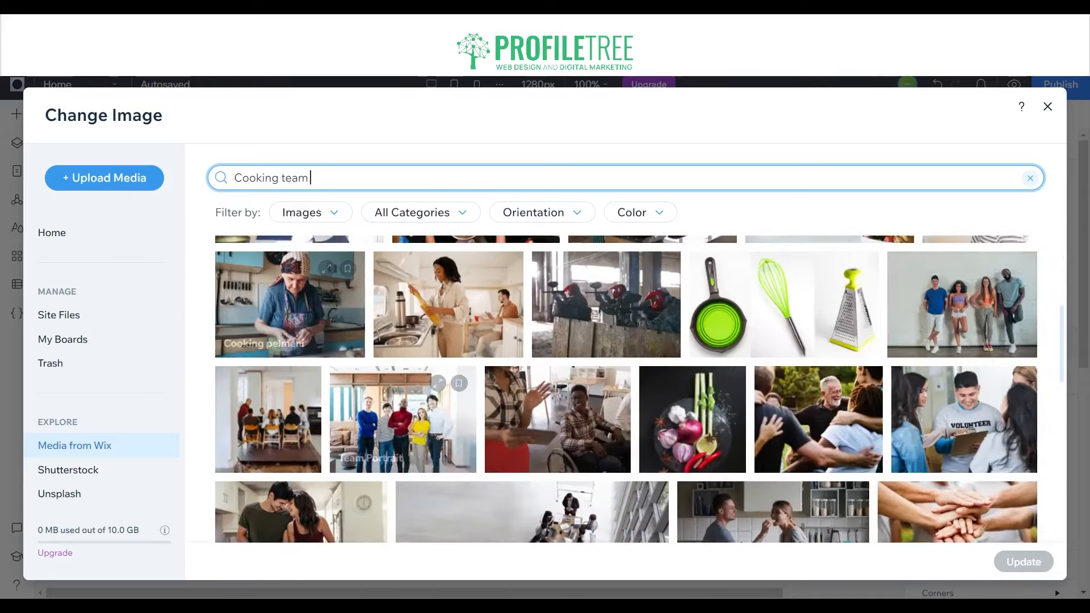
Step: Replace the about section's photo with the smiling chef in a black cap and apron from the Wix media "chef" results
click(341, 178)
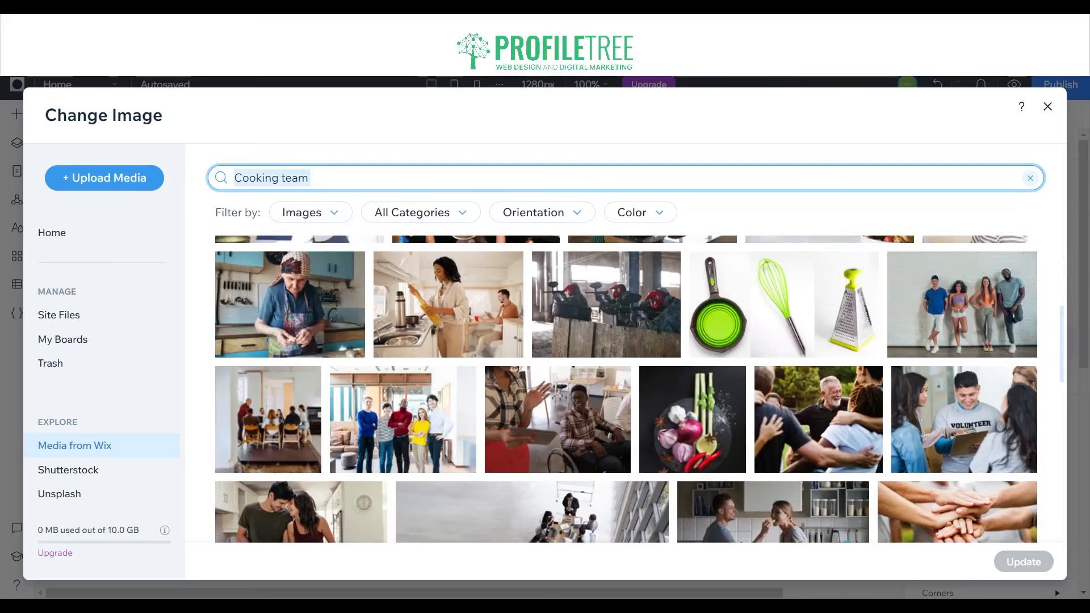
text(chef)
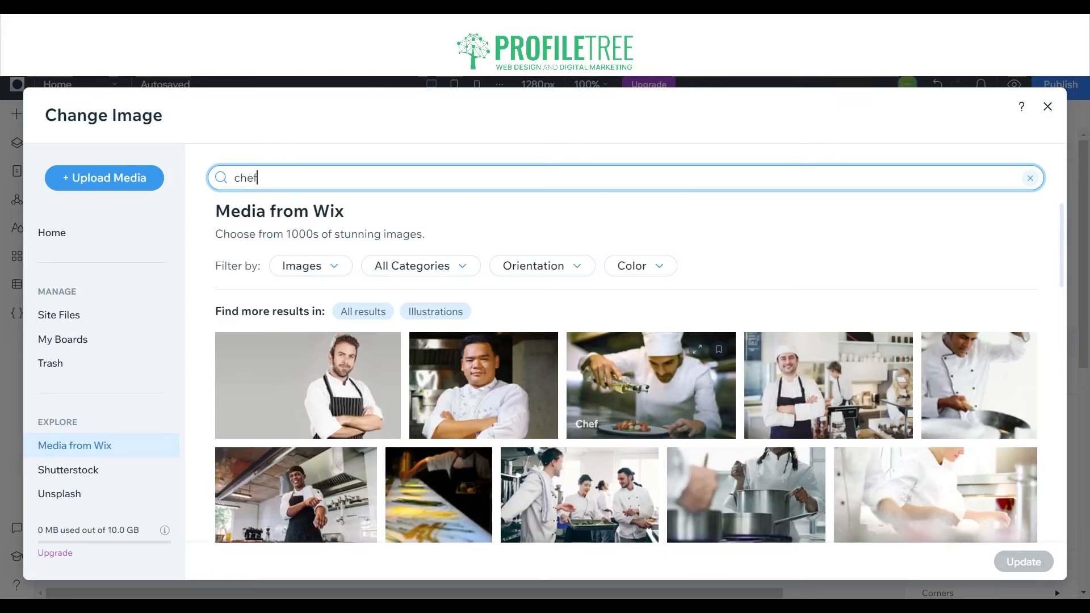
scroll(295, 429, down, 1)
click(295, 429)
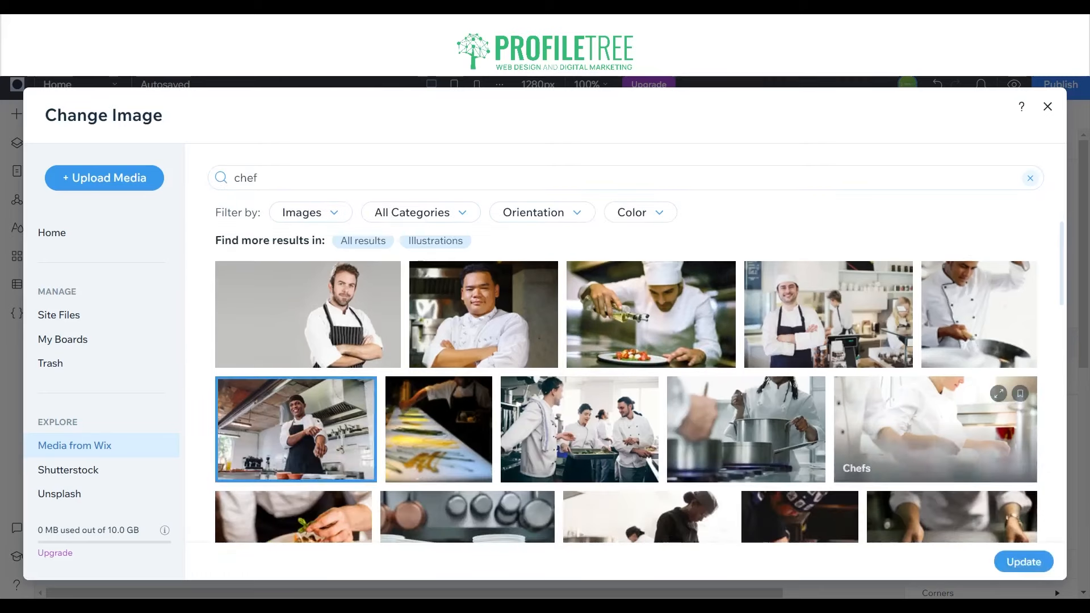
click(1024, 562)
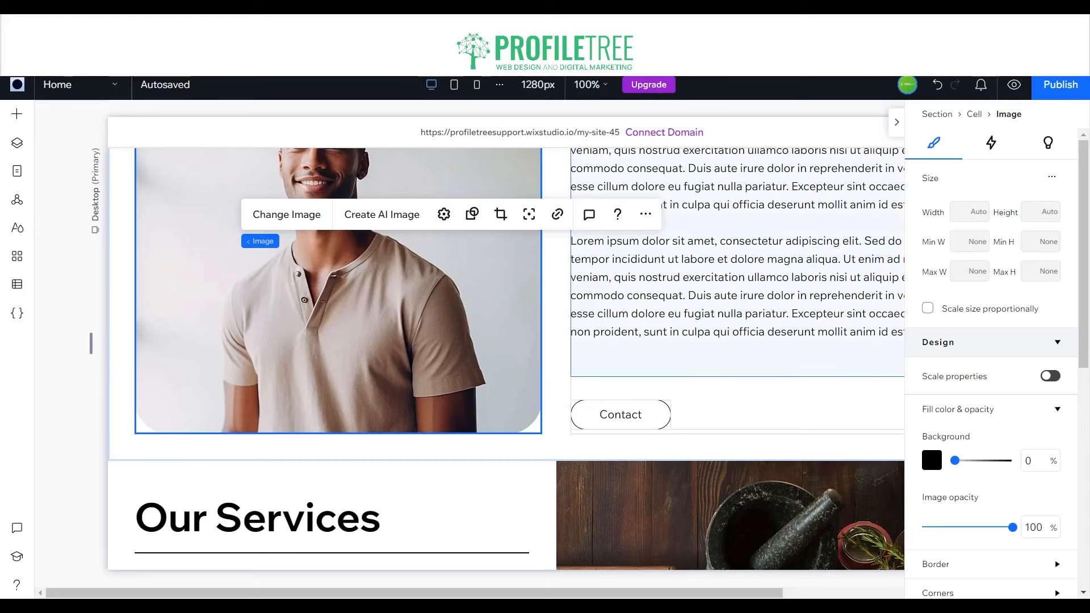
scroll(398, 363, up, 2)
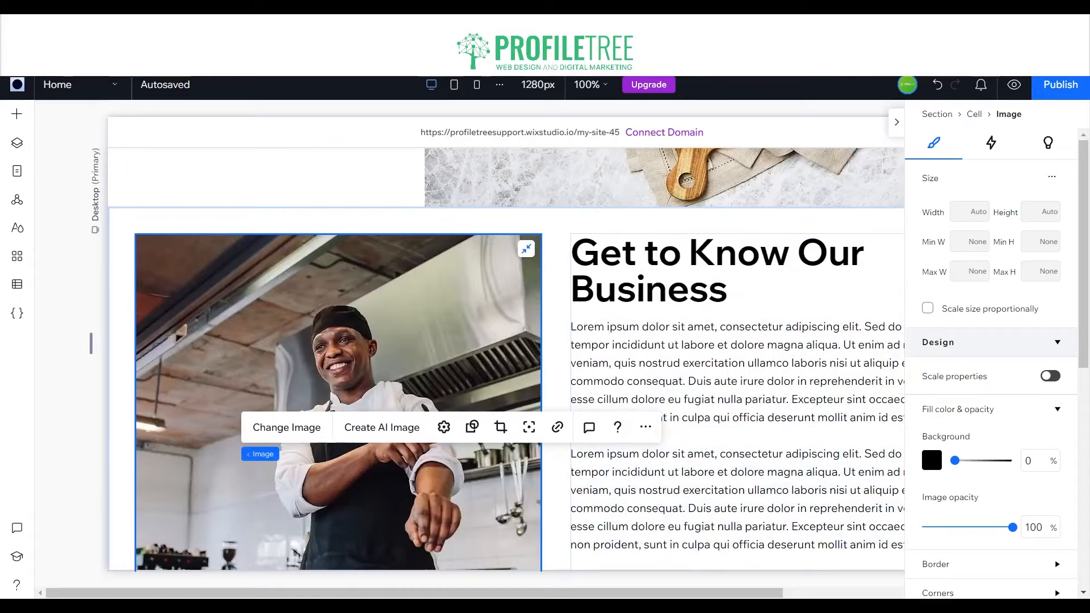
scroll(332, 397, down, 10)
scroll(333, 364, up, 5)
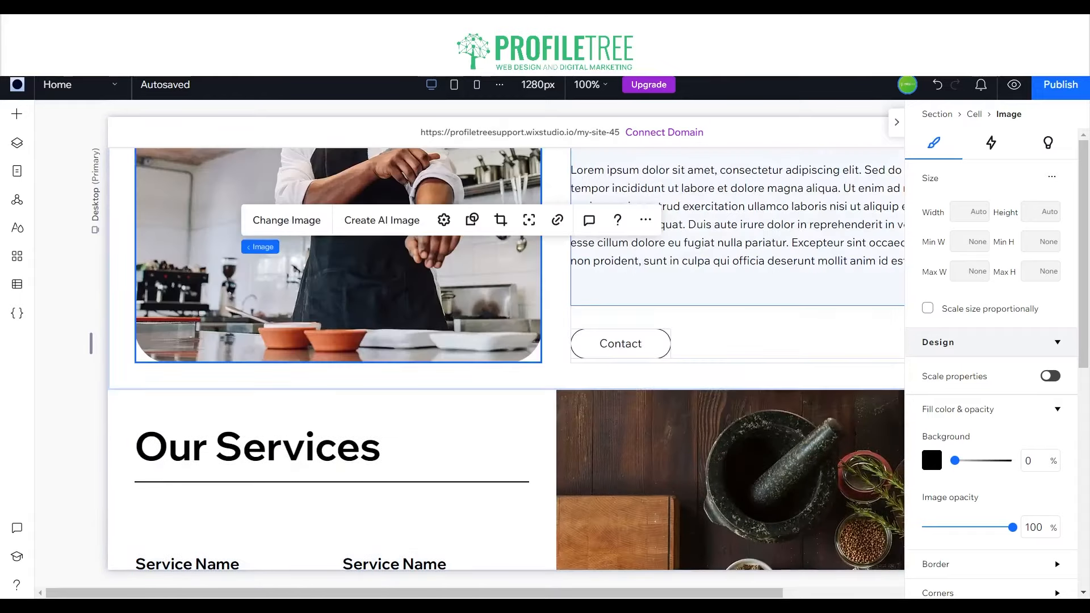
Step: Unlink the corners of the Our Services photo and set its top-left and bottom-left radii to 10 px
click(897, 122)
scroll(784, 346, down, 5)
scroll(784, 346, up, 6)
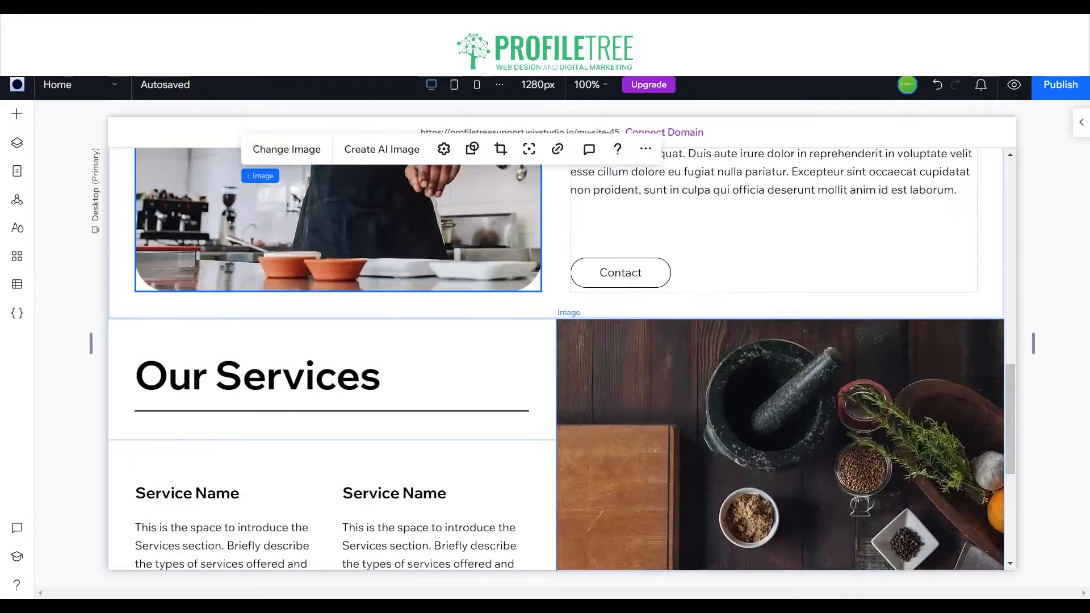
scroll(561, 359, down, 10)
click(783, 339)
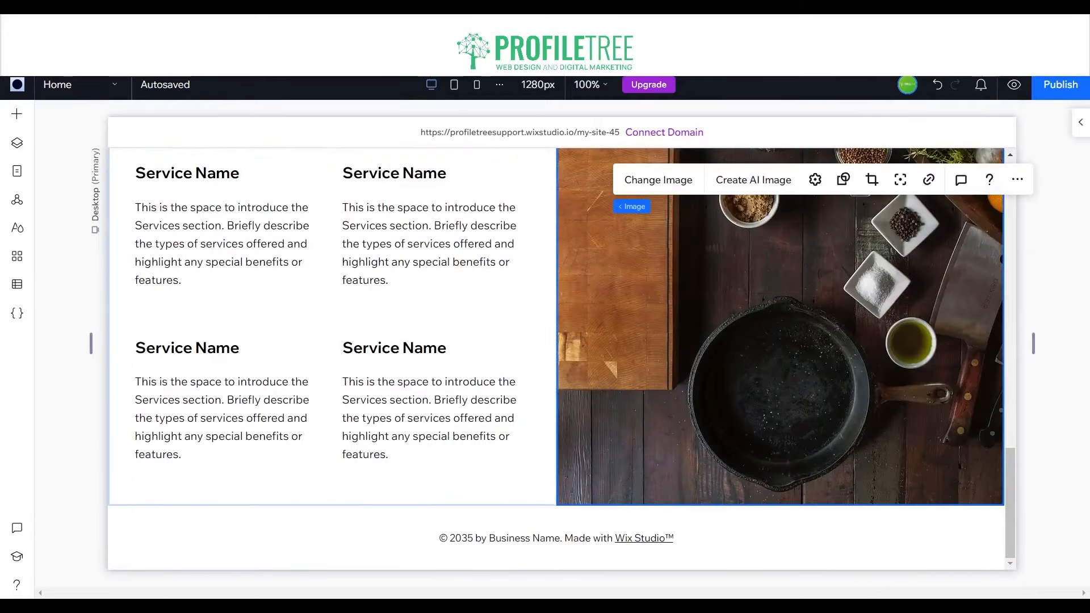
click(1081, 122)
scroll(997, 368, down, 2)
click(994, 414)
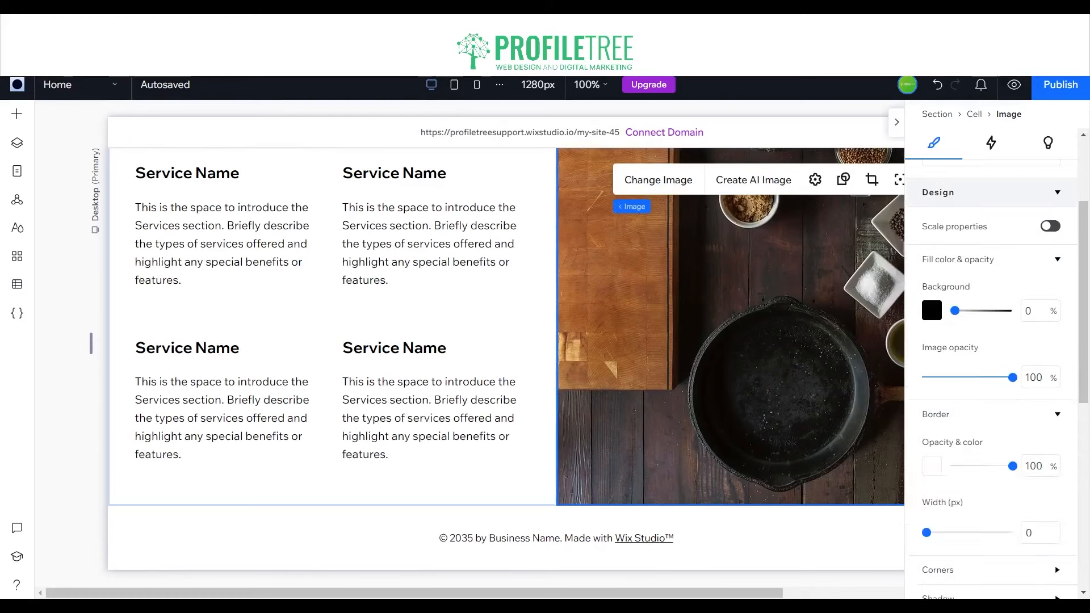
scroll(990, 369, down, 2)
click(991, 428)
scroll(991, 398, down, 2)
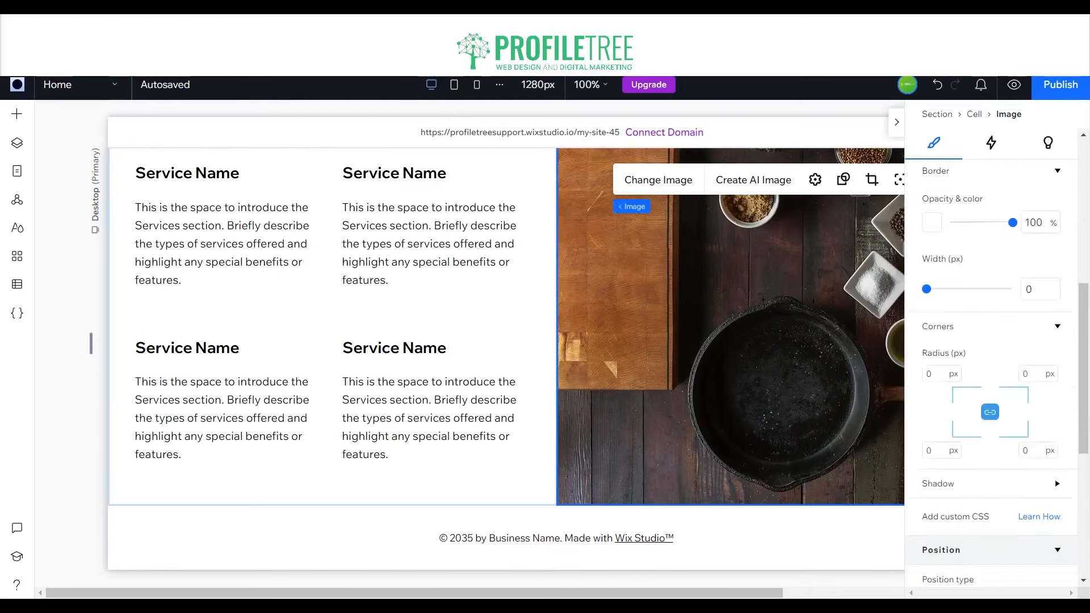
click(937, 334)
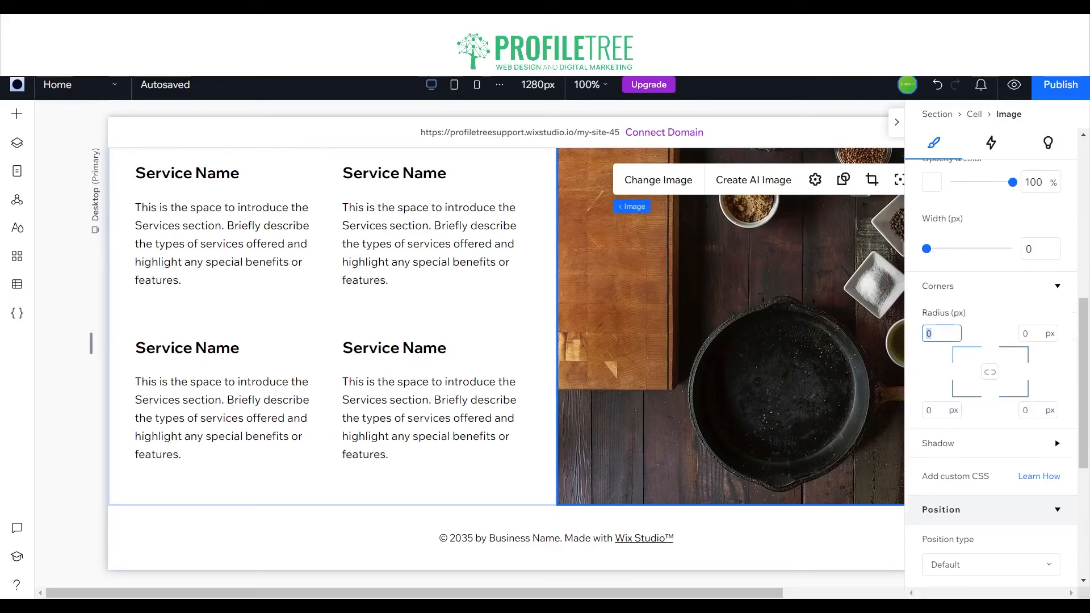
text(10)
click(937, 410)
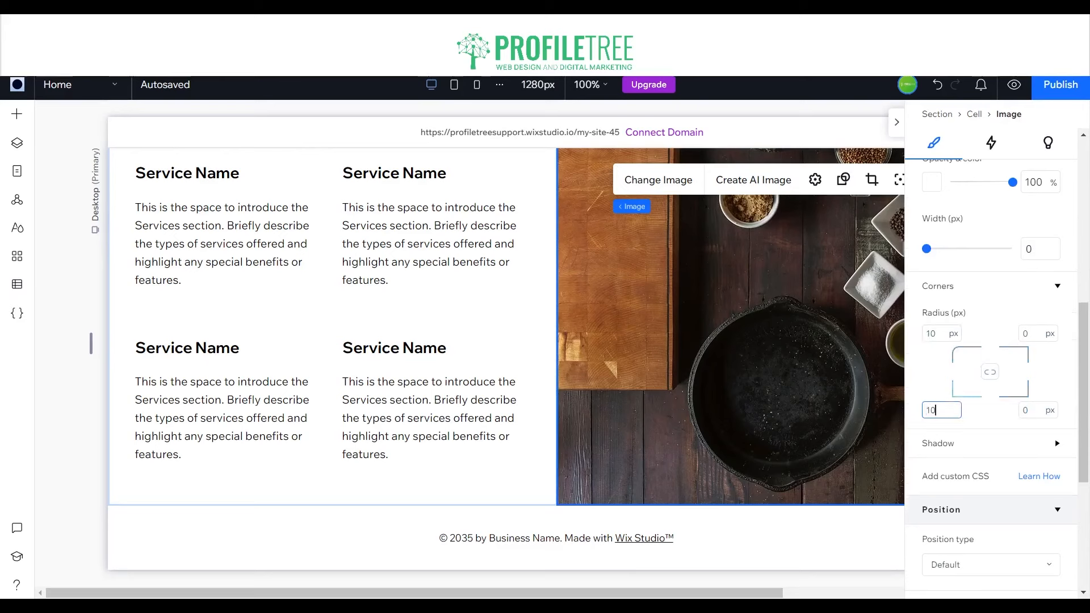
click(506, 467)
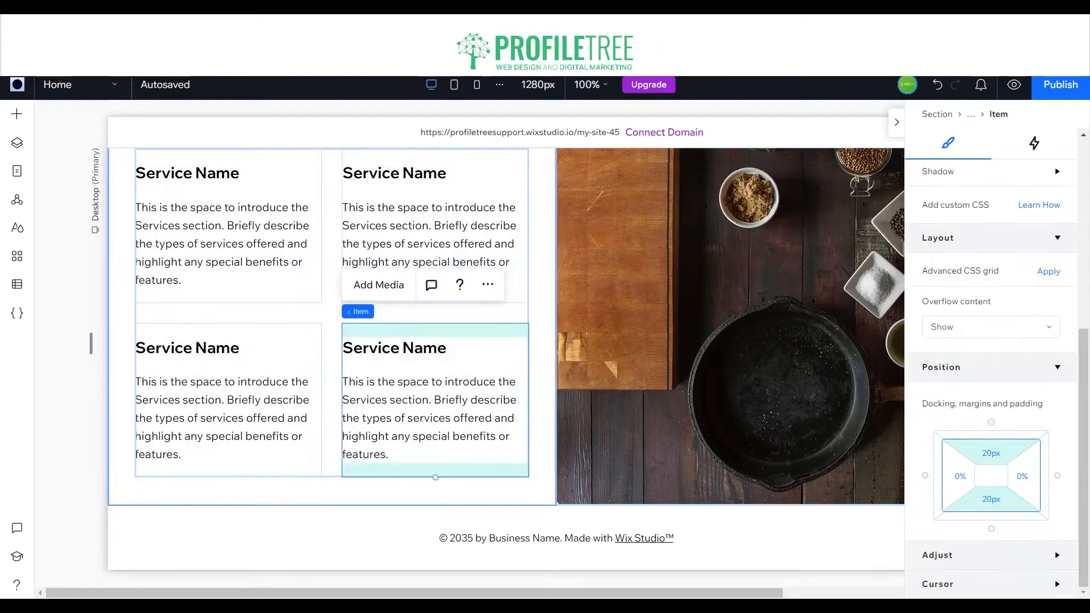
Step: Check the corner radius settings of the about section's chef photo
scroll(505, 360, up, 5)
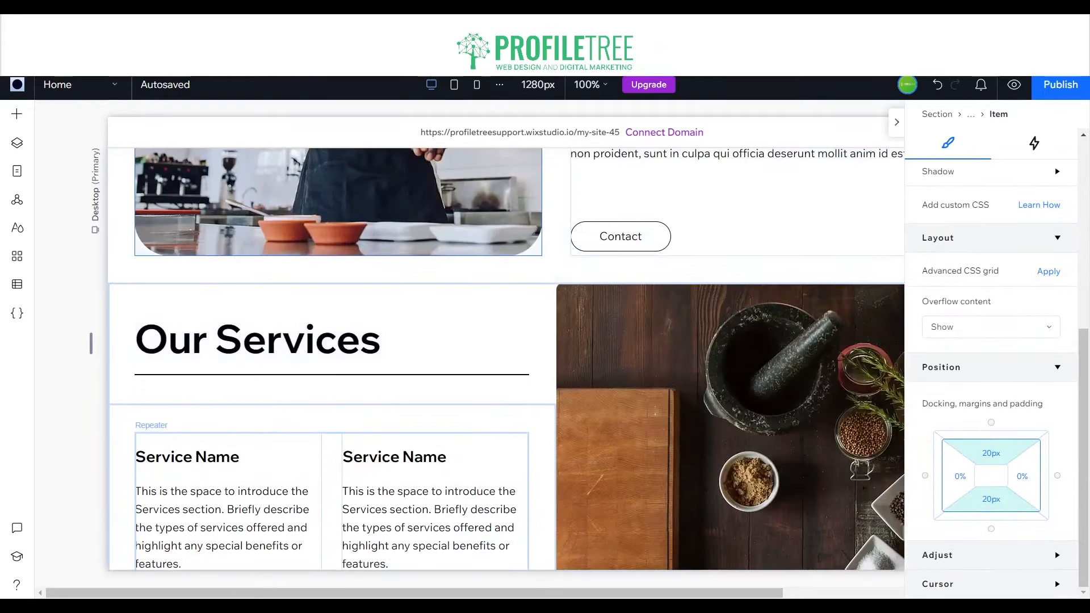
click(400, 232)
scroll(987, 392, down, 1)
scroll(991, 386, up, 5)
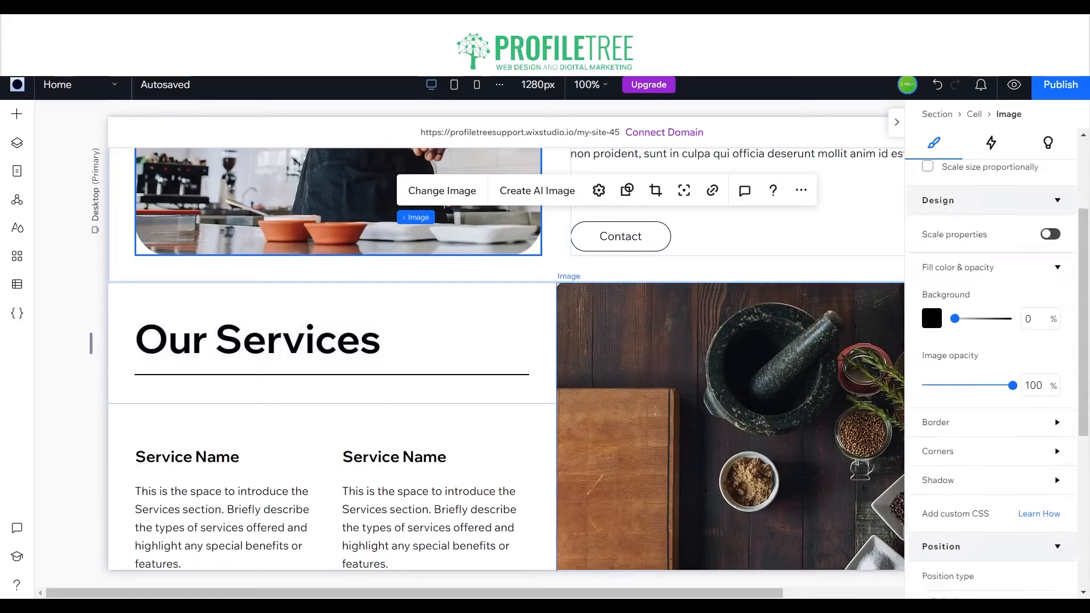
scroll(991, 386, down, 1)
click(1057, 424)
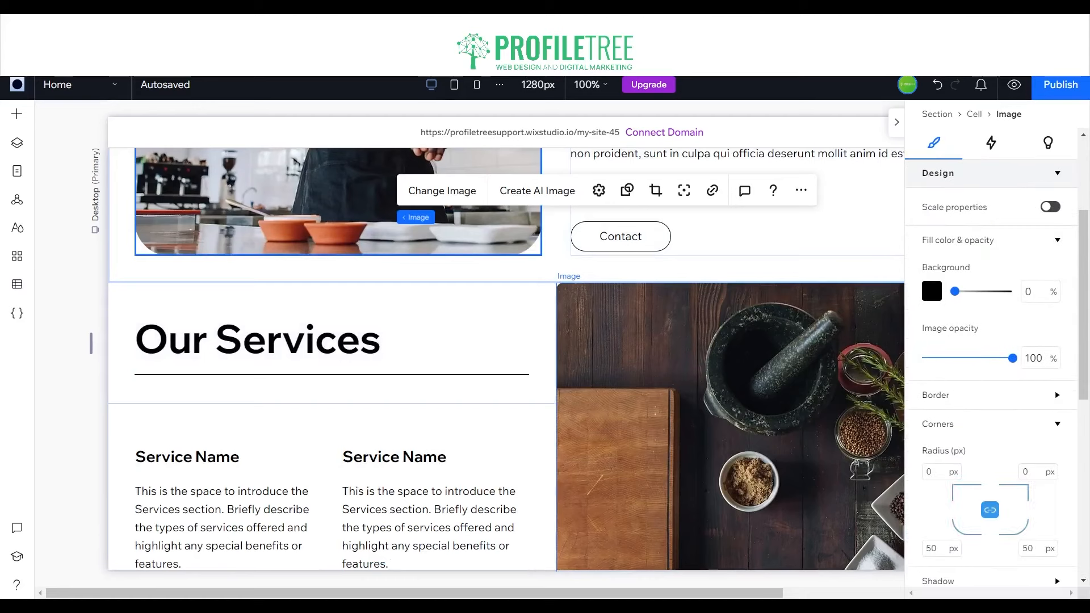
scroll(730, 392, down, 1)
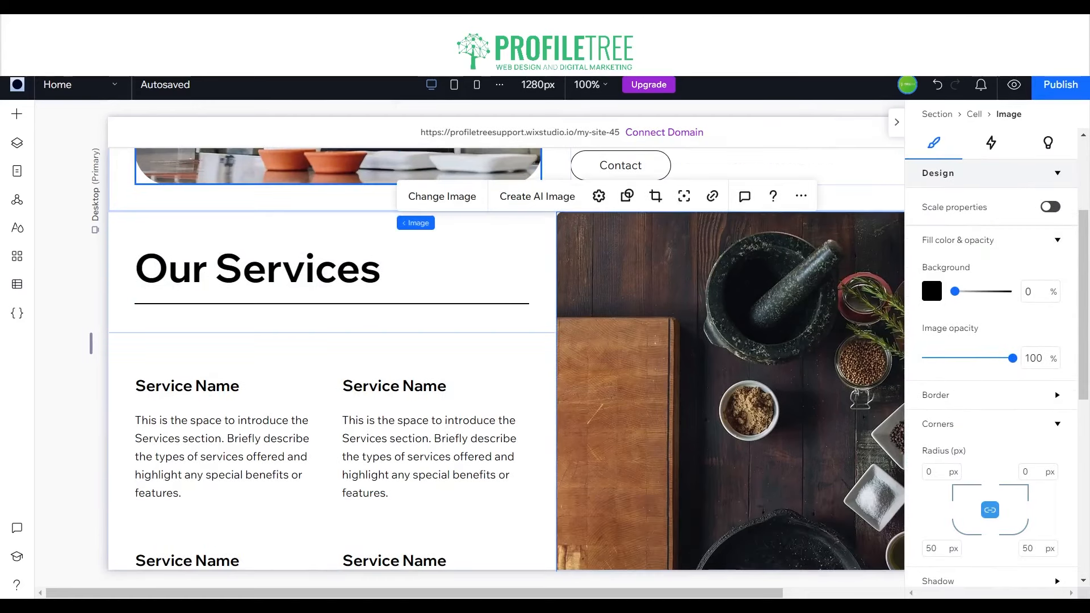
Step: With corners linked, set the Our Services photo's radii to 50 px on its left corners and 40 px on its right corners
click(592, 399)
click(1057, 416)
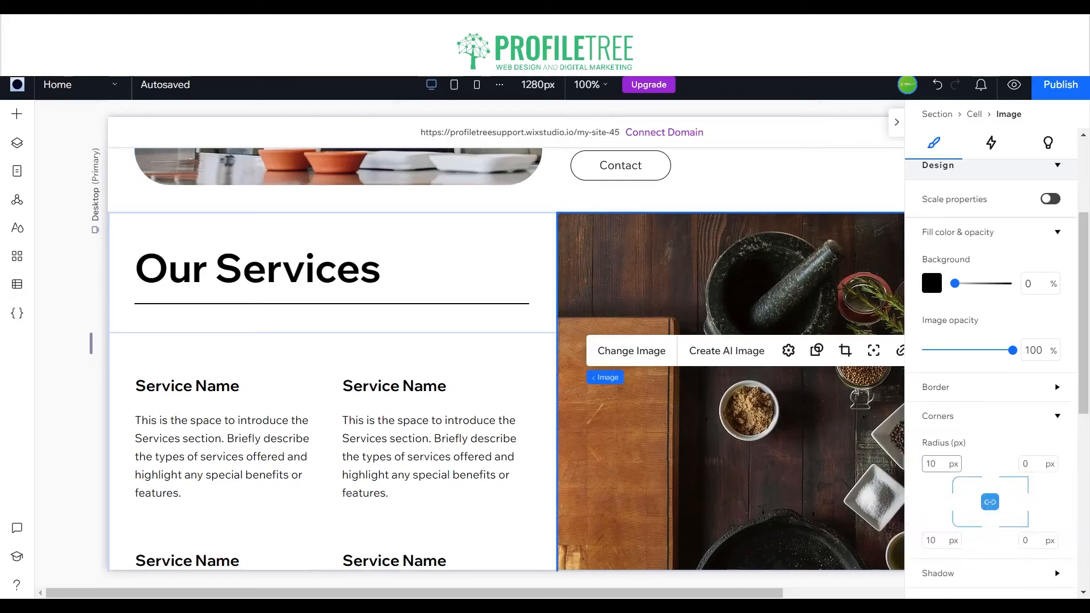
click(934, 464)
click(934, 540)
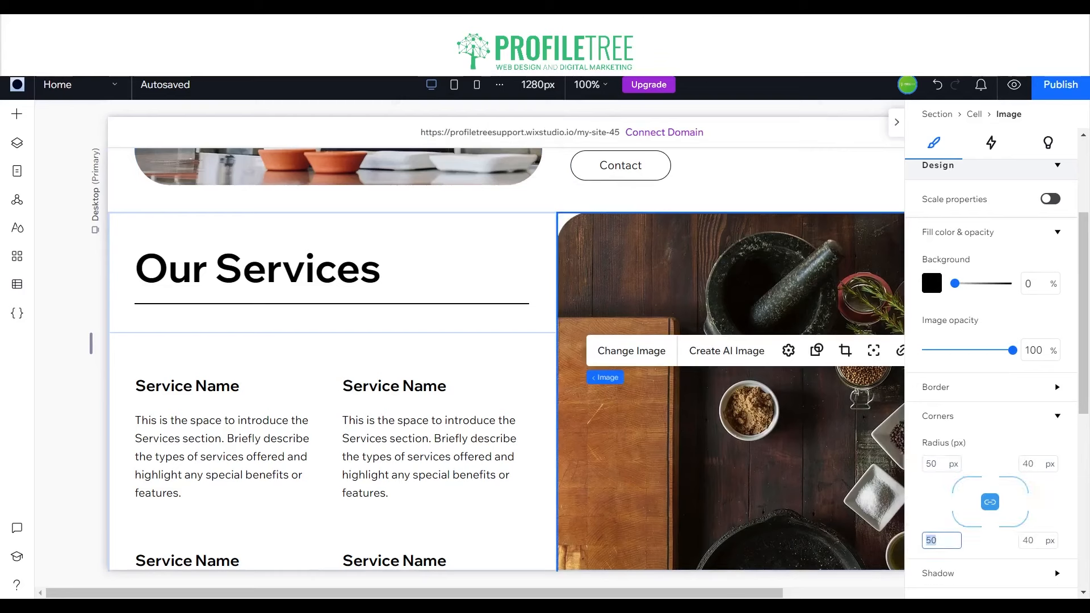
text(50)
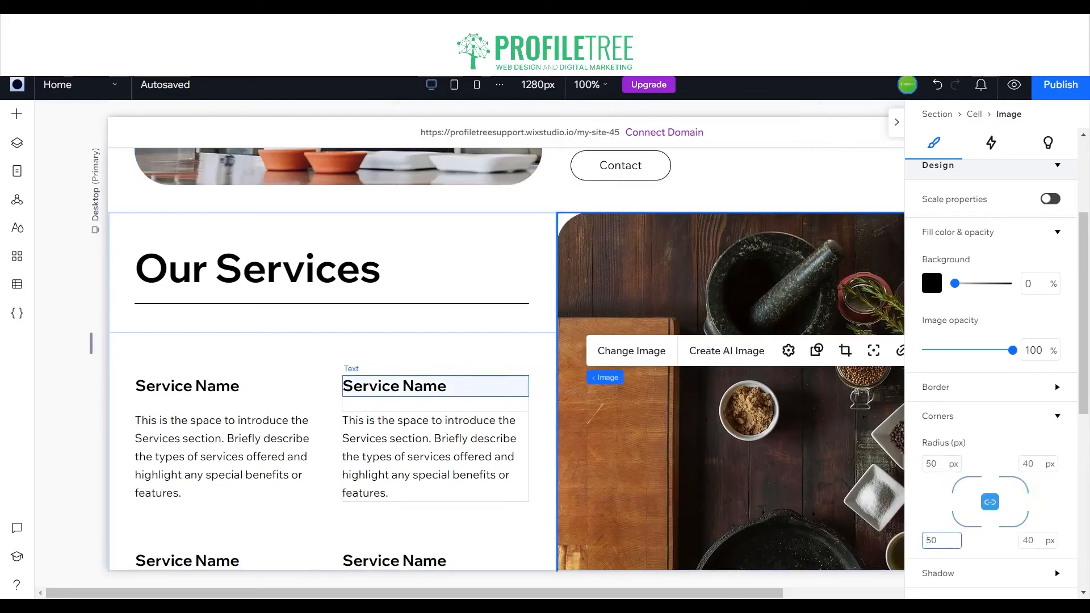
click(539, 358)
scroll(539, 358, down, 4)
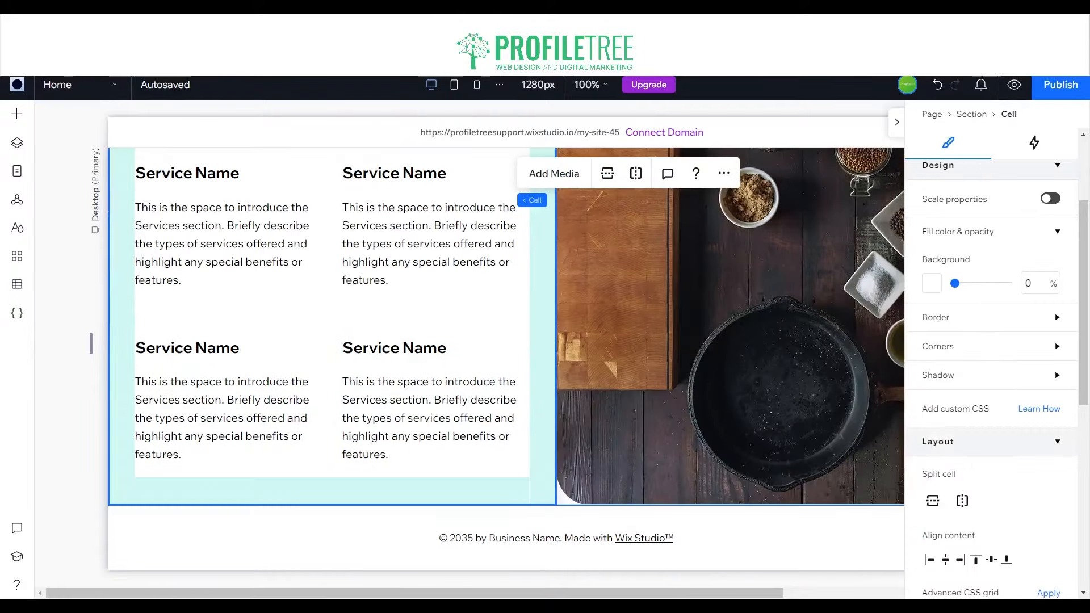
Step: Move the welcome section's column divider to the right to widen the text column and narrow the food image to about 605 px
scroll(540, 358, up, 15)
scroll(520, 357, up, 4)
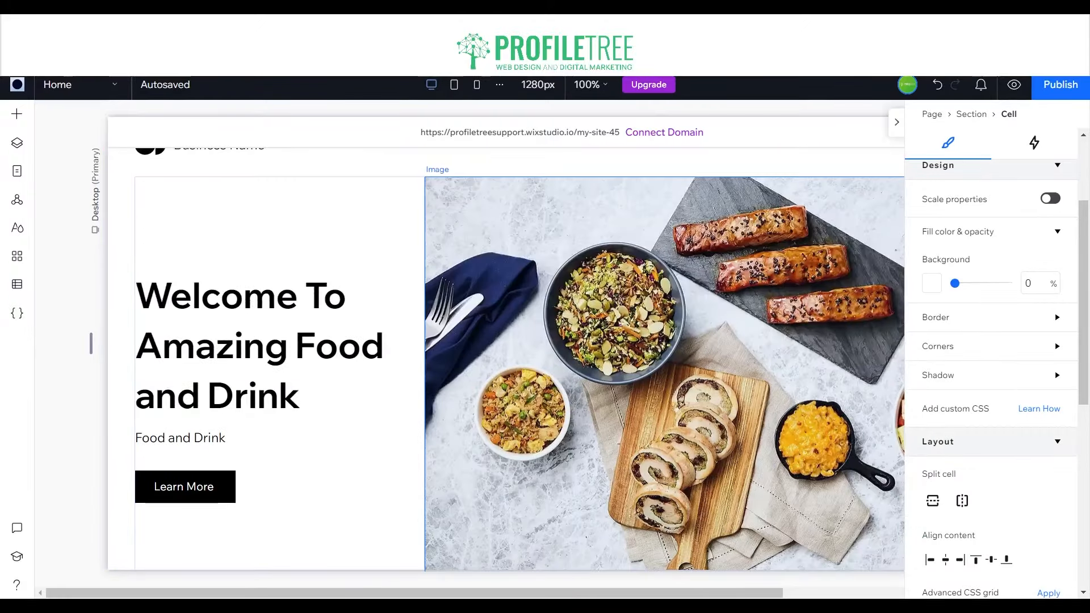
click(520, 358)
scroll(520, 357, down, 6)
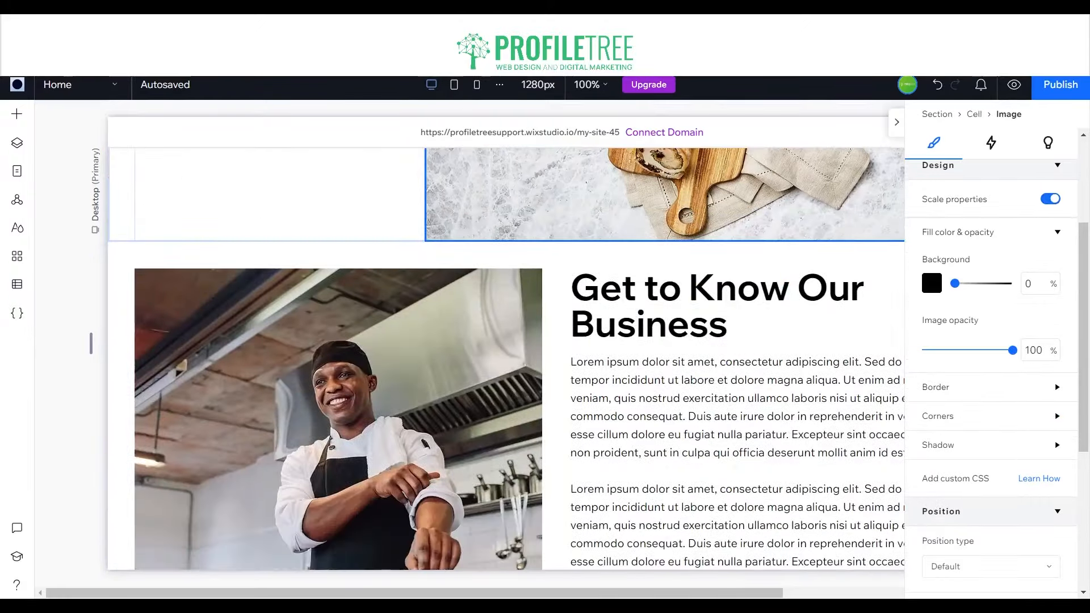
scroll(520, 358, down, 5)
scroll(520, 358, up, 9)
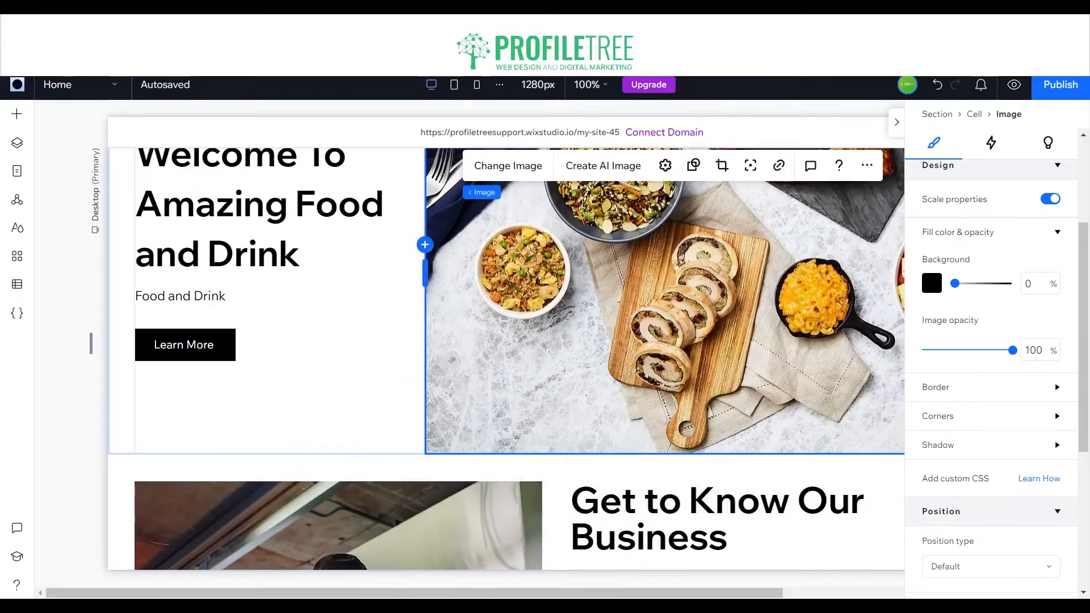
drag(425, 273, 576, 274)
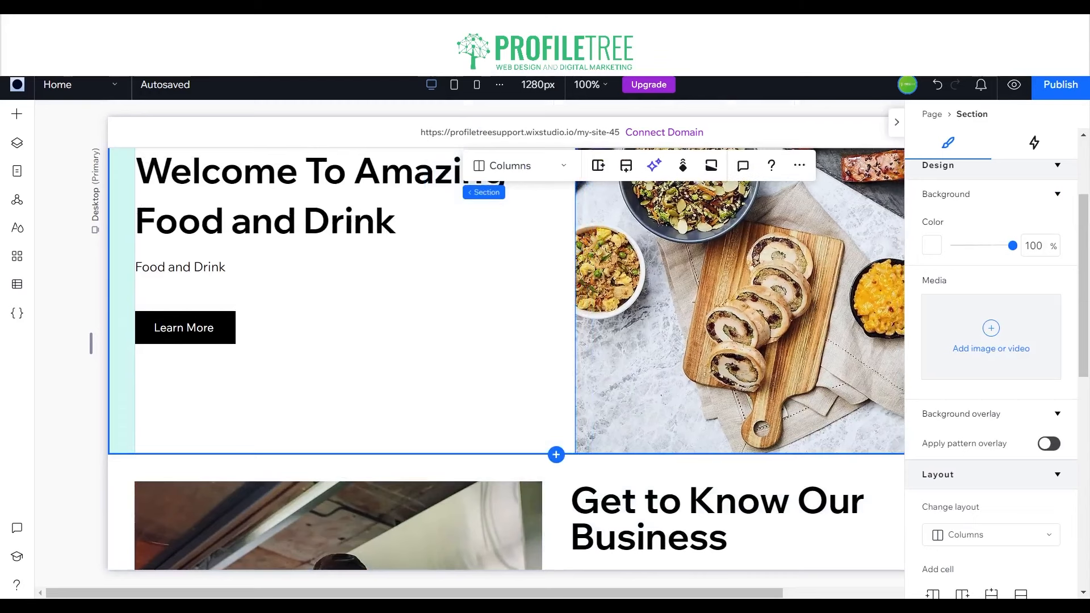
scroll(990, 363, up, 3)
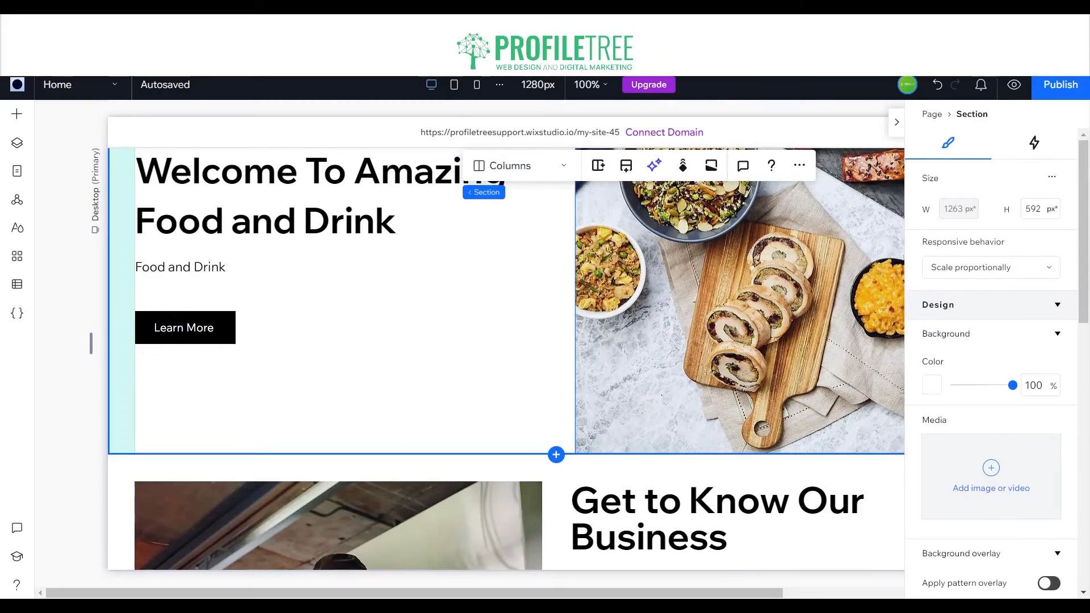
click(661, 395)
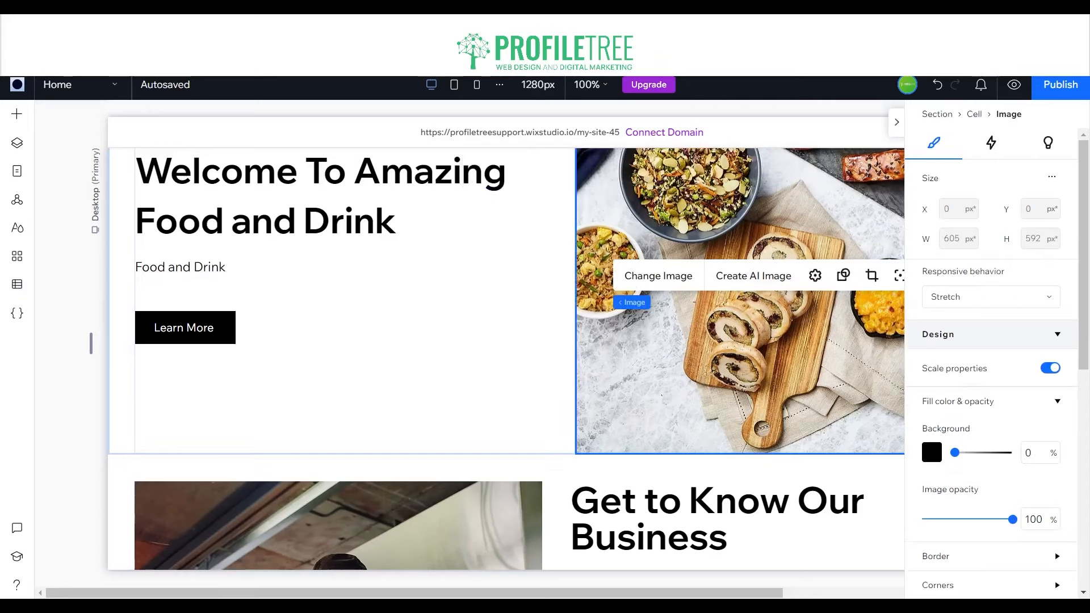
Step: Compare the width of the Our Services photo with that of the welcome section's food image
scroll(341, 357, down, 9)
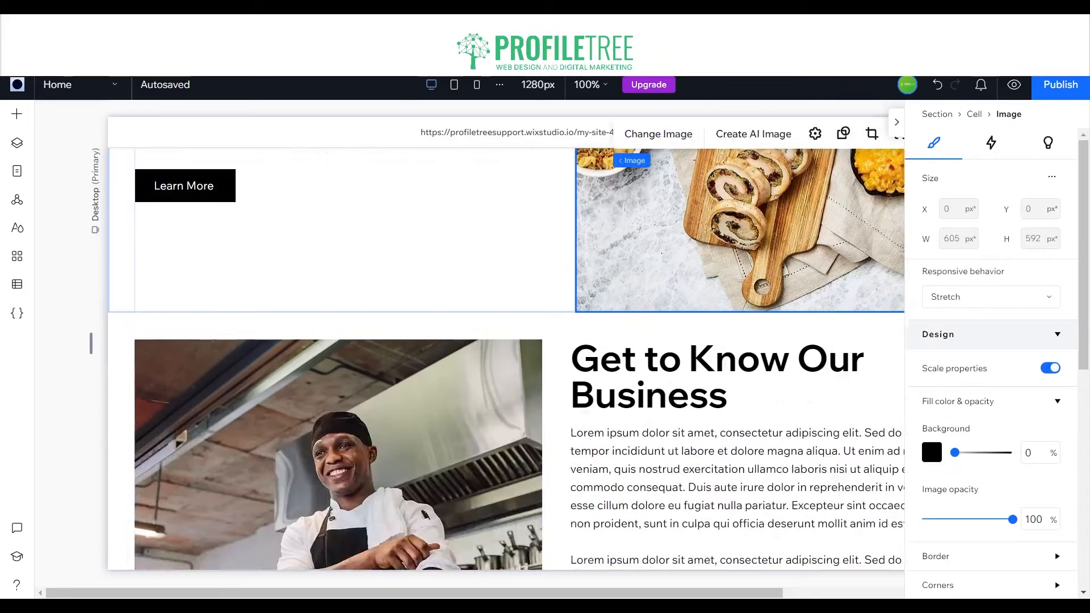
click(721, 395)
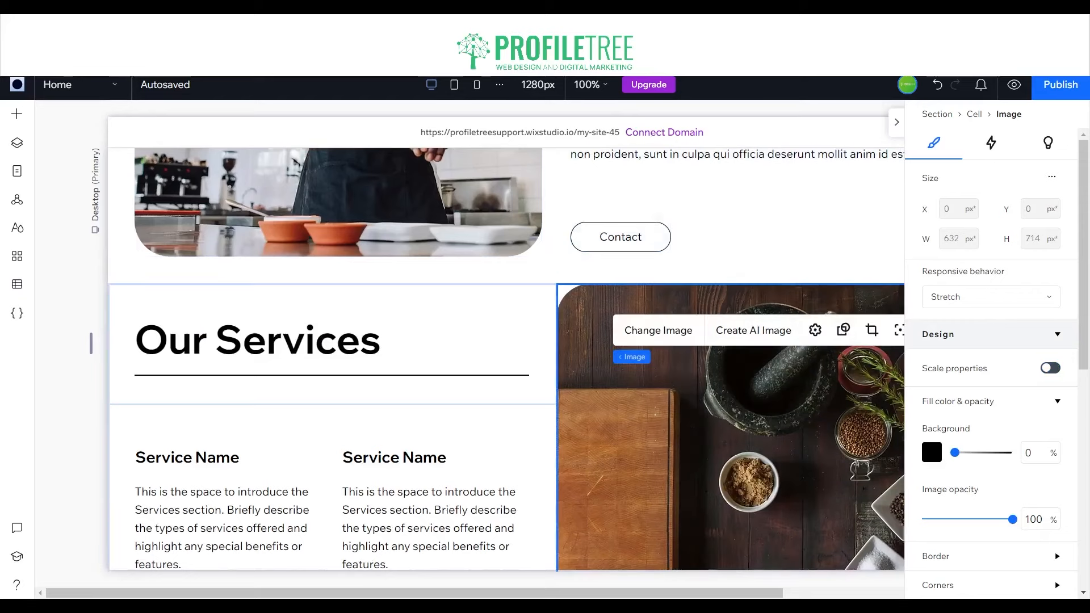
scroll(661, 363, up, 9)
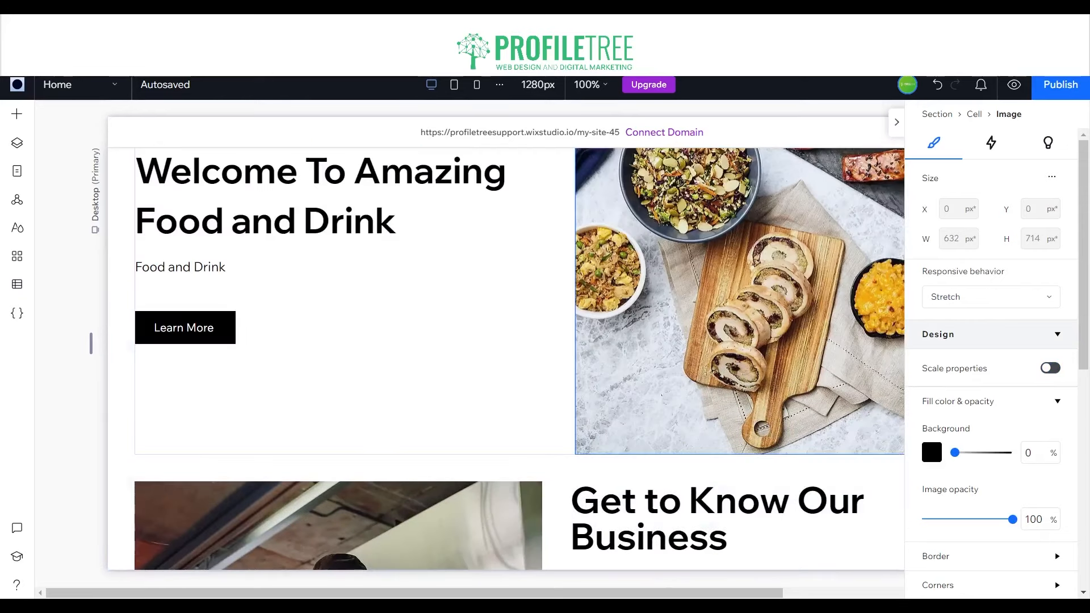
click(662, 396)
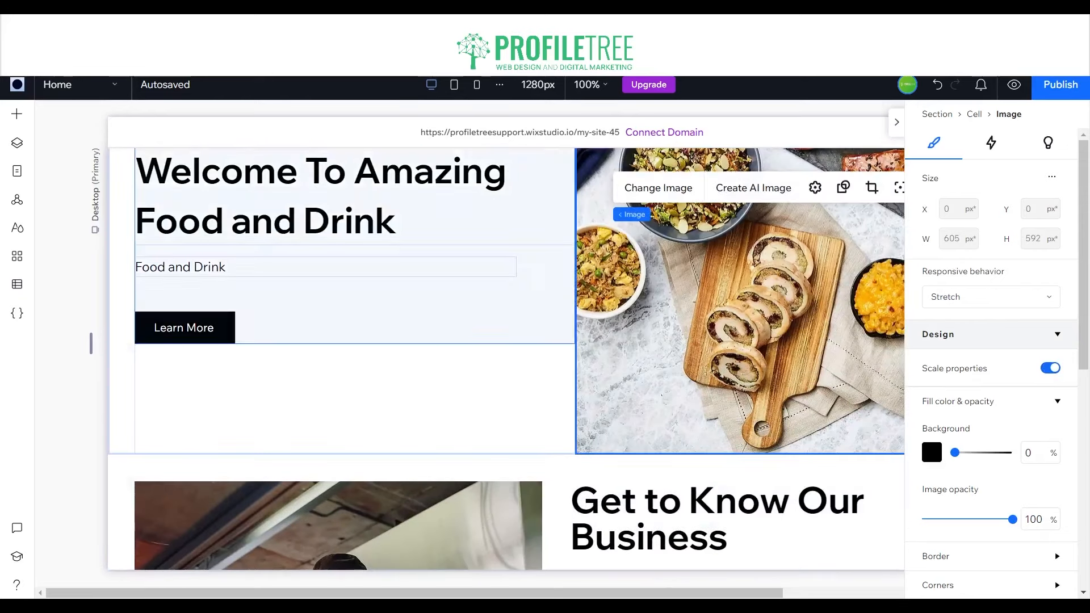
Step: Move the welcome section's column divider to the left to widen the food image to about 633 px
drag(575, 273, 567, 273)
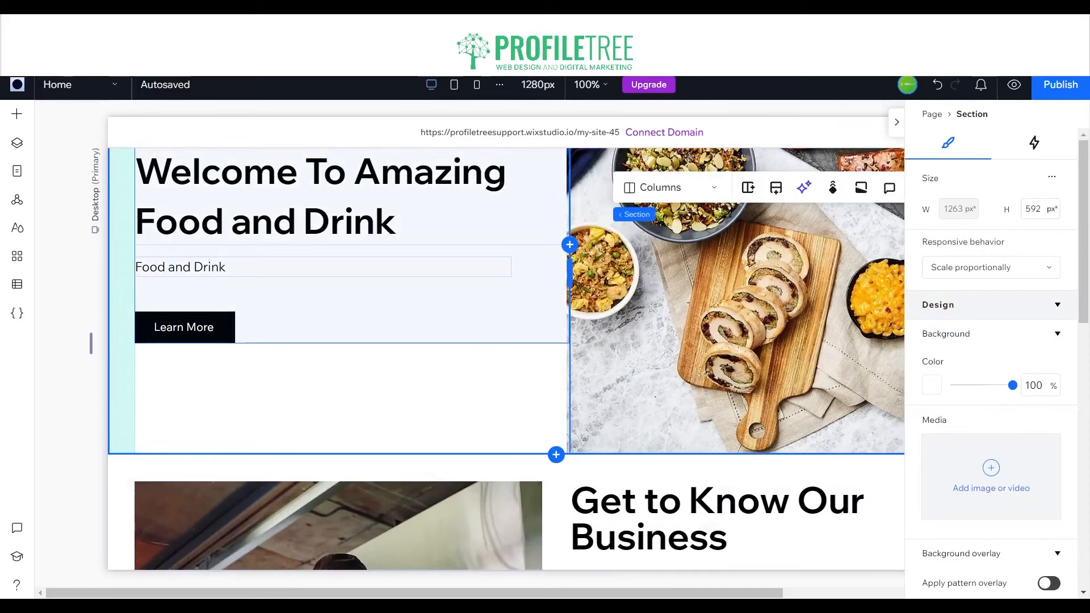
click(663, 335)
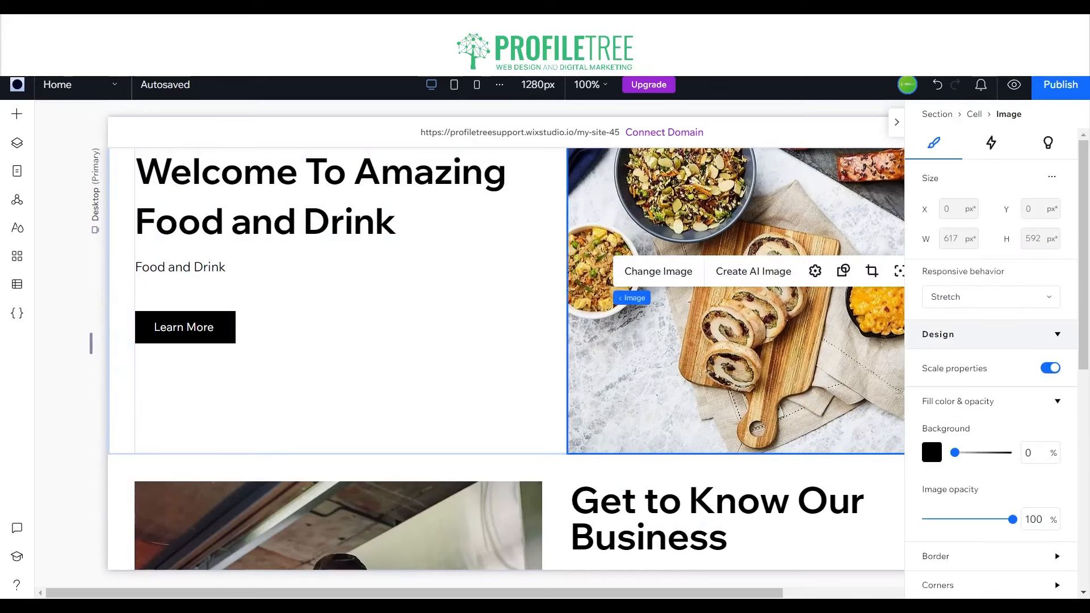
key(Delete)
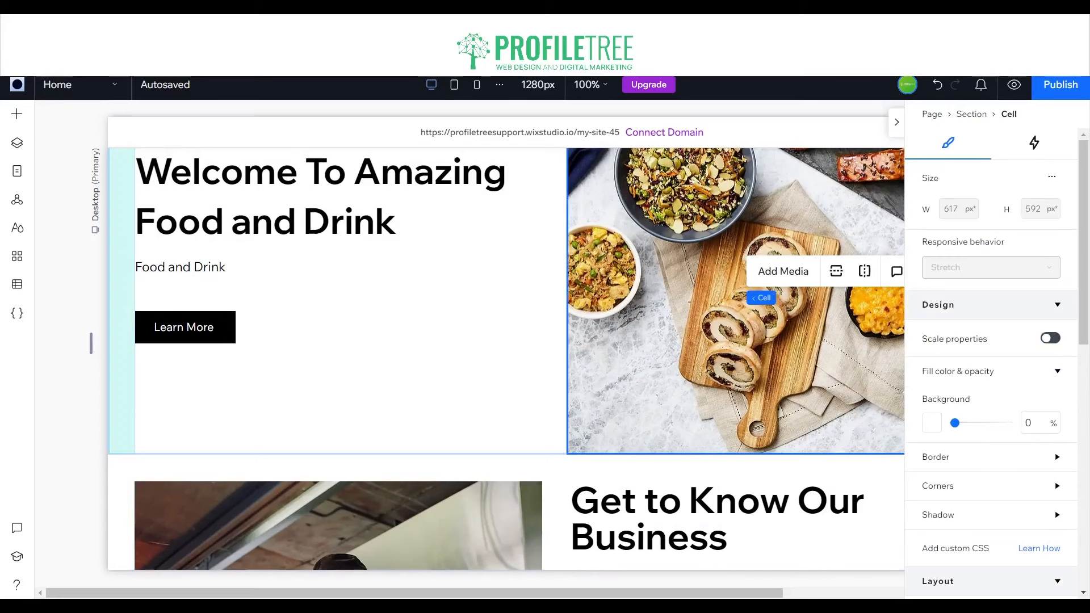
key(Escape)
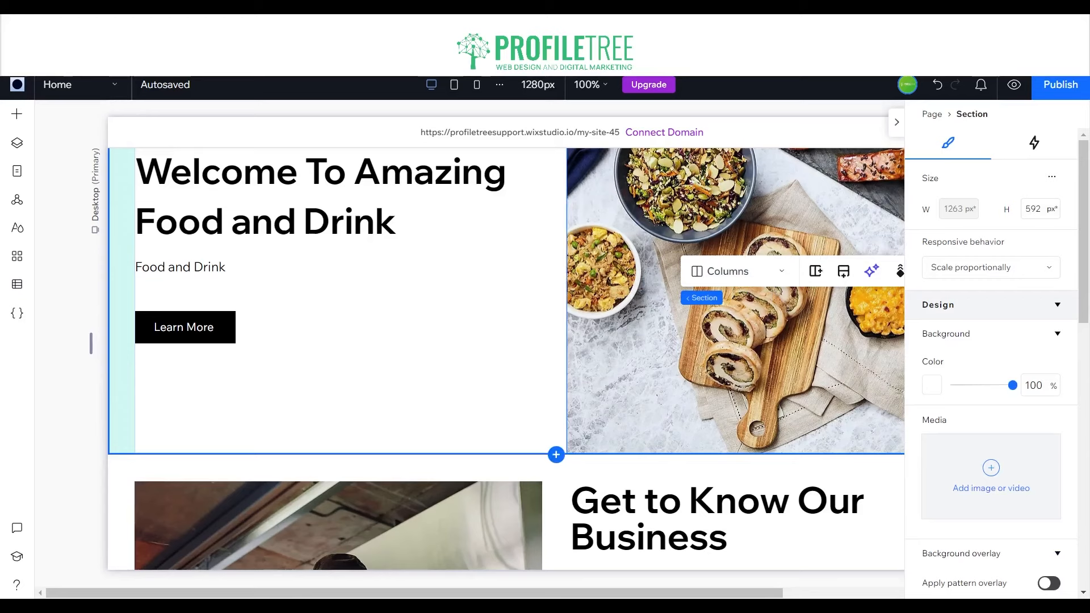
click(653, 284)
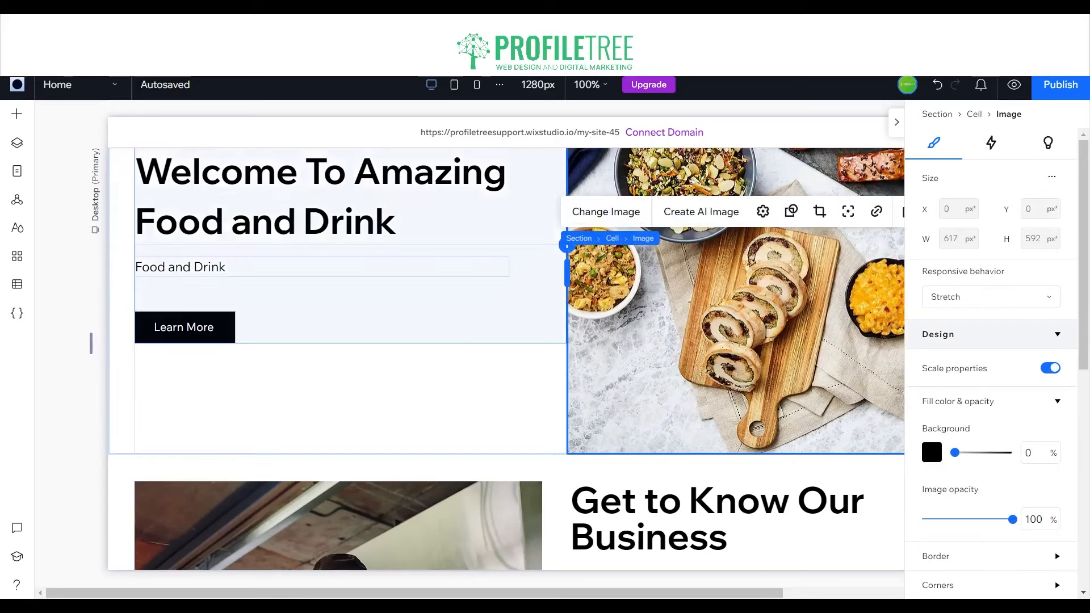
drag(567, 273, 558, 273)
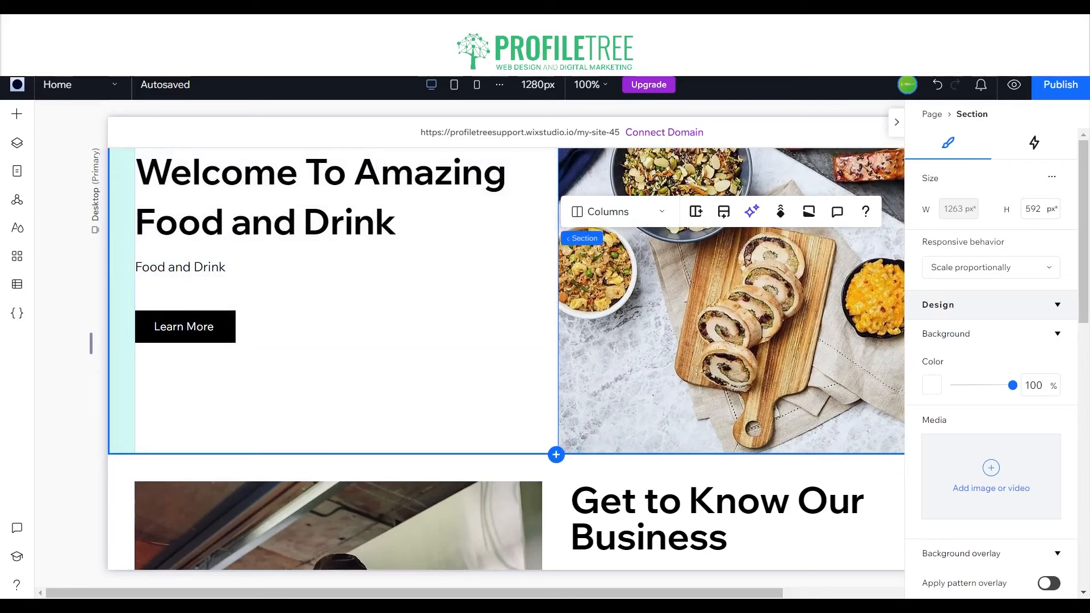
click(620, 375)
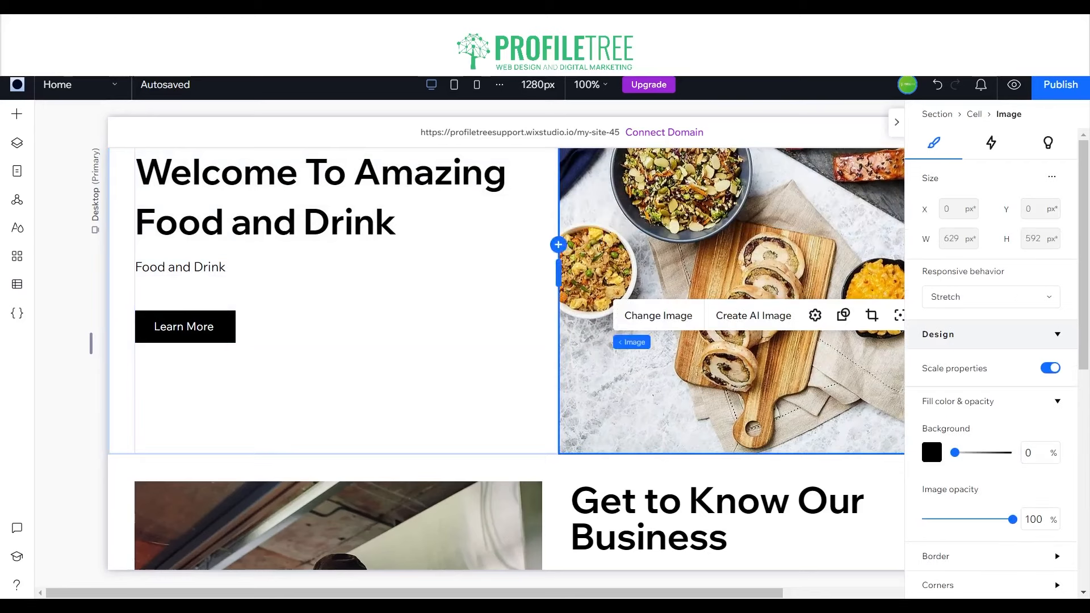
drag(558, 273, 556, 273)
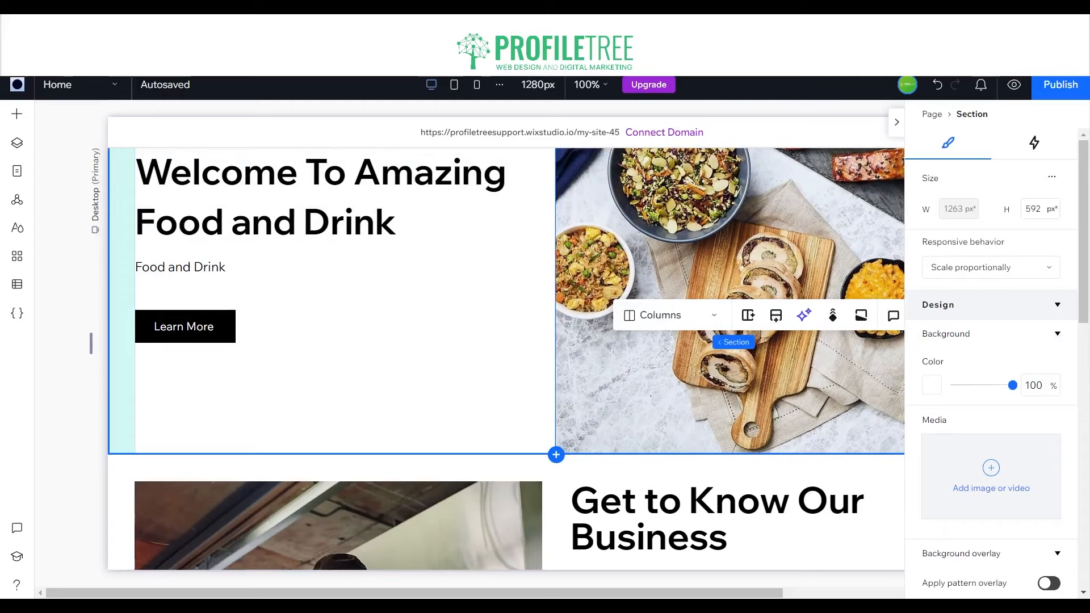
click(732, 284)
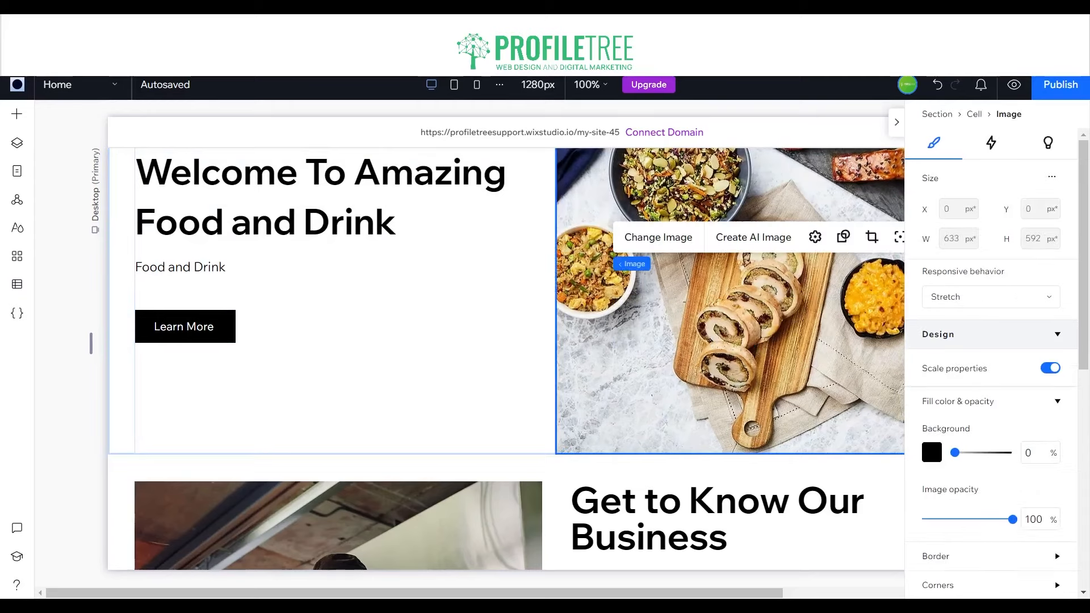
Step: Fine-tune the welcome section's column divider so the food image is 632 px wide, matching the Our Services photo
scroll(505, 357, down, 12)
scroll(505, 358, up, 13)
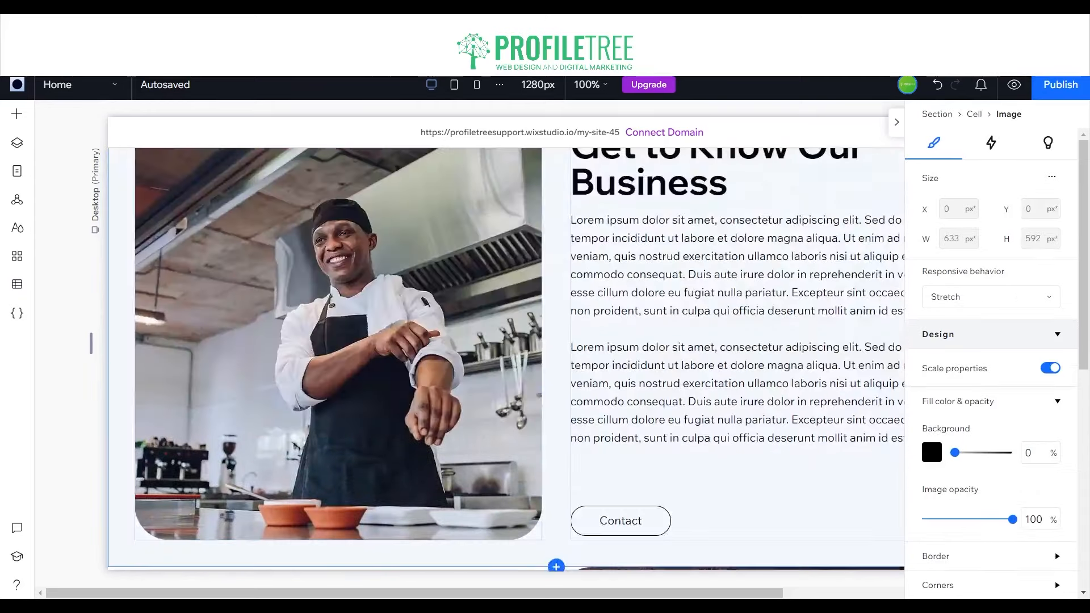
scroll(505, 358, up, 1)
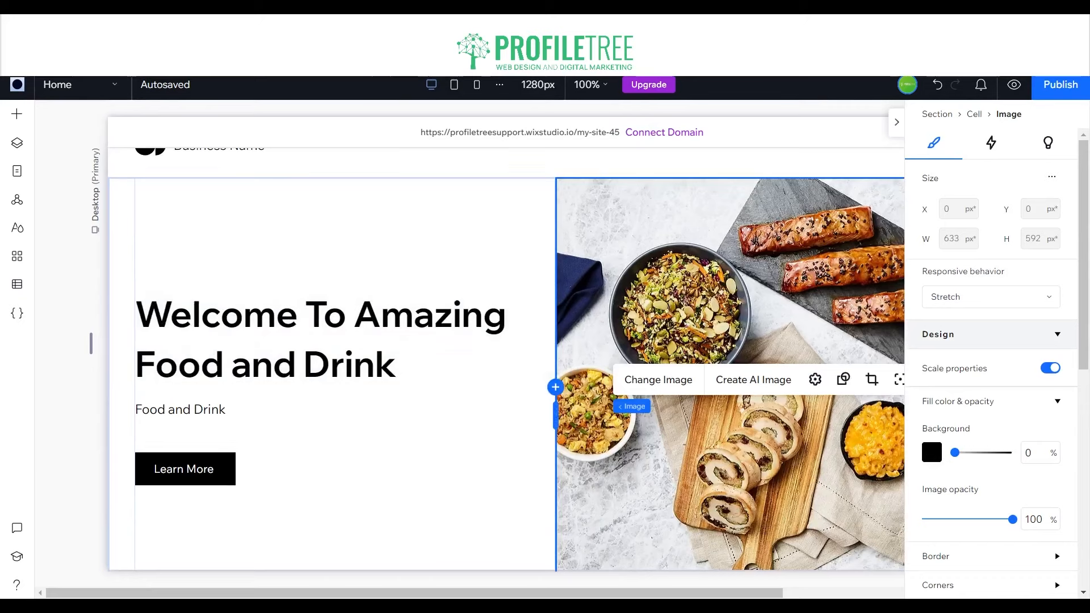
click(555, 415)
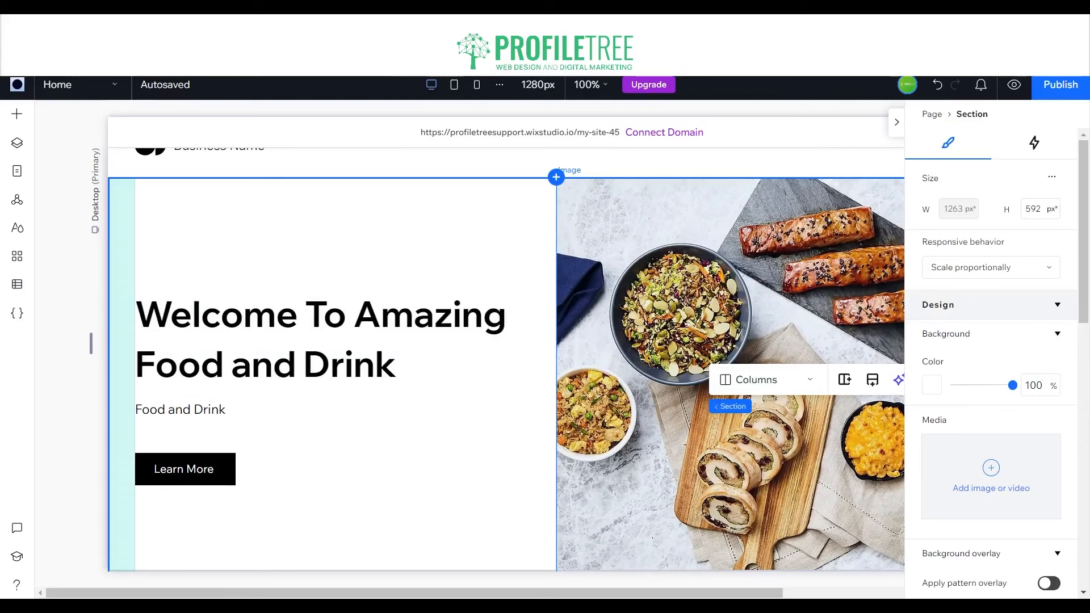
click(623, 301)
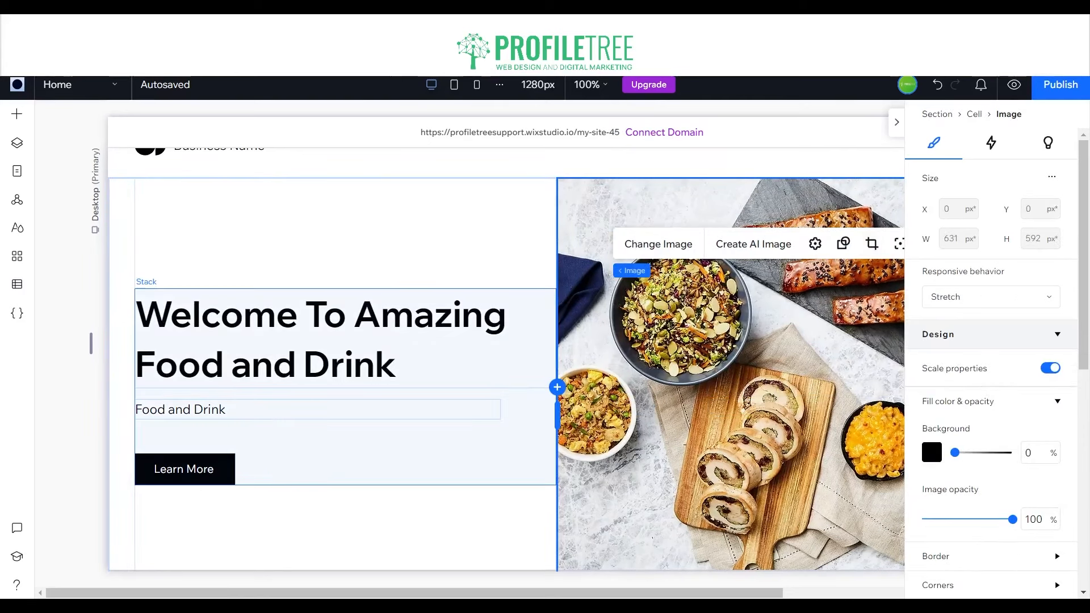
click(431, 443)
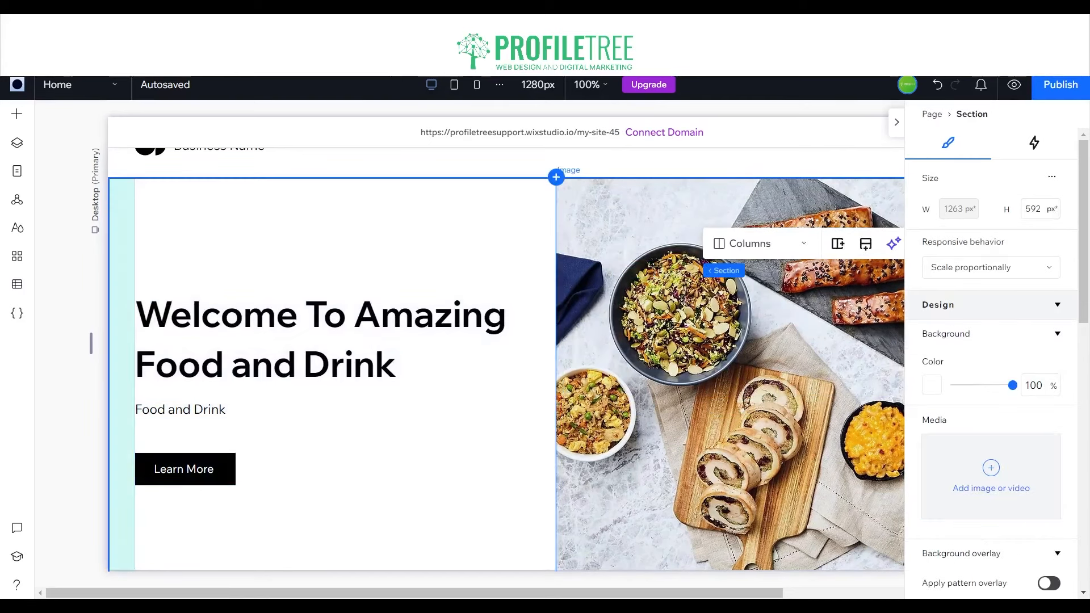
click(624, 423)
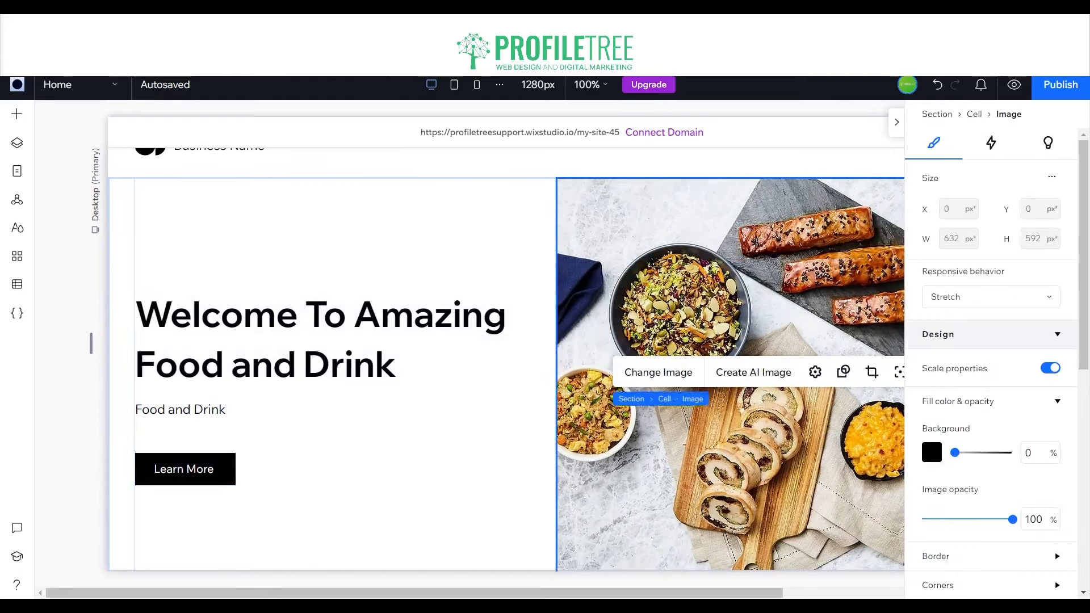
Step: Set all four linked corner radii of the welcome section's food image to 50 px
scroll(991, 363, down, 1)
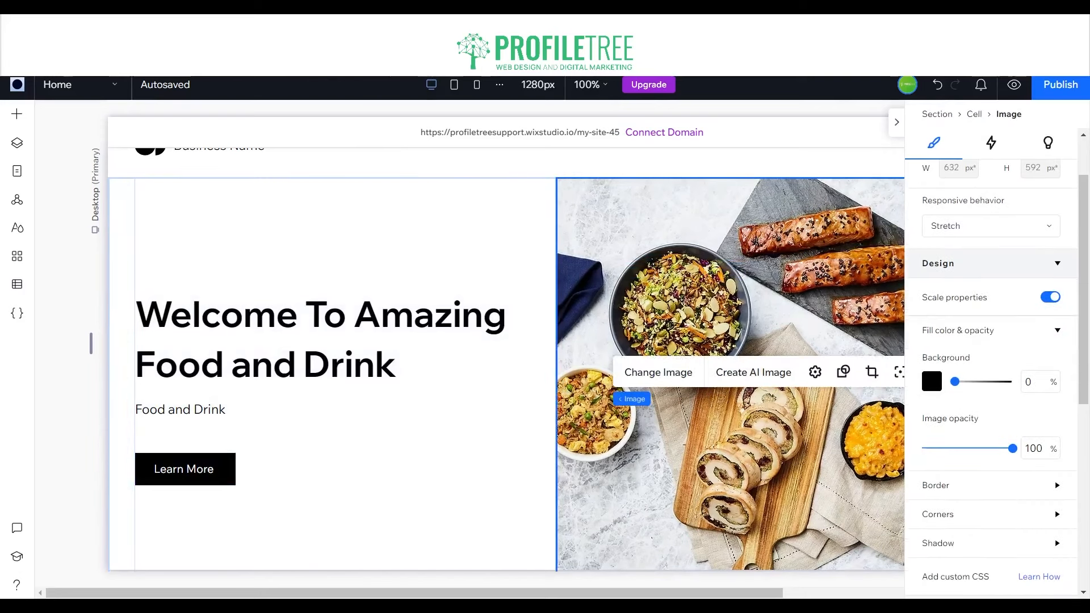
click(1057, 515)
click(941, 562)
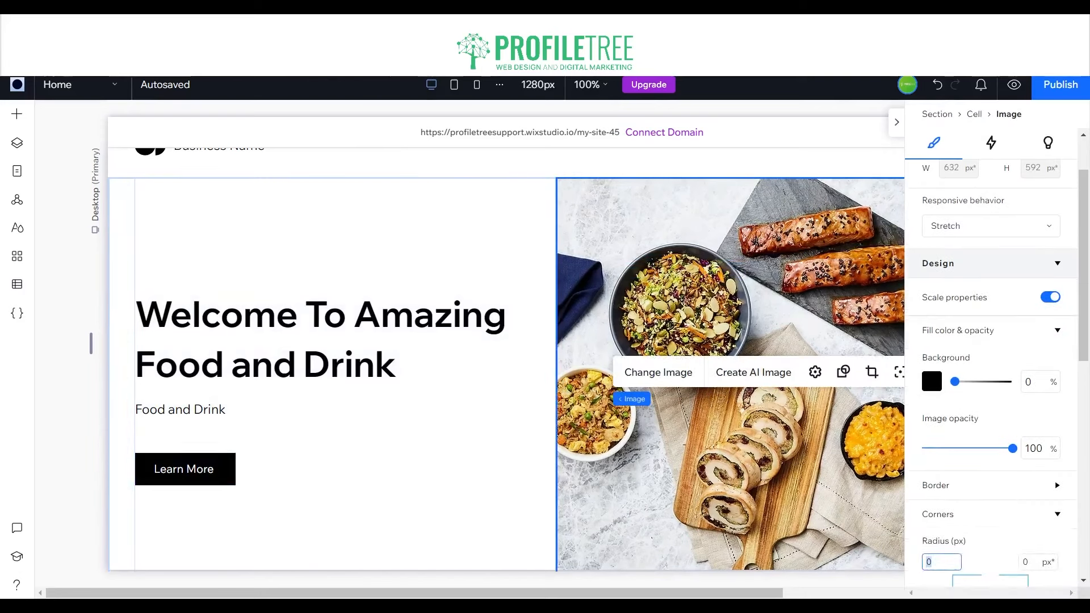
text(50)
scroll(937, 560, down, 6)
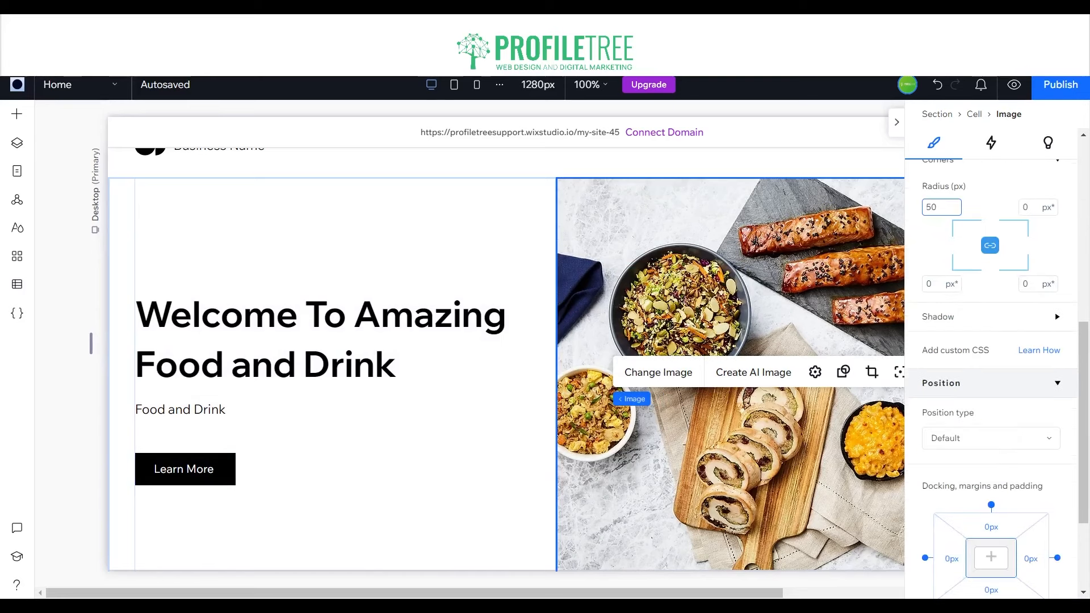
click(941, 284)
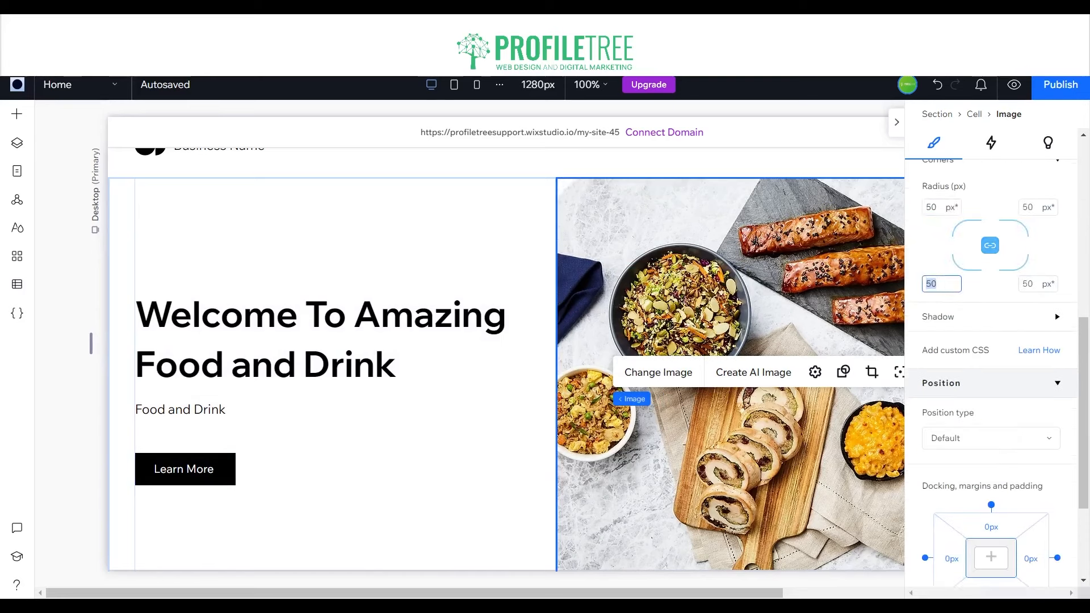
Step: Unlink the food image's corners and clear its top-right and bottom-right radii
click(990, 245)
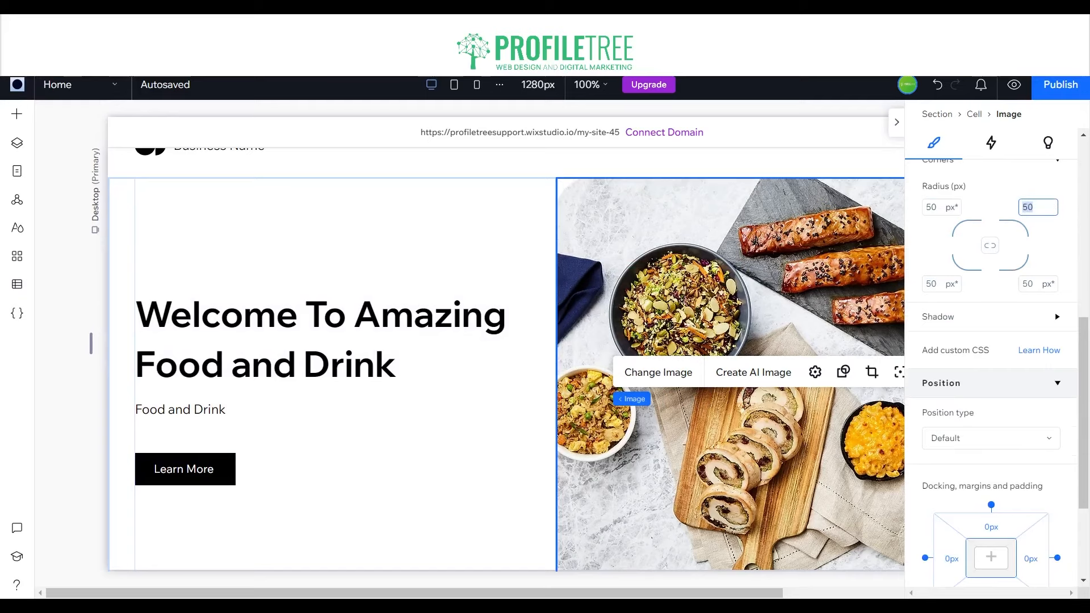
key(BackSpace)
click(1031, 284)
key(BackSpace)
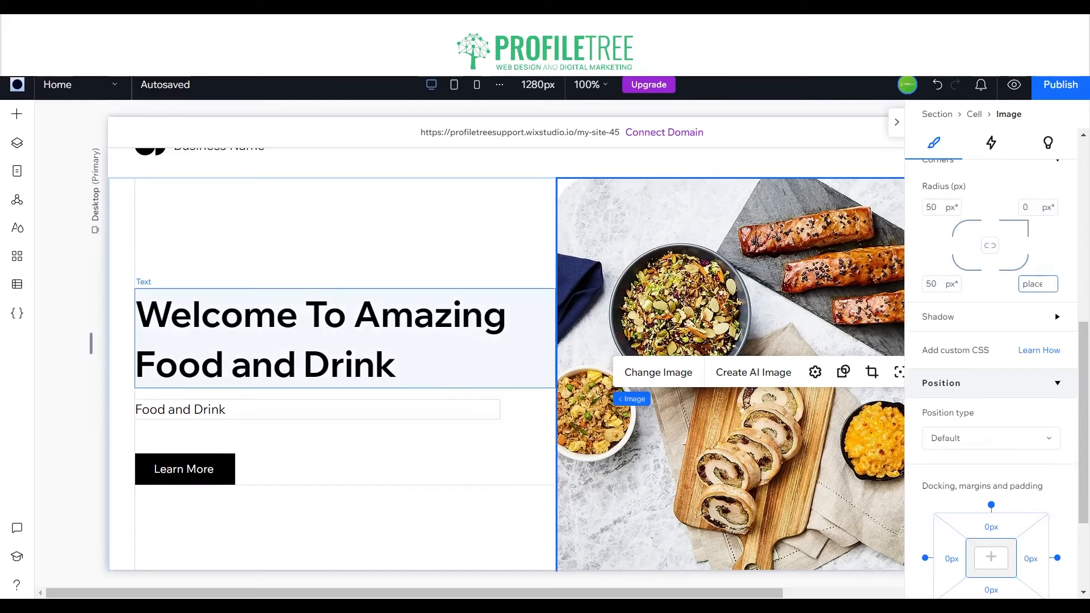
click(488, 364)
Step: Review the layout and rounded image corners of the welcome, about and services sections down to the footer
scroll(585, 341, down, 5)
scroll(585, 340, up, 4)
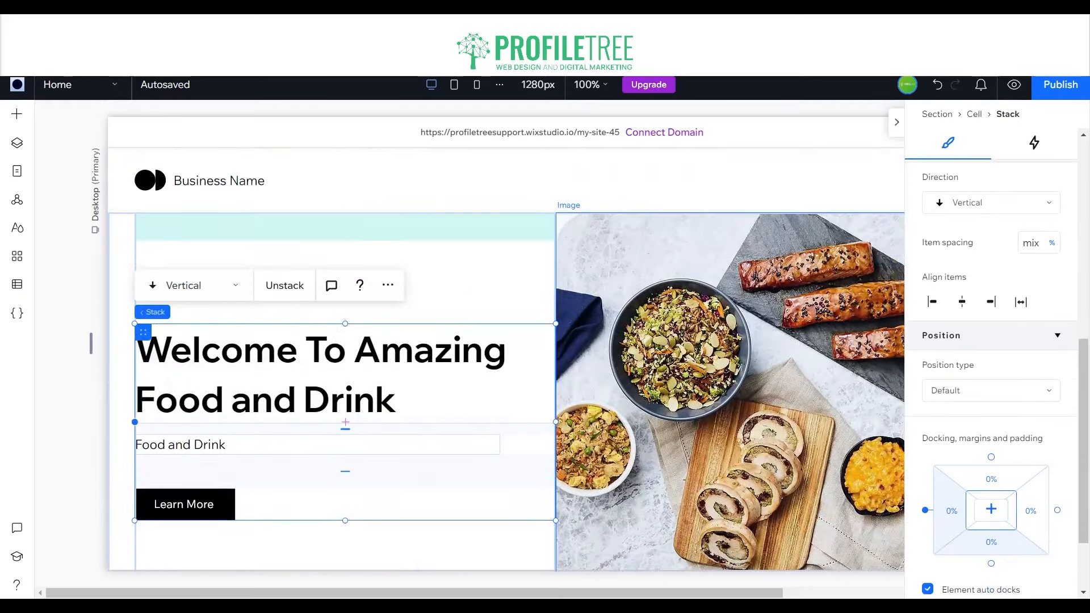
scroll(585, 341, down, 10)
scroll(505, 361, down, 3)
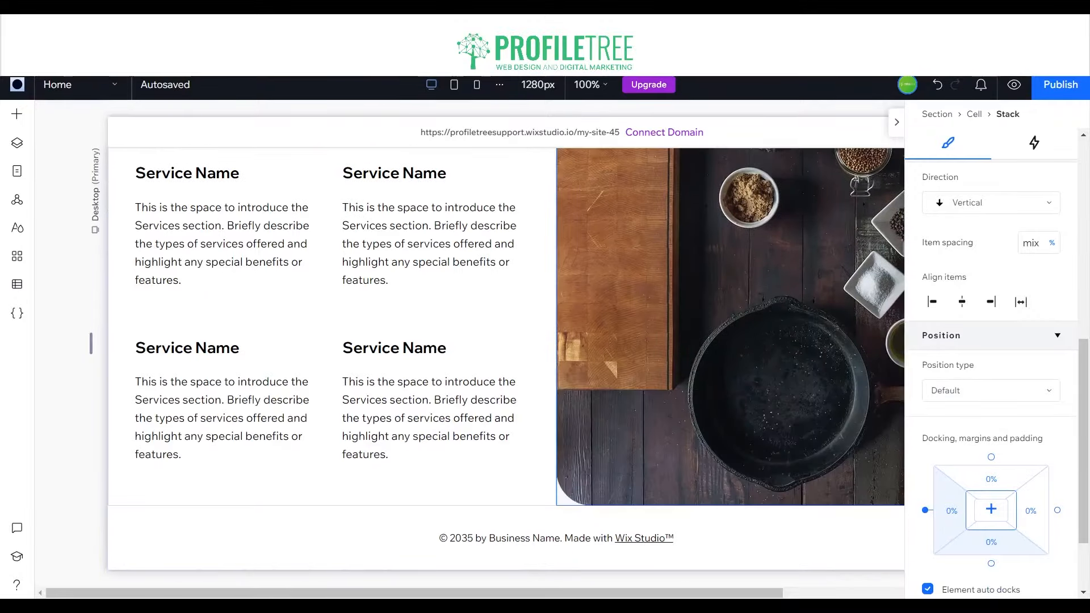
scroll(506, 360, up, 8)
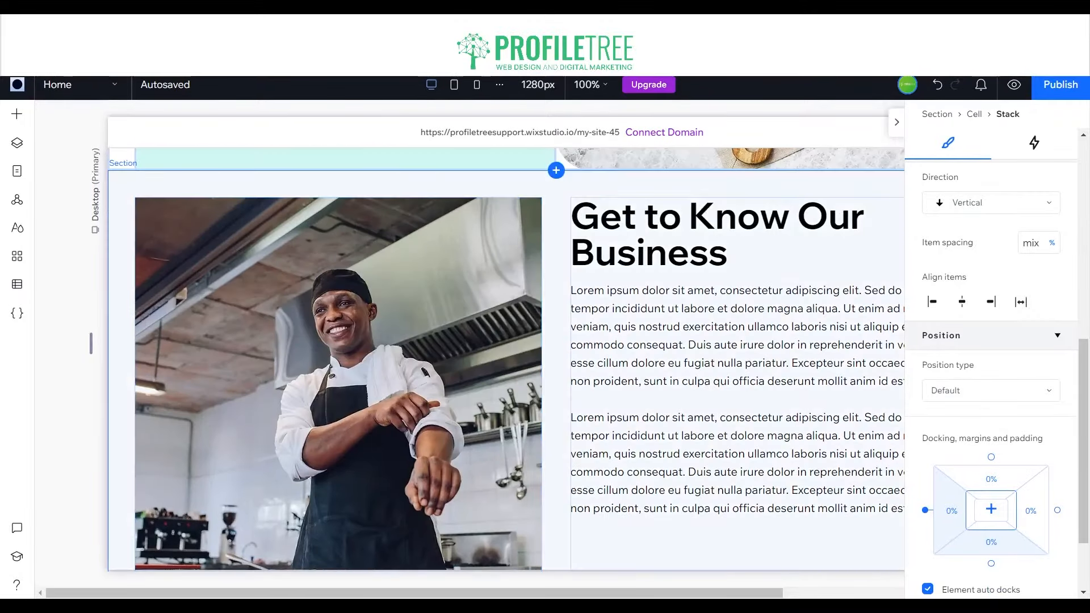
click(307, 301)
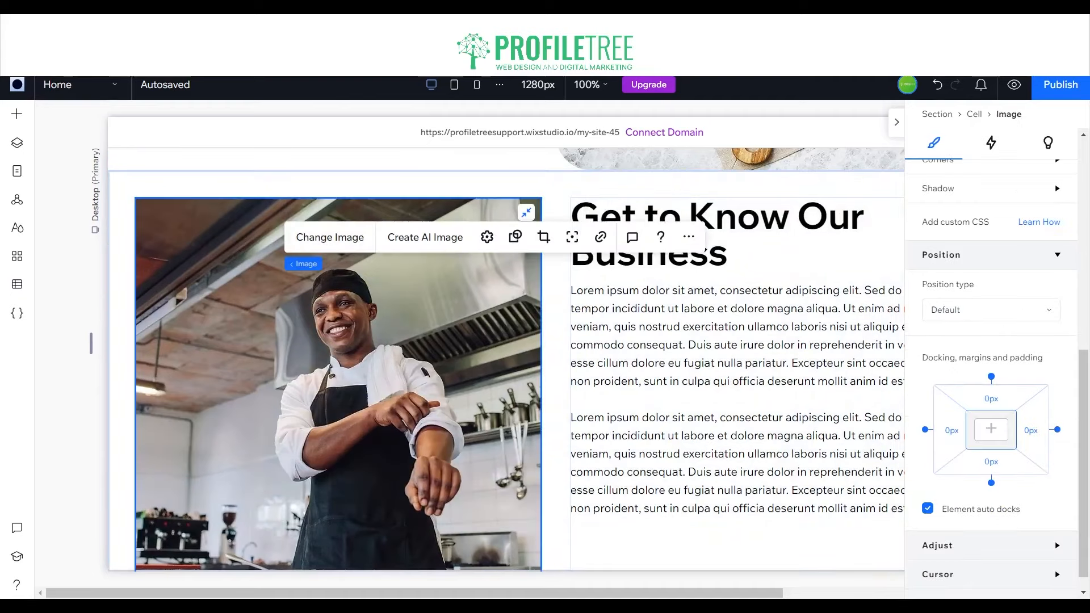
click(557, 307)
scroll(511, 352, down, 1)
scroll(511, 352, up, 3)
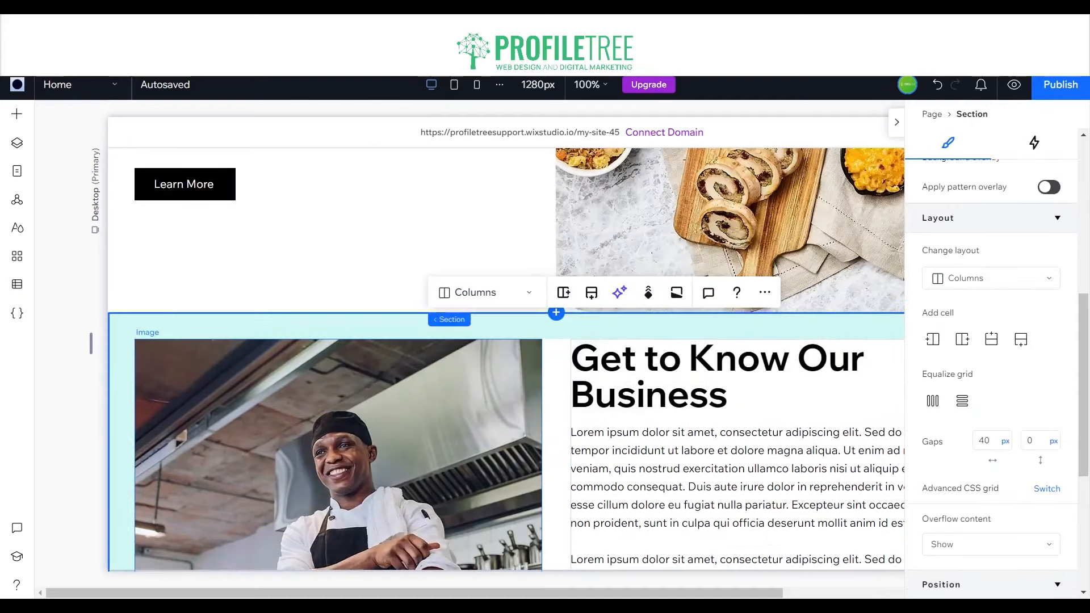
scroll(511, 352, down, 9)
scroll(431, 255, down, 3)
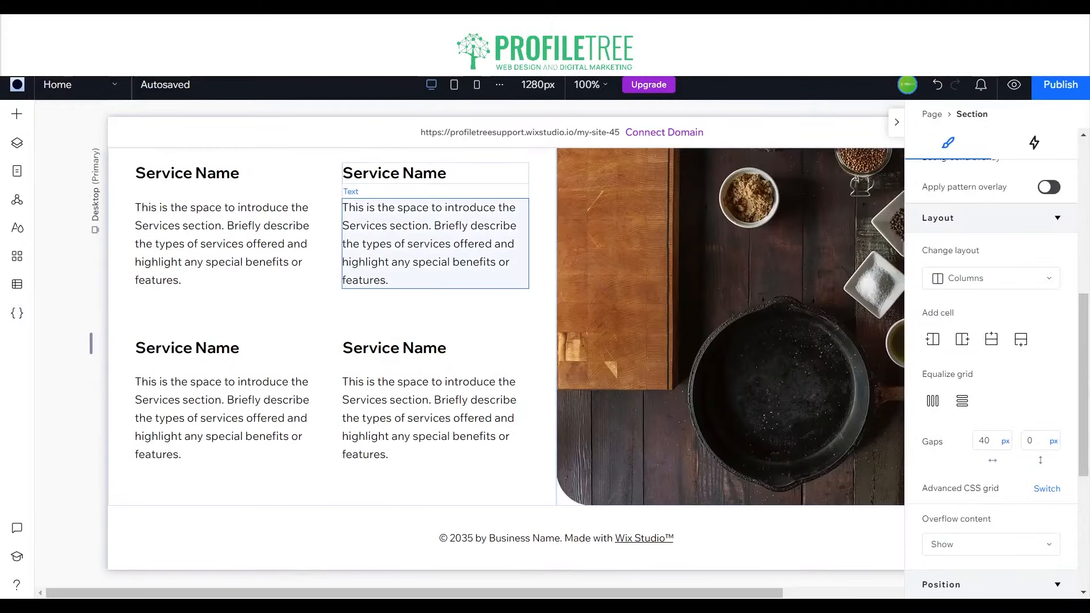
Step: Add the designed Team section with a large introductory paragraph and four member photos below the Our Services section
click(17, 114)
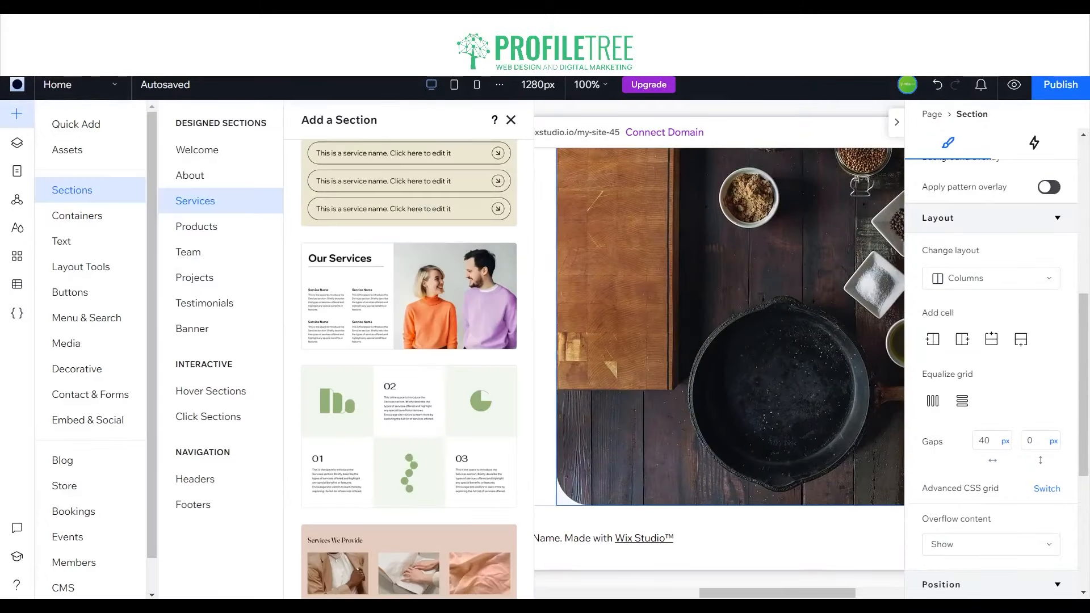
click(197, 226)
click(188, 252)
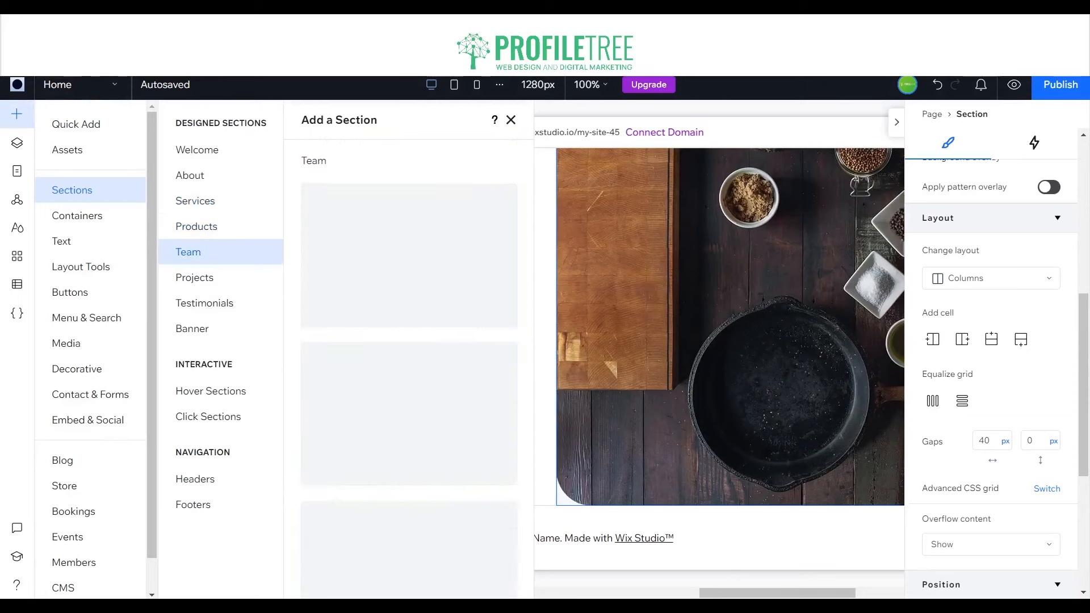
scroll(409, 369, down, 10)
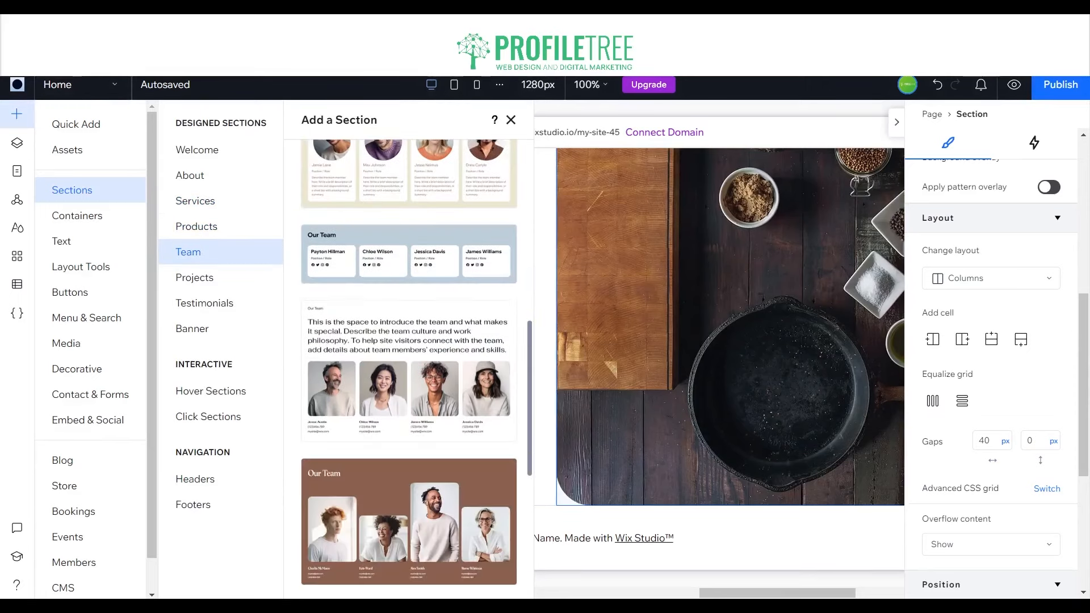
drag(409, 369, 545, 521)
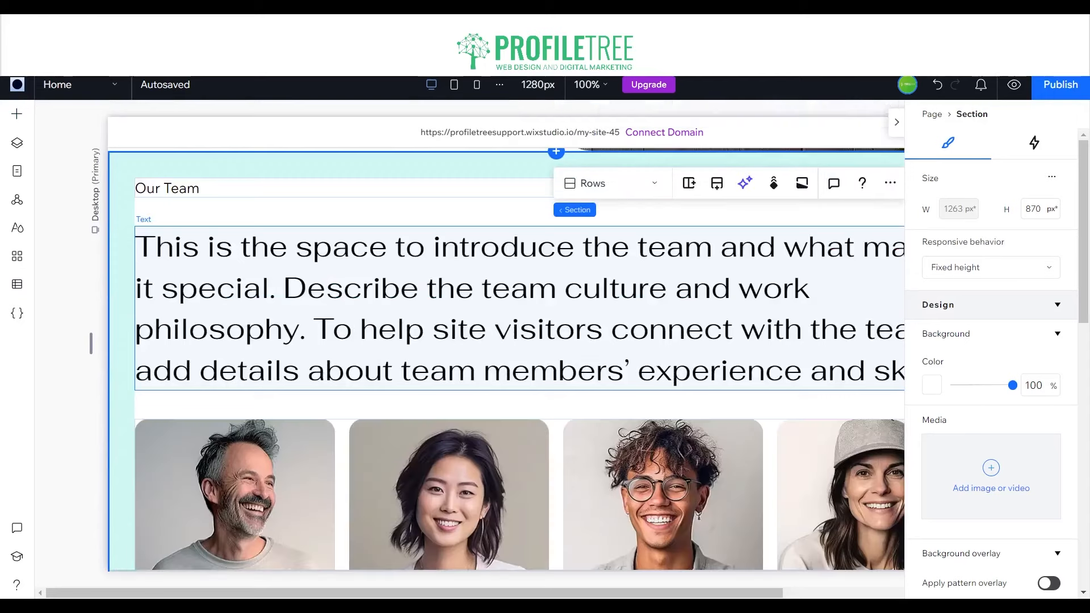
Step: Examine the site typography settings for the Heading 1, Heading 2 and Heading 3 styles
scroll(520, 360, down, 2)
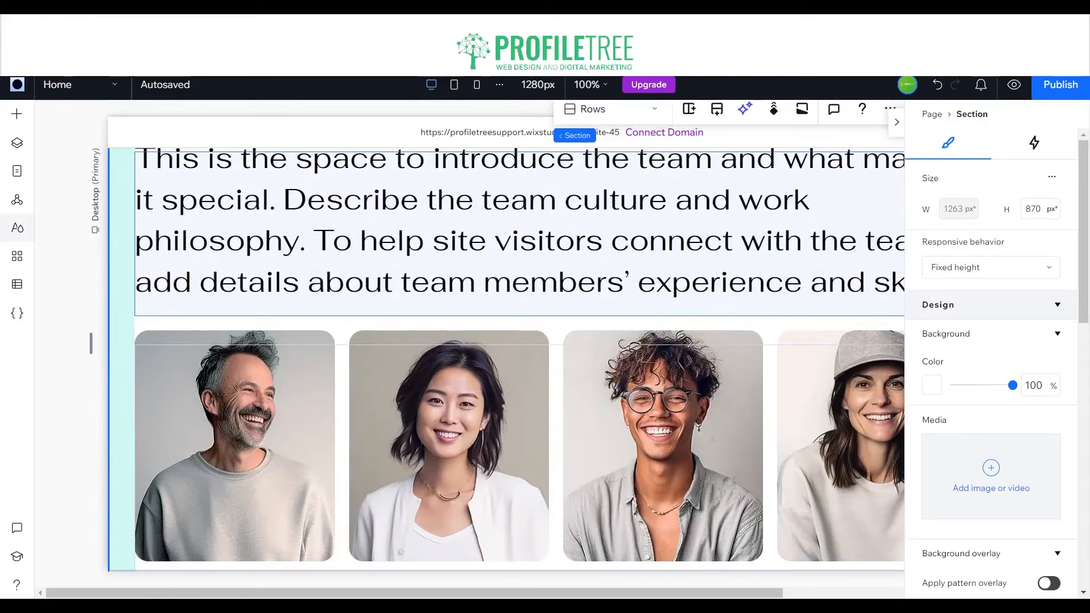
click(17, 228)
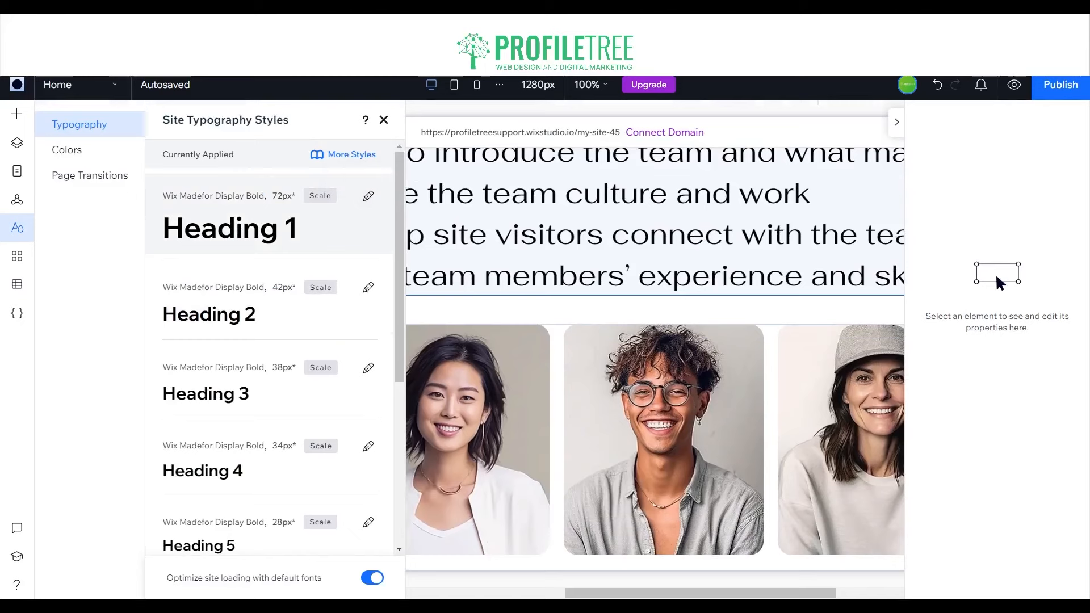
click(368, 195)
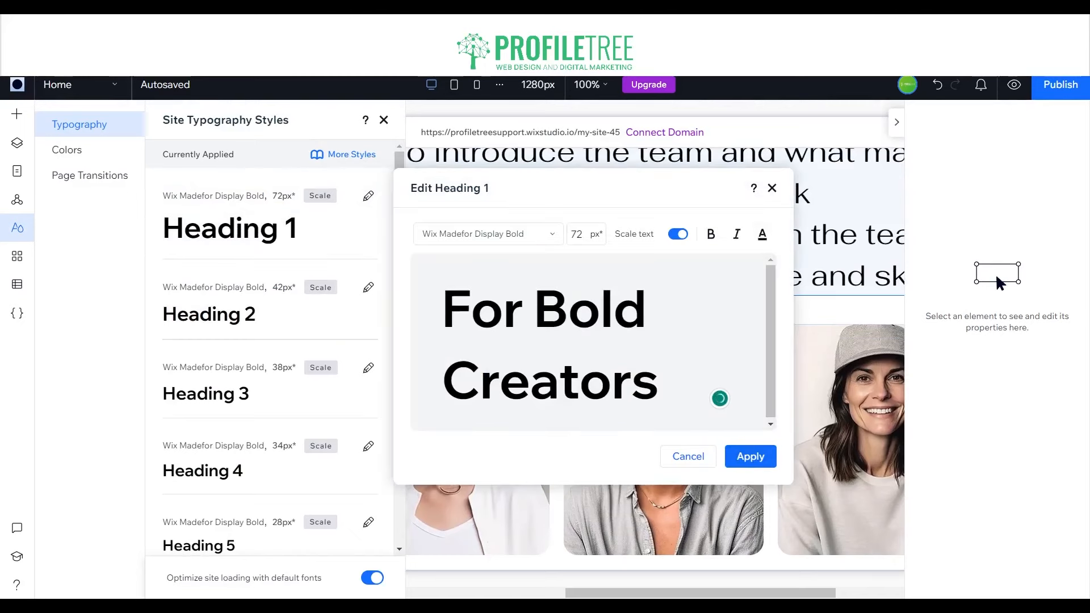
click(751, 457)
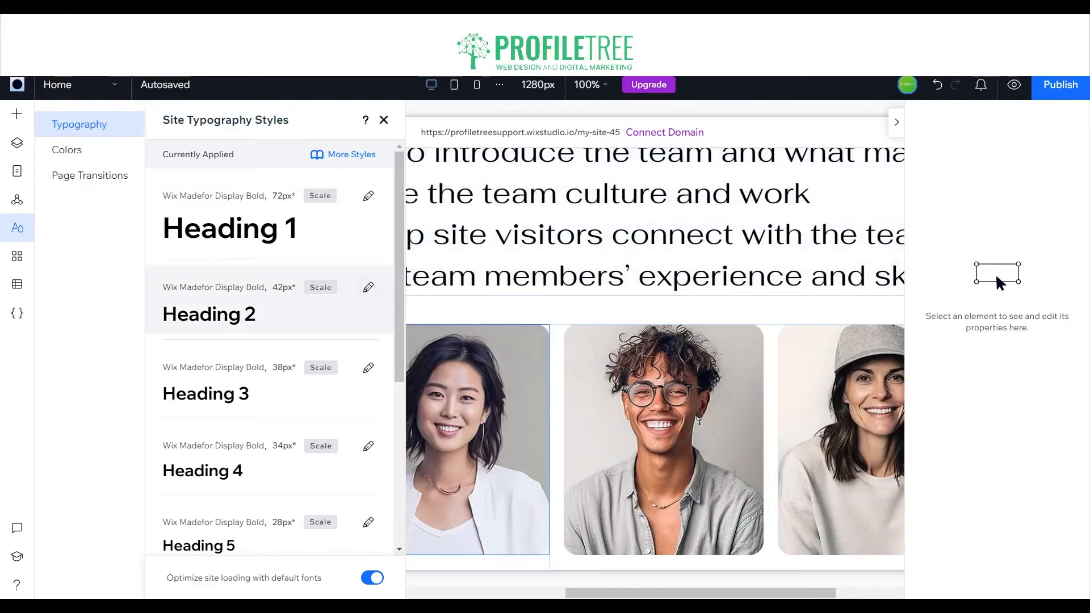
click(368, 288)
click(751, 549)
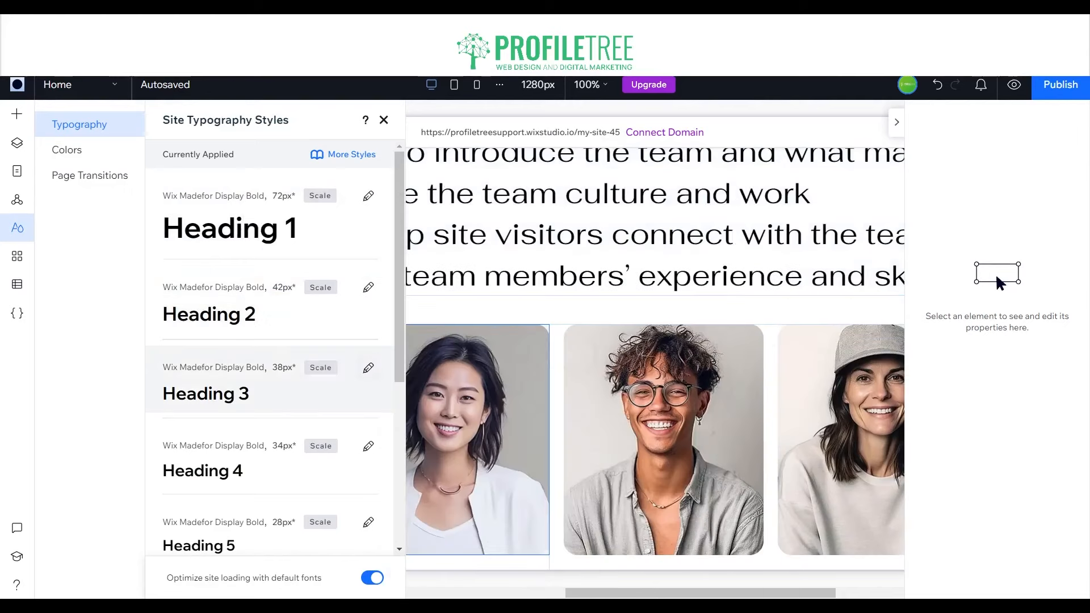
click(369, 367)
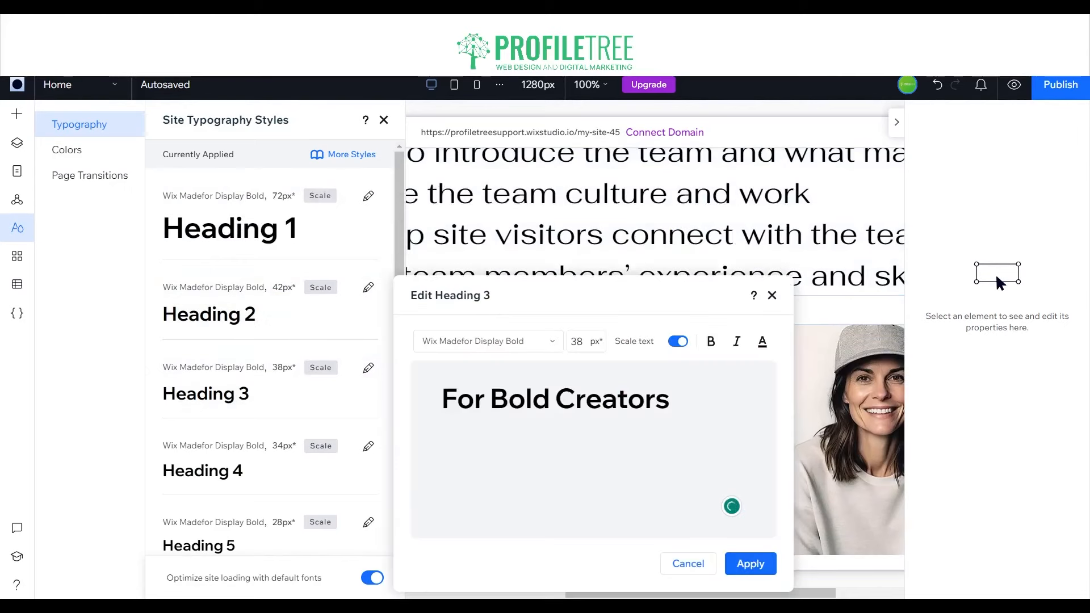
click(751, 564)
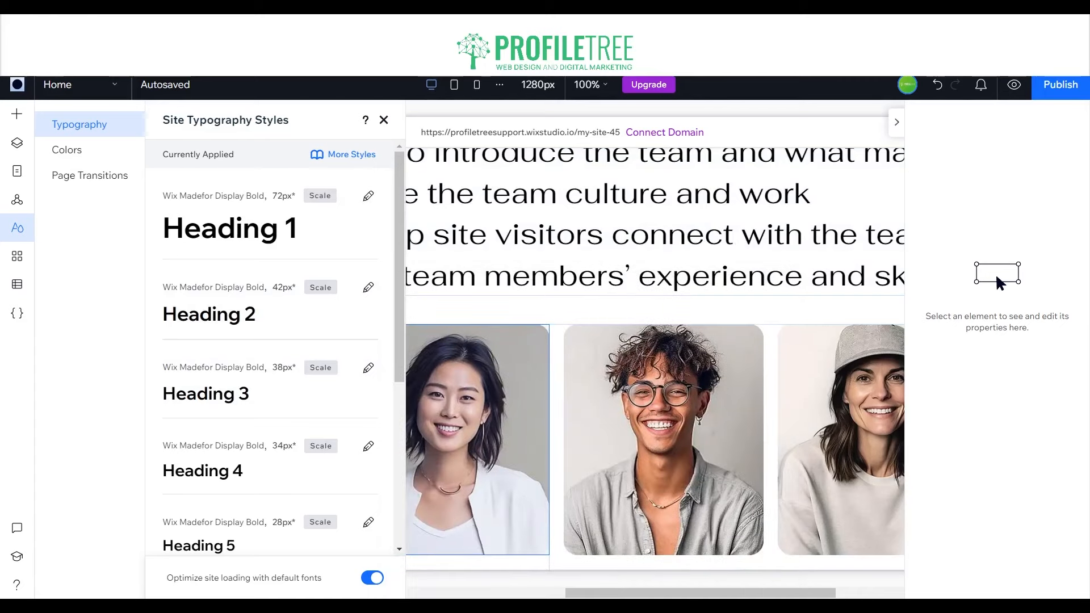
click(384, 120)
Step: Change the team section's introductory paragraph font to Wix Madefor Display
click(408, 219)
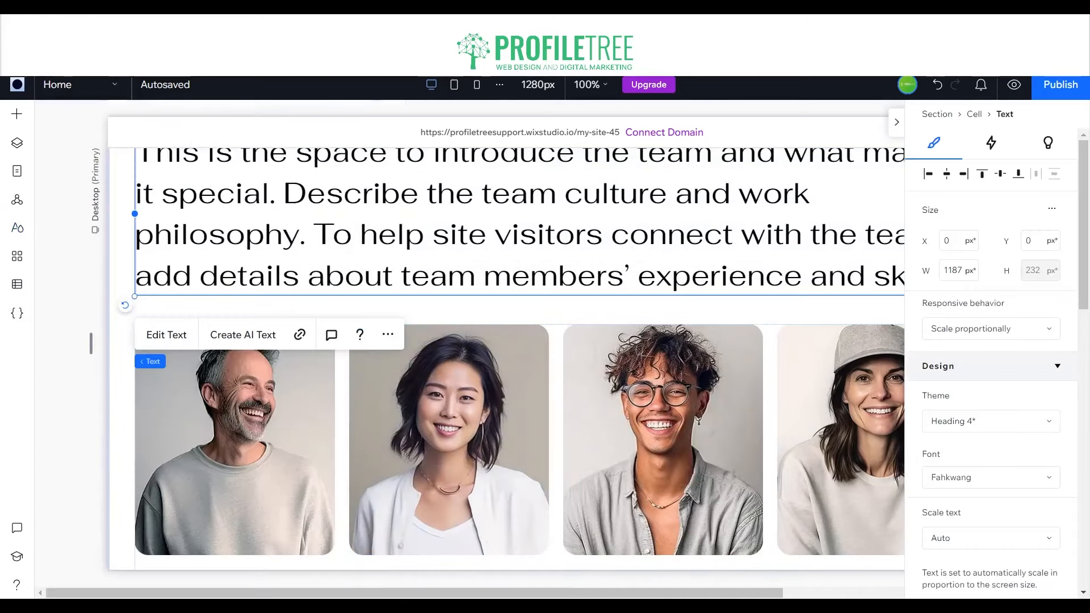
click(991, 477)
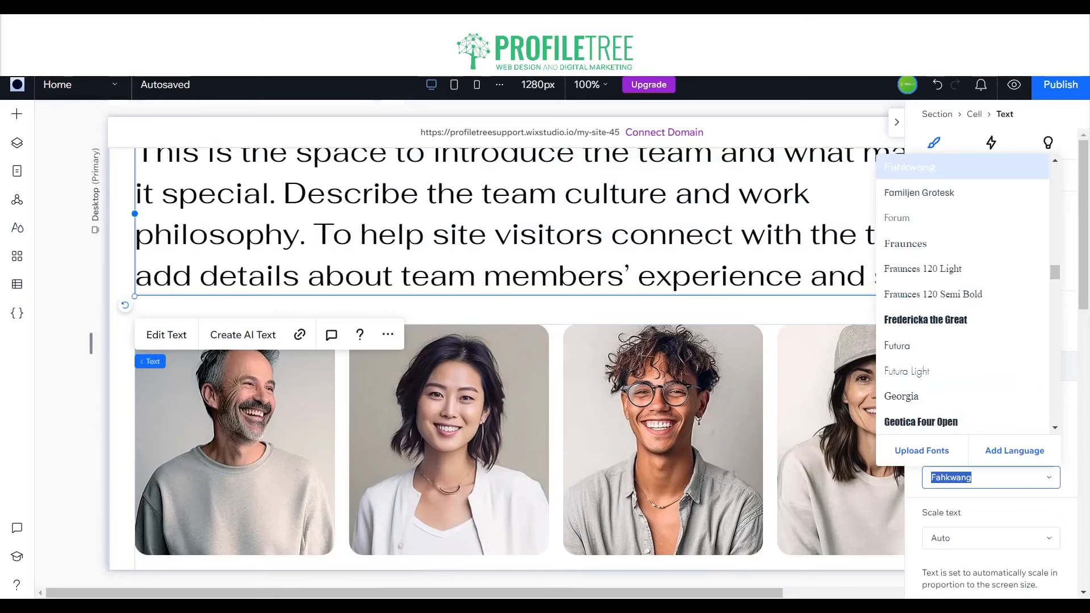
text(Wix Madefor Display)
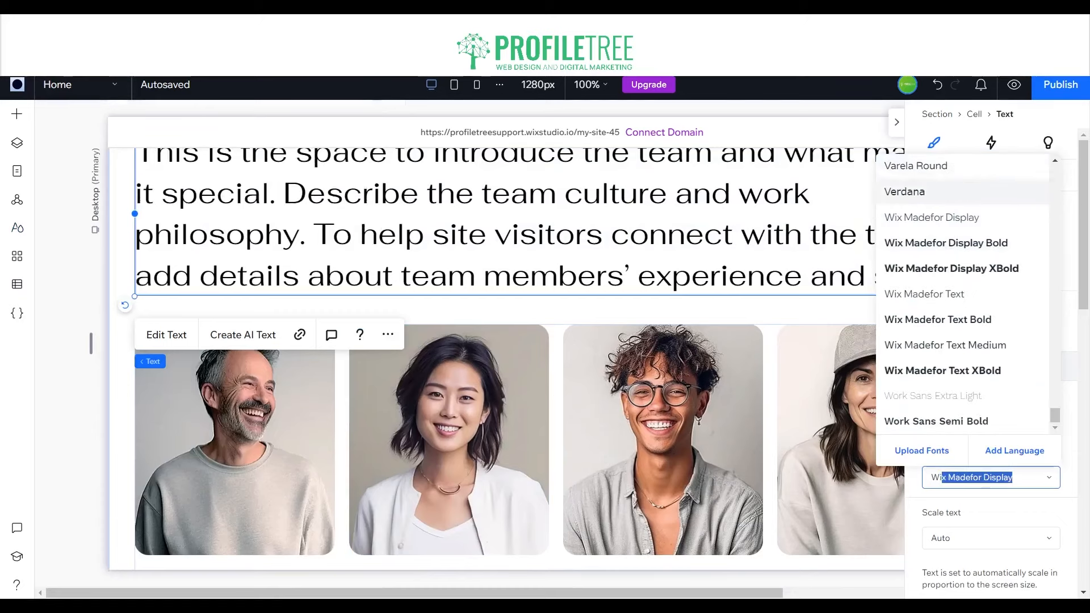
key(Return)
scroll(508, 360, up, 4)
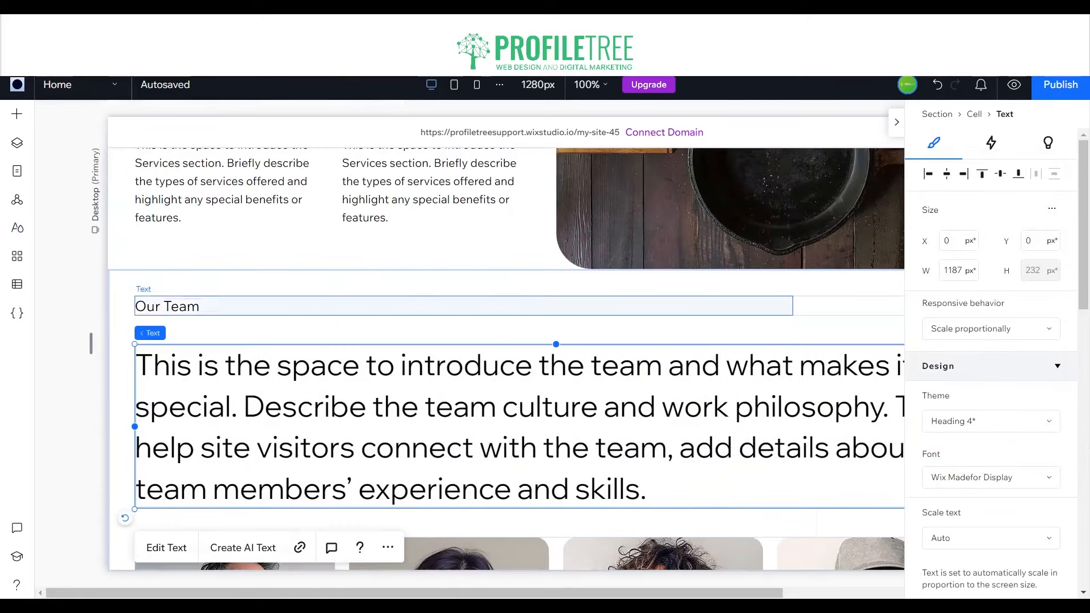
Step: Try to match the "Our Team" text to the "Our Services" heading with a font size of 55 px
click(557, 305)
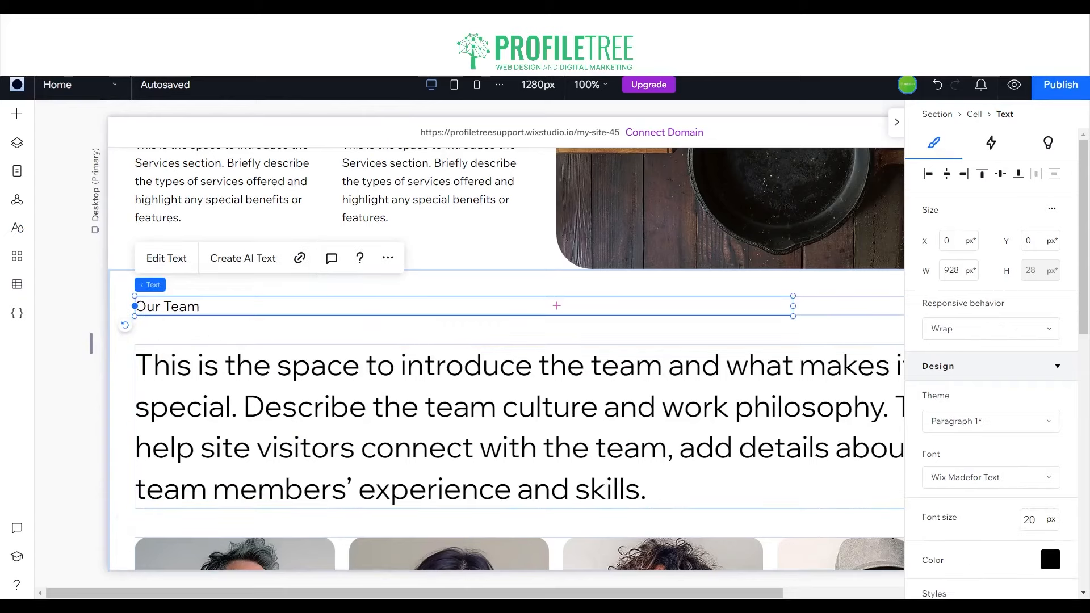
scroll(556, 306, up, 3)
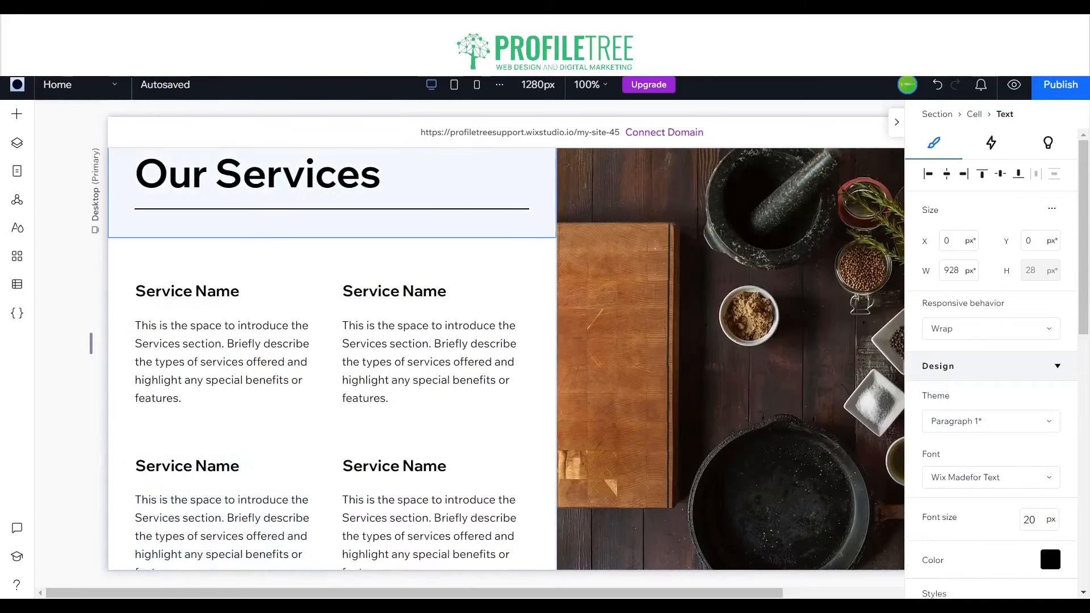
click(257, 174)
scroll(256, 369, down, 5)
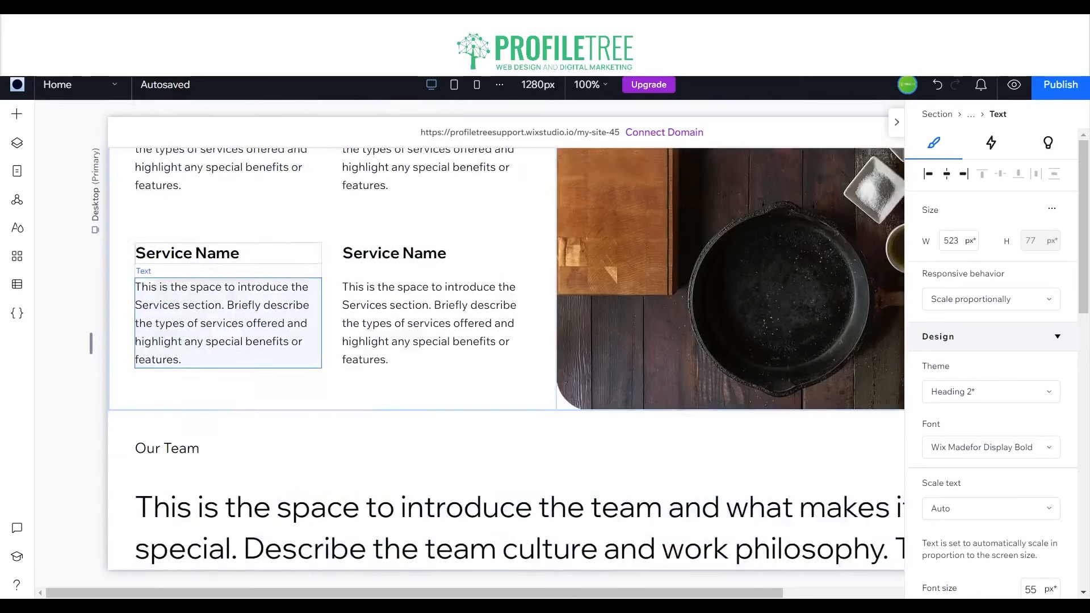
click(556, 376)
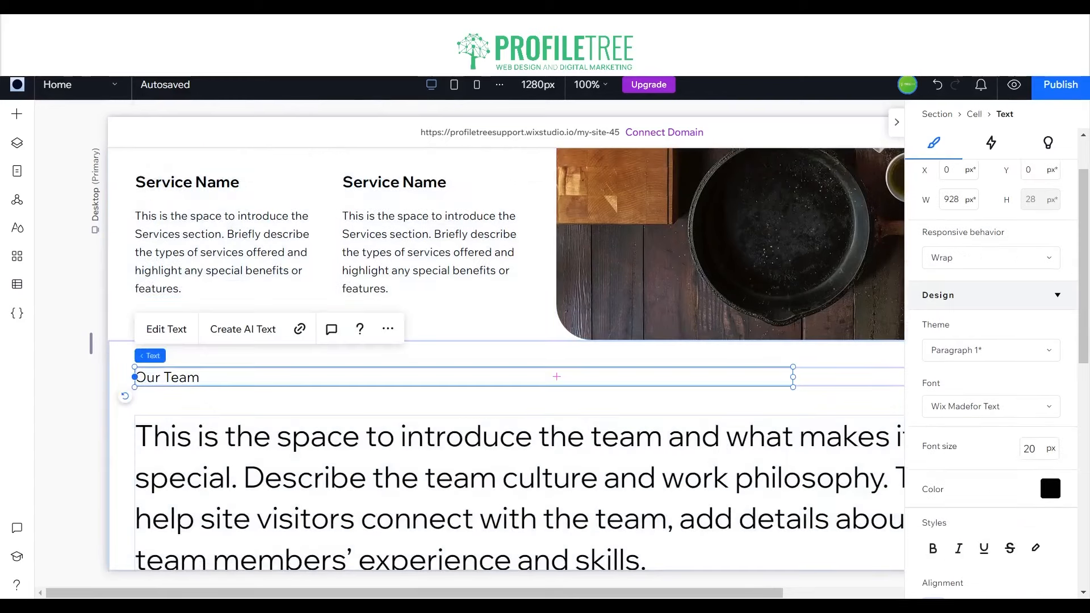
click(1034, 448)
drag(672, 350, 174, 368)
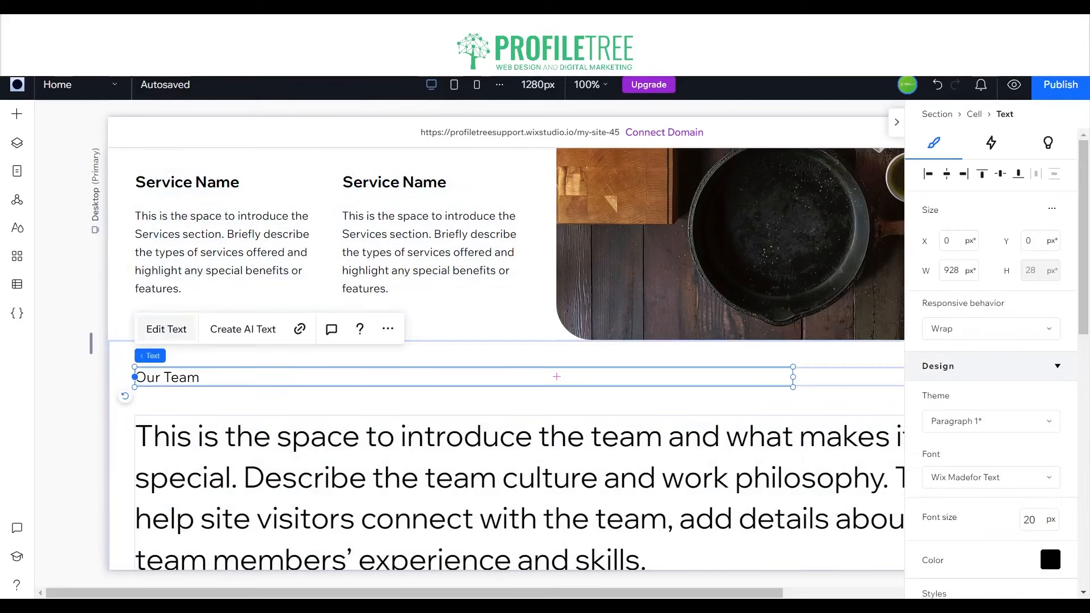
click(166, 329)
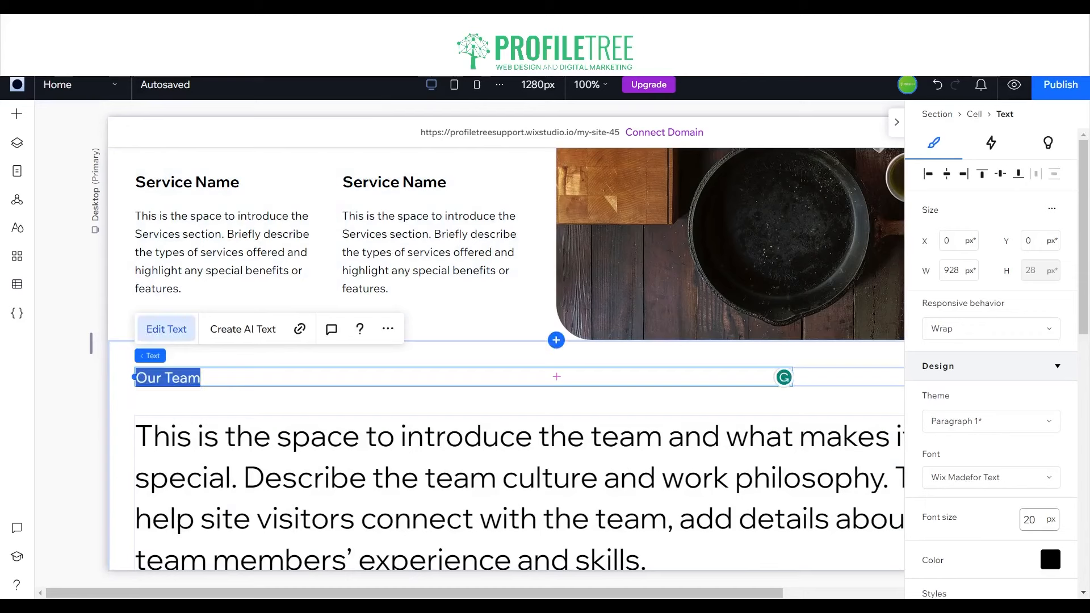
click(1032, 520)
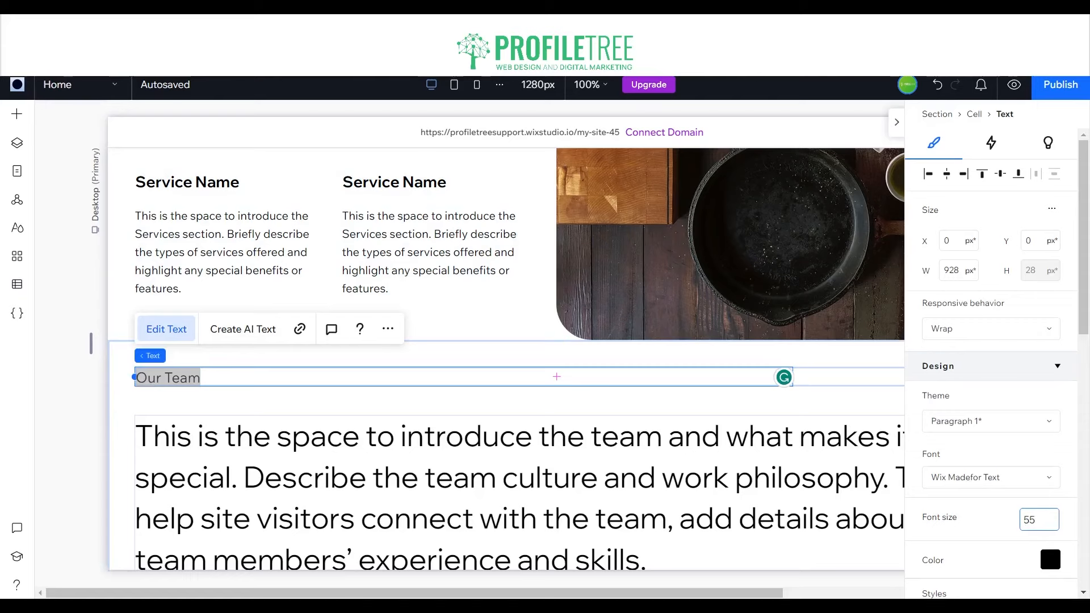
drag(469, 315, 182, 380)
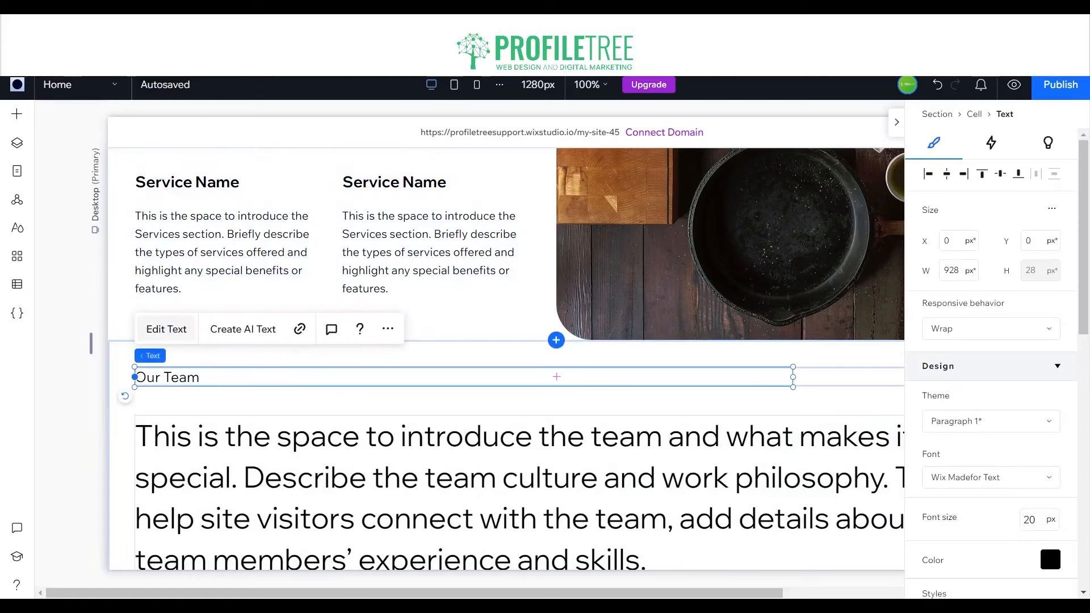
Step: Select all of the "Our Team" text and set its font size to 55 px
click(167, 330)
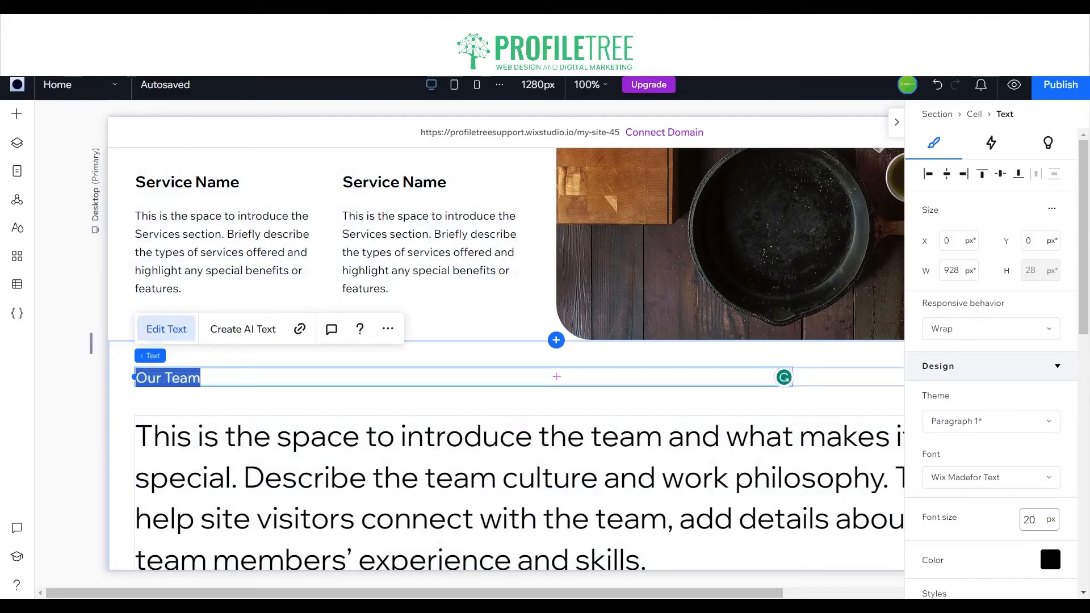
click(1030, 520)
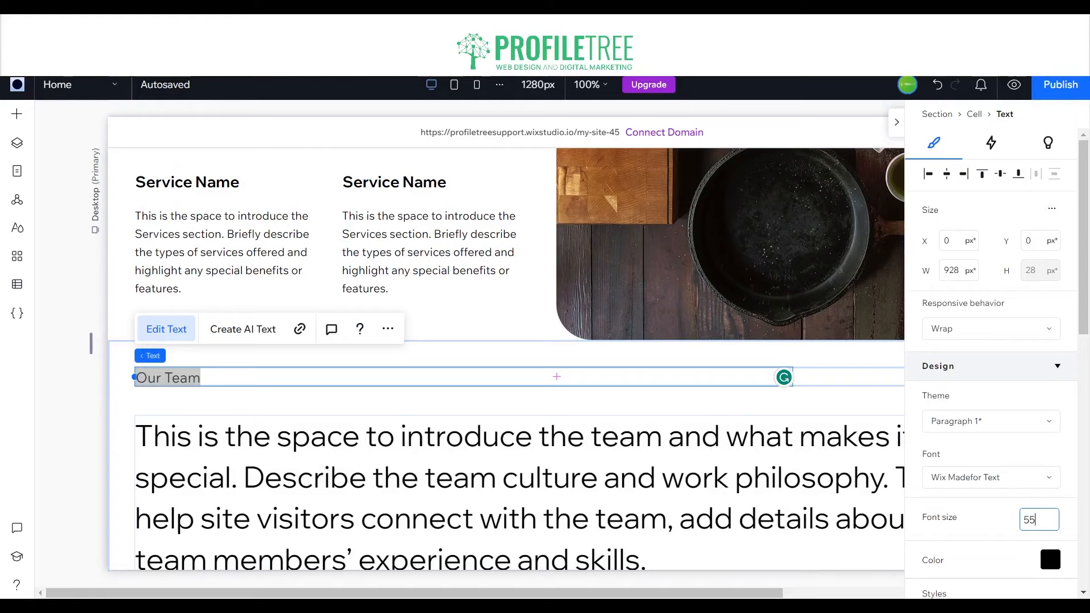
key(Return)
Step: Check the "Our Services" heading's font and apply Wix Madefor Display Bold to the "Our Team" heading
scroll(506, 359, up, 7)
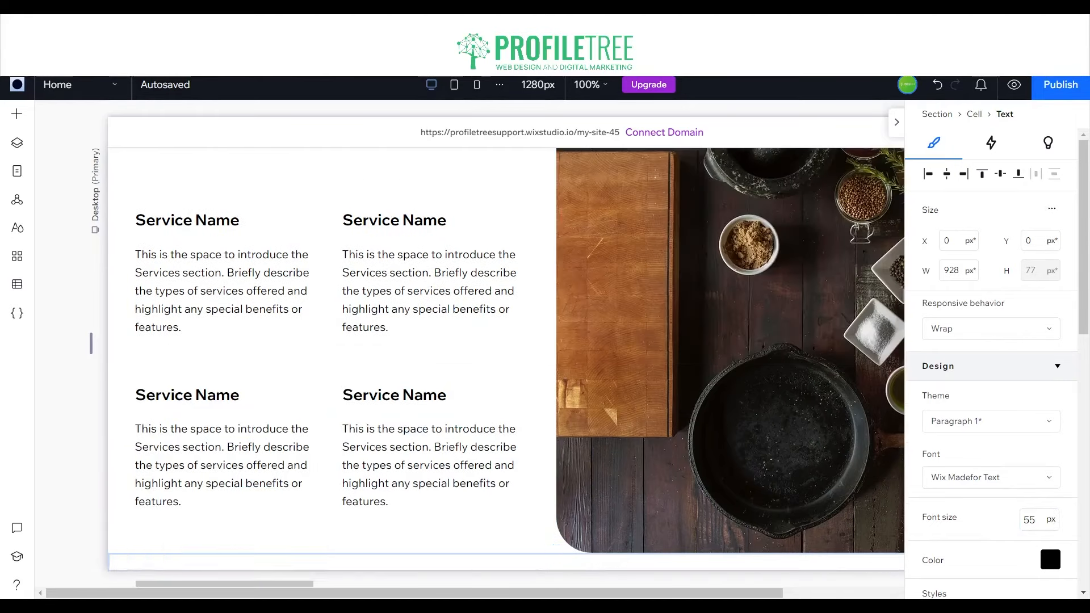
click(257, 316)
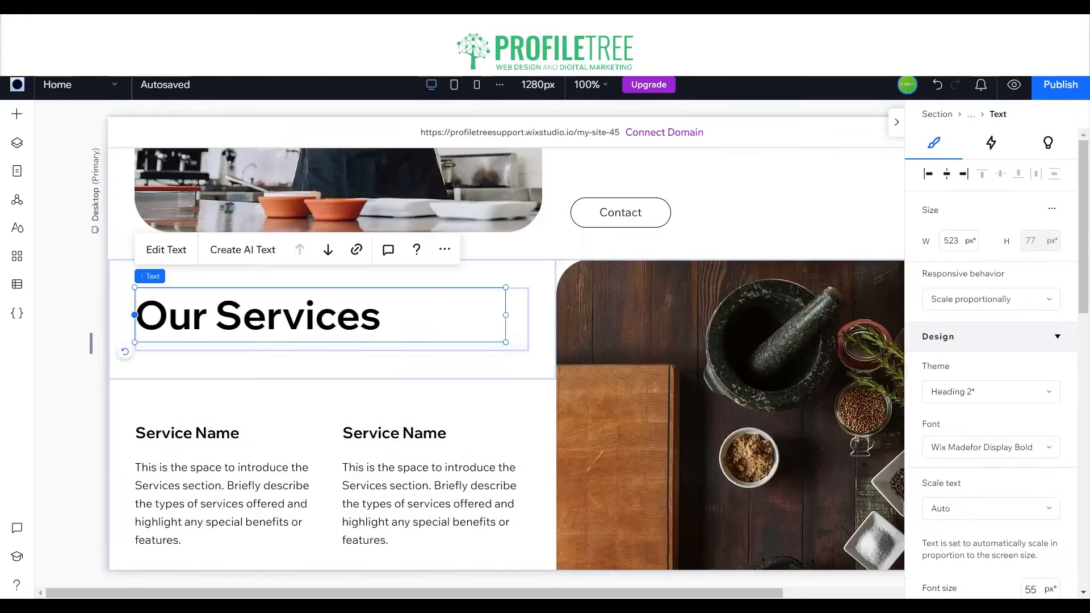
scroll(256, 434, down, 5)
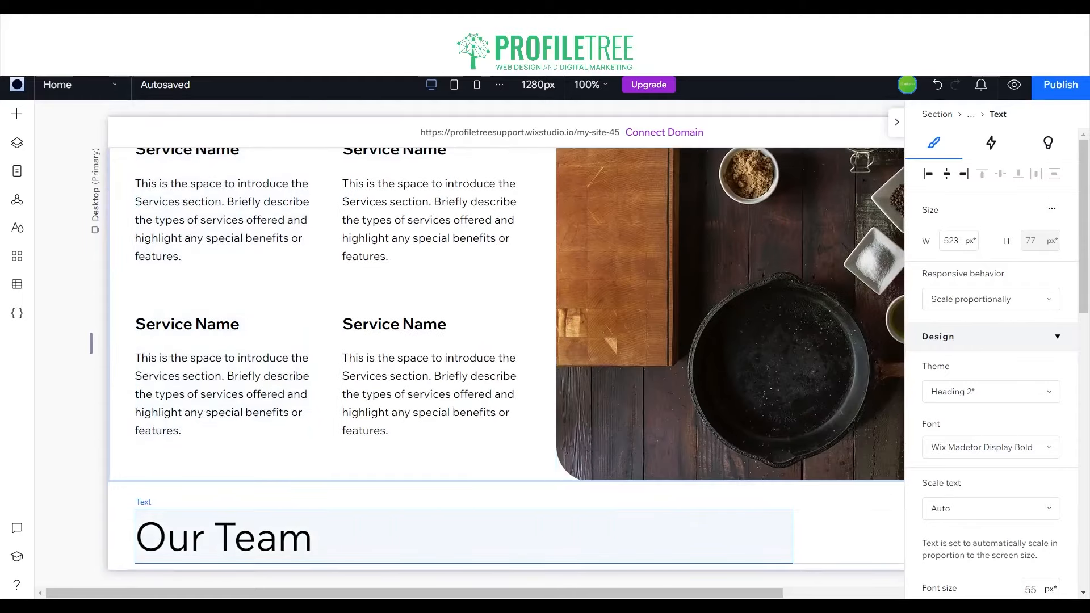
click(557, 536)
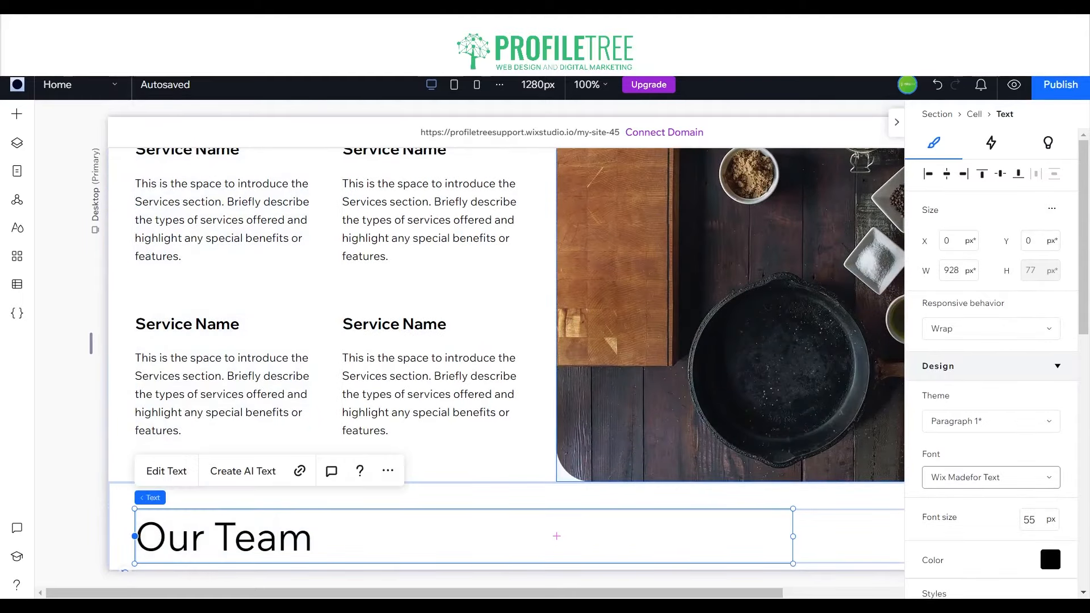
click(990, 477)
click(959, 242)
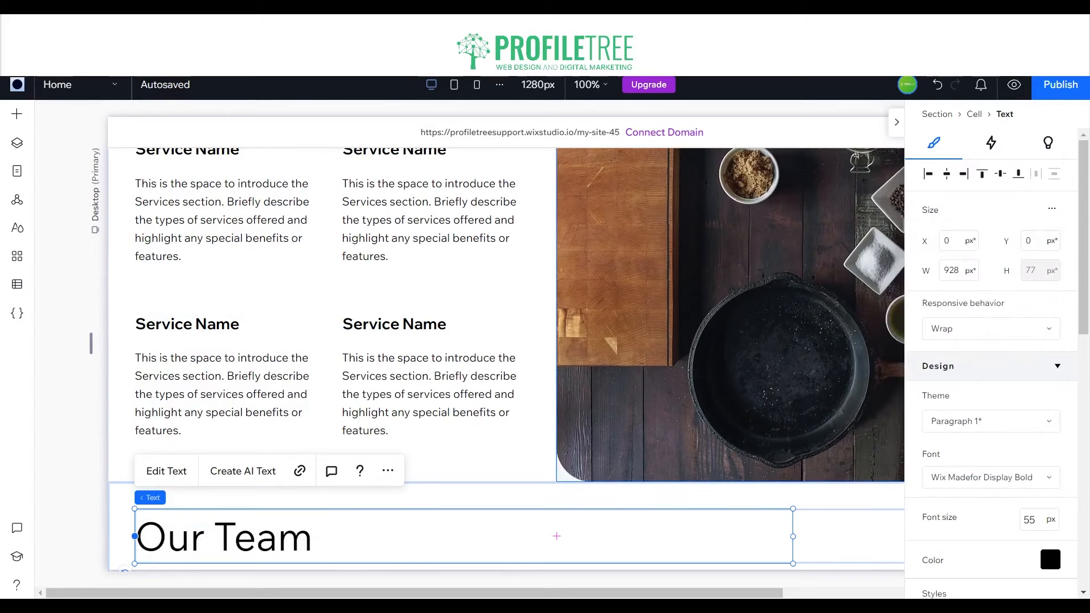
Step: Set the font size of the whole team introductory paragraph to 25 px
scroll(227, 369, down, 5)
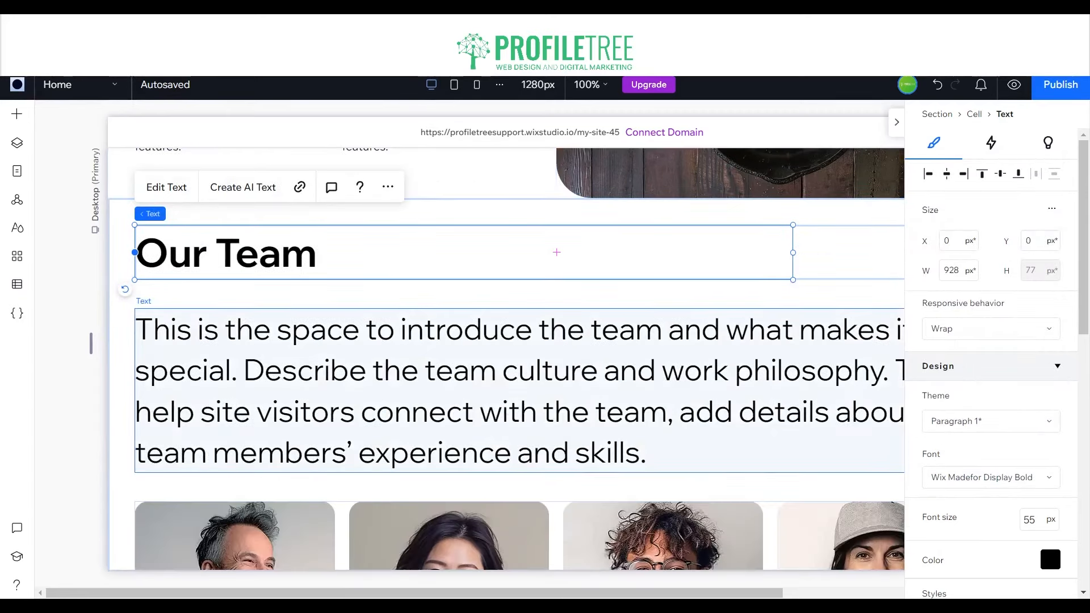
click(556, 341)
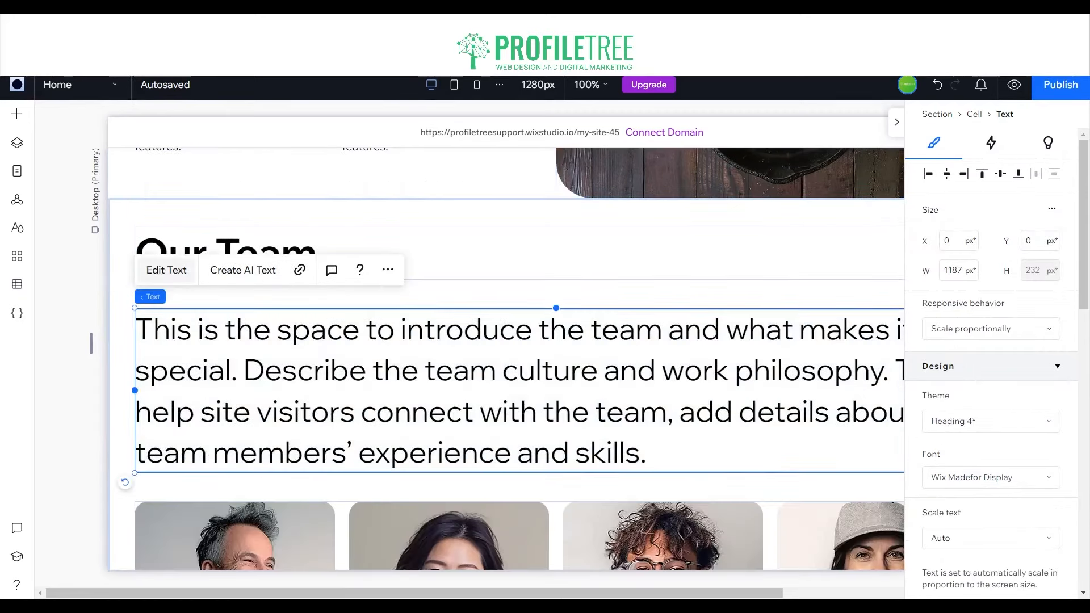
click(166, 270)
scroll(991, 370, down, 4)
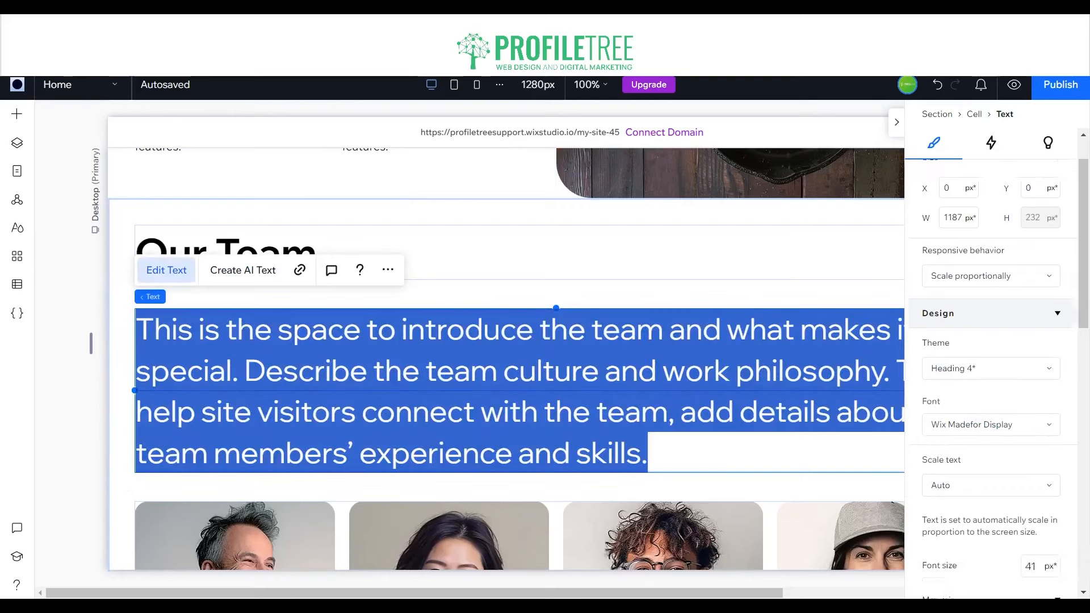
click(1032, 406)
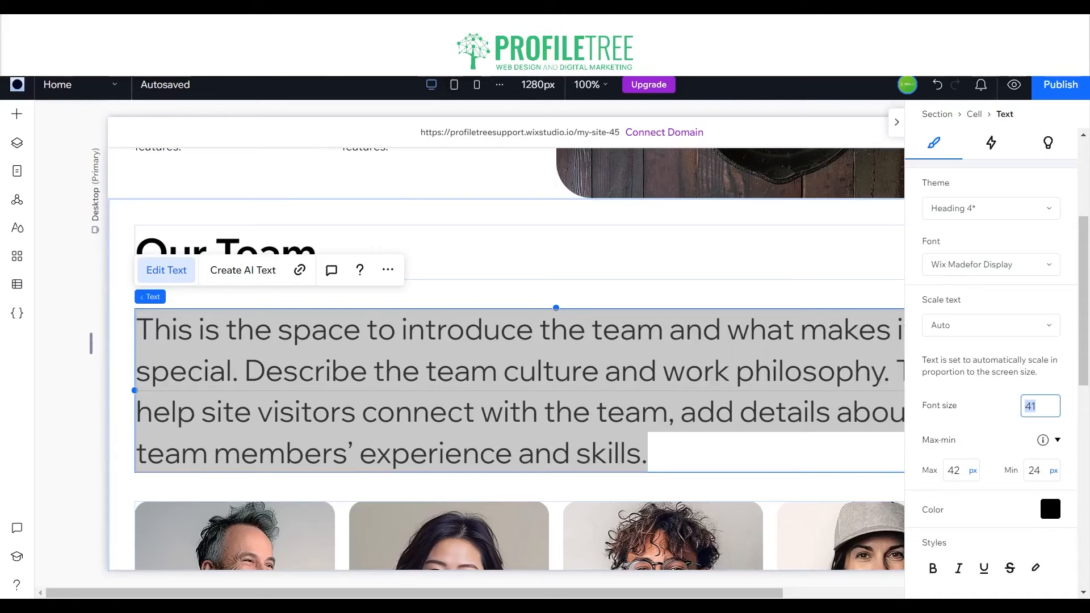
text(25)
key(Return)
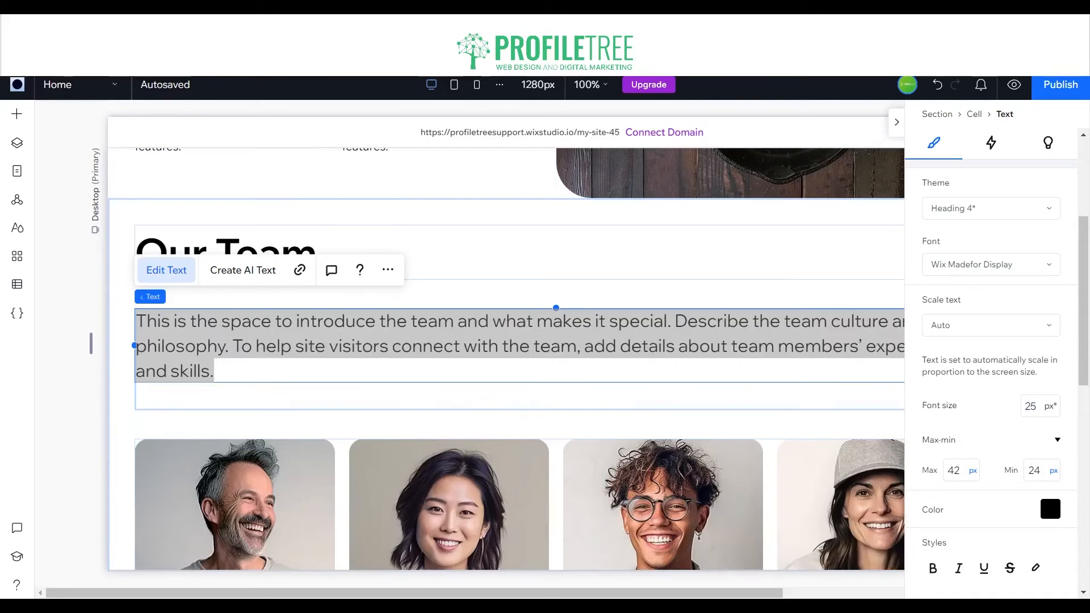
Step: Replace the first team member's photo with the "chef" search image of a chef with folded arms in a white jacket
scroll(507, 360, up, 7)
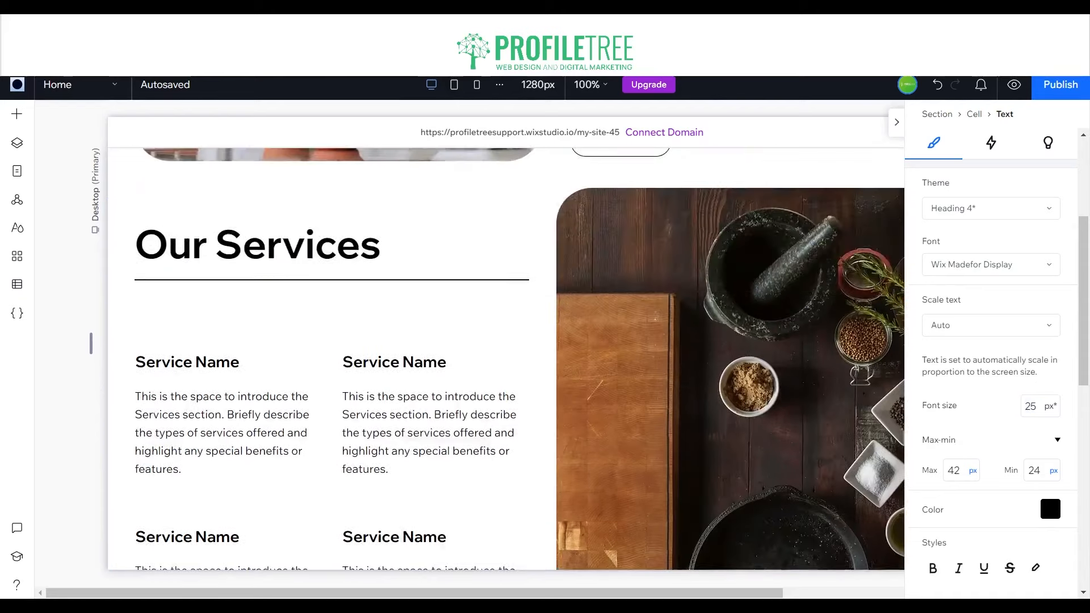
scroll(506, 360, down, 7)
scroll(507, 360, down, 4)
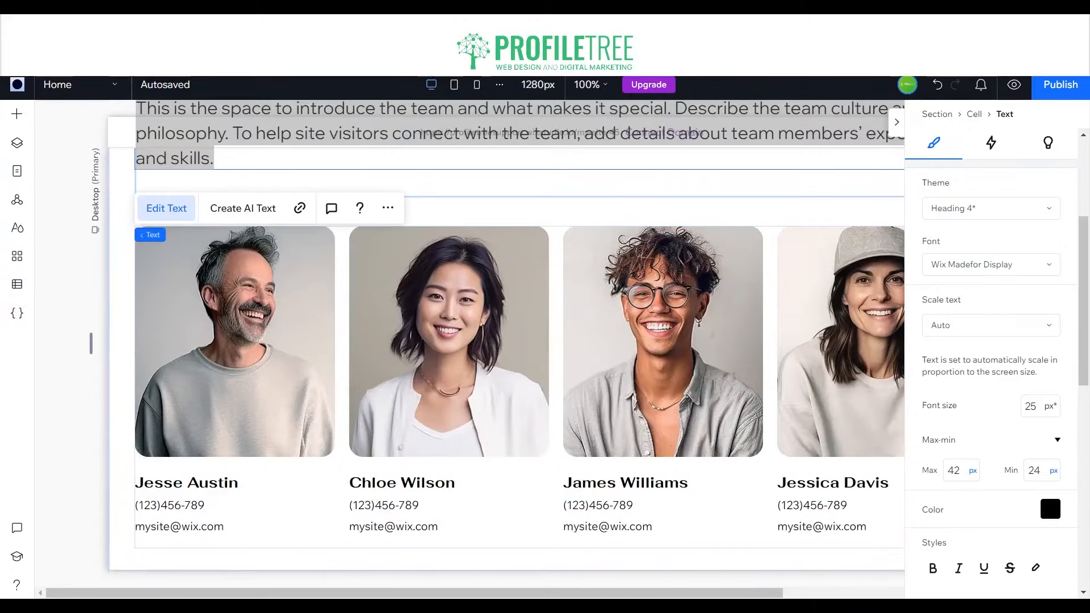
click(239, 335)
click(180, 189)
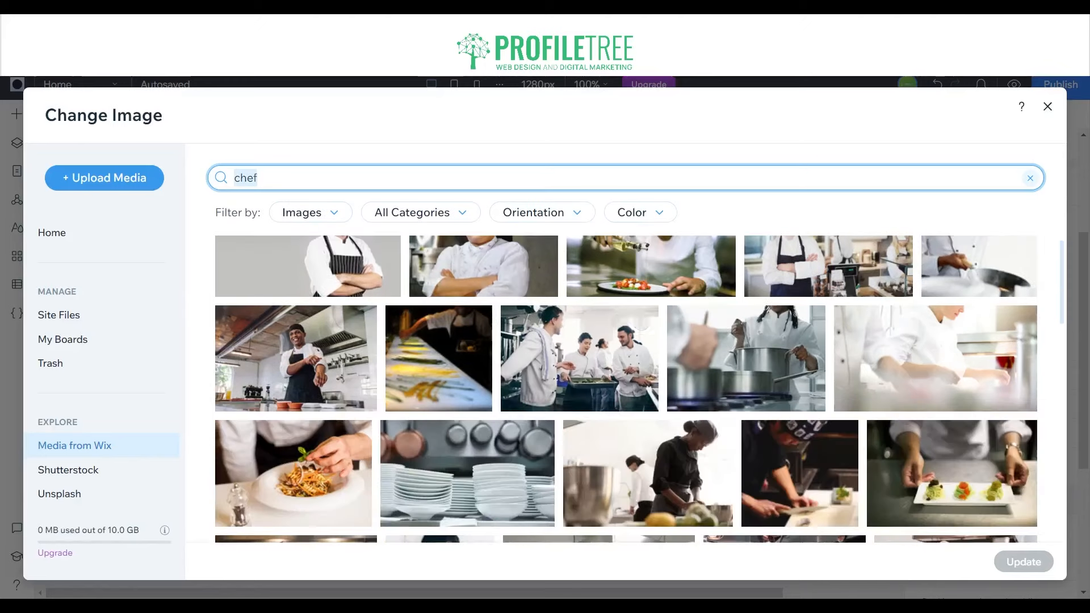
scroll(519, 349, down, 3)
click(483, 267)
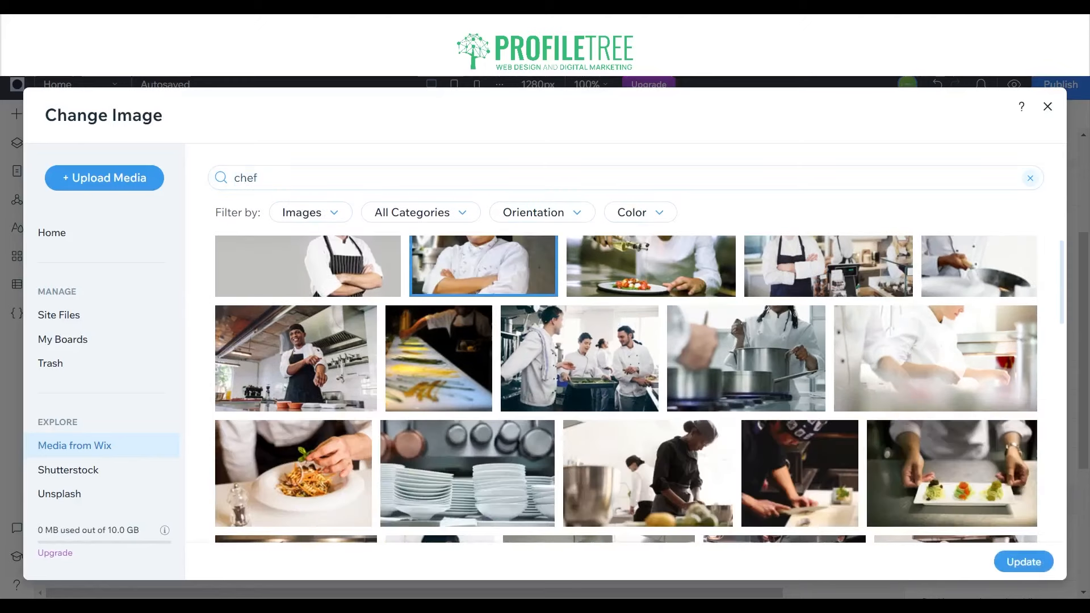
click(1019, 561)
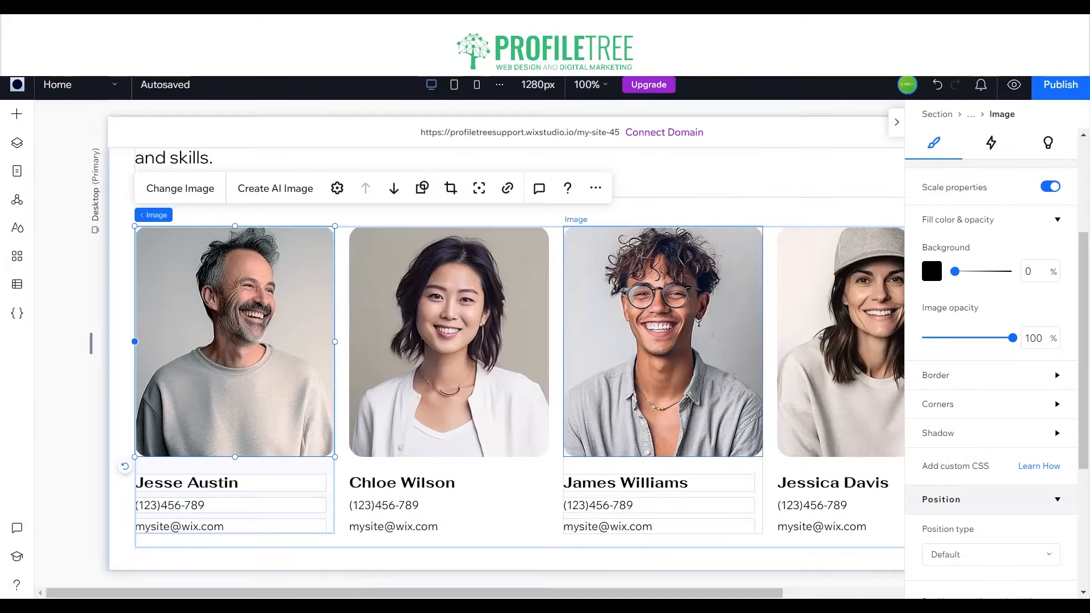
Step: Search Wix media for "sous chef" and replace the second team photo with the bearded chef standing arms crossed in a kitchen
click(449, 340)
click(394, 188)
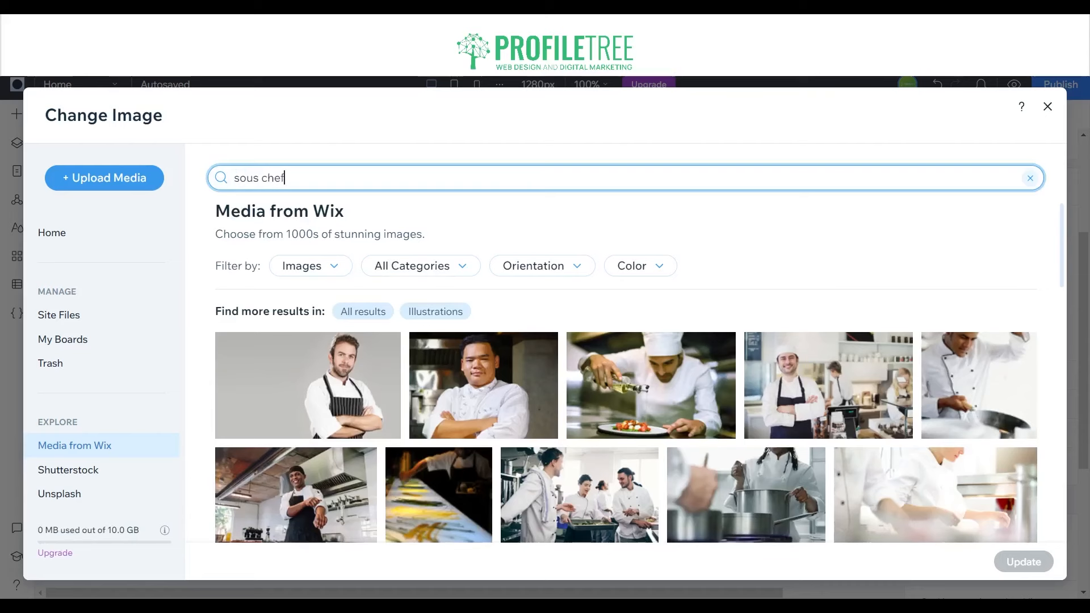
key(Return)
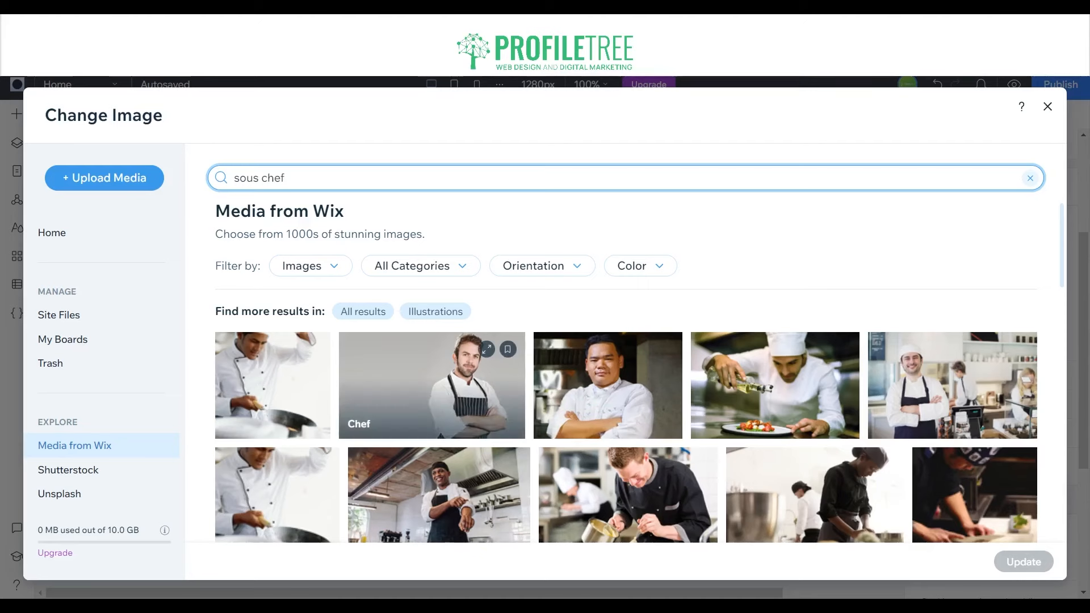
scroll(432, 398, down, 2)
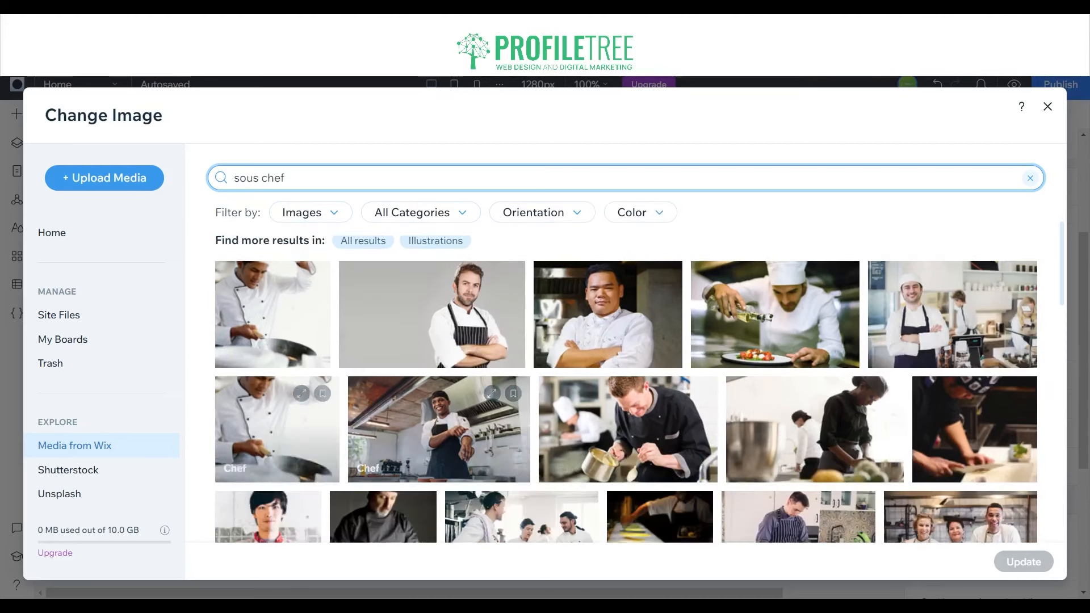
scroll(267, 499, down, 2)
scroll(806, 386, down, 5)
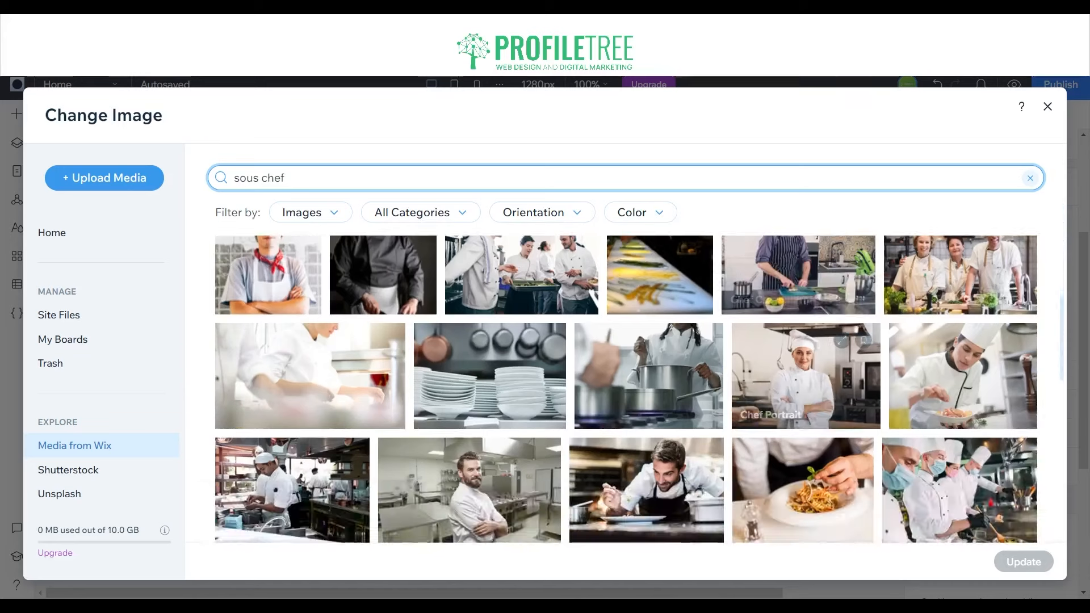
click(469, 490)
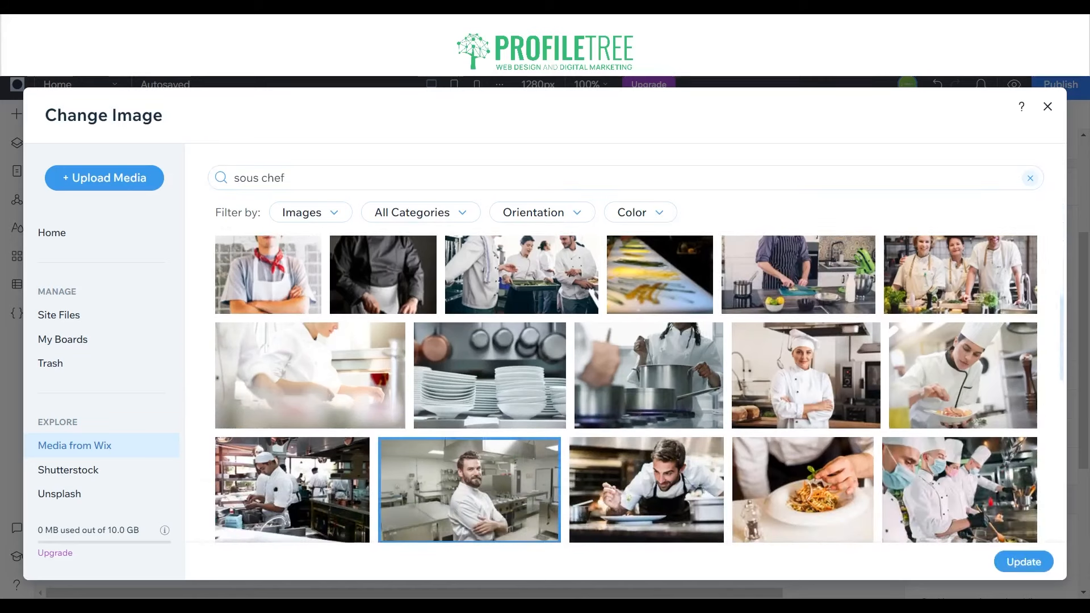
click(1024, 562)
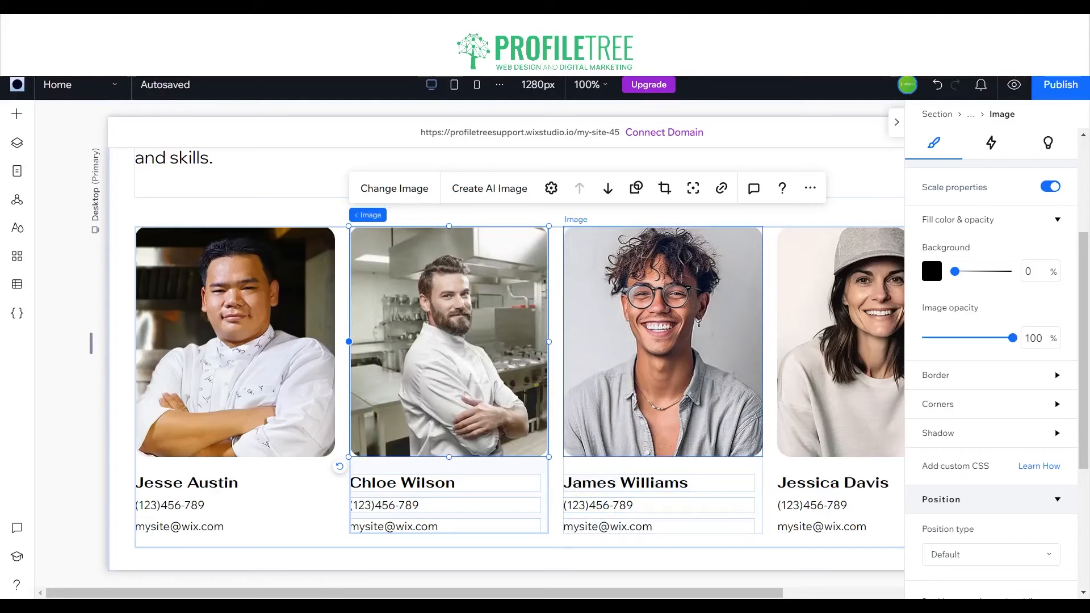
Step: Replace the third team member's photo with the "Chef Portrait" image of a woman in a white chef's hat
click(663, 342)
click(332, 189)
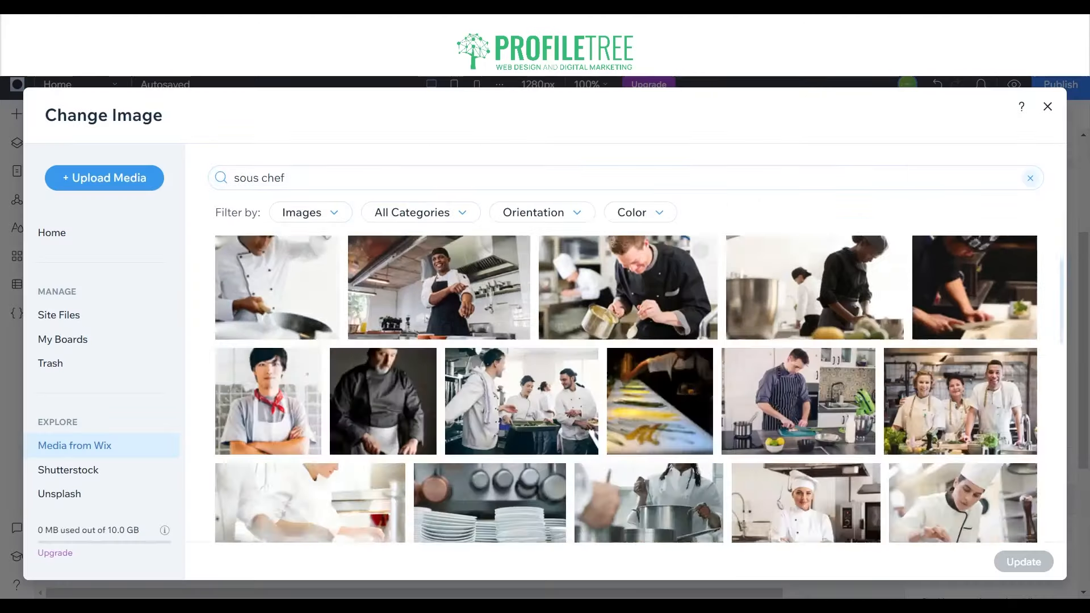
scroll(800, 375, down, 10)
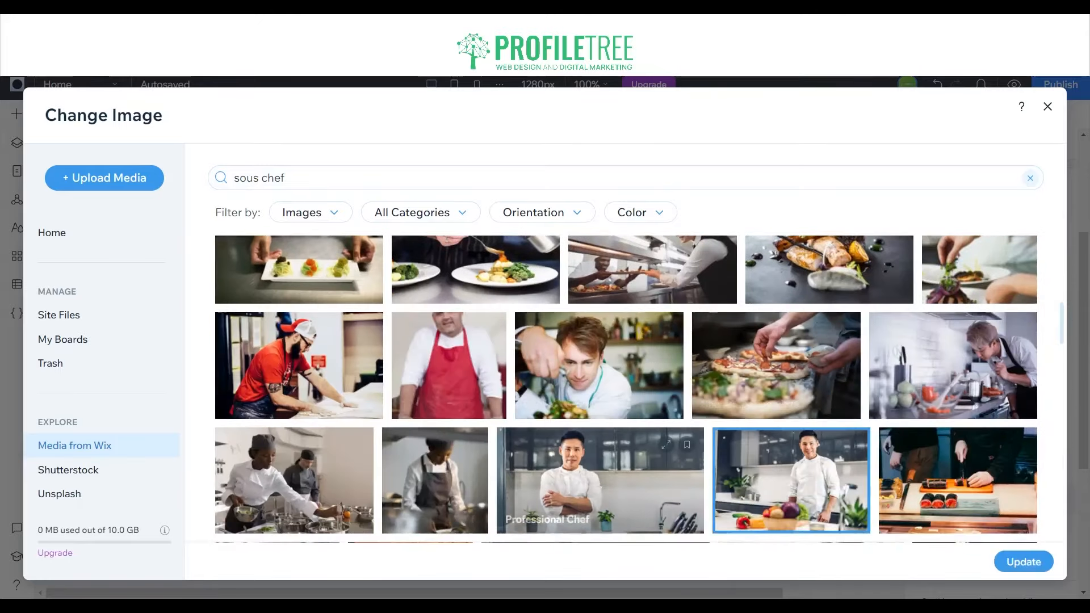
scroll(806, 374, up, 5)
scroll(863, 341, up, 1)
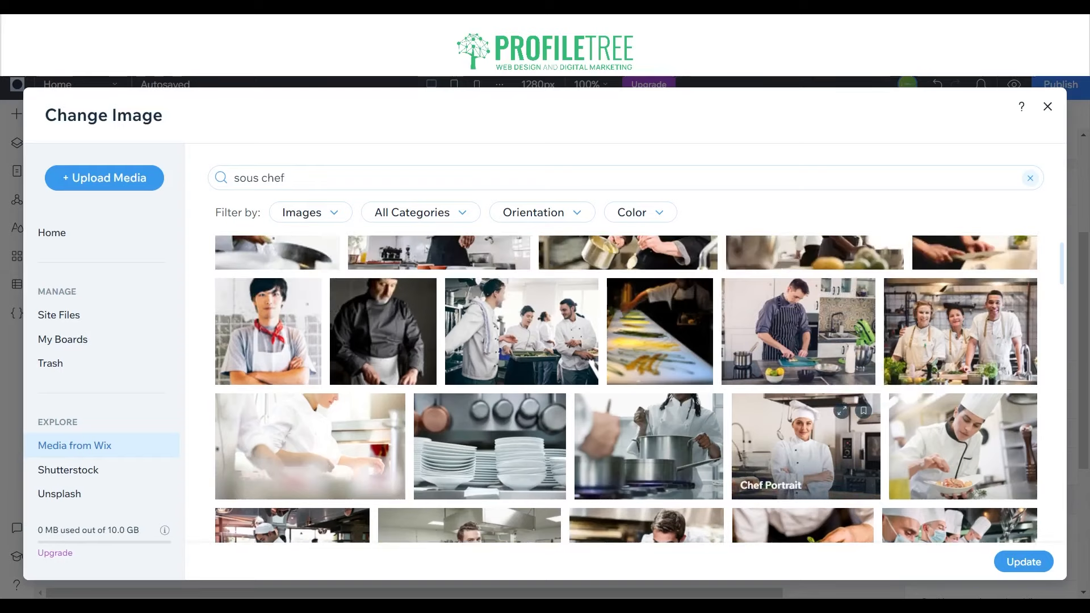
click(815, 440)
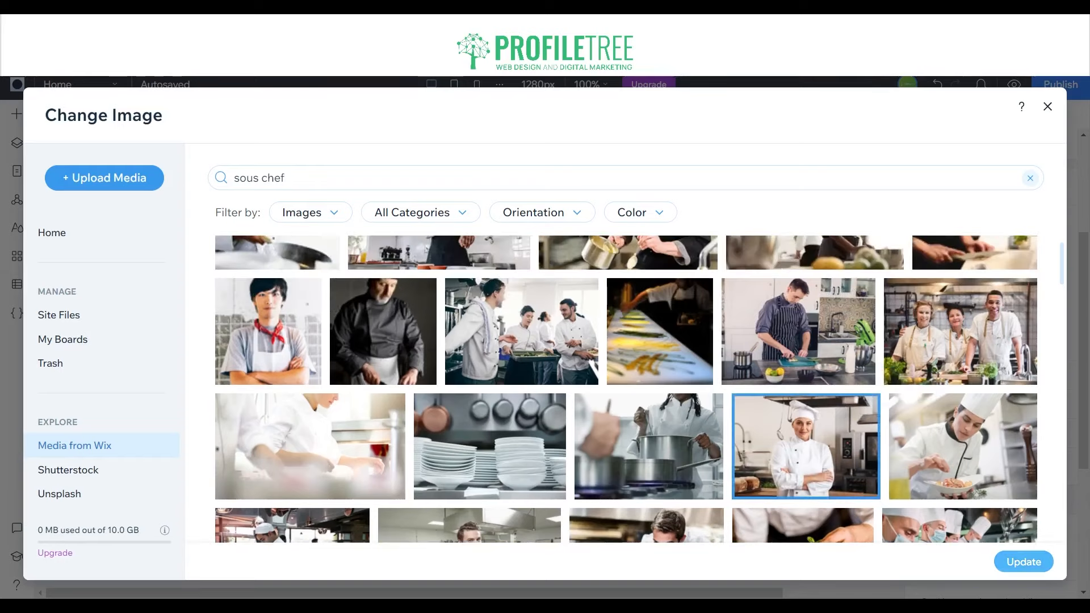
click(1023, 562)
Step: Replace the fourth team photo with the "Professional Chef" image of a bearded chef chopping greens, and show the full team row
click(830, 335)
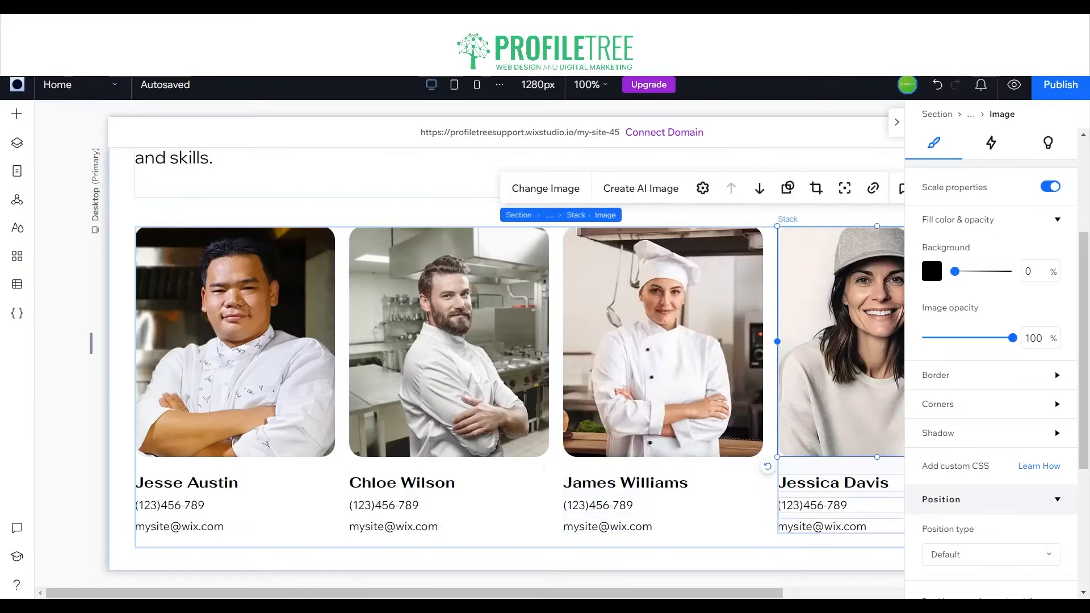
click(546, 189)
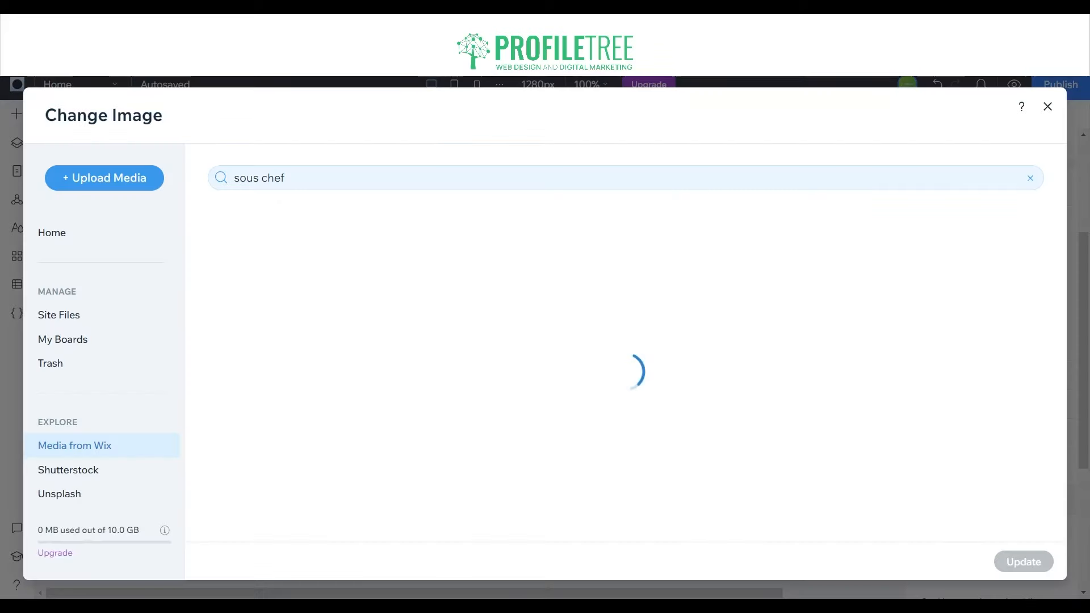
scroll(626, 389, down, 6)
scroll(601, 408, down, 5)
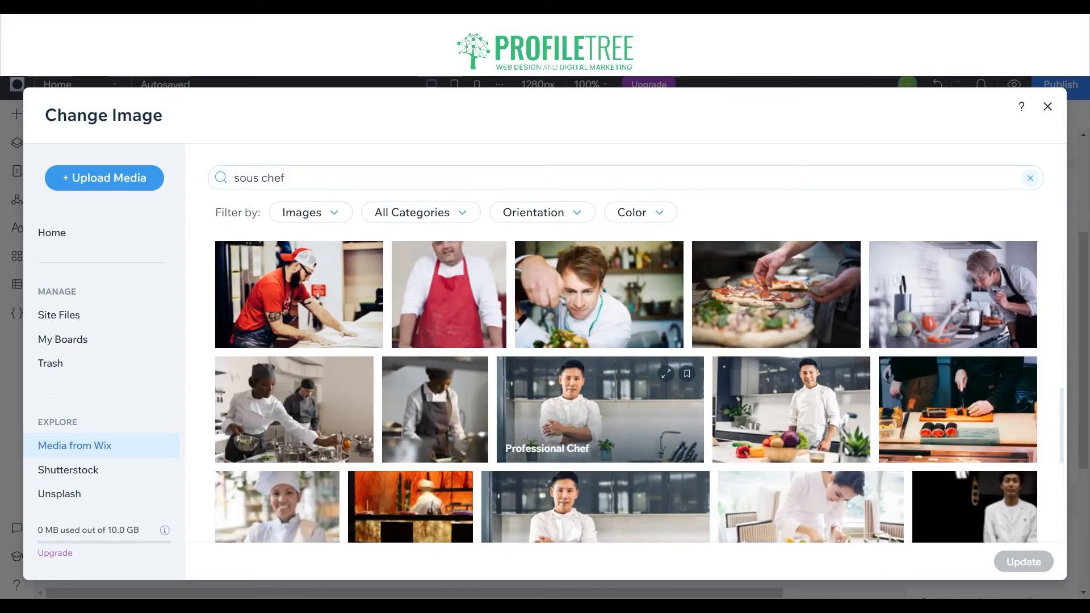
scroll(600, 409, down, 5)
scroll(792, 342, down, 2)
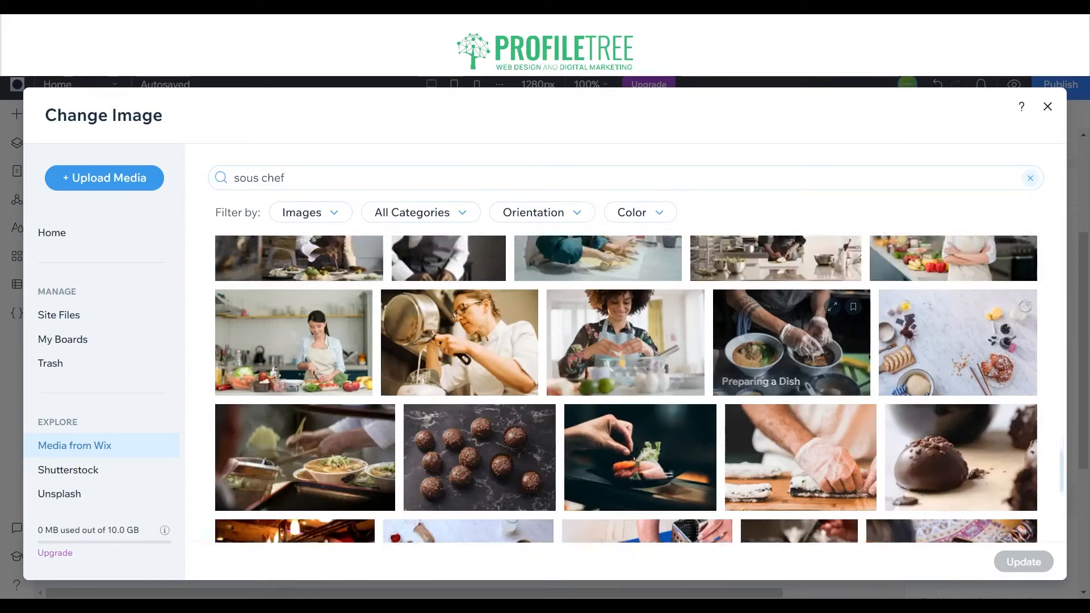
scroll(792, 343, down, 1)
scroll(625, 389, down, 5)
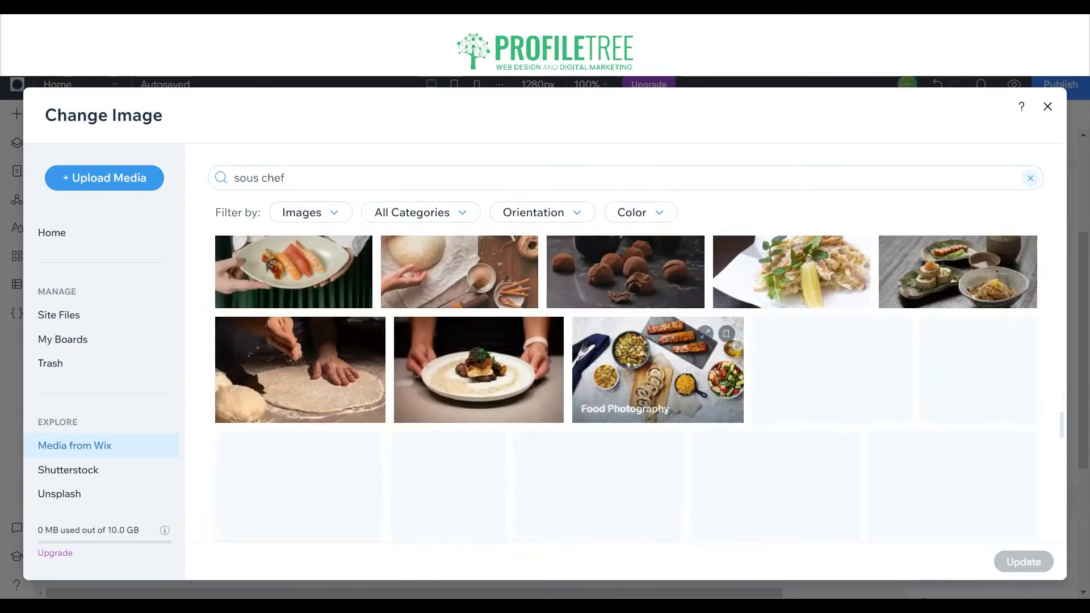
scroll(511, 352, down, 5)
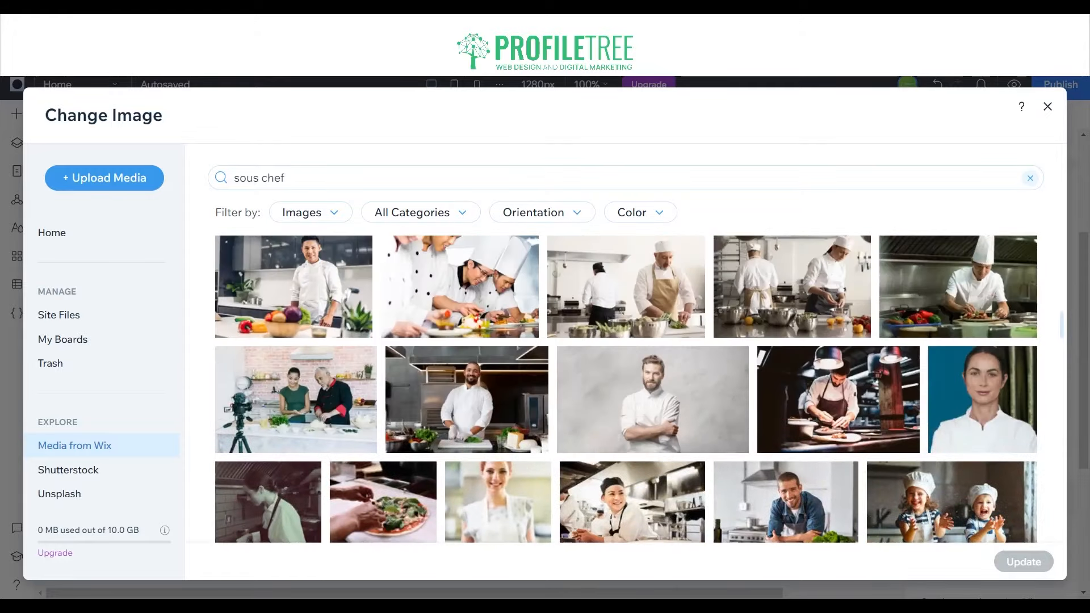
scroll(624, 392, down, 4)
scroll(522, 392, down, 4)
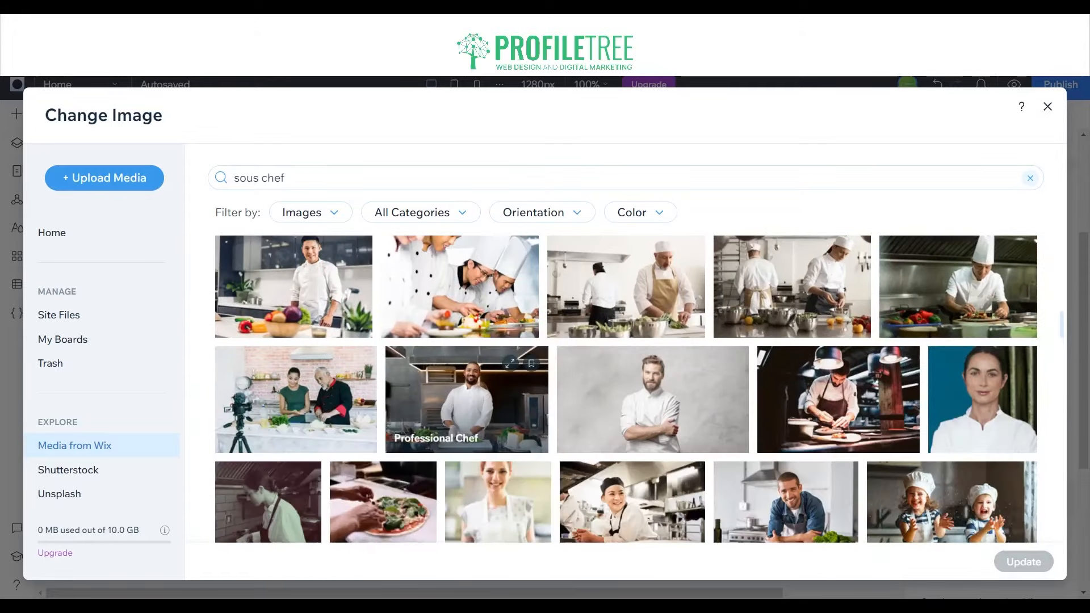
click(467, 403)
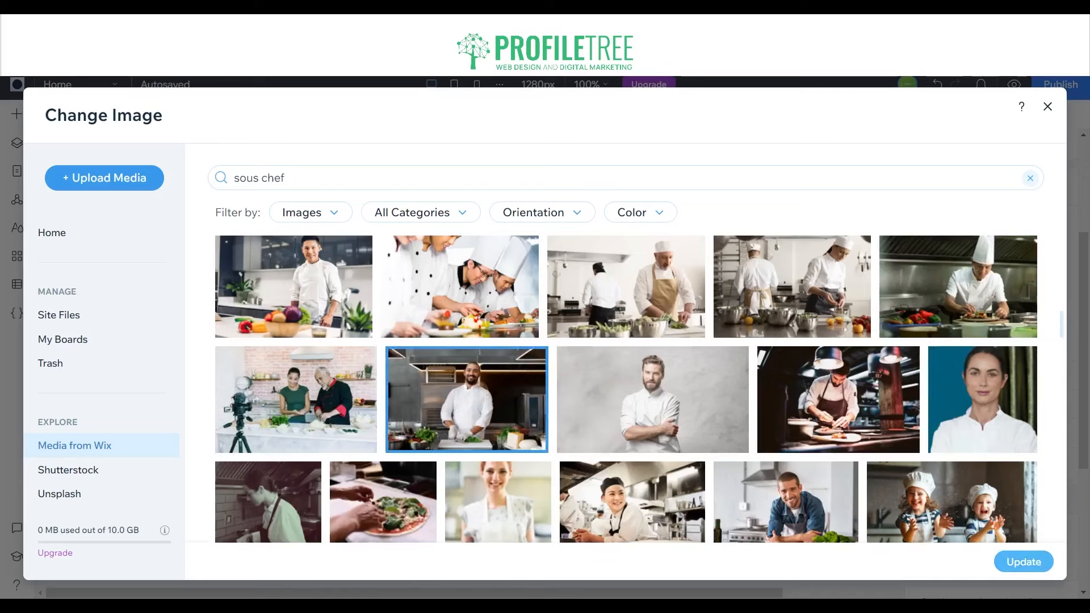
click(1024, 562)
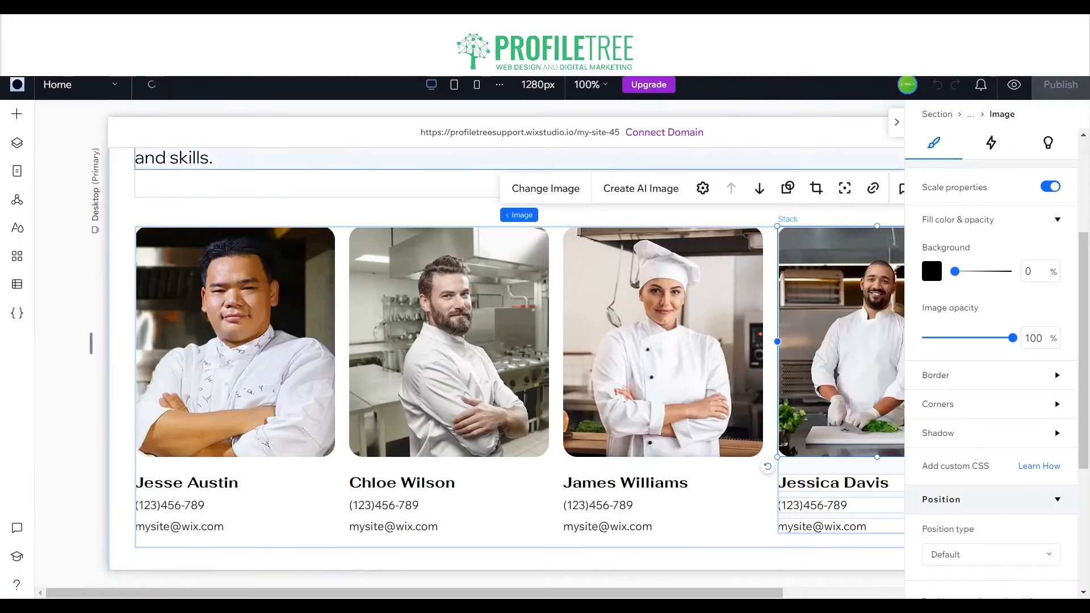
click(896, 122)
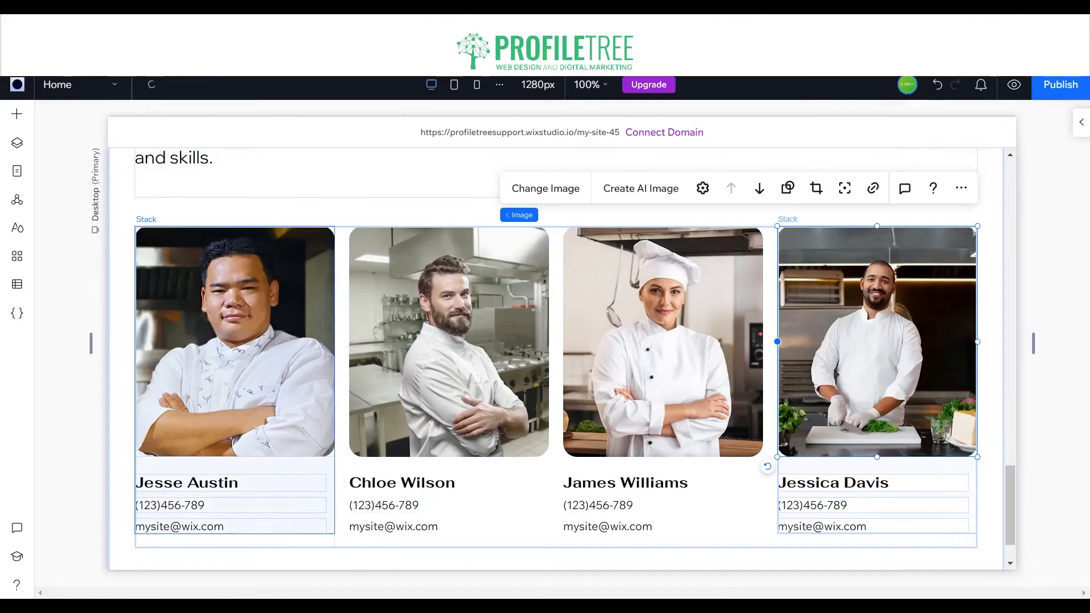
Step: Replace the first name under the second team photo with a male first name, keeping the surname
click(187, 483)
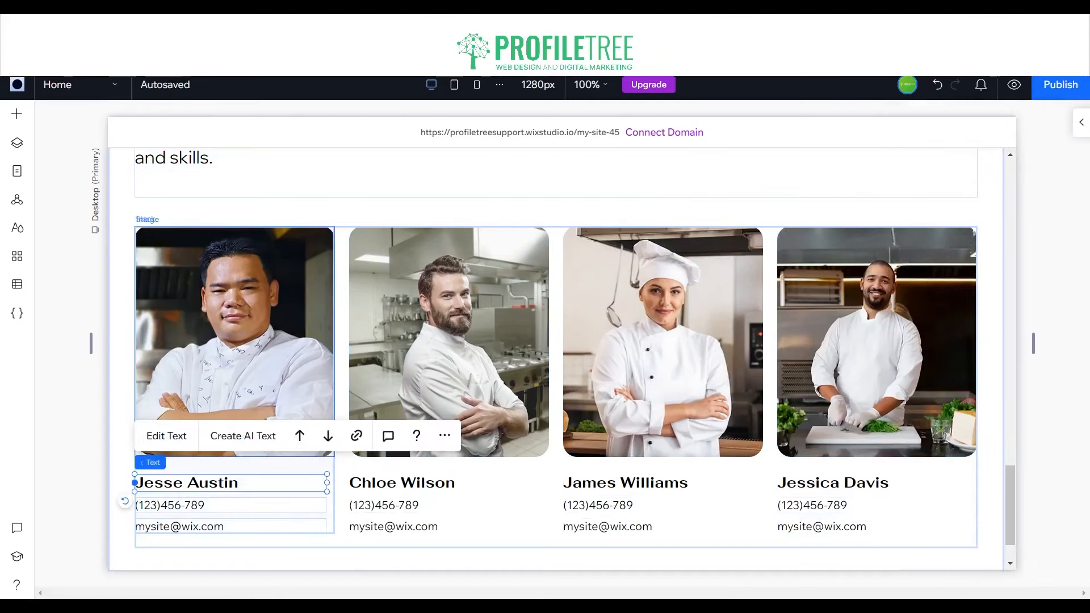
click(166, 436)
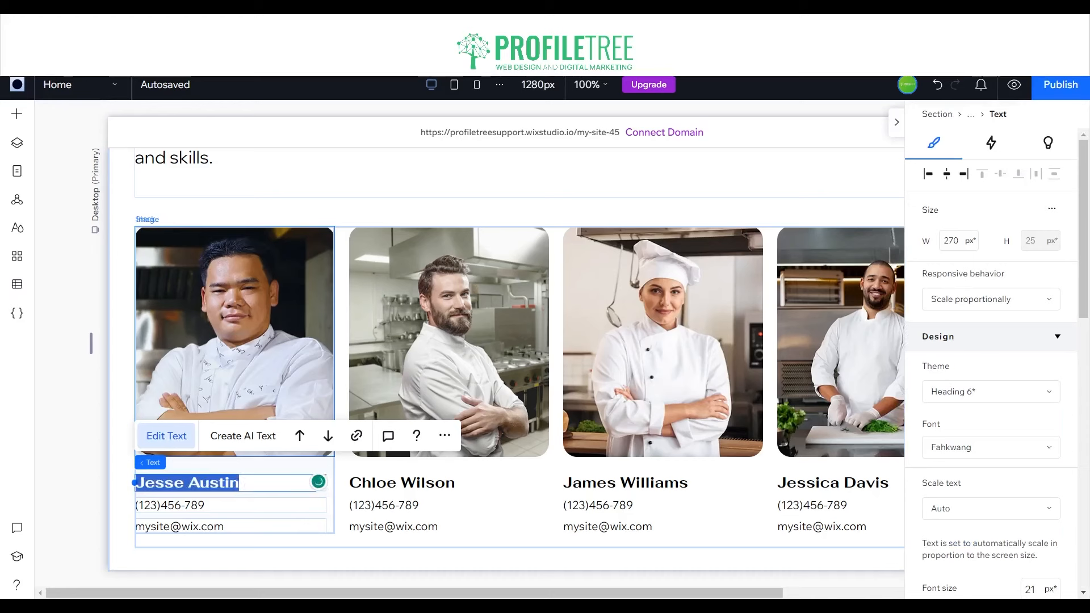
click(402, 483)
click(380, 436)
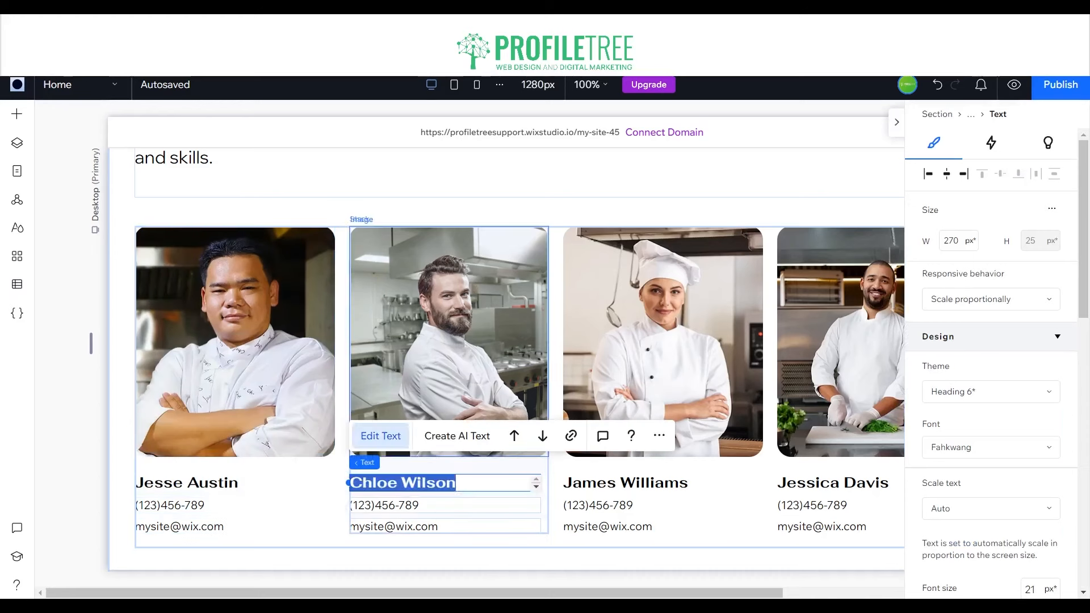
double_click(375, 483)
text(Robert)
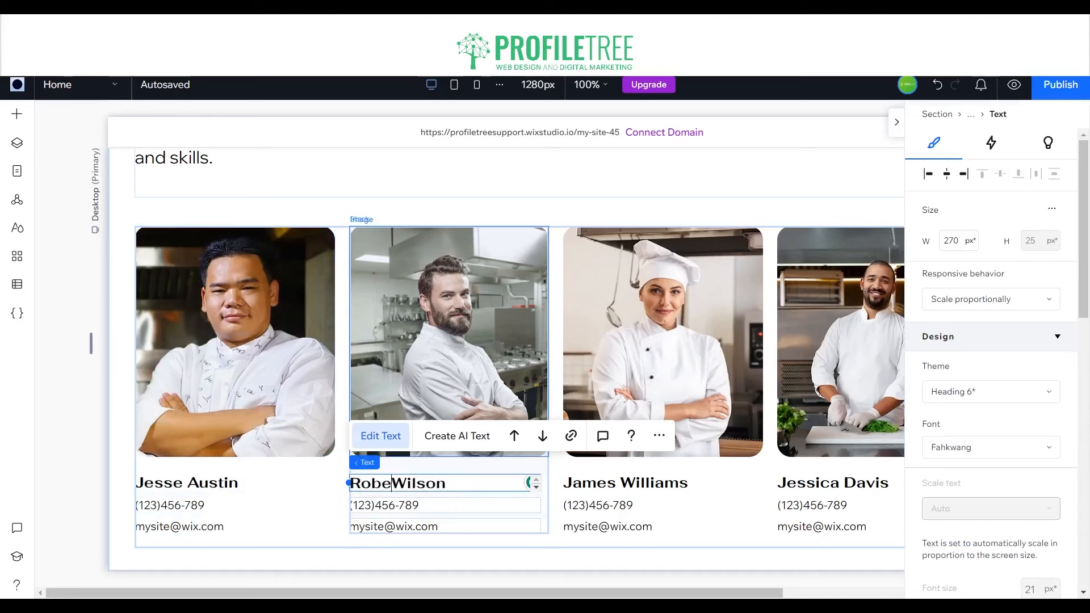
click(833, 483)
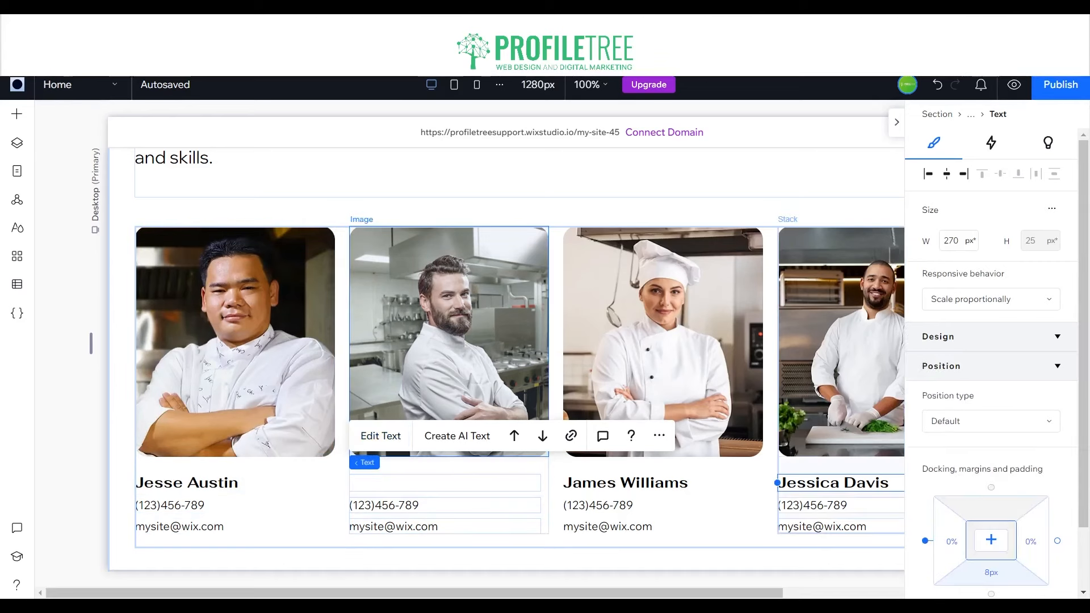
Step: Replace the first name under the third team photo with a female first name, keeping the surname
click(626, 482)
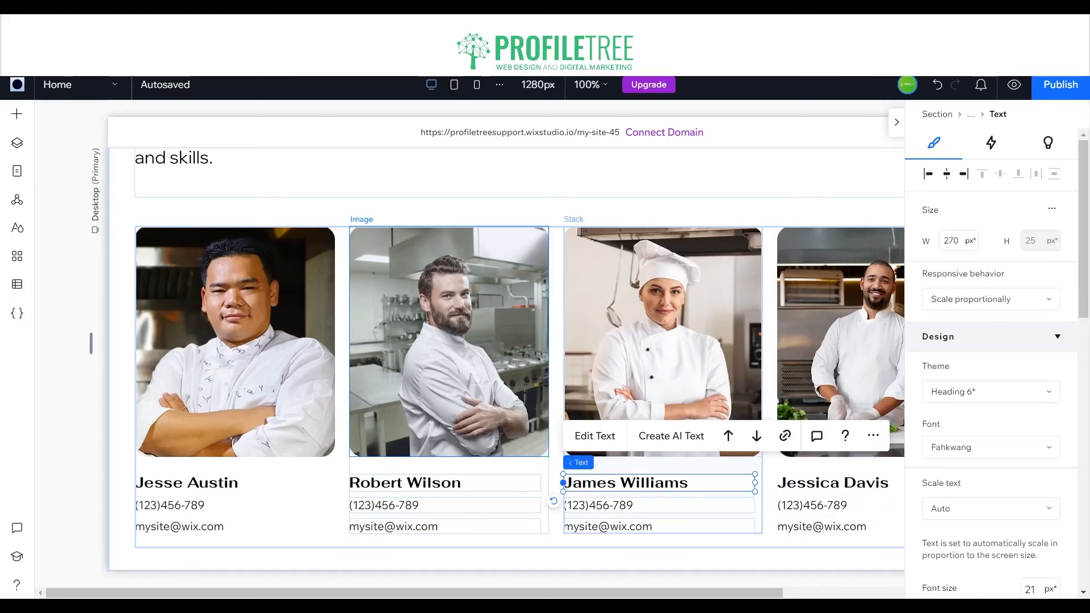
click(594, 436)
double_click(591, 483)
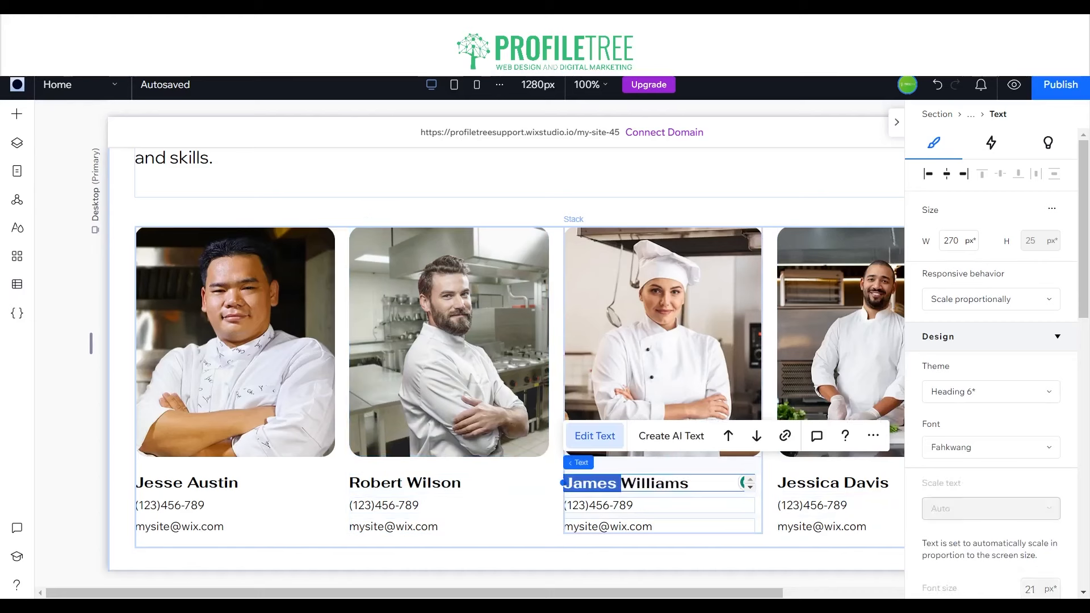
text(Hannah)
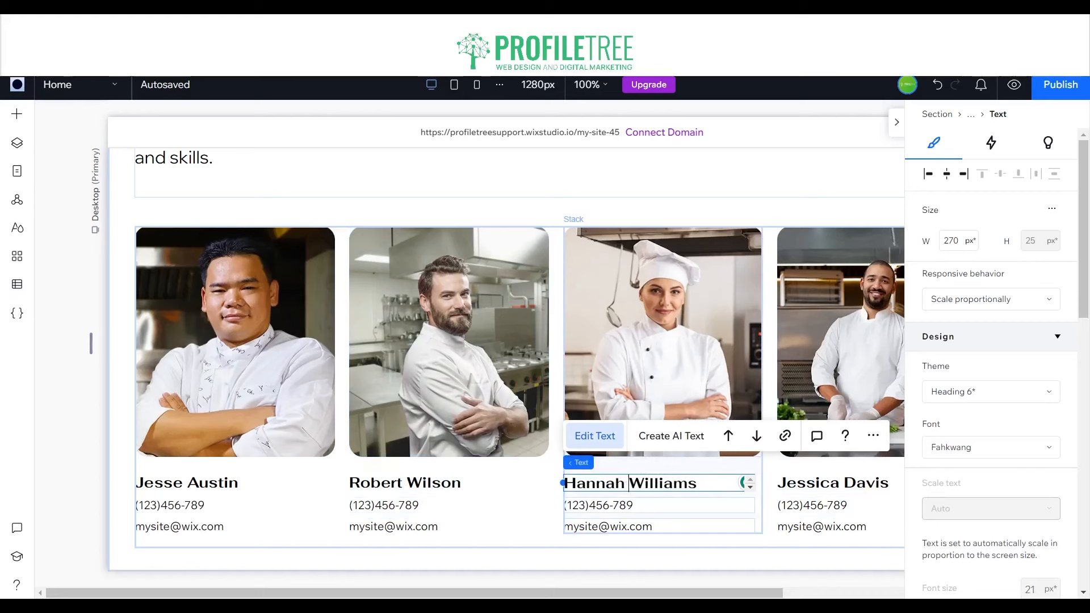
Step: Replace the first name under the fourth team photo with a male first name, keeping the surname
click(818, 483)
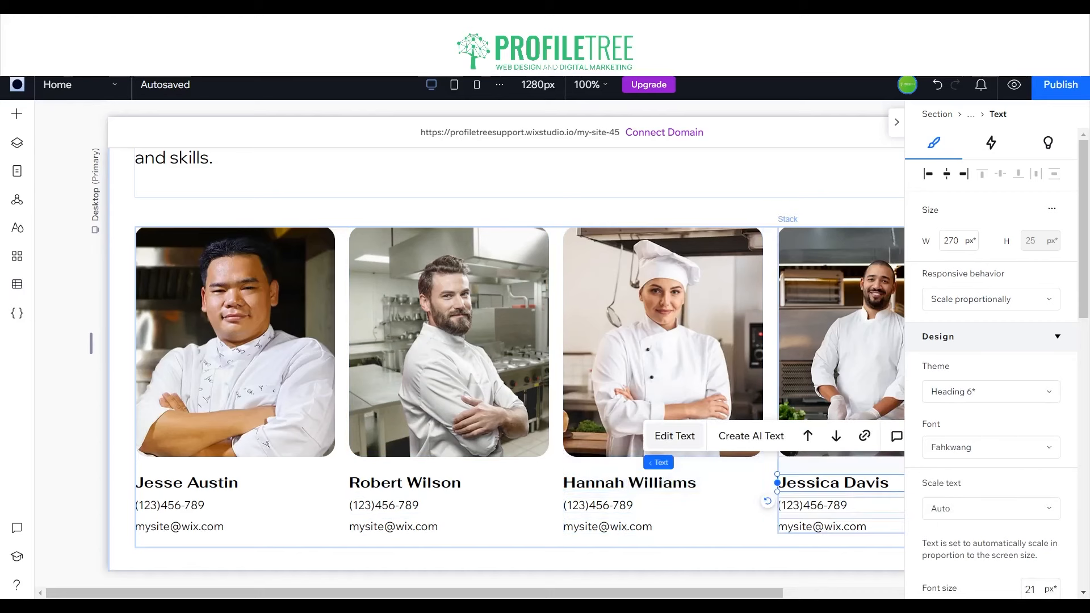
click(675, 436)
double_click(810, 483)
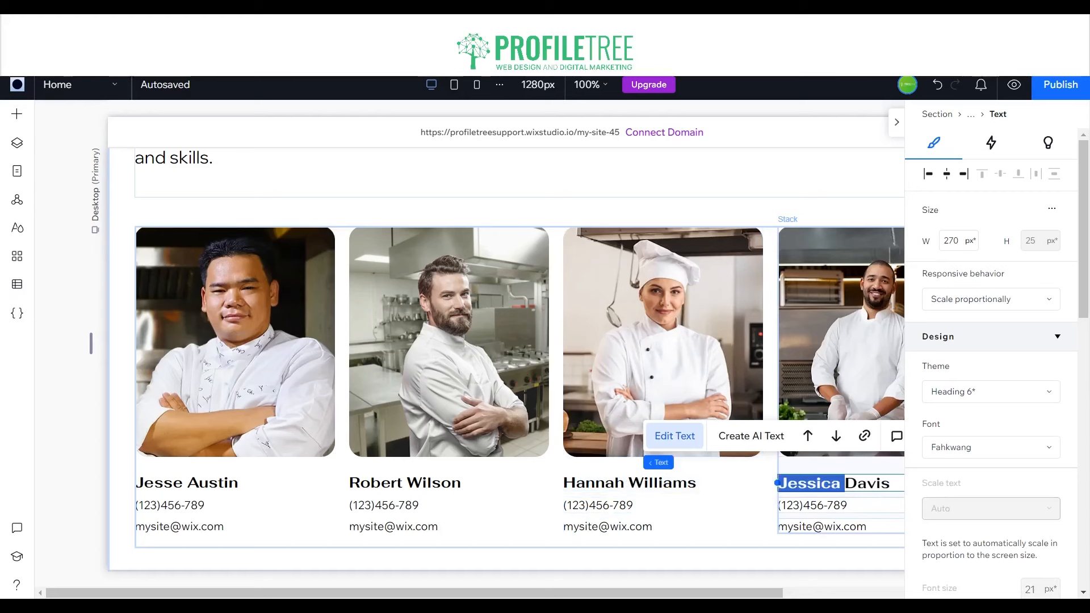
text(Dylang)
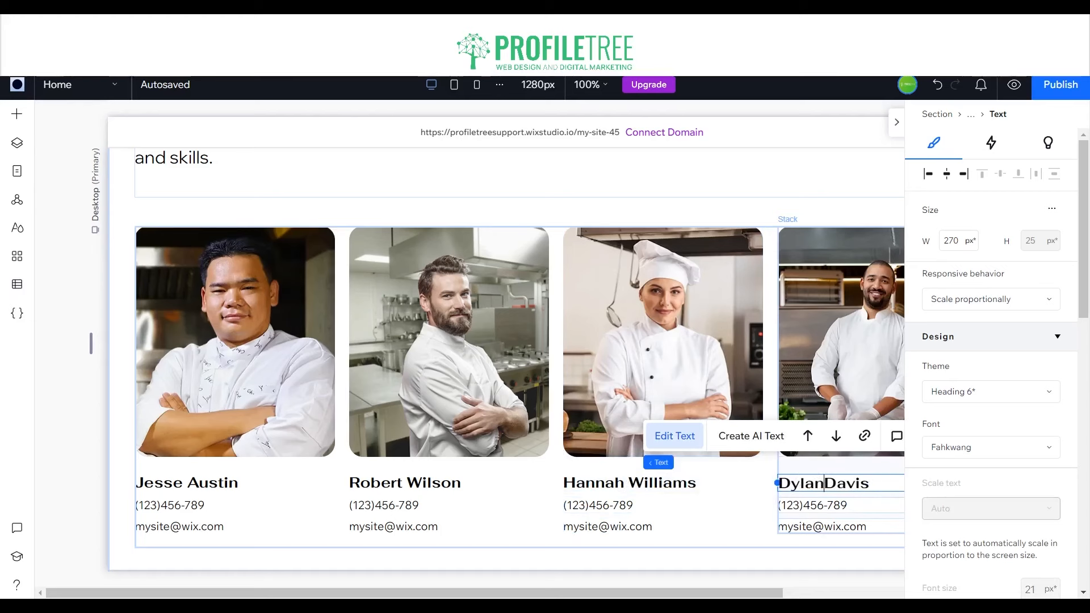
key(BackSpace)
click(568, 211)
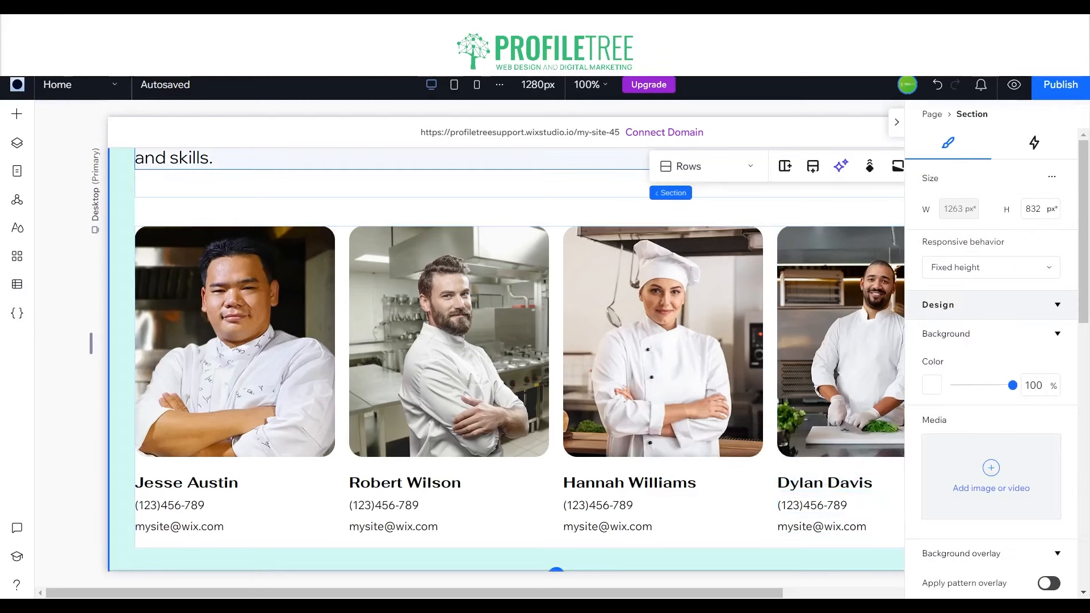
click(897, 122)
Step: Browse the addable elements, including testimonial and banner sections, contact forms and buttons, for something to follow the team section
click(16, 113)
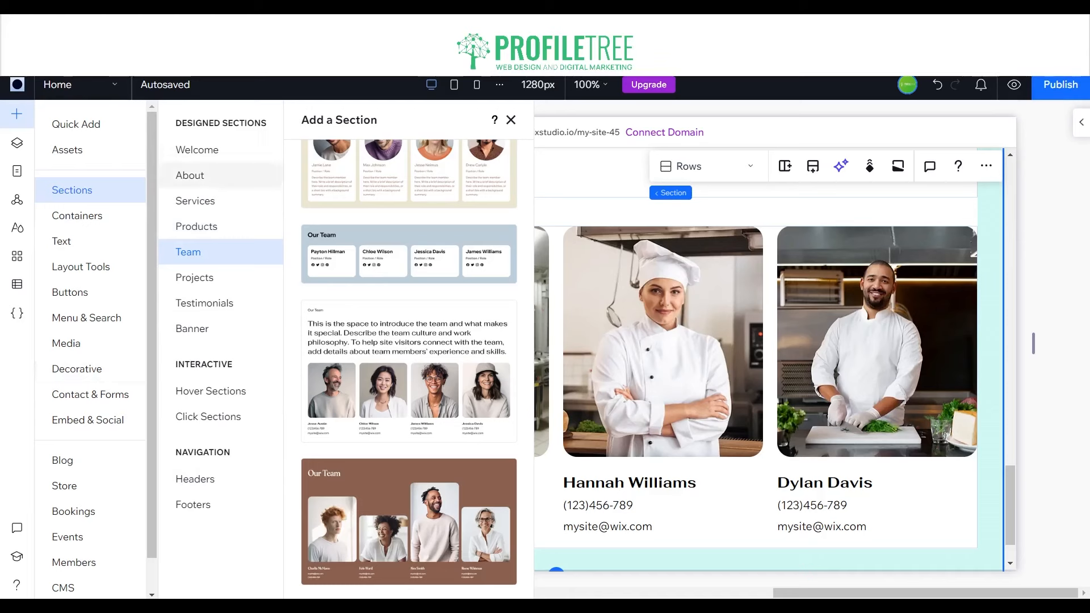
click(194, 277)
click(204, 304)
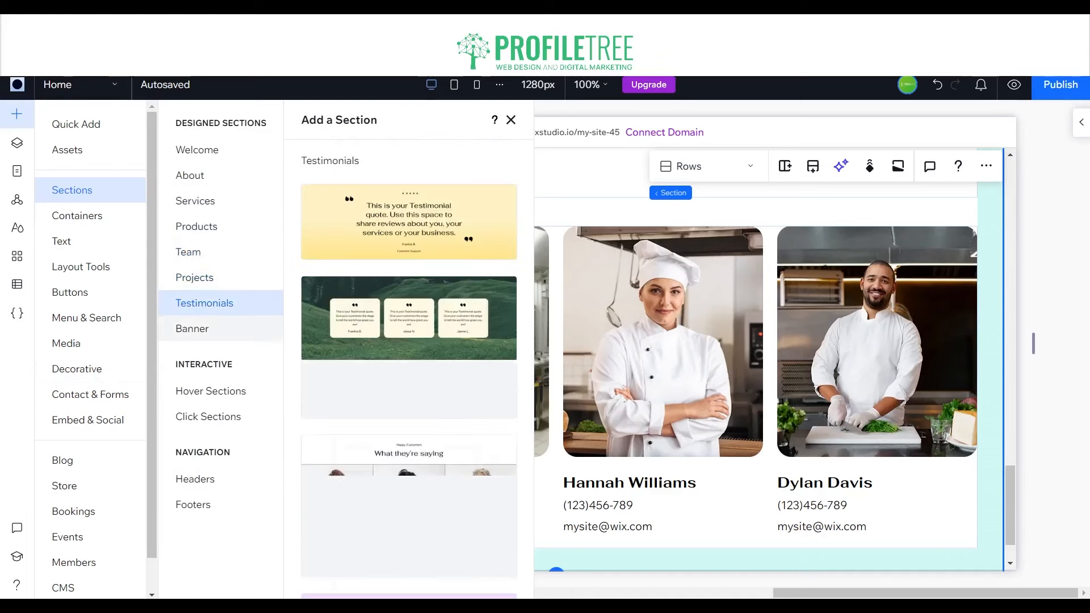
click(192, 329)
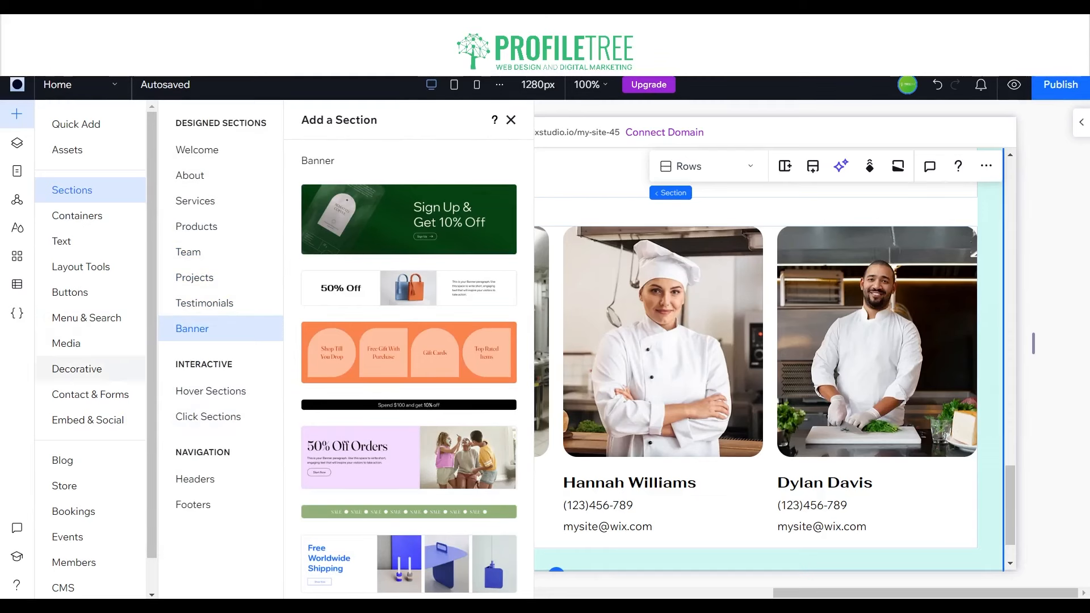
click(90, 394)
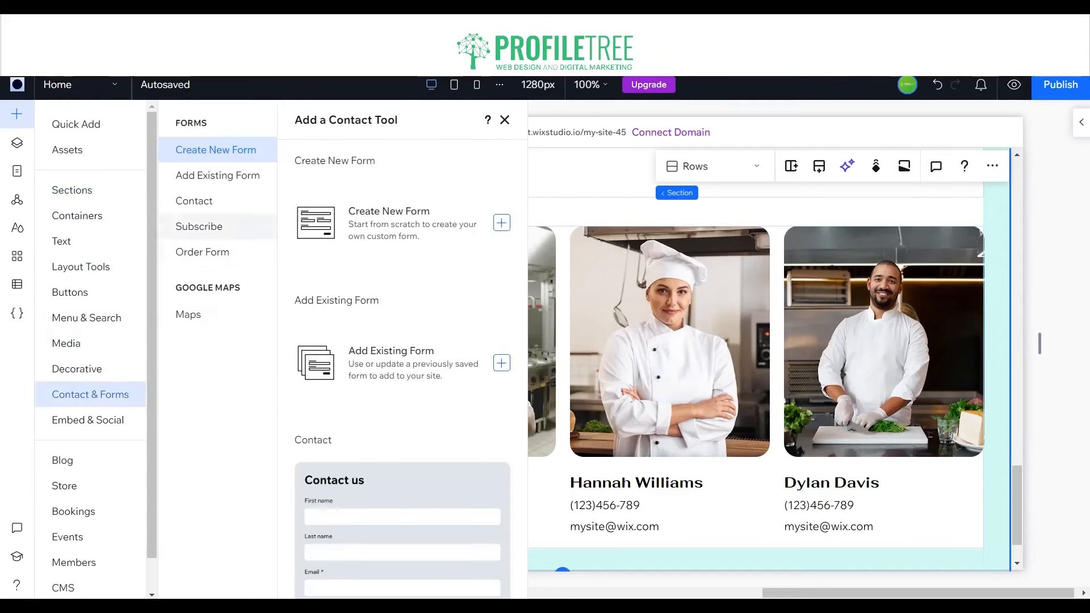
click(86, 318)
click(70, 292)
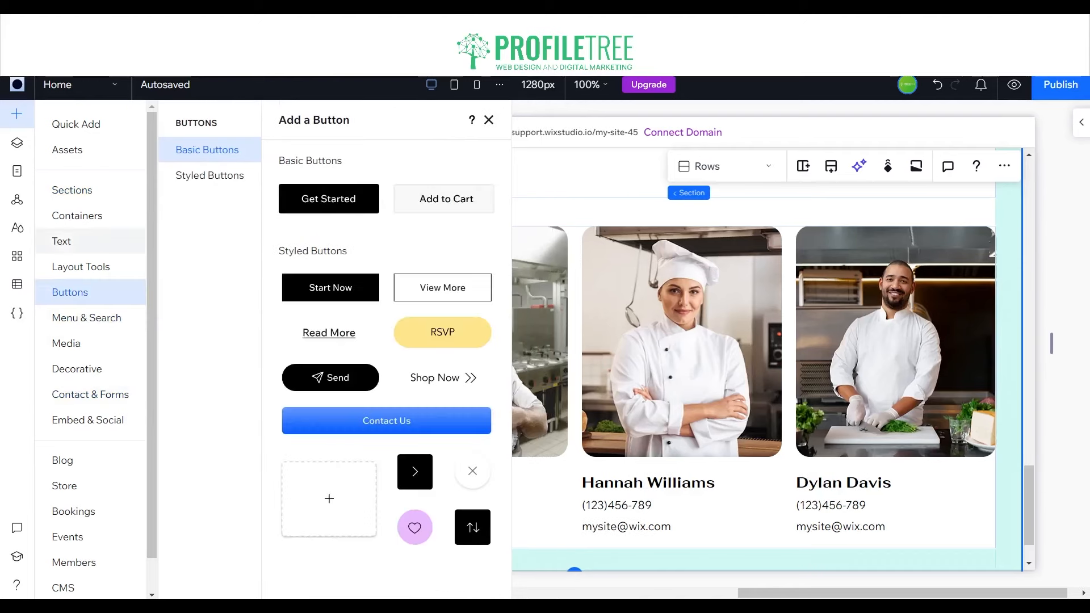
click(77, 215)
click(72, 190)
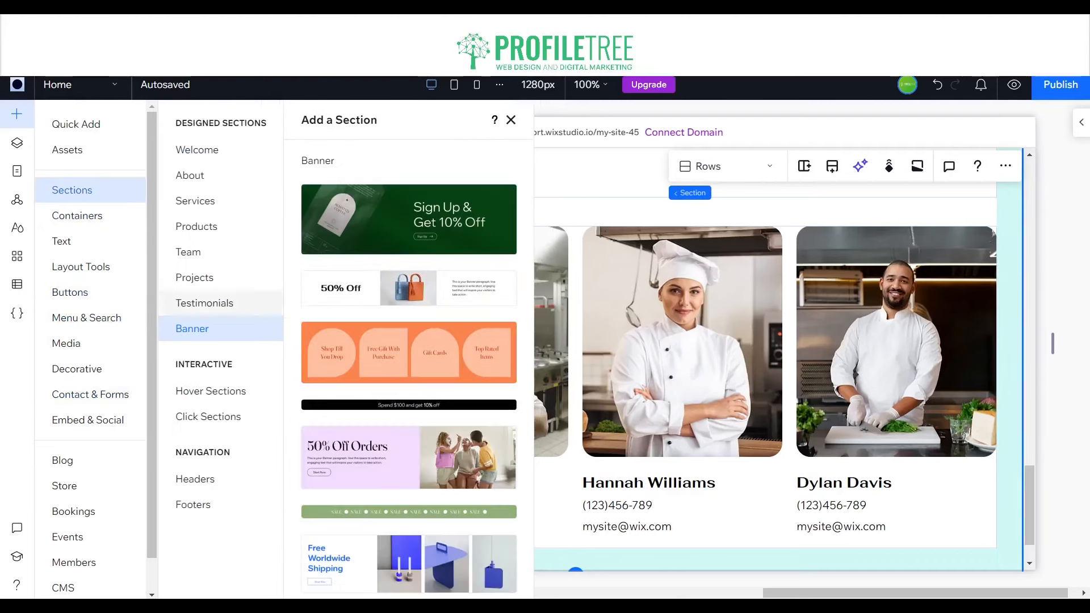
scroll(409, 364, down, 4)
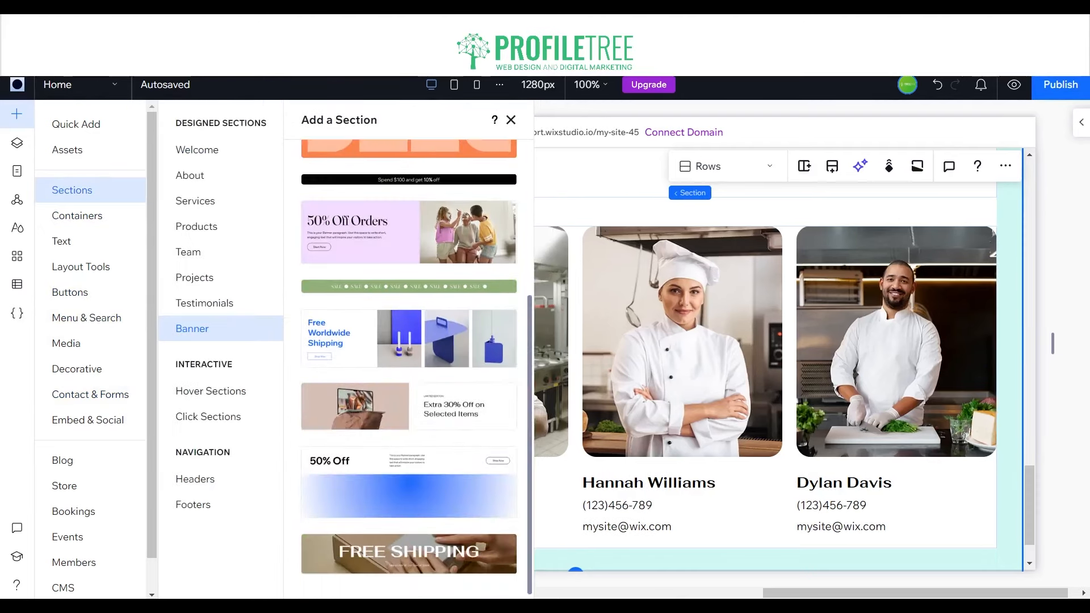
scroll(681, 284, down, 1)
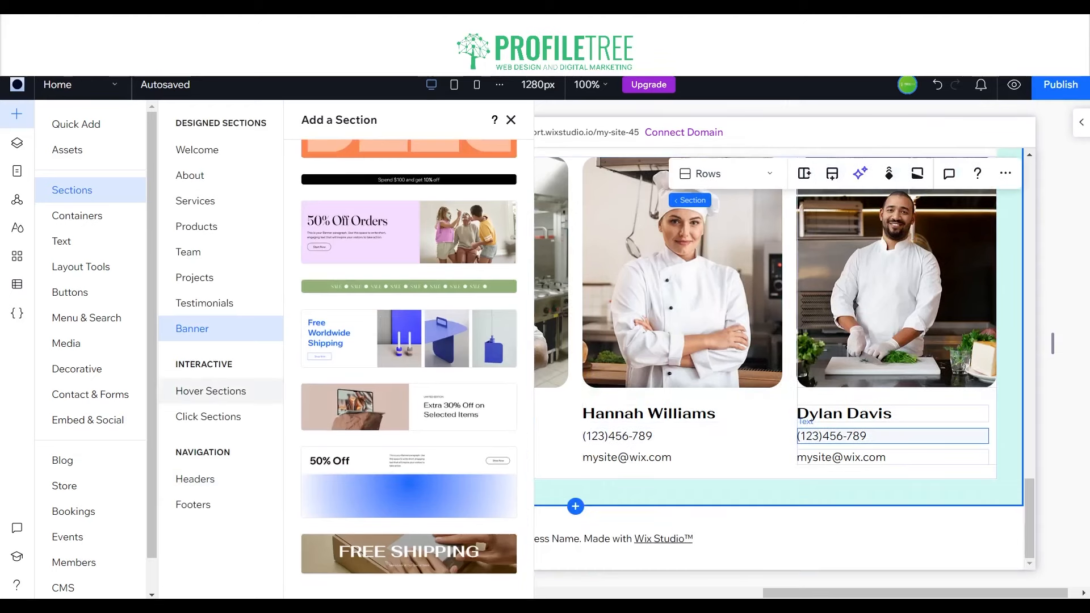
Step: Add the yellow single-quote testimonial section between the team section and the footer
click(205, 302)
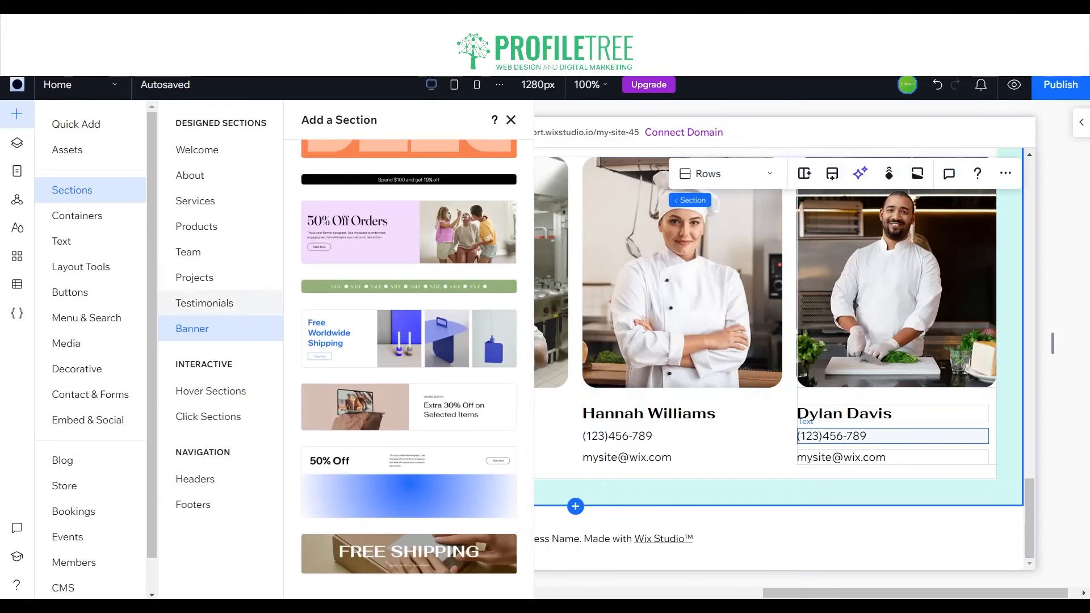
scroll(409, 363, down, 10)
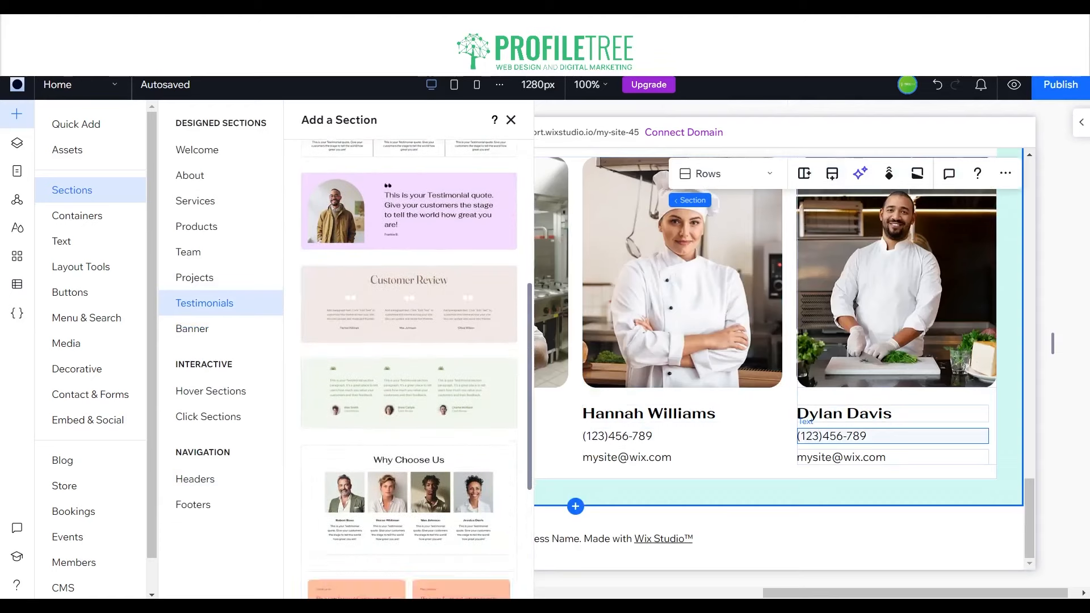
scroll(409, 364, up, 10)
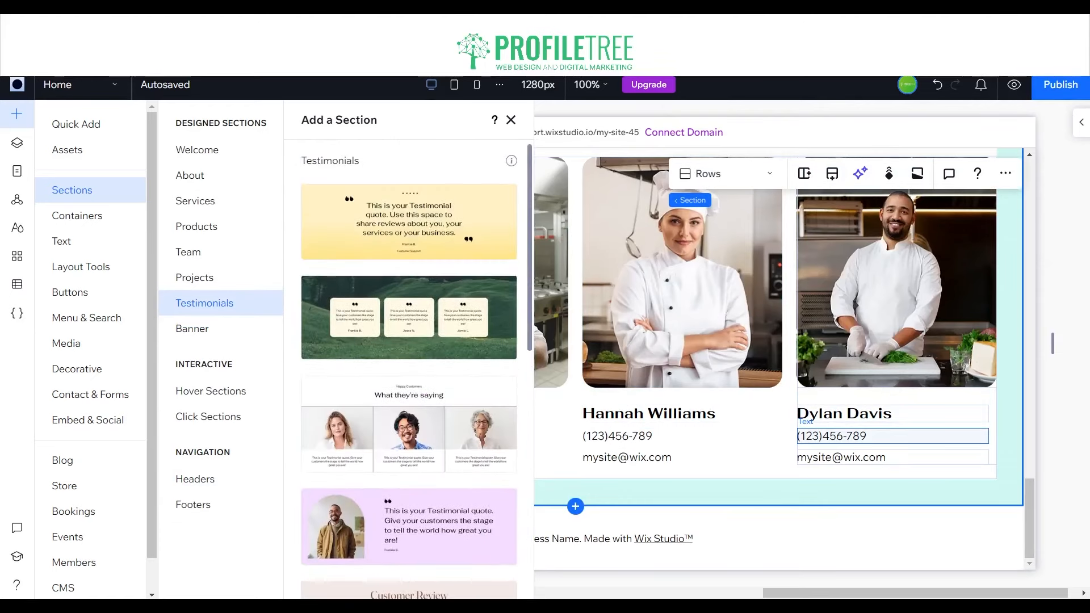
scroll(409, 363, down, 4)
scroll(408, 364, up, 4)
drag(409, 222, 553, 547)
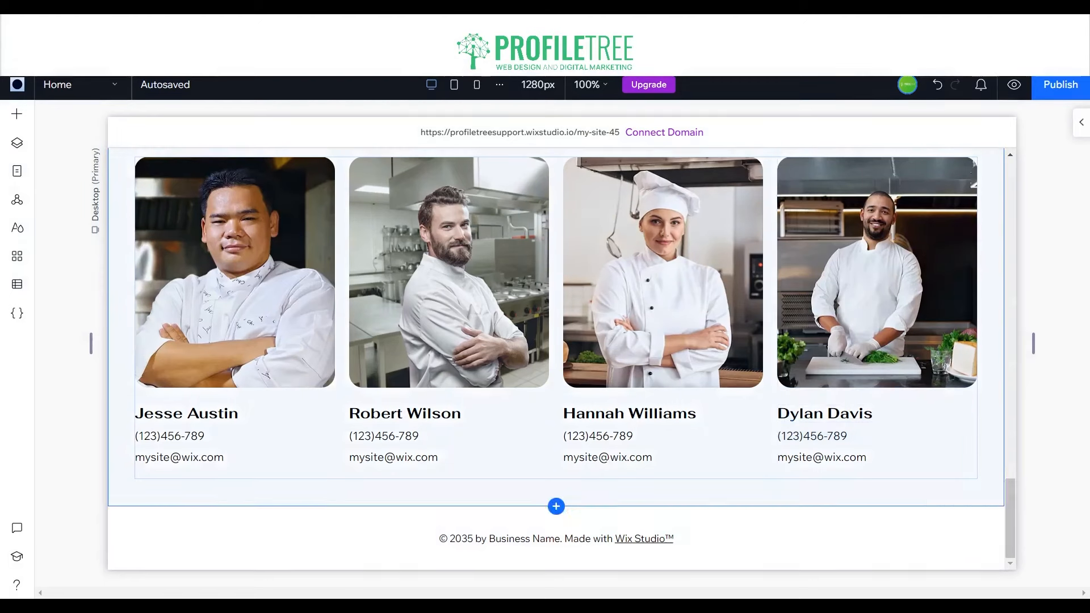
click(554, 546)
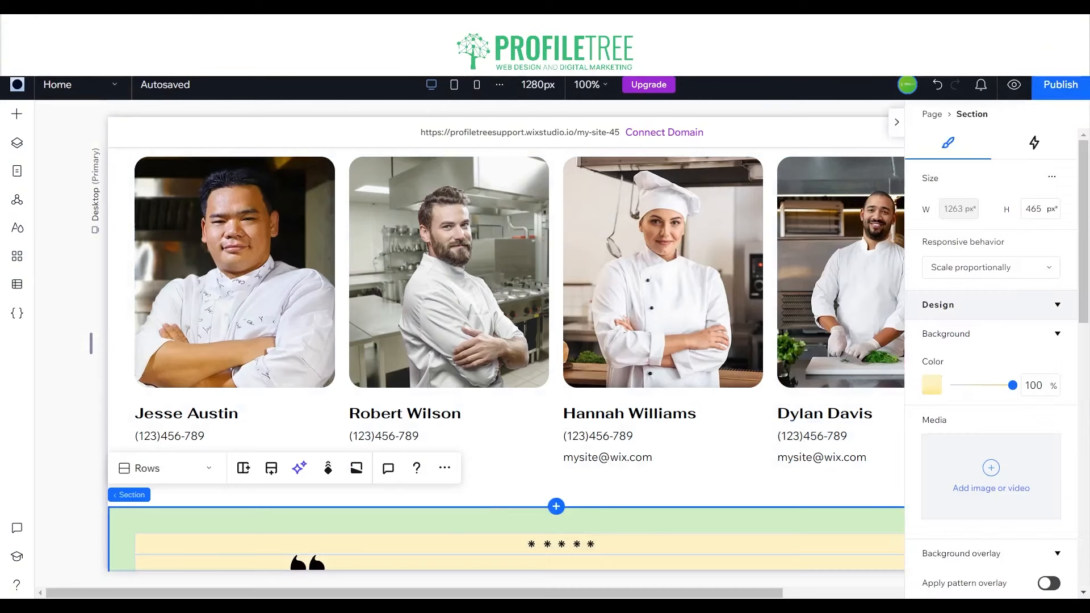
Step: Set the strong yellow stop of the testimonial section's background gradient to white (#FFFFFF)
scroll(557, 358, down, 5)
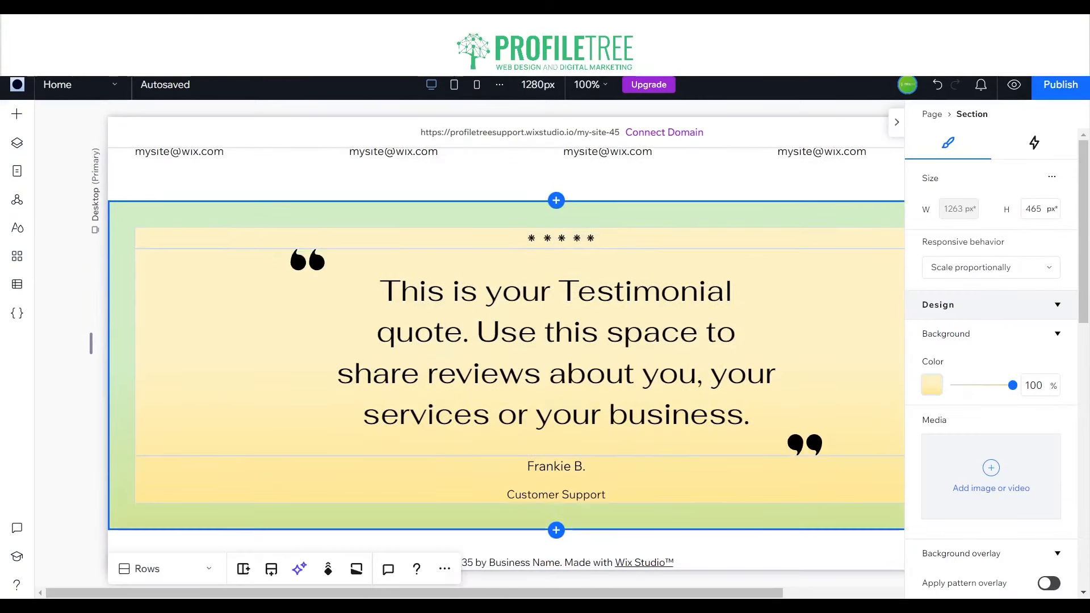
click(932, 385)
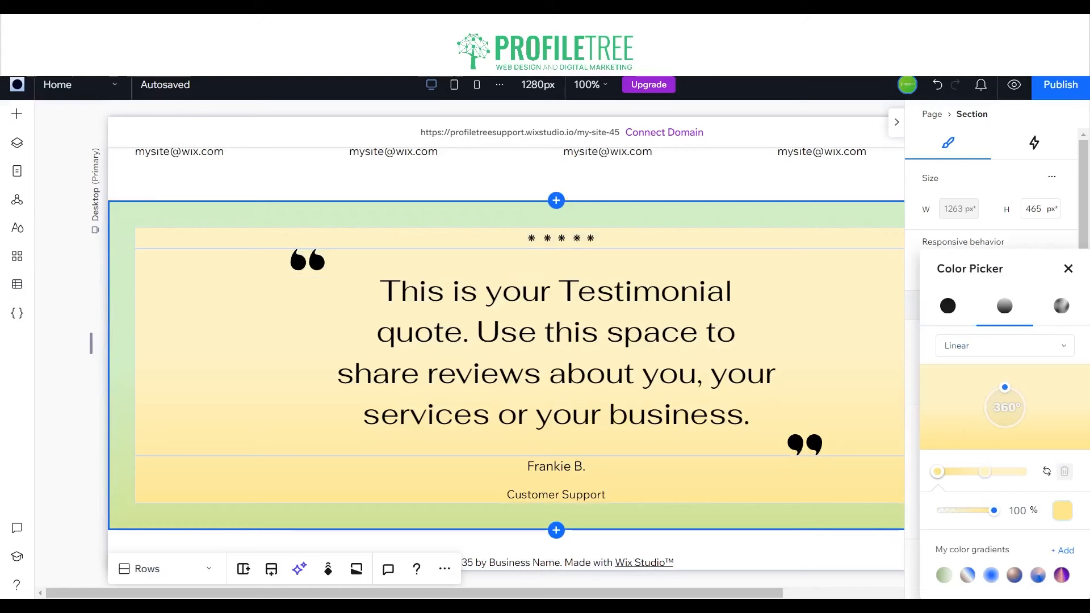
click(1063, 511)
click(949, 378)
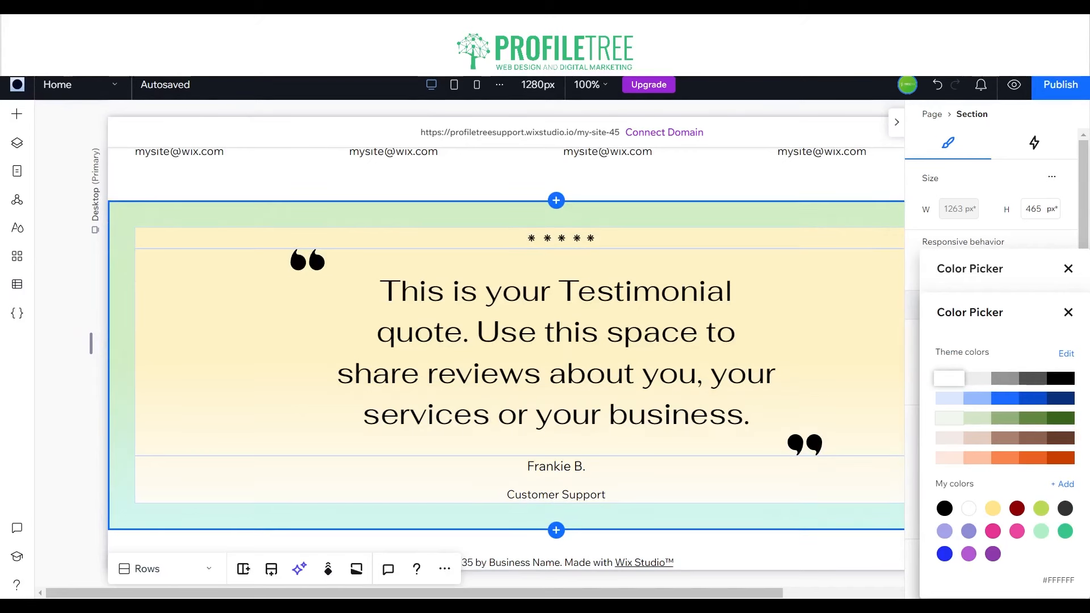
click(1068, 312)
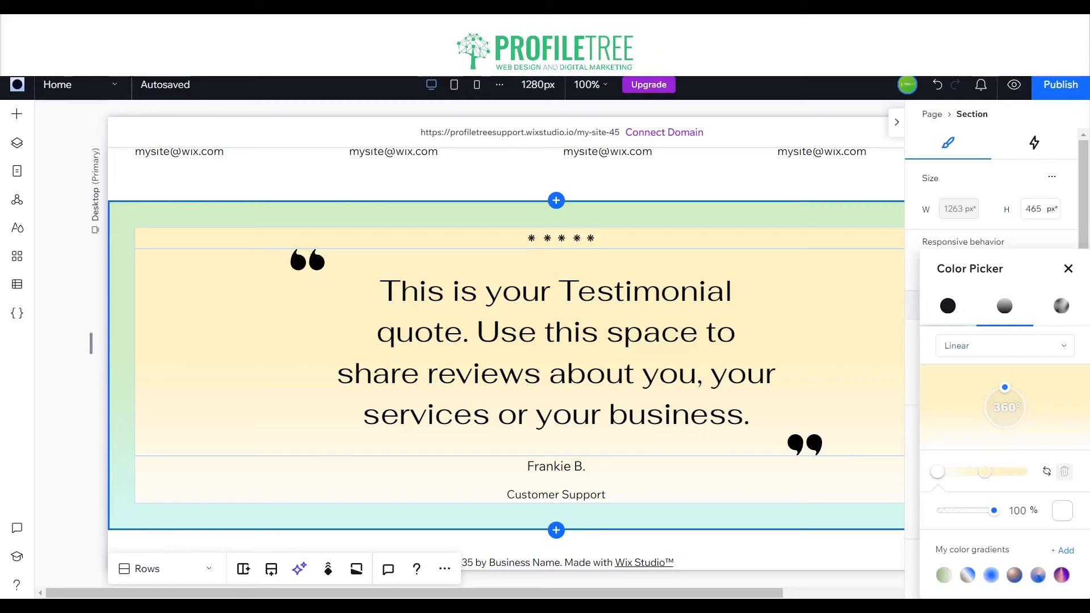
Step: Switch the testimonial section's background from a gradient to a plain solid fill
click(949, 306)
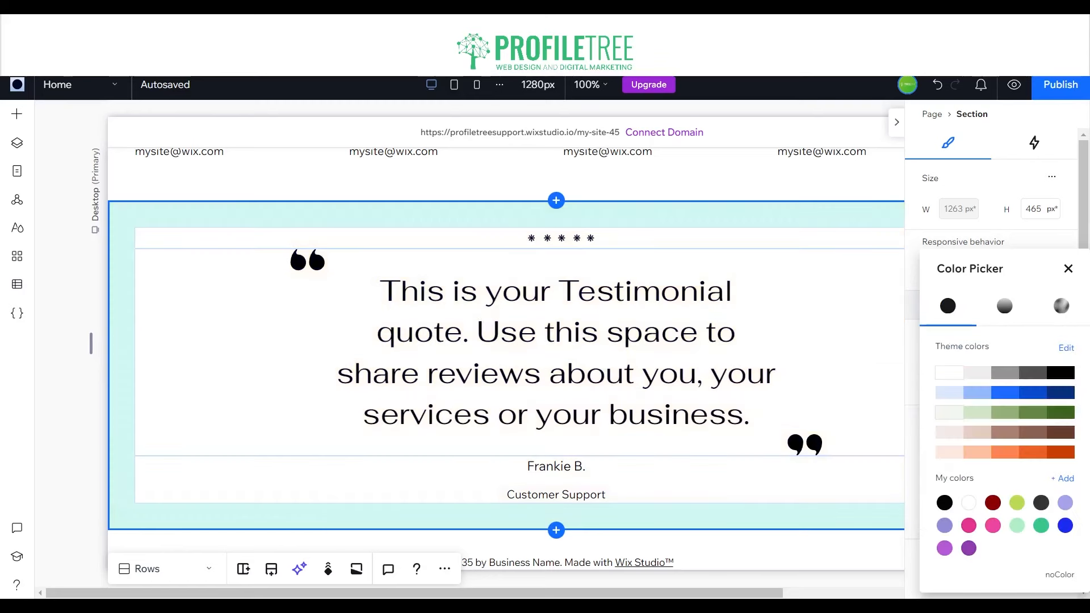
click(1068, 268)
click(897, 122)
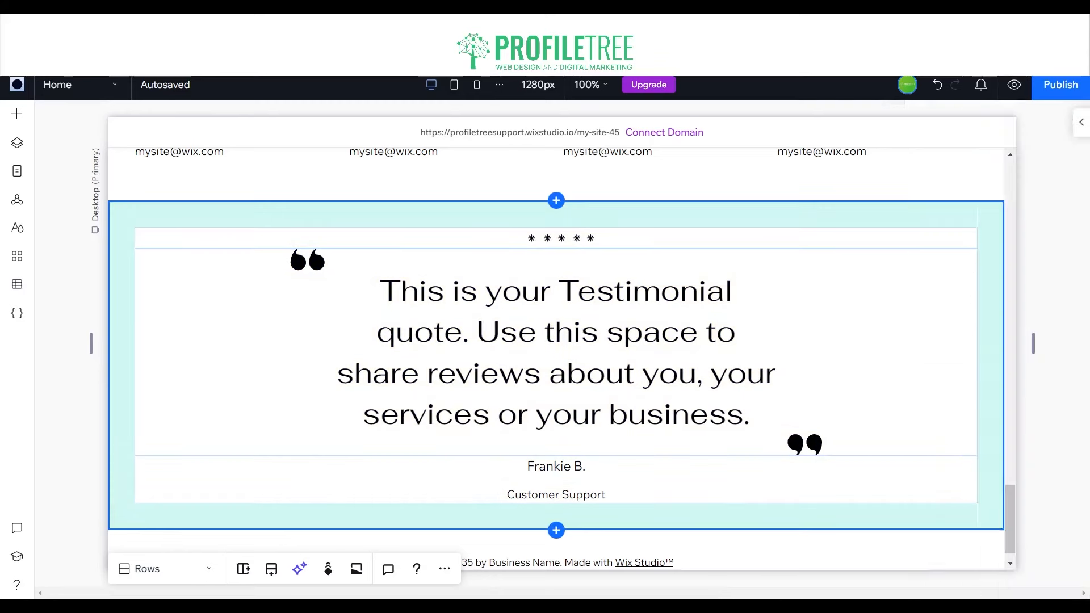
Step: Review the home page from the header down to the testimonial, and check the list of site pages
scroll(874, 398, up, 16)
scroll(284, 398, up, 10)
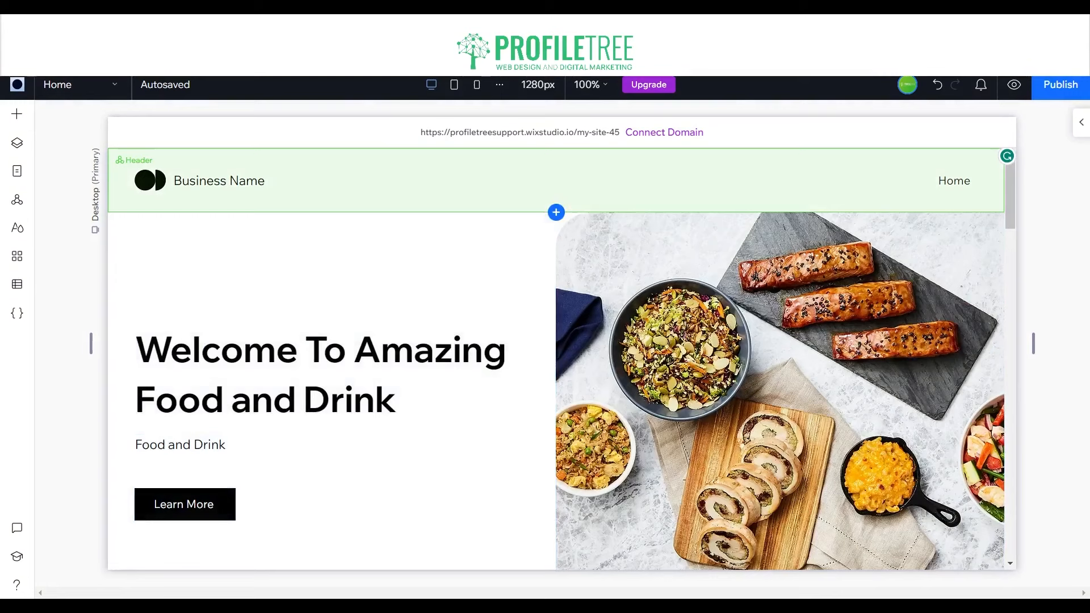
click(341, 195)
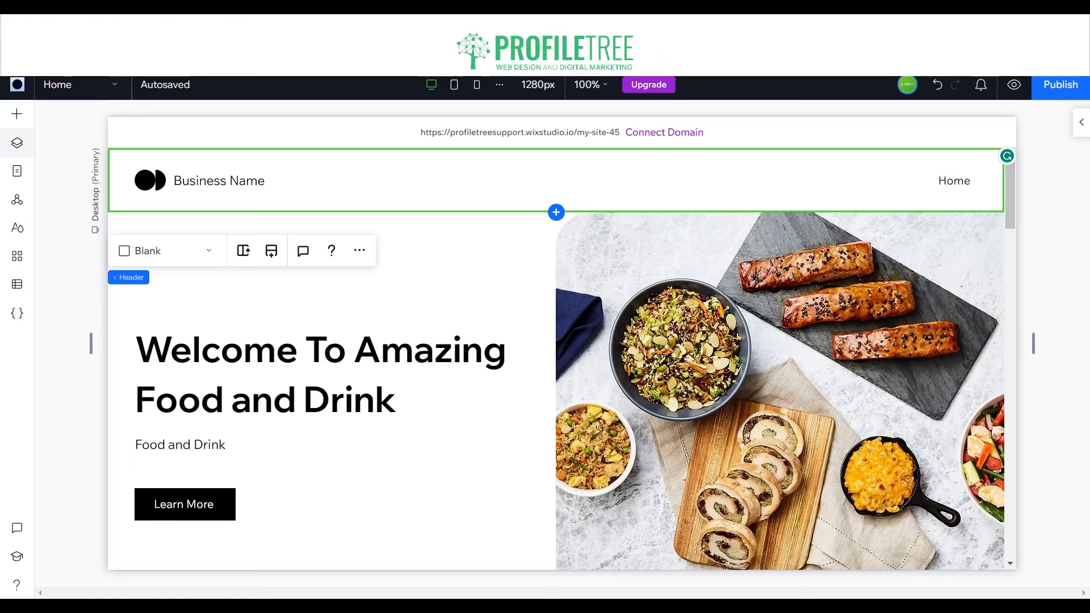
click(17, 171)
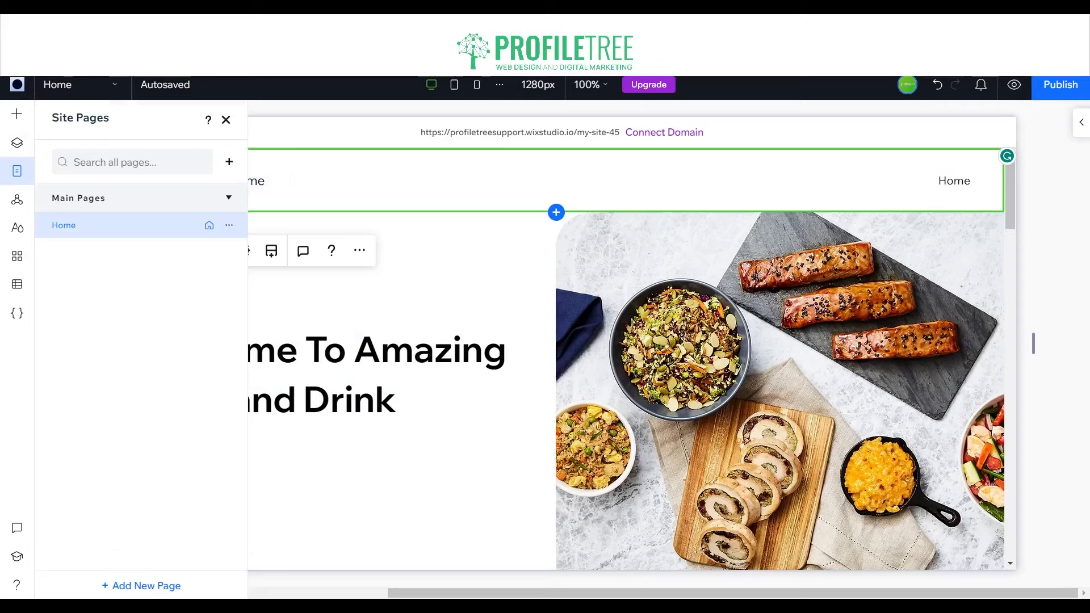
scroll(562, 357, down, 15)
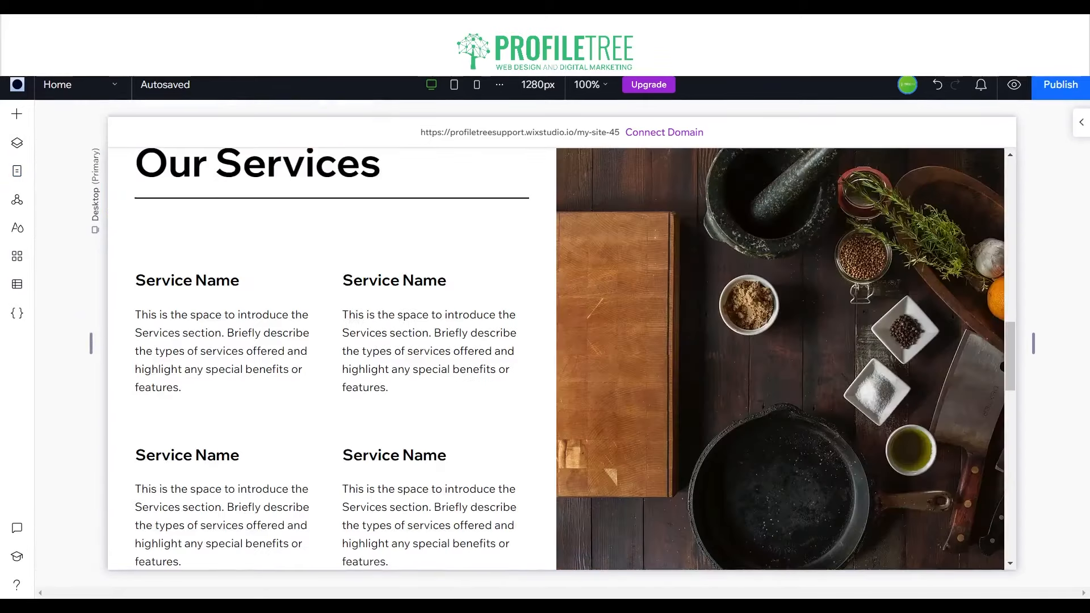
scroll(556, 358, down, 10)
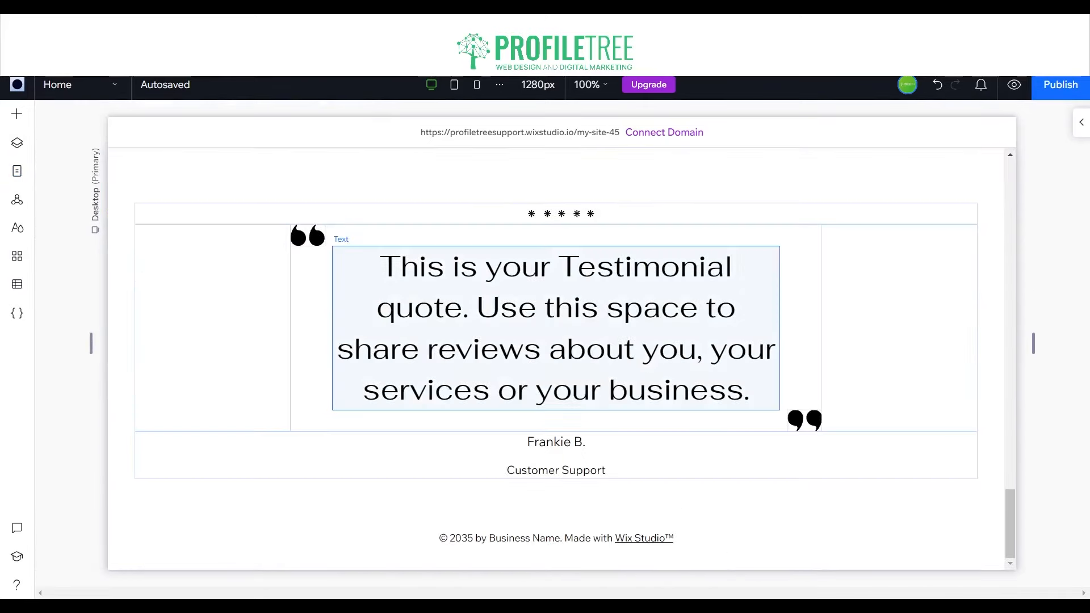
Step: Add the lilac and yellow footer design with the large e-mail line and social links below the testimonial section
click(363, 542)
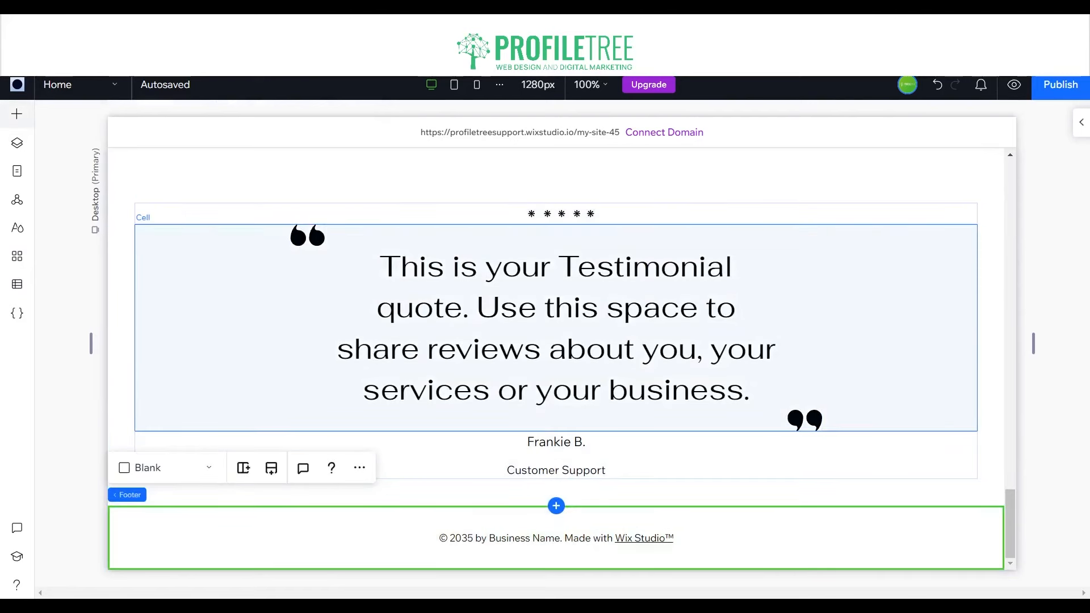
click(17, 114)
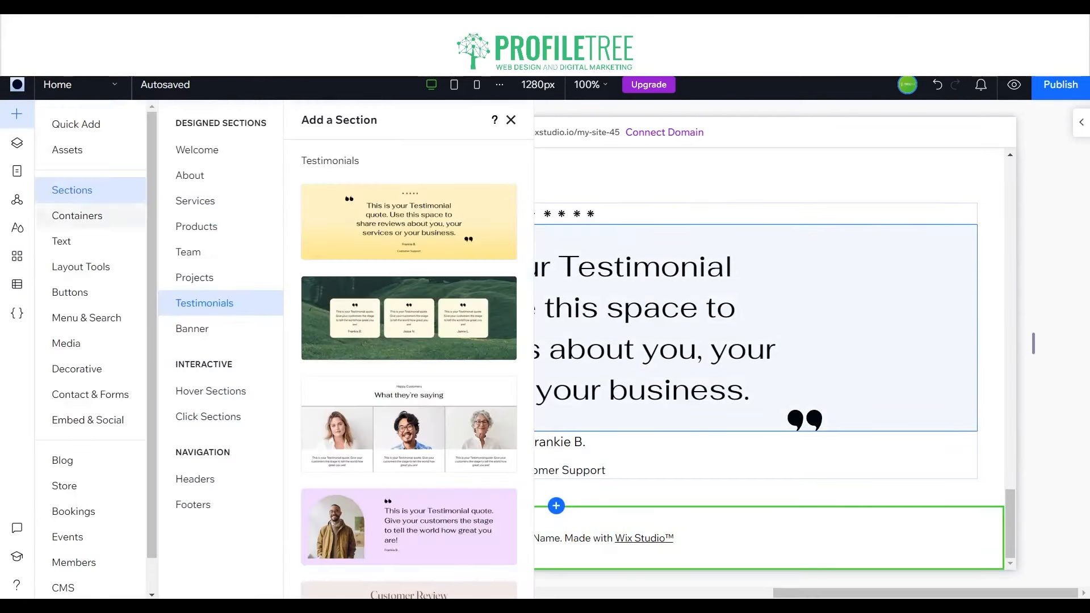
click(193, 504)
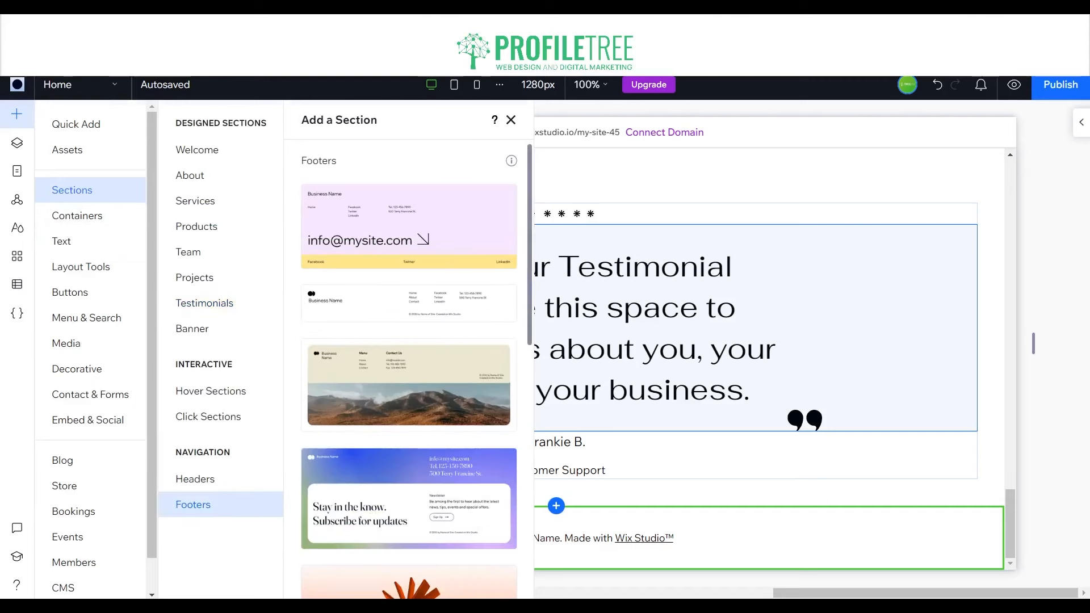
scroll(409, 369, down, 3)
scroll(409, 369, up, 3)
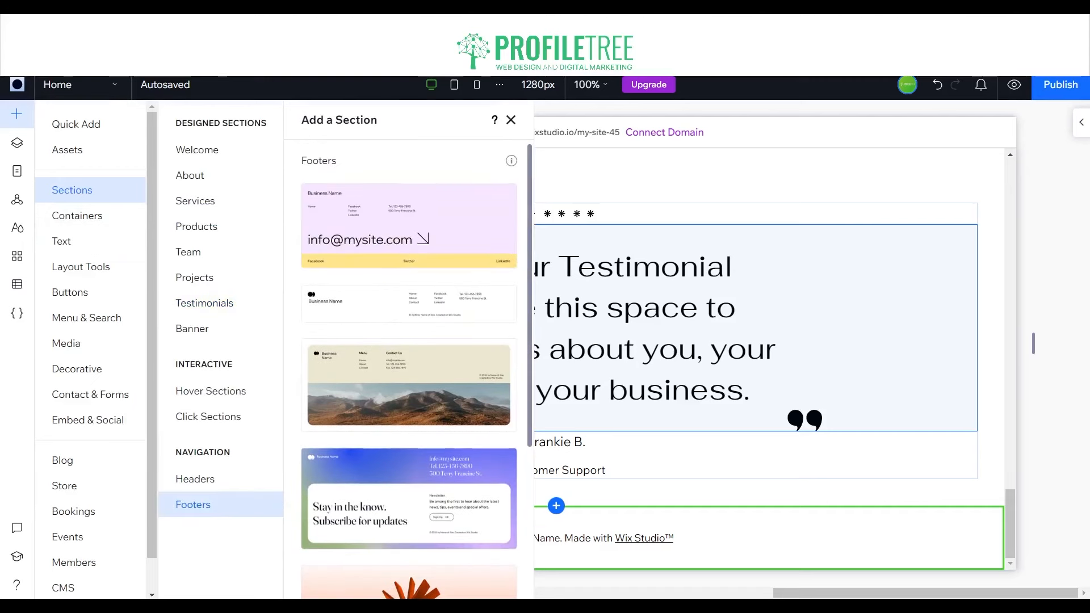
scroll(408, 369, down, 4)
scroll(409, 369, up, 2)
scroll(409, 283, up, 2)
drag(407, 223, 533, 518)
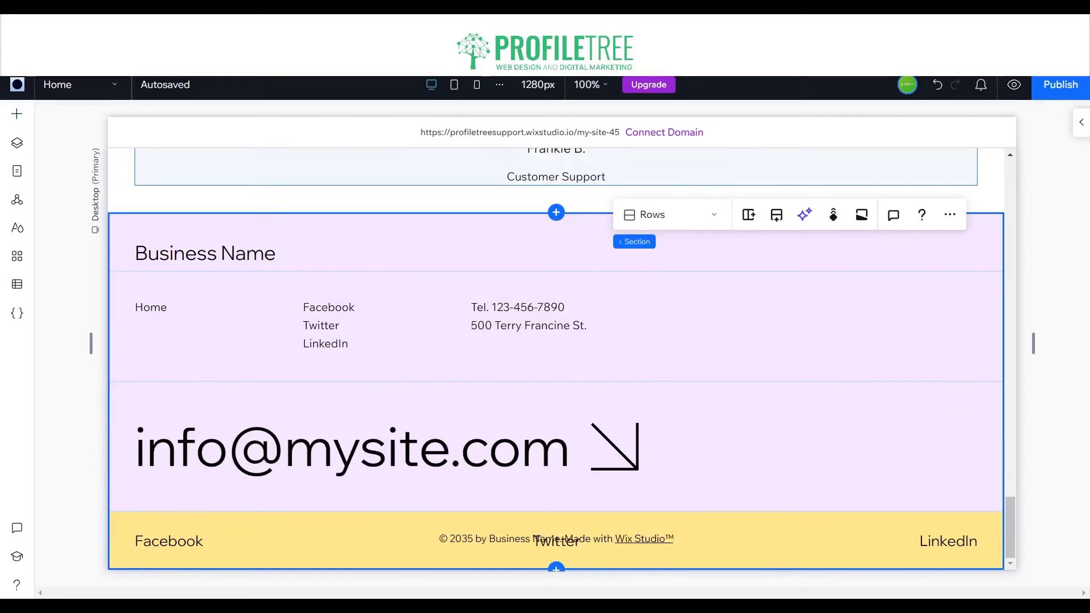
Step: Set the background of the footer cell with the large e-mail line to the white theme color
click(738, 449)
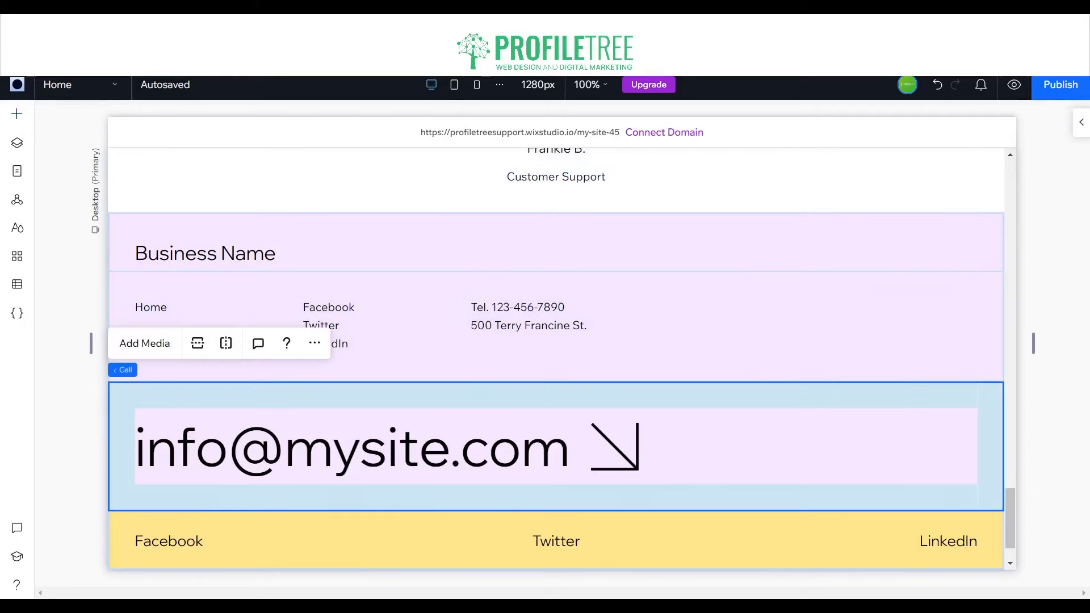
click(1081, 123)
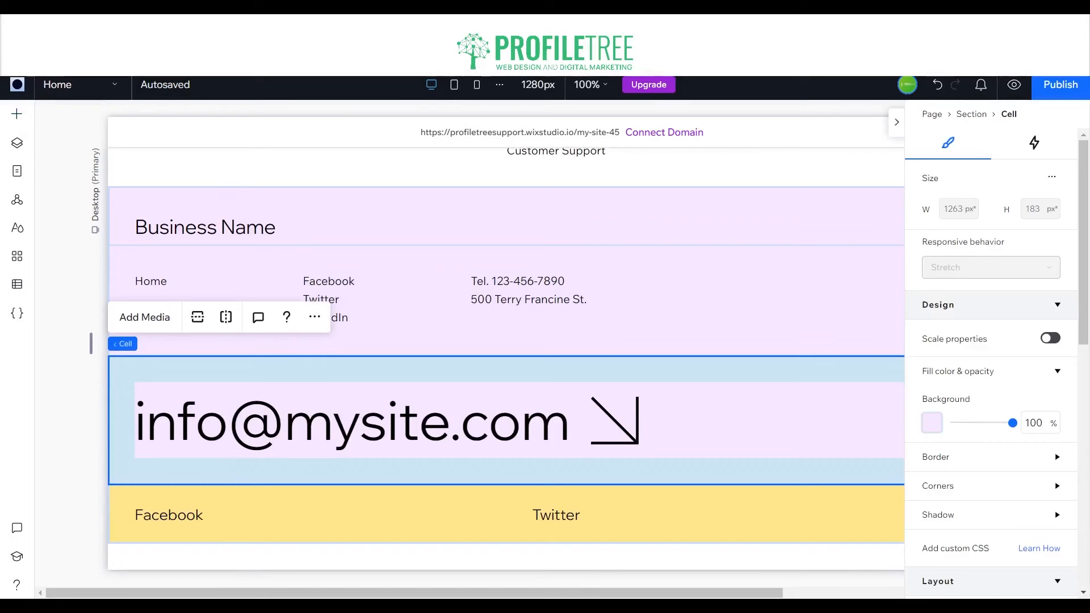
click(932, 422)
click(948, 379)
click(1068, 312)
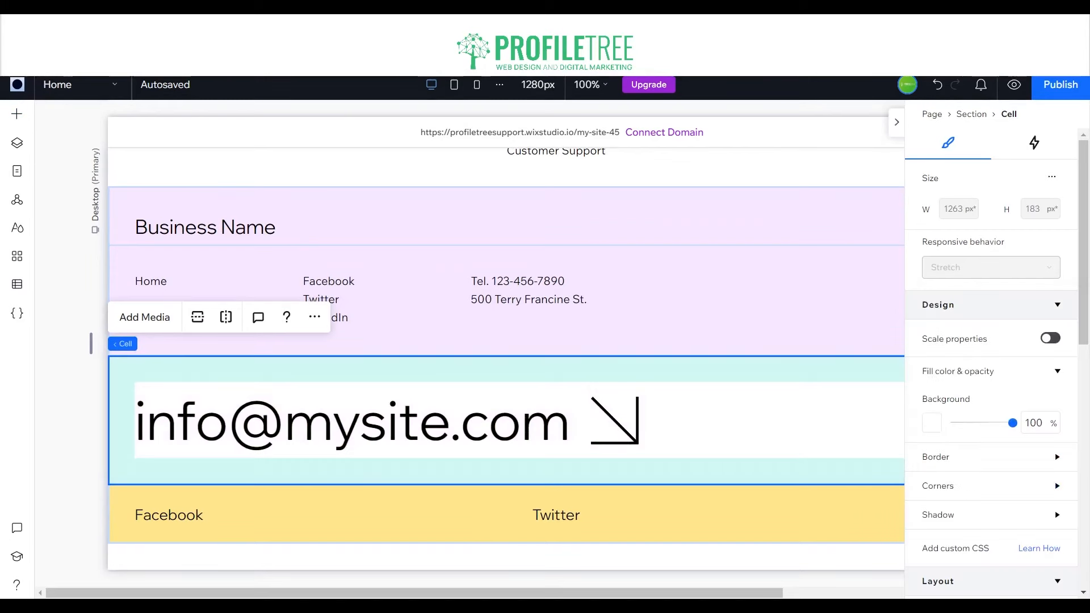
Step: Change the fill of the footer cell holding the Home link, social links and contact details to theme white
click(738, 309)
click(932, 423)
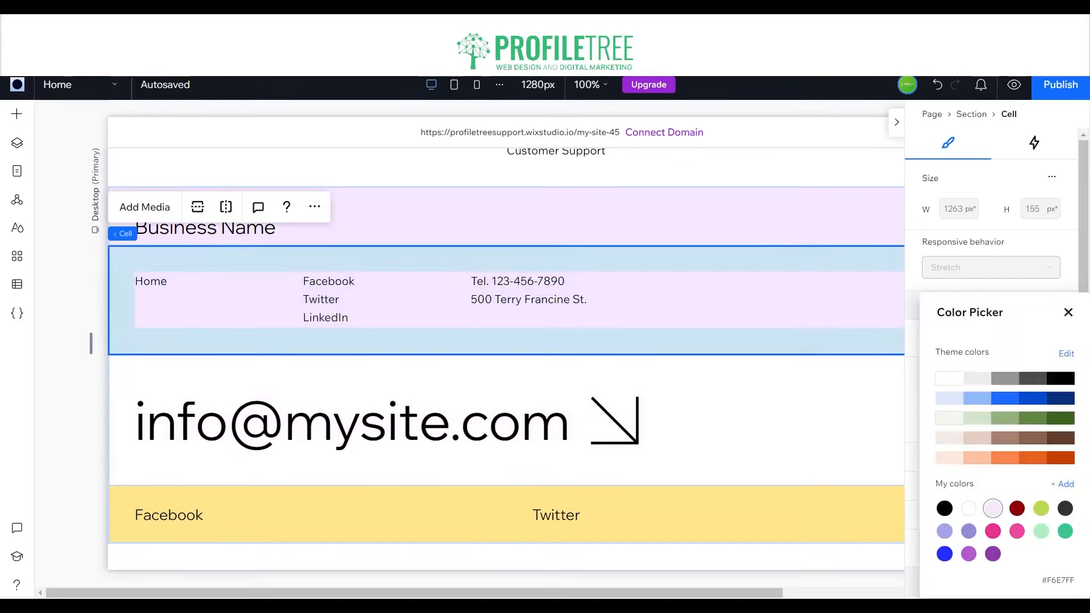
click(948, 379)
click(1068, 313)
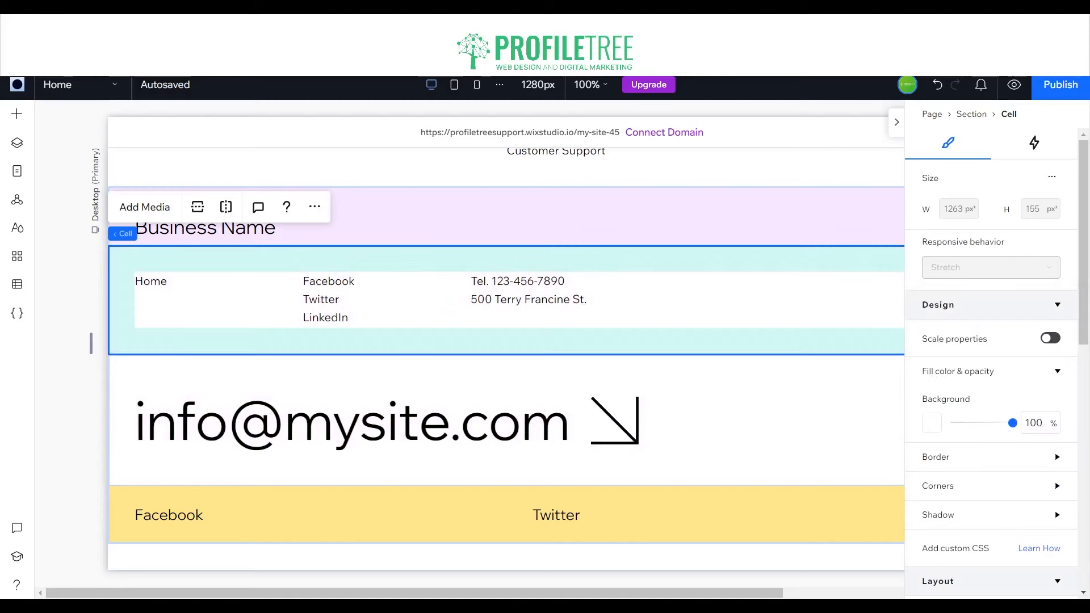
Step: Make the background of the footer's Business Name cell white using the theme colors
click(821, 186)
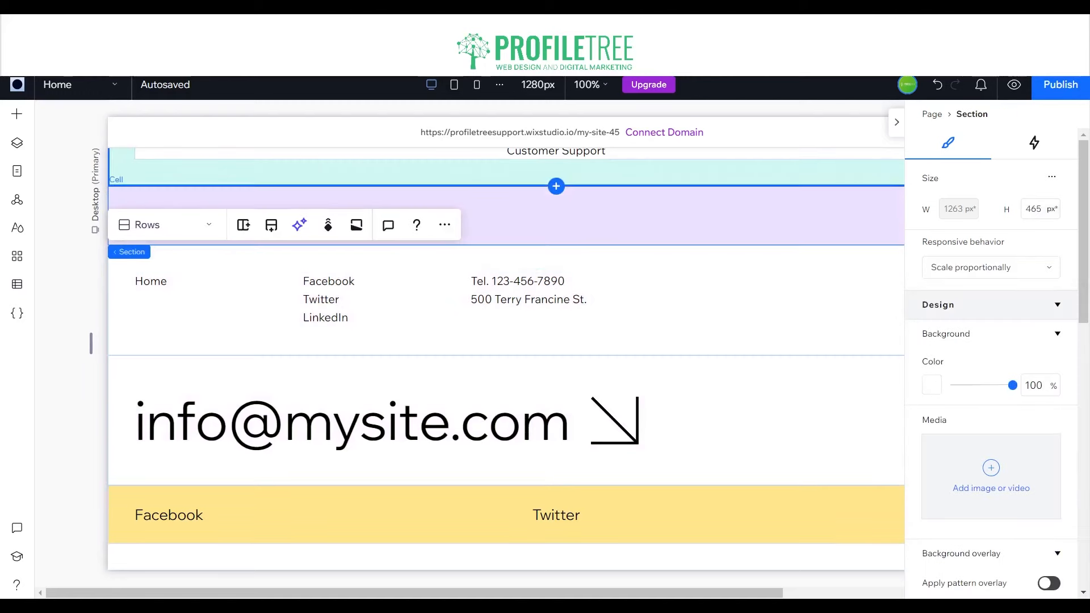
click(795, 213)
click(932, 423)
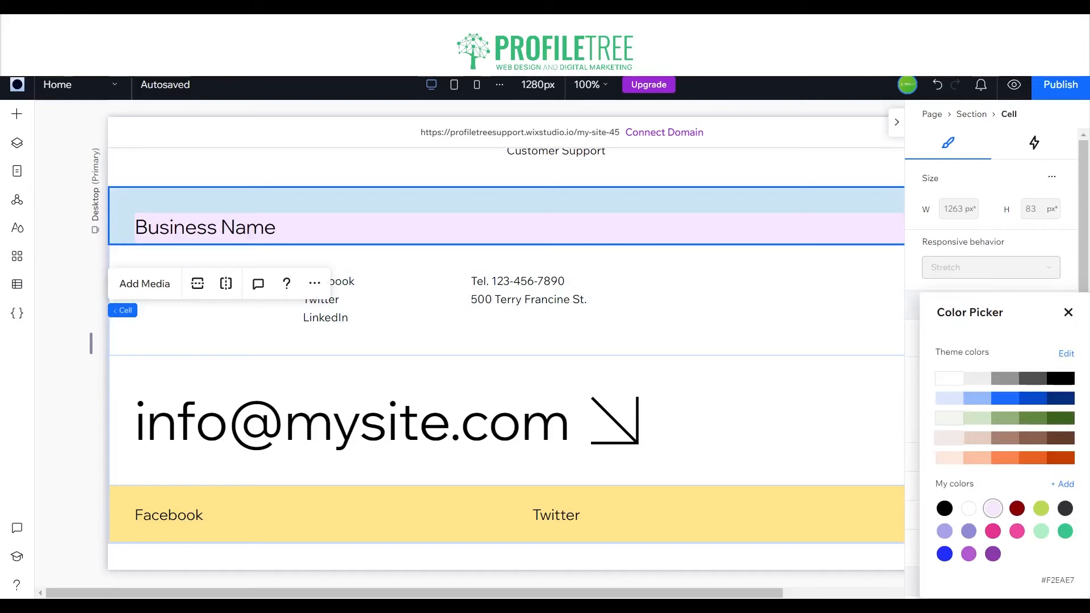
click(949, 378)
click(1068, 312)
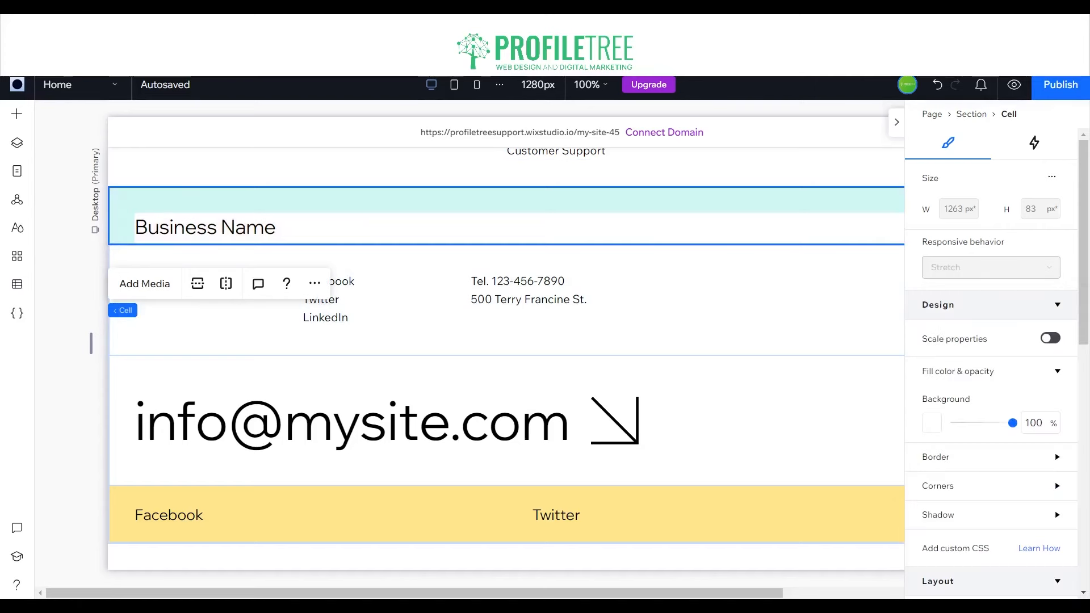
Step: Preview the site at desktop size and check the home page from the hero and team sections to the footer
click(1014, 84)
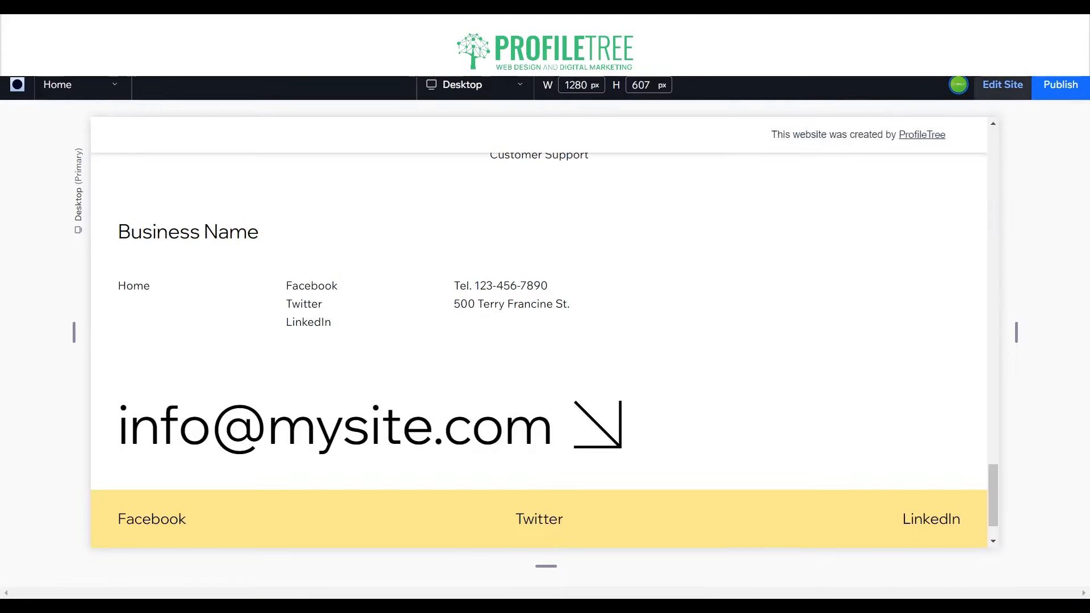
scroll(540, 340, up, 15)
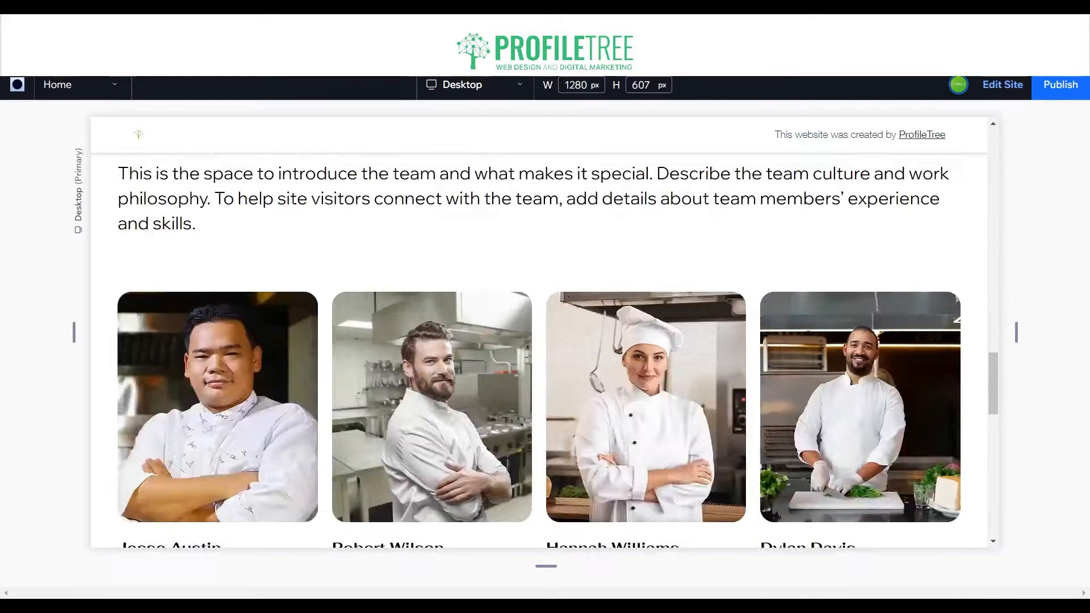
scroll(539, 340, up, 5)
scroll(540, 340, down, 15)
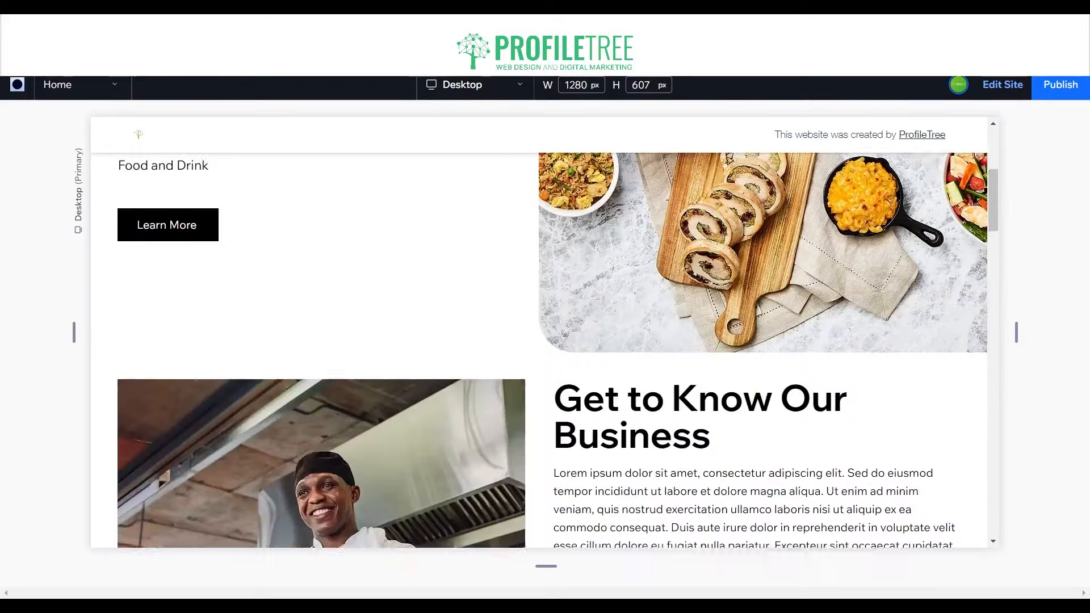
scroll(540, 341, down, 8)
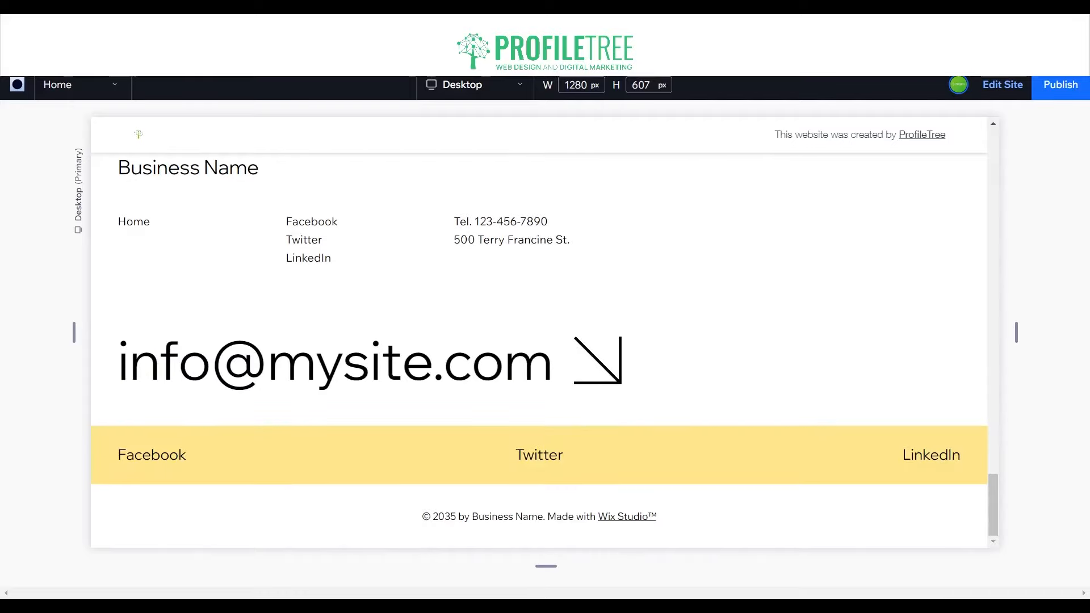
scroll(539, 341, up, 10)
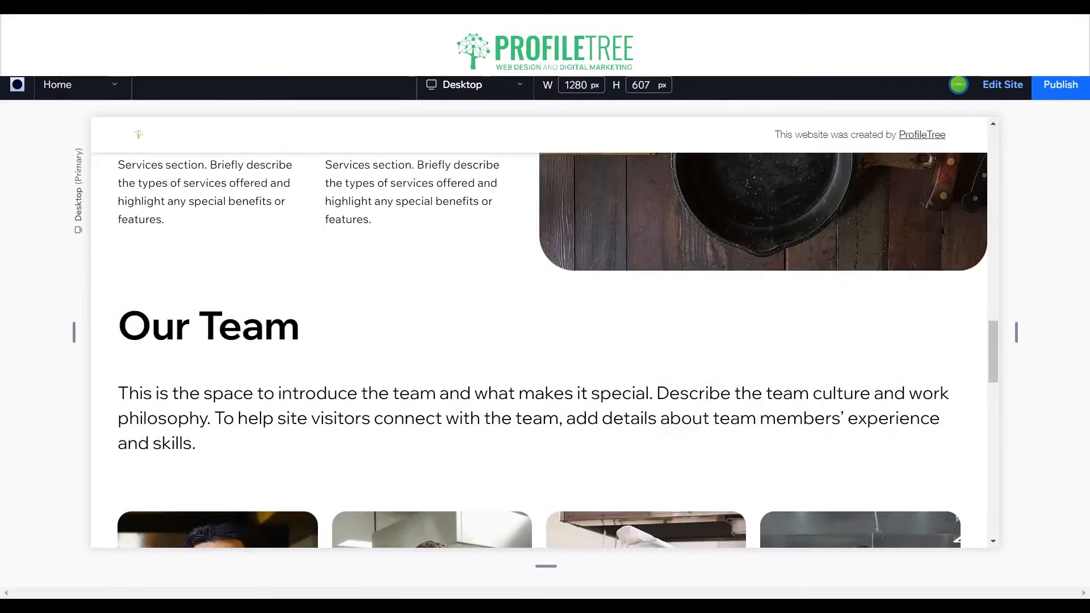
scroll(540, 341, down, 5)
scroll(540, 340, up, 8)
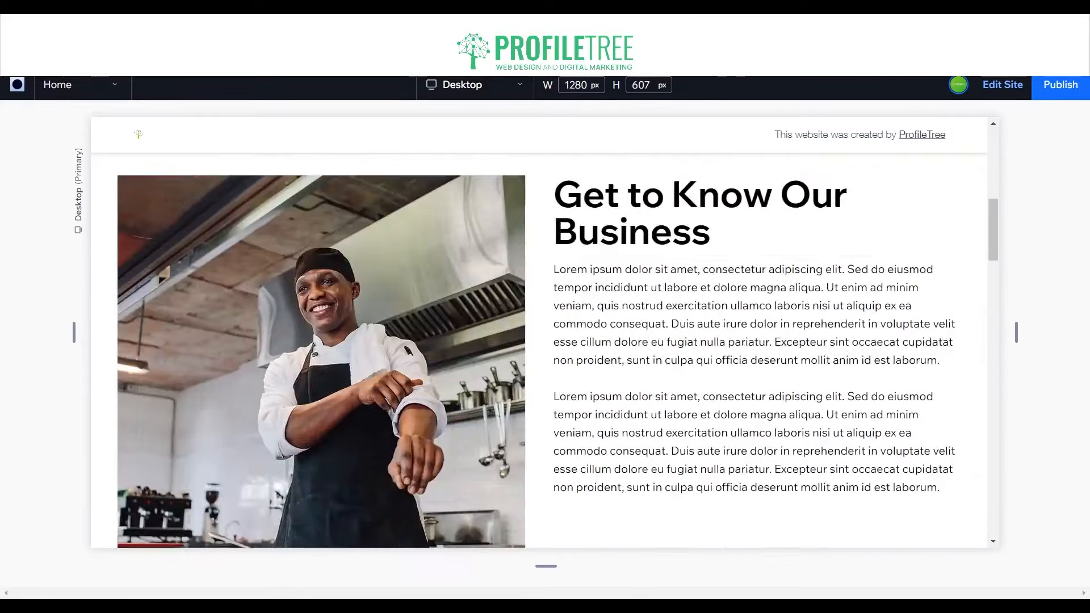
scroll(539, 341, up, 7)
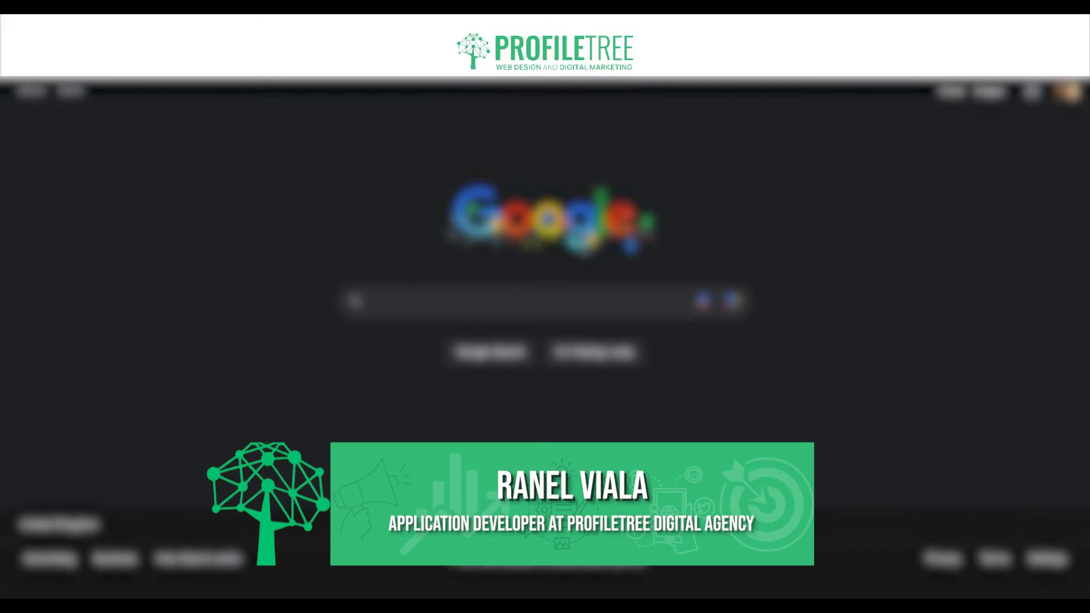
Step: Switch to Google, search for profiletree, and look through the results and the business profile
click(405, 307)
text(profiletree)
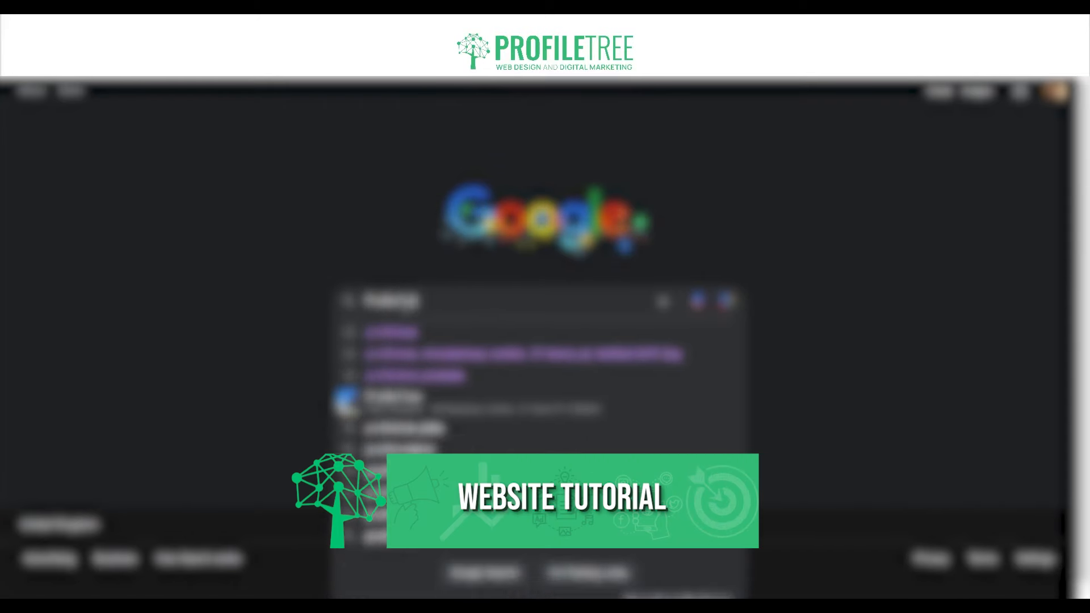
key(Return)
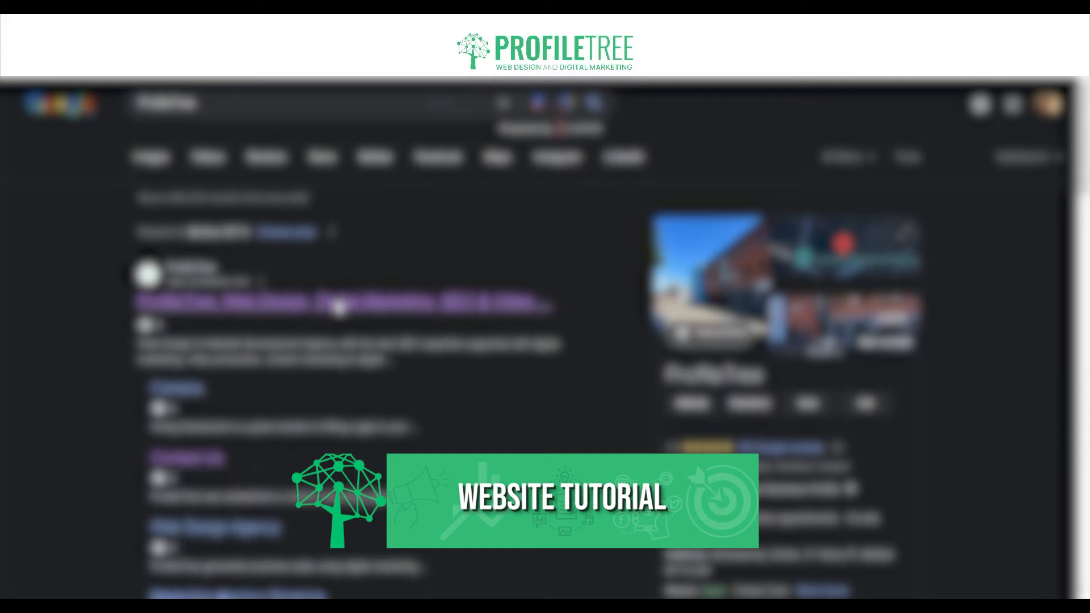
scroll(741, 364, down, 2)
scroll(741, 363, down, 10)
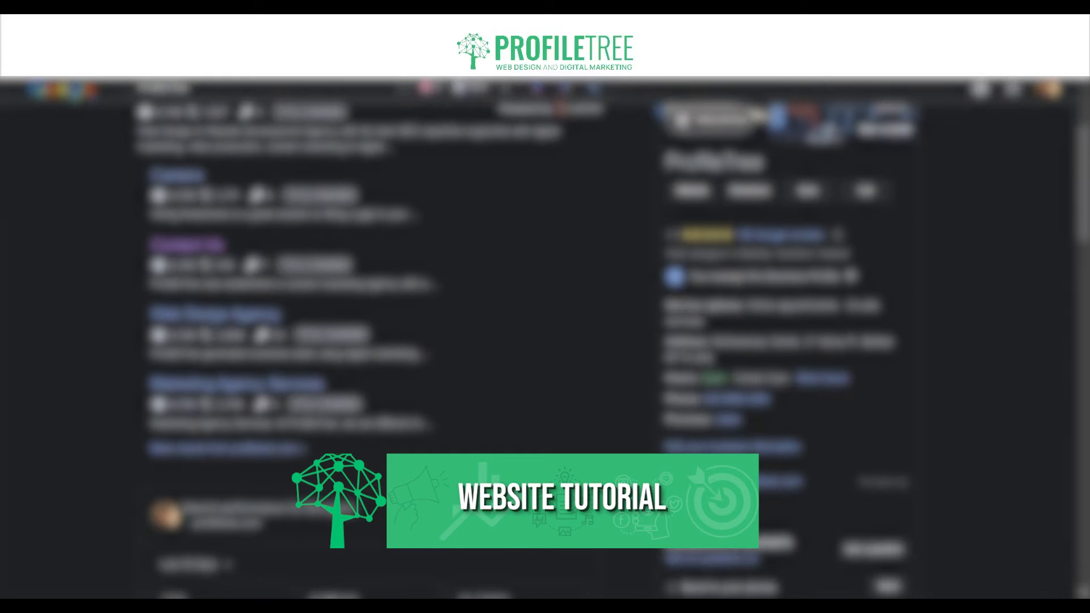
click(893, 381)
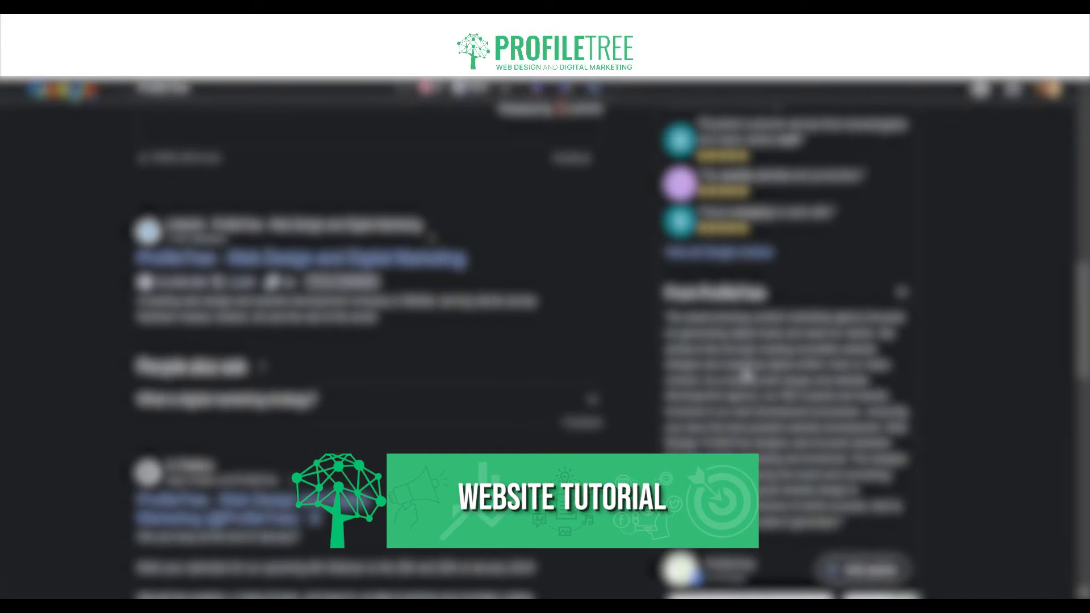